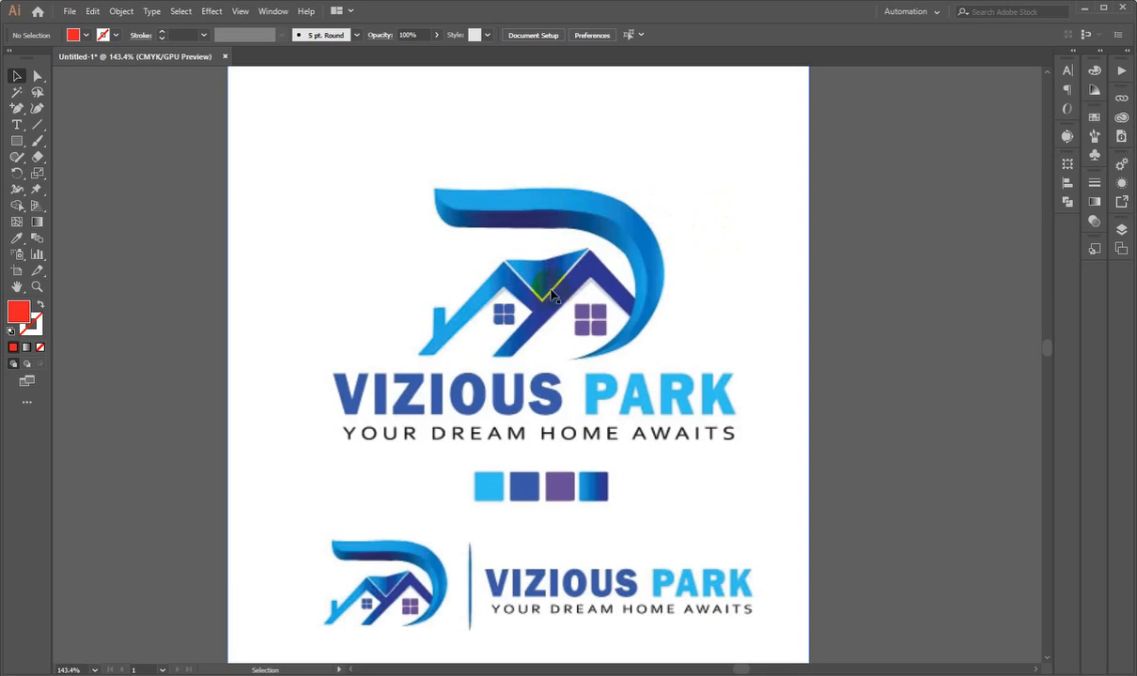
scroll(559, 300, down, 1)
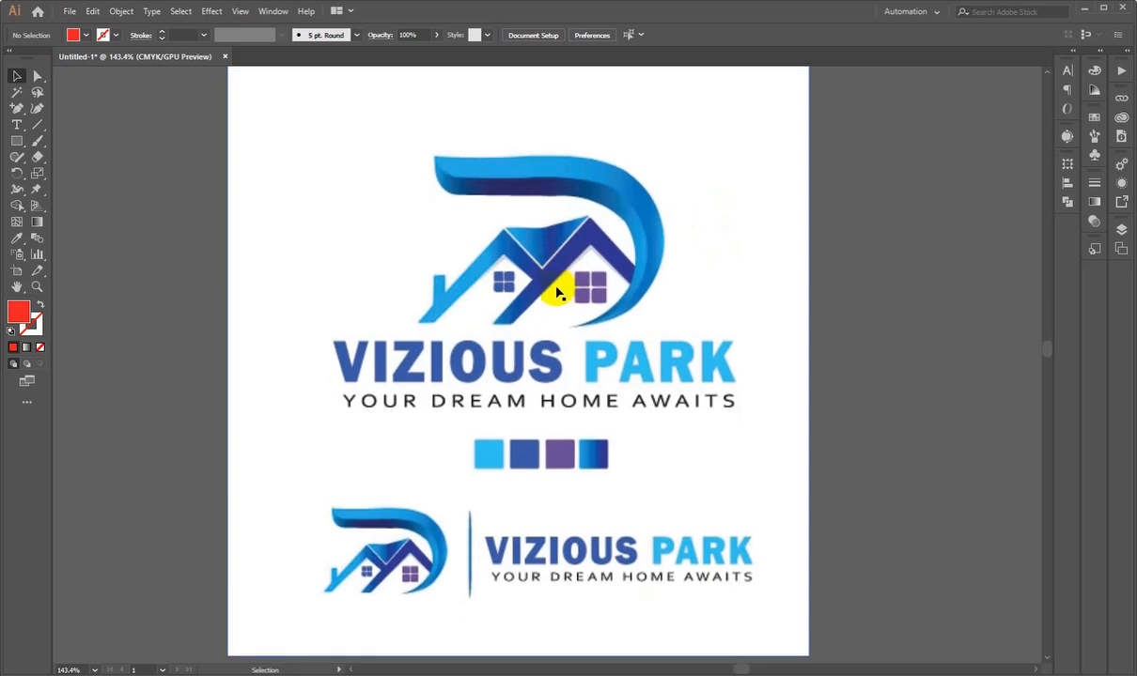
scroll(557, 292, up, 1)
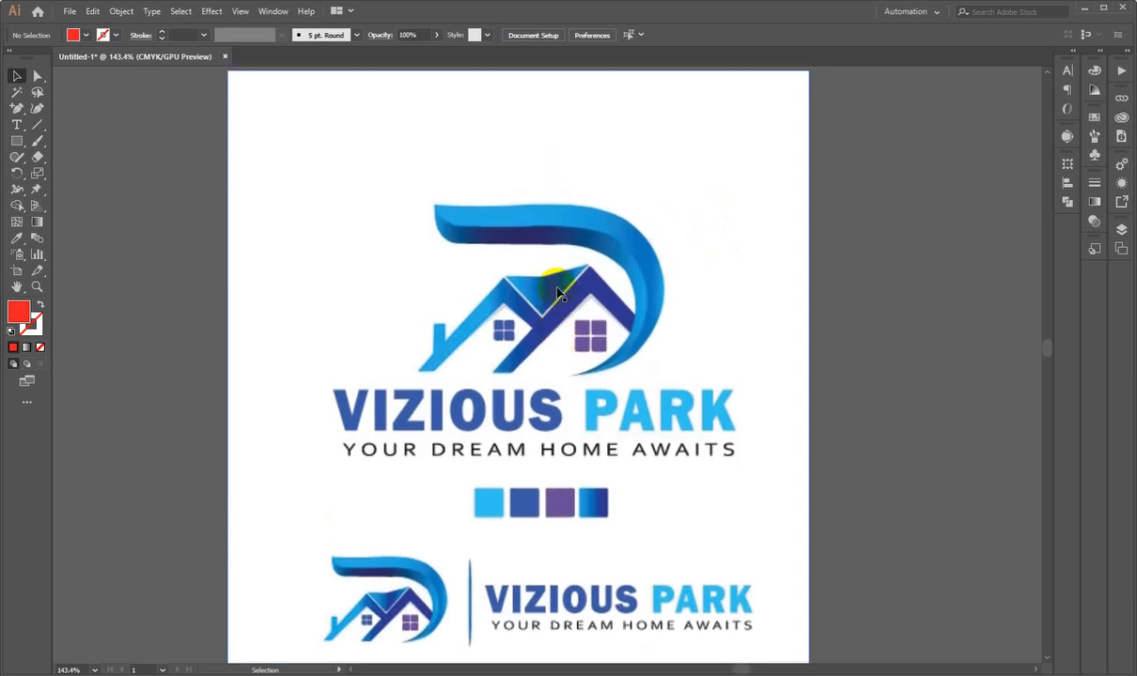
scroll(557, 292, up, 1)
scroll(557, 293, down, 1)
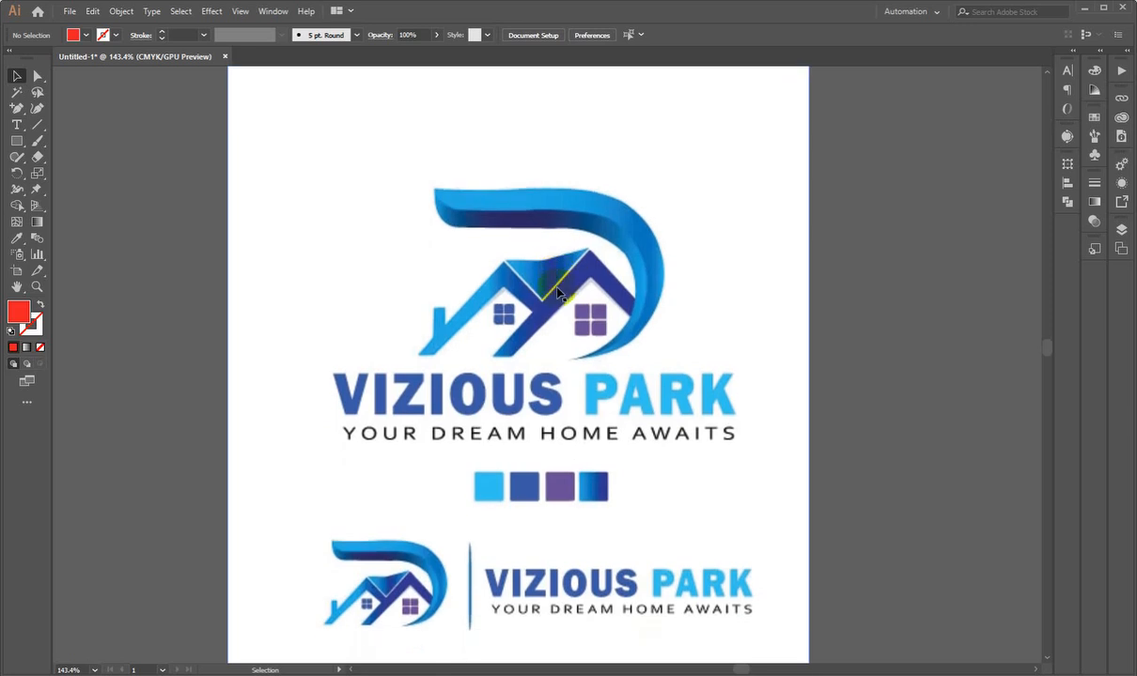
- Draw a red square about 9.13 mm wide beside the reference logo and add two evenly spaced copies below it
click(18, 141)
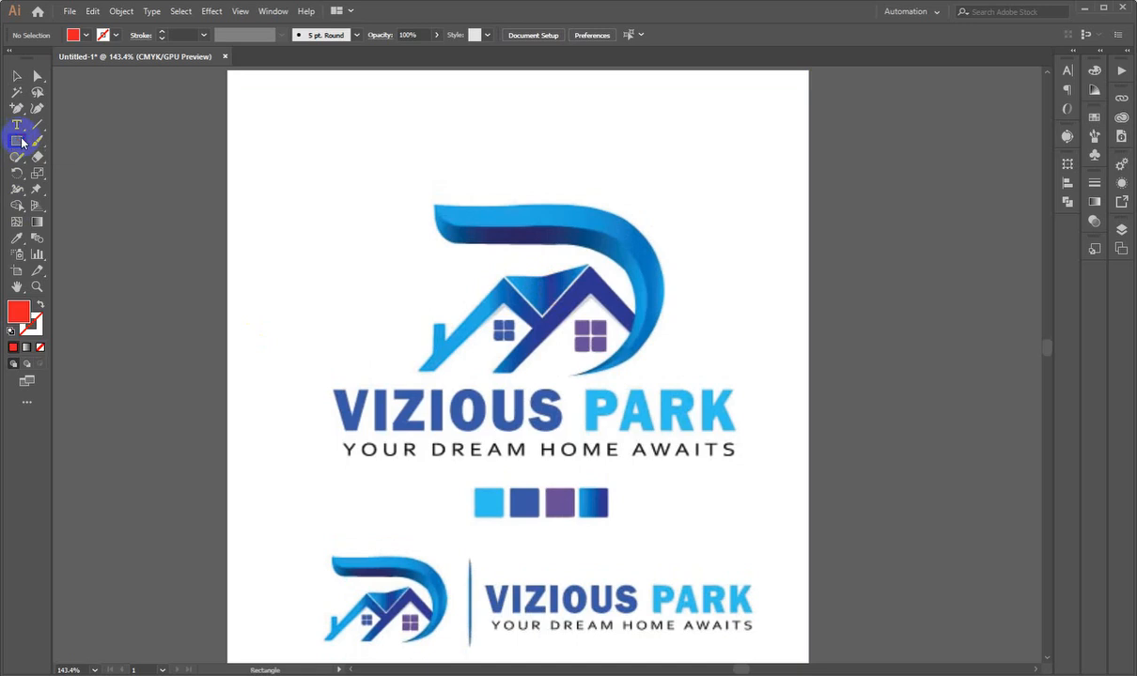
ctrl+click(341, 342)
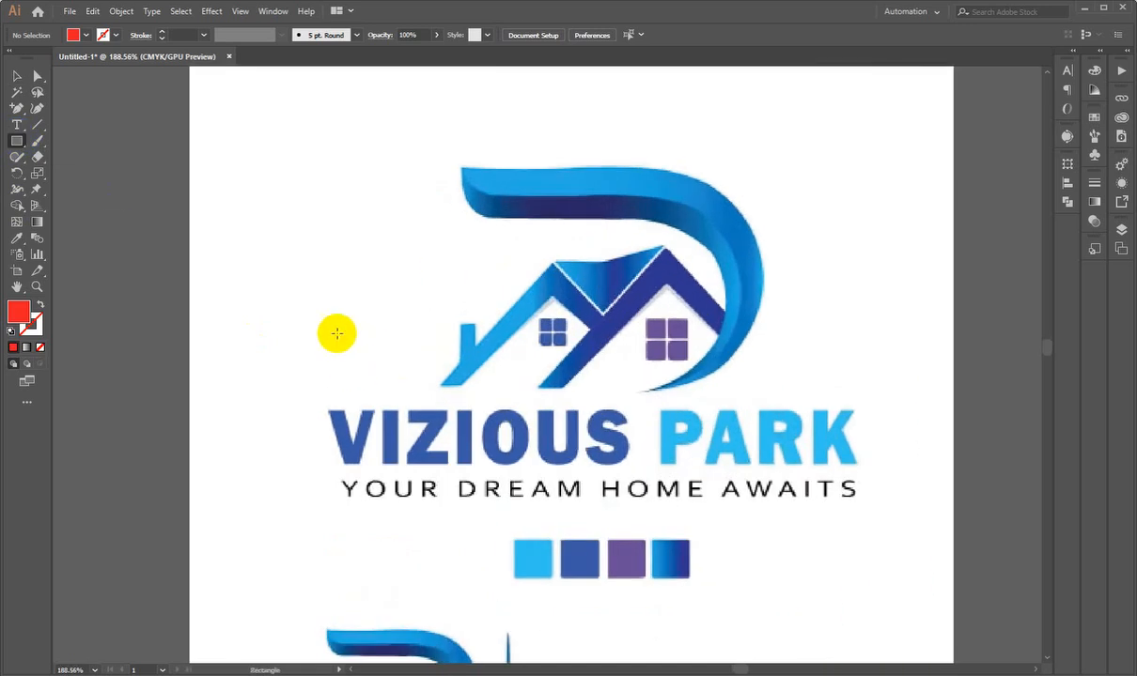
drag(256, 143, 299, 185)
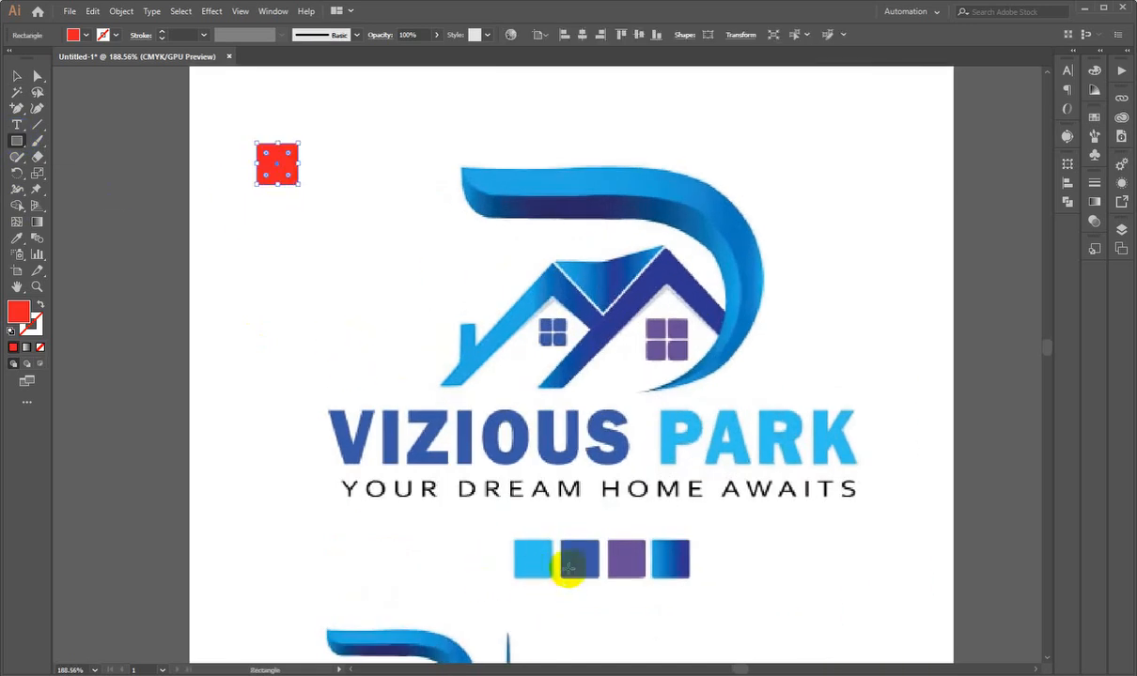
click(16, 74)
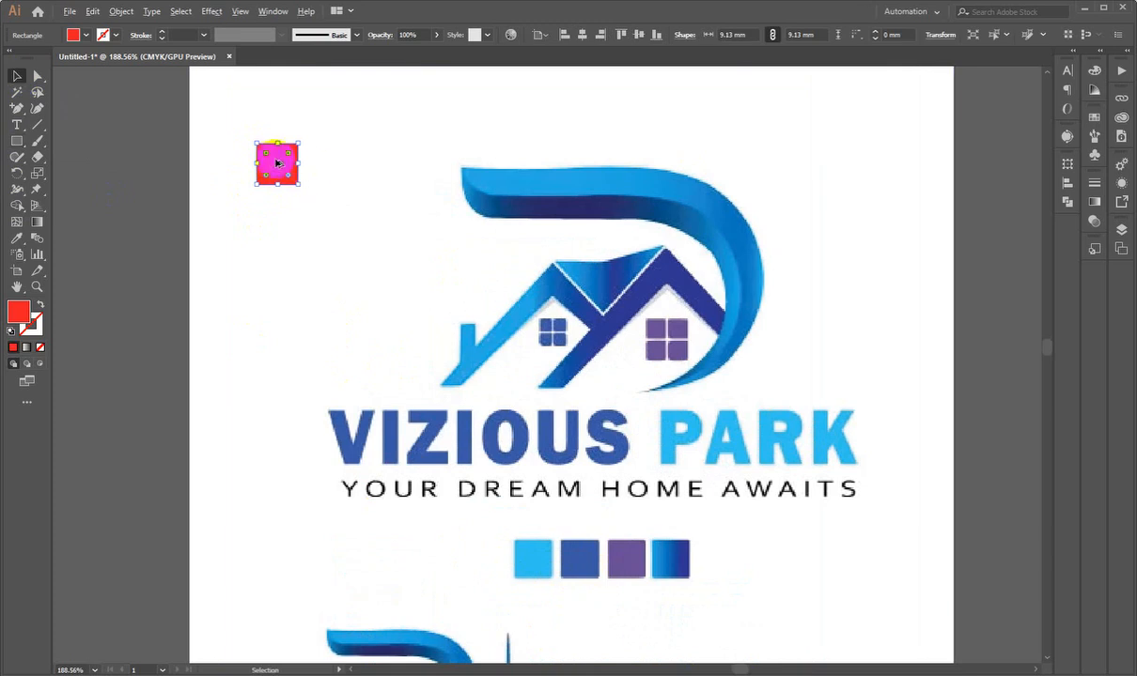
drag(274, 163, 285, 219)
key(ctrl+d)
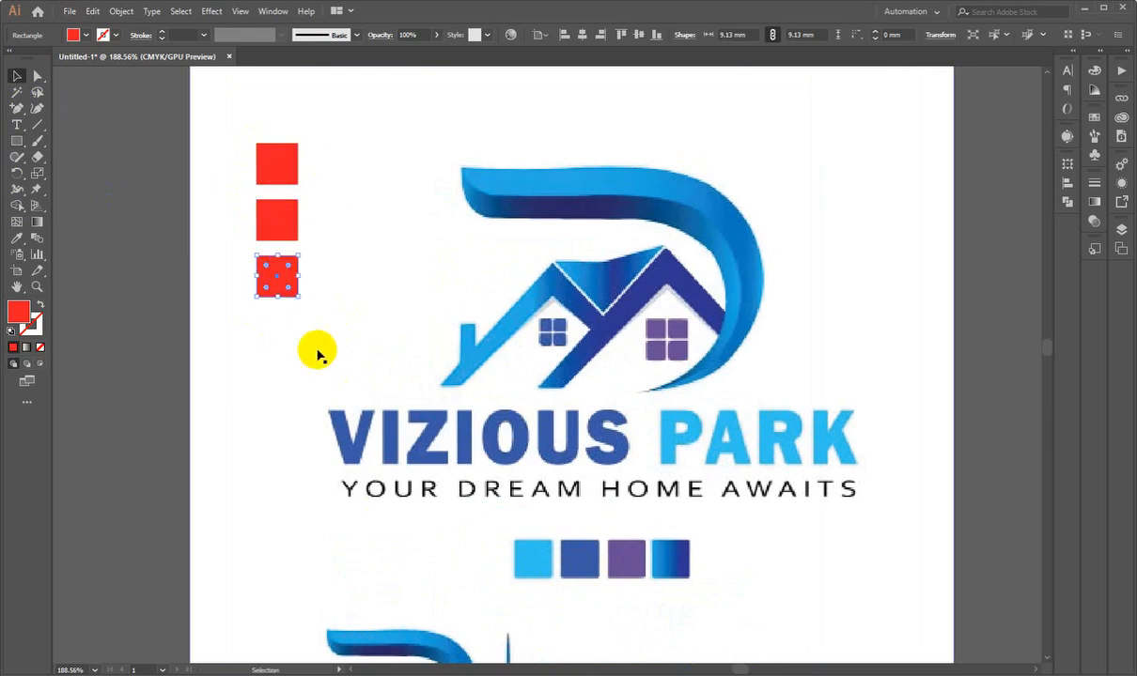
- Sample the reference palette to colour the lowest square purple, the middle one blue and the upper one light blue
click(16, 239)
click(580, 557)
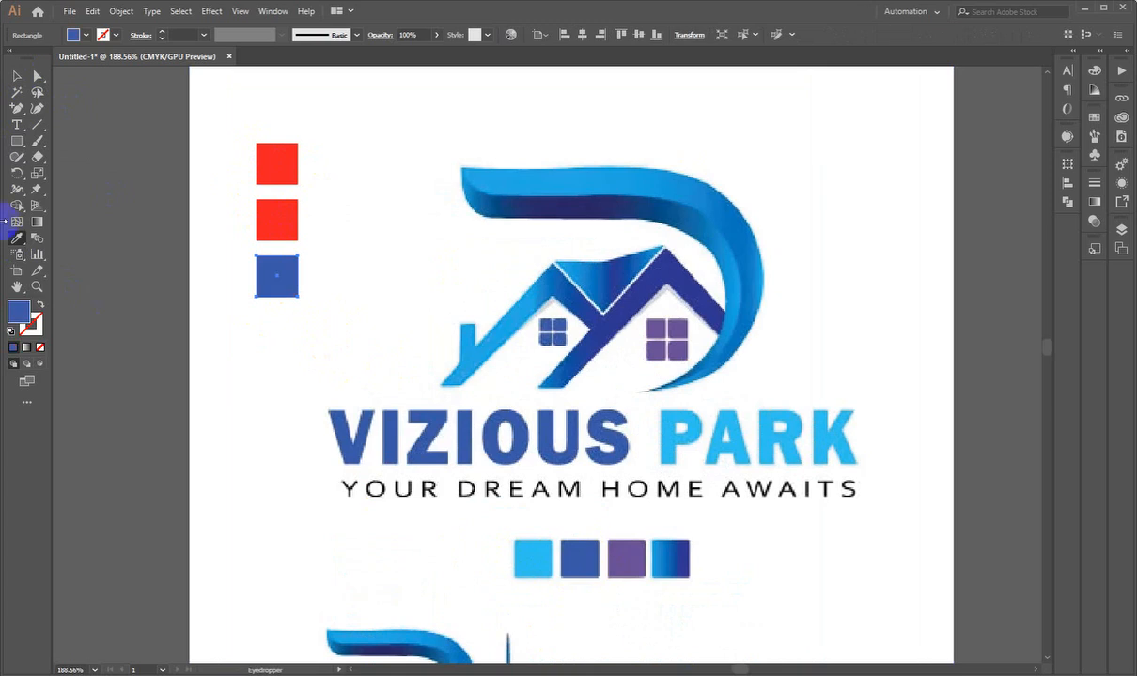
click(627, 559)
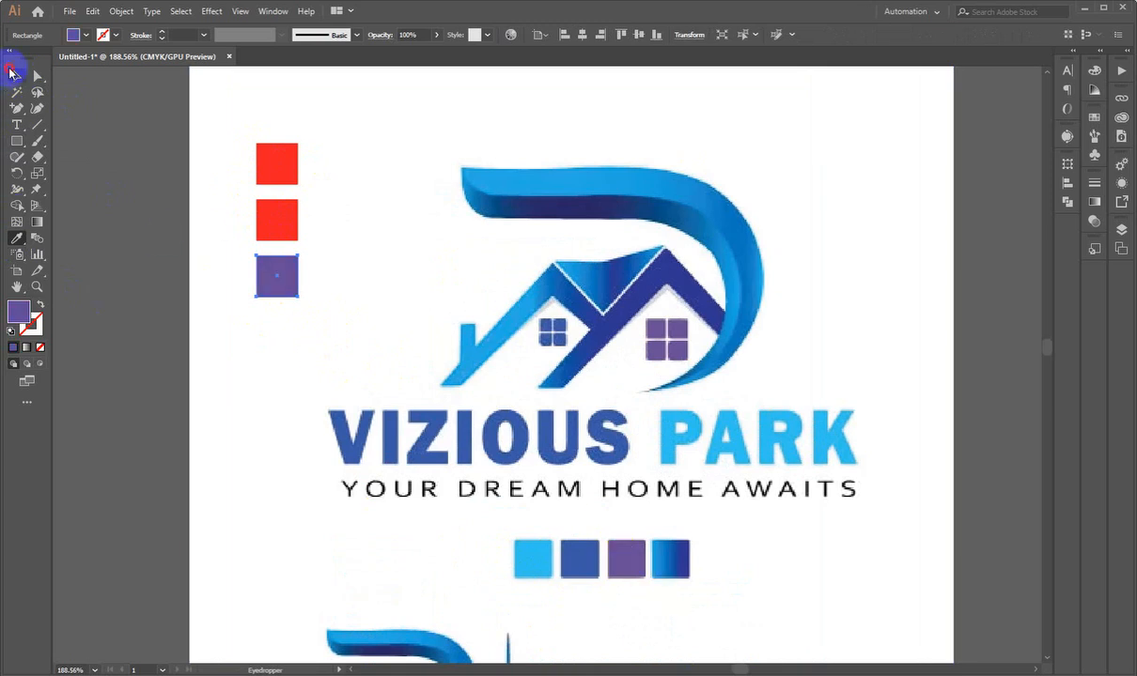
ctrl+click(275, 220)
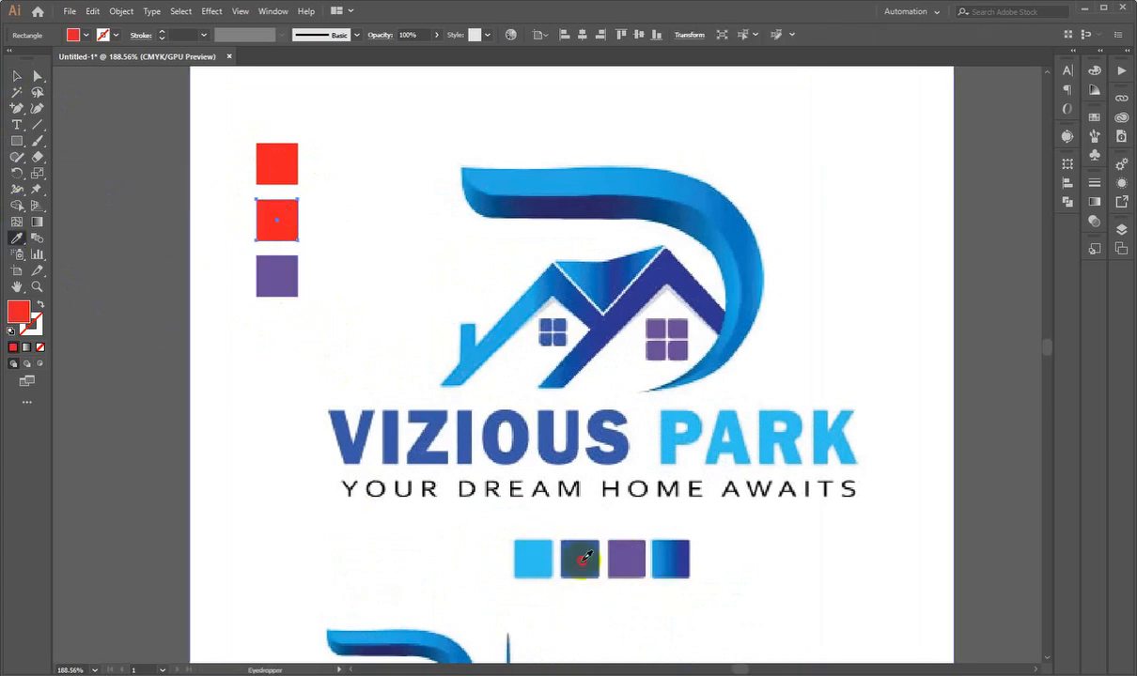
click(581, 560)
click(16, 76)
click(268, 168)
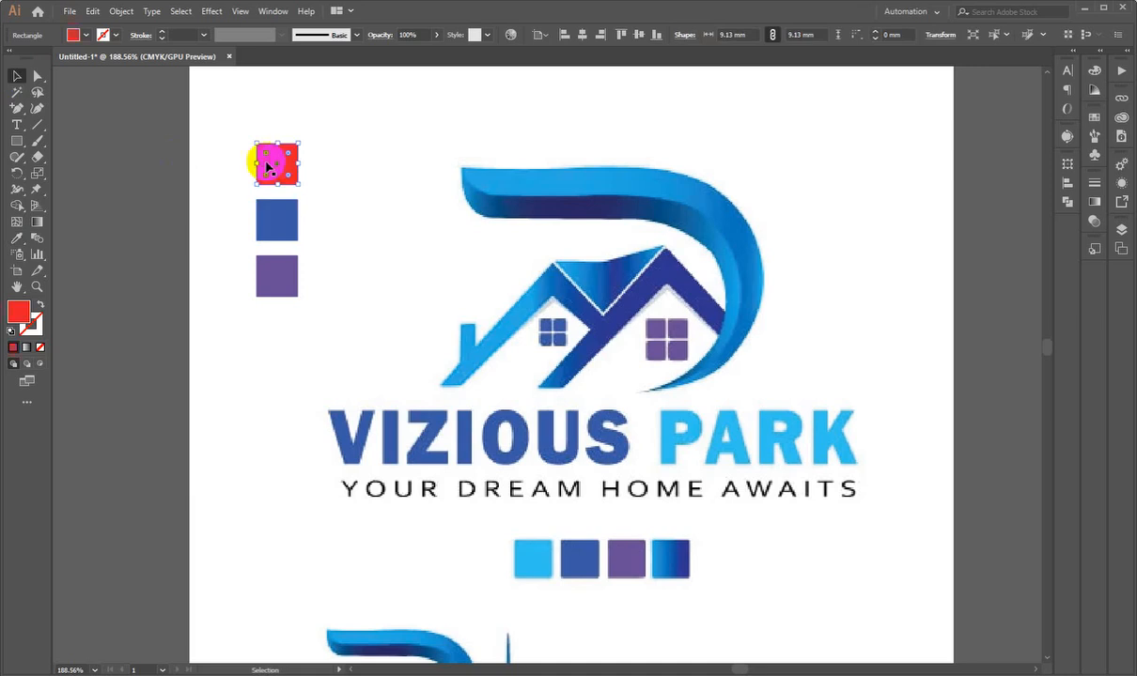
click(16, 238)
click(528, 558)
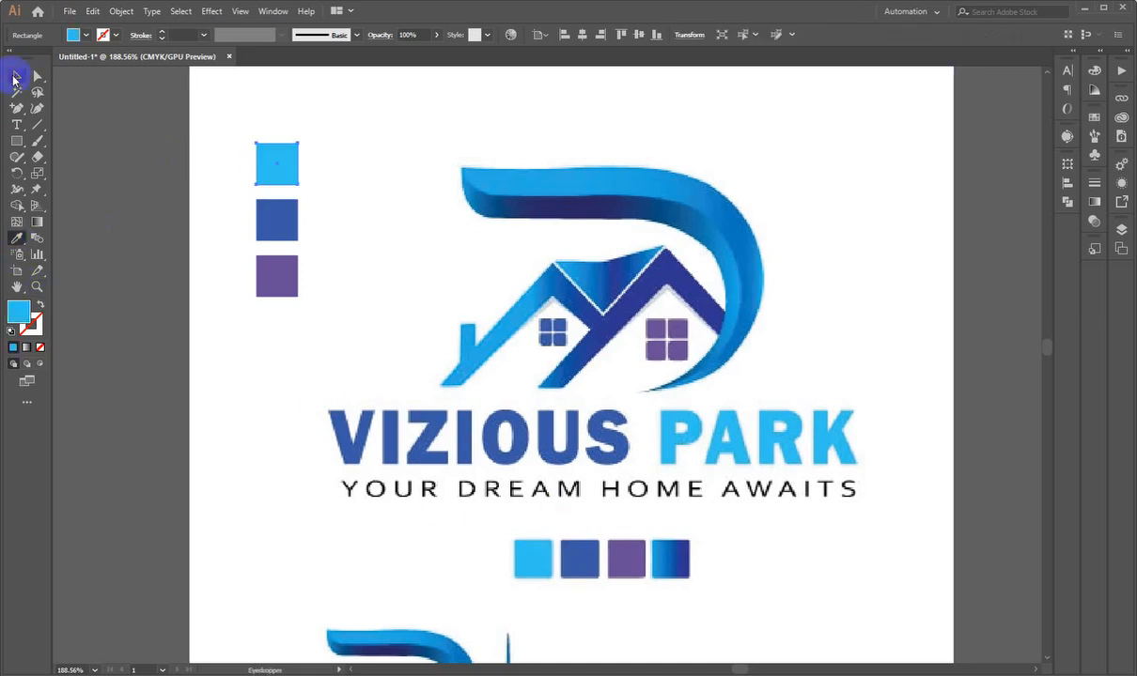
- Lock the reference logo image in its original position
click(16, 76)
click(262, 345)
key(ctrl+minus)
drag(365, 329, 261, 377)
drag(154, 159, 302, 360)
key(ctrl+z)
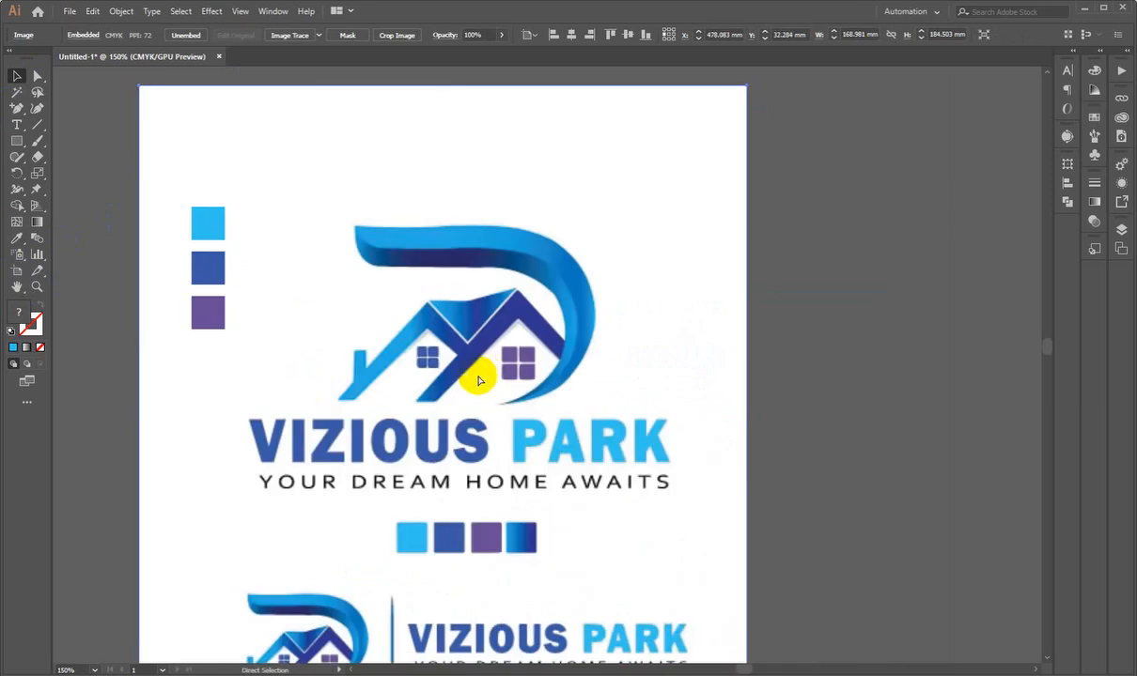
key(ctrl+2)
- Move the three colour squares together off the artboard into the empty area beside its right edge
drag(179, 194, 231, 355)
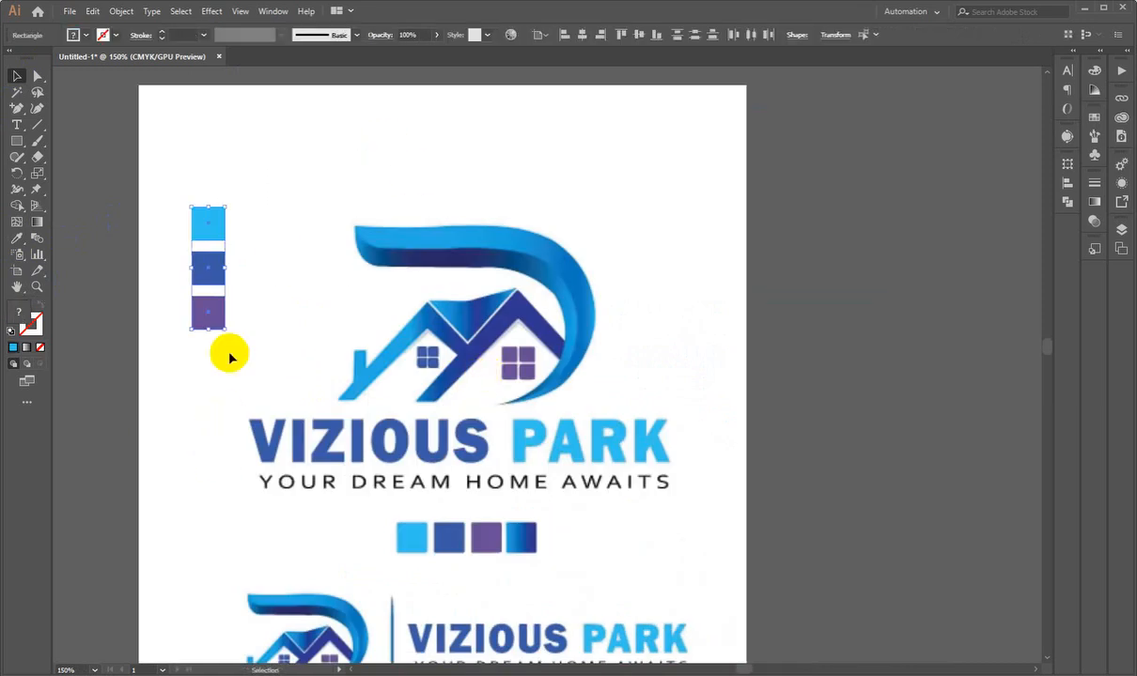
drag(203, 278, 868, 320)
click(828, 207)
- Draw a rectangle about 66 × 49 mm around the D-shaped swoosh and swap its fill and stroke, leaving only an outline
scroll(832, 206, down, 1)
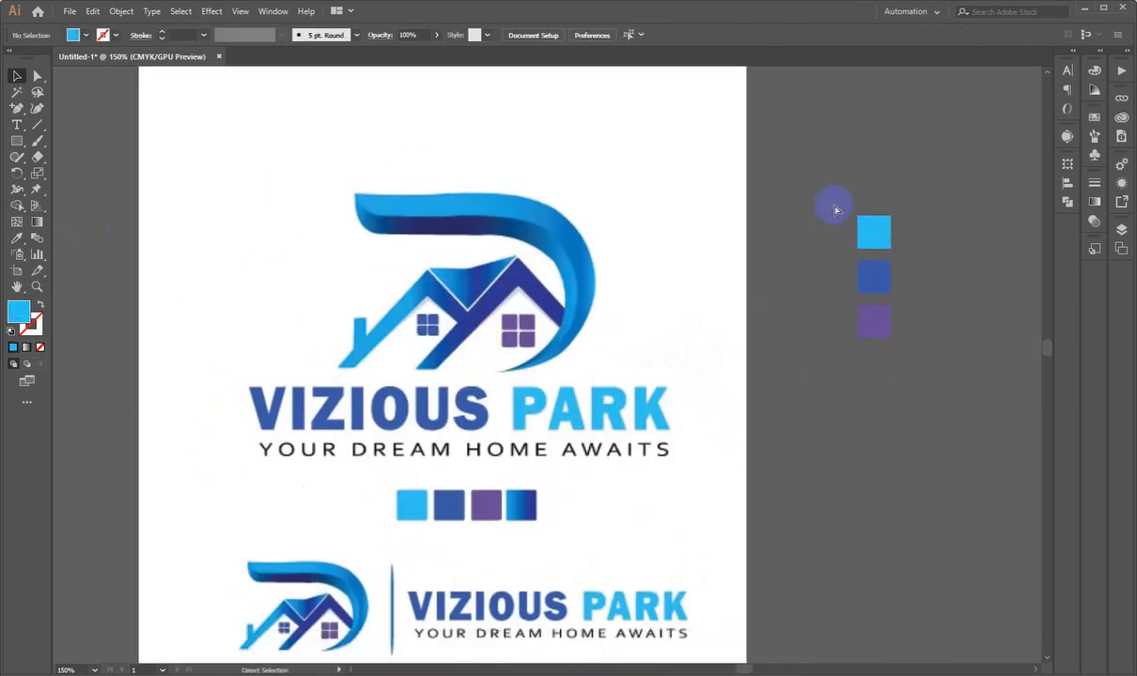
key(ctrl+space)
click(506, 238)
drag(508, 239, 528, 238)
key(space)
drag(402, 351, 526, 325)
key(ctrl+space)
drag(526, 325, 513, 366)
key(ctrl+space)
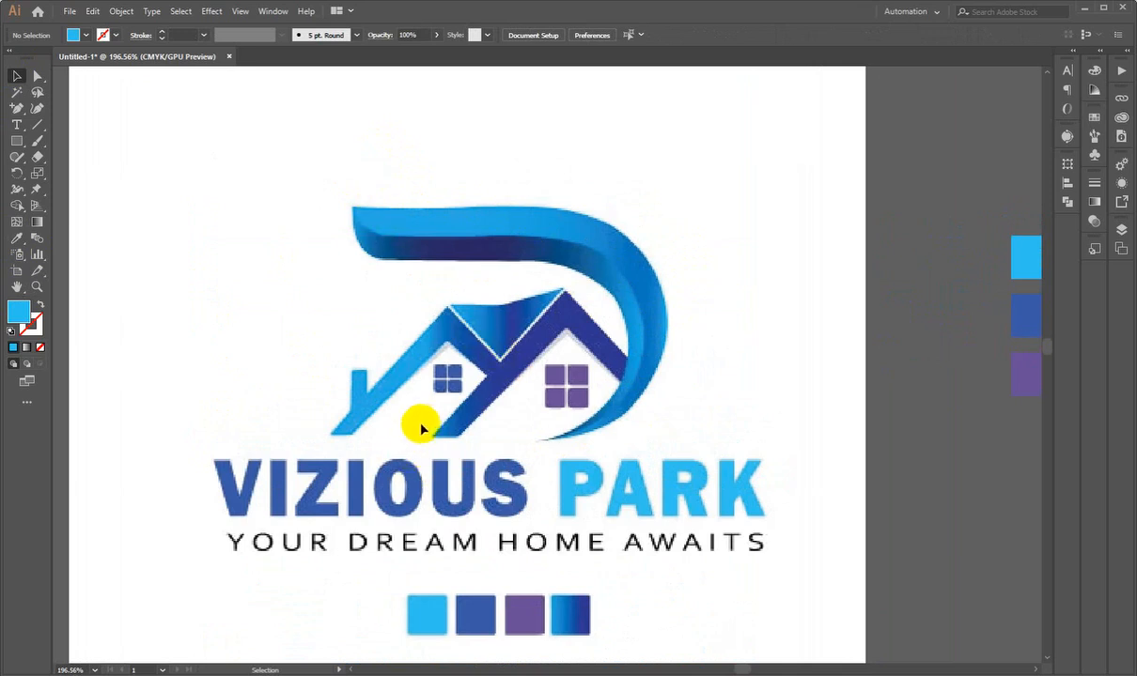
drag(16, 140, 42, 140)
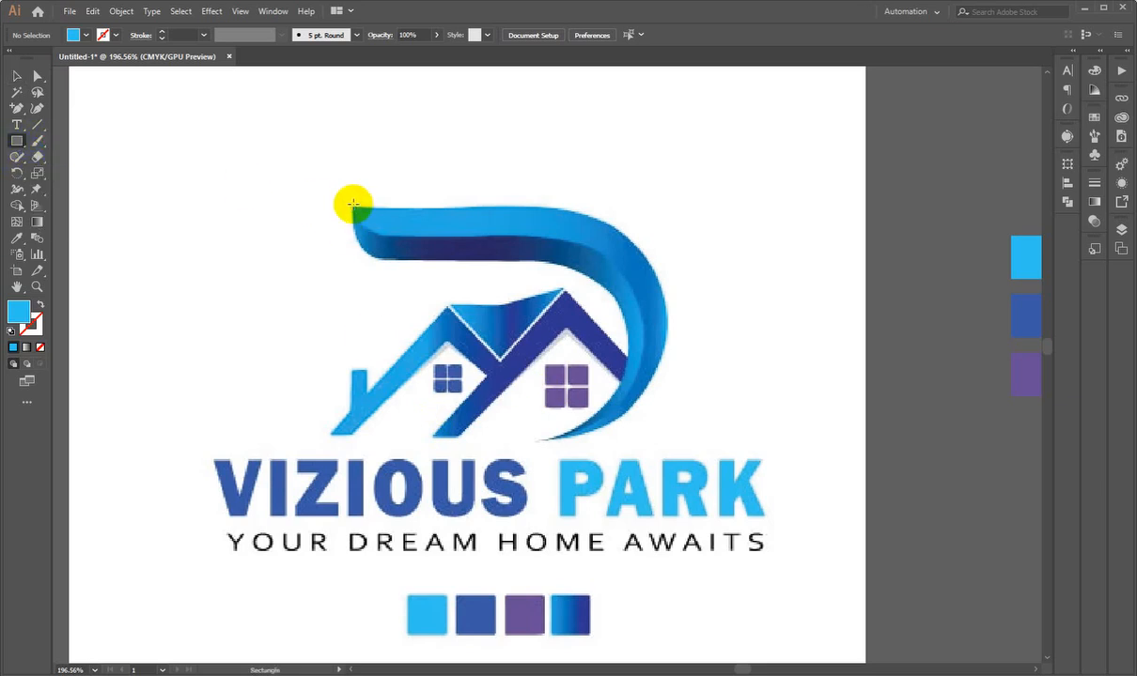
drag(352, 205, 666, 438)
click(43, 303)
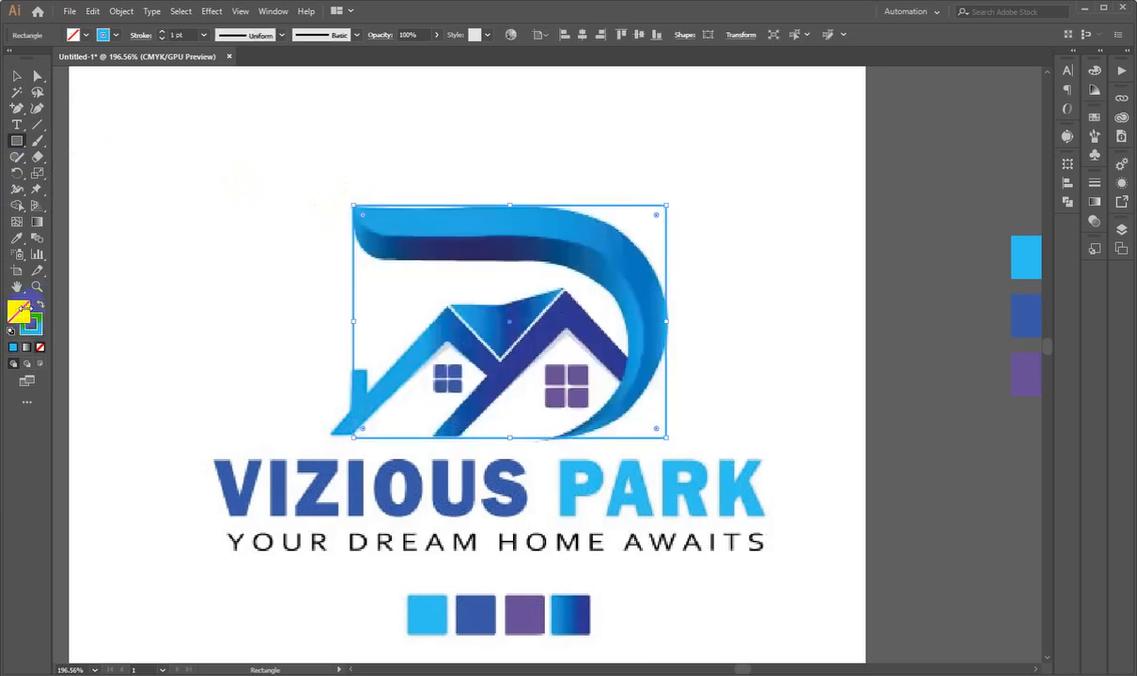
- Set the rectangle's stroke colour to bright red
double_click(38, 334)
drag(827, 184, 858, 169)
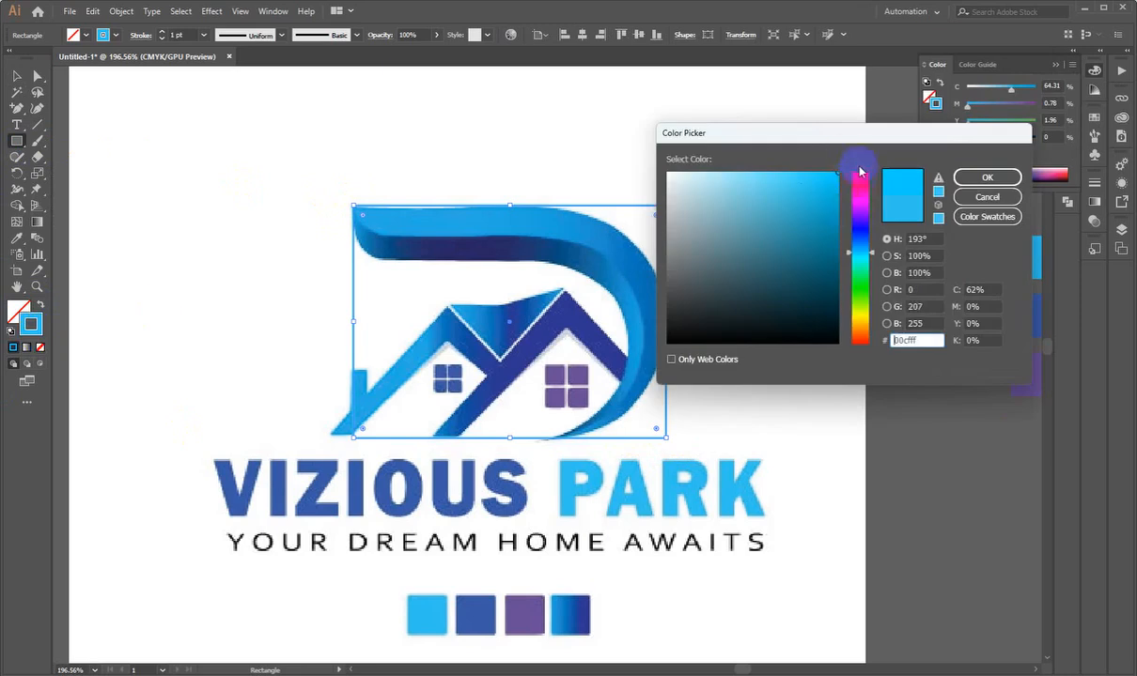
click(860, 172)
click(982, 175)
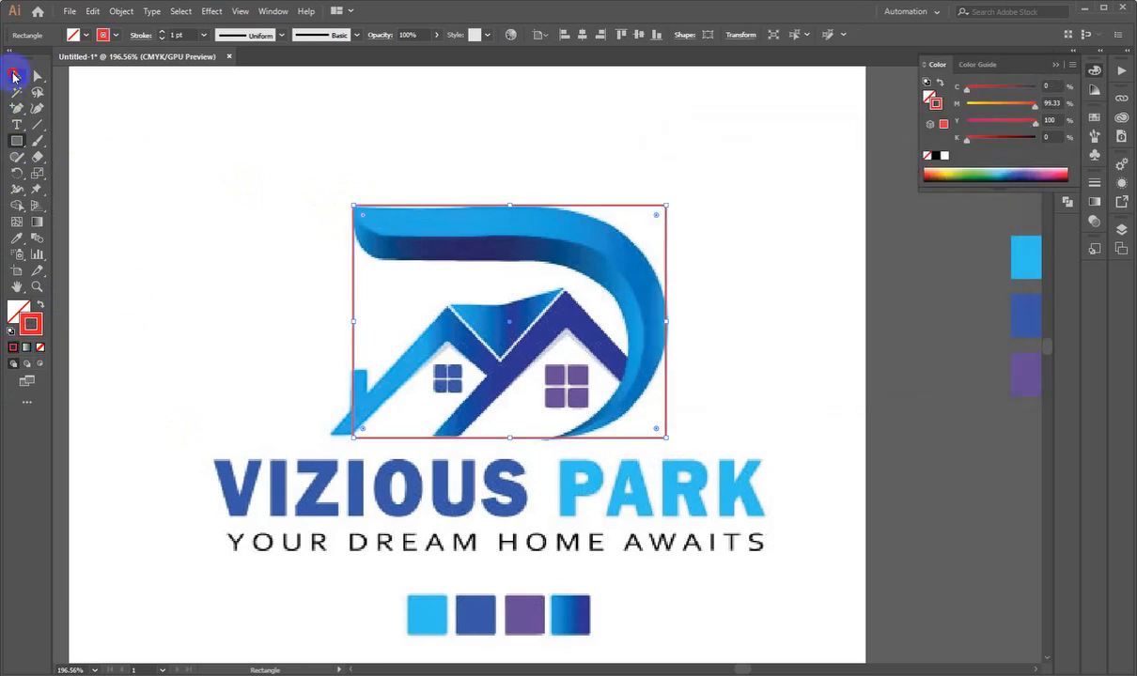
- Round the rectangle's two right corners to follow the outer curve of the D
click(13, 75)
scroll(703, 227, up, 1)
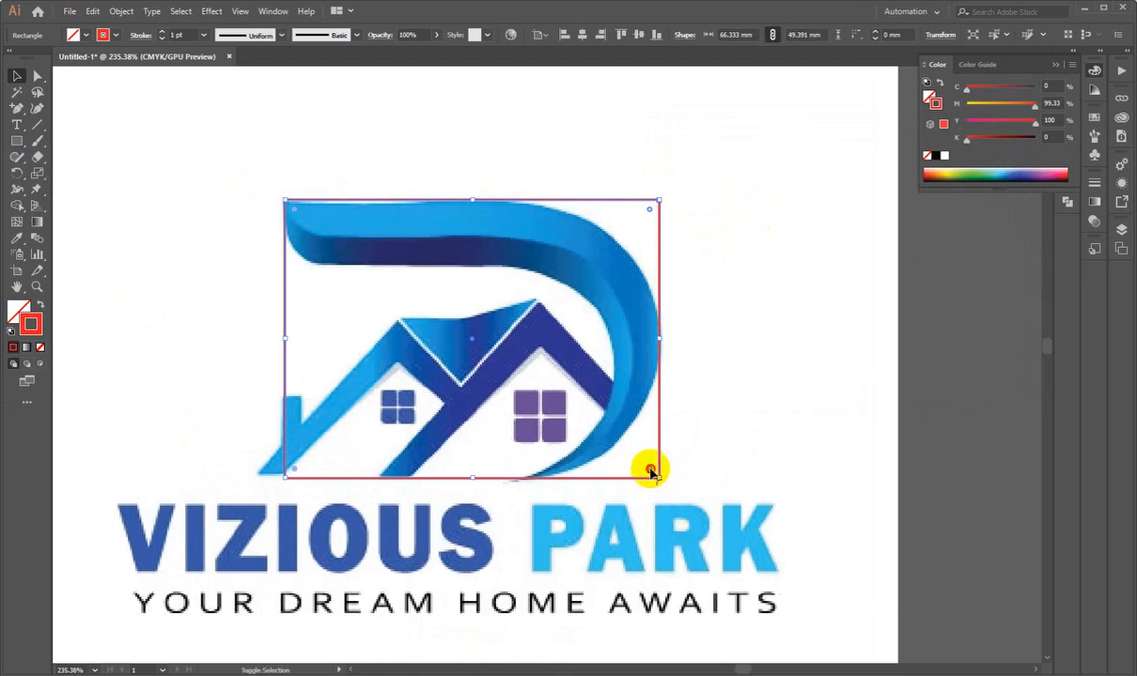
drag(650, 471, 464, 431)
click(828, 373)
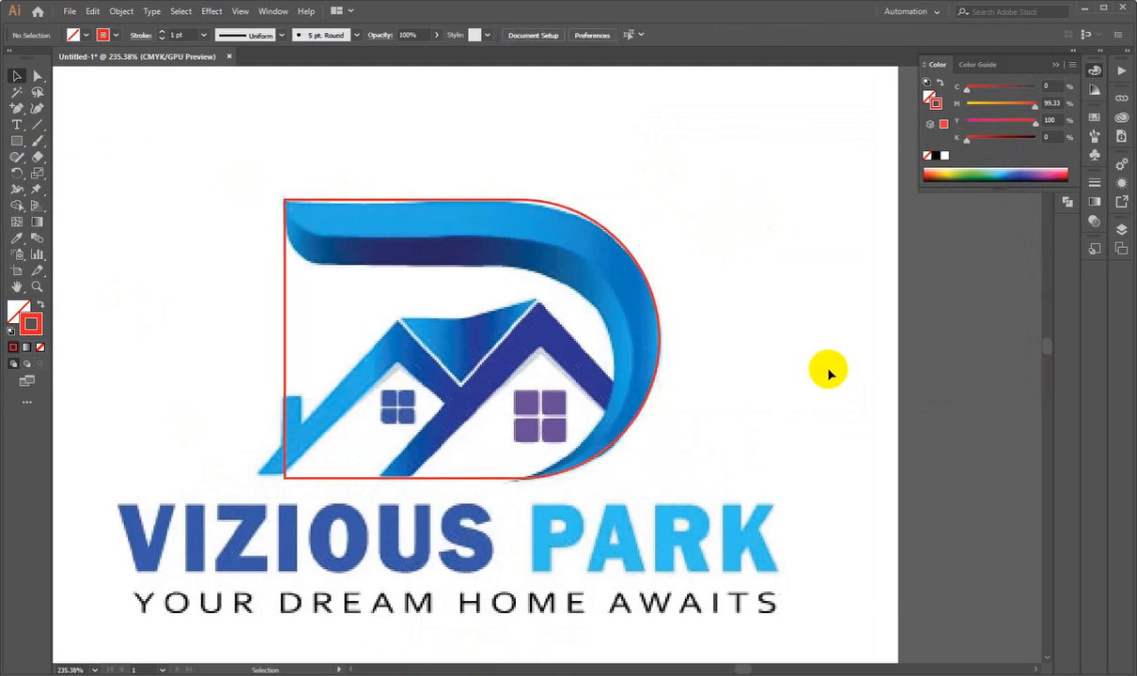
- Undo the corner rounding and delete the red rectangle
drag(686, 188, 307, 581)
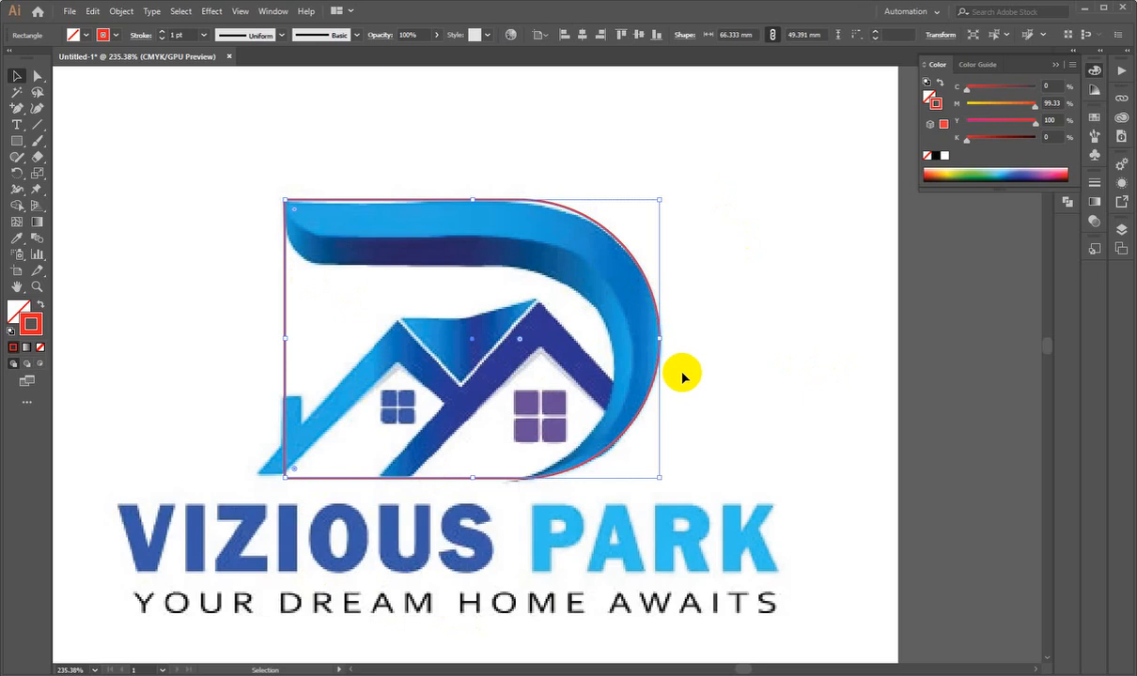
key(ctrl+z)
drag(786, 261, 531, 377)
key(Delete)
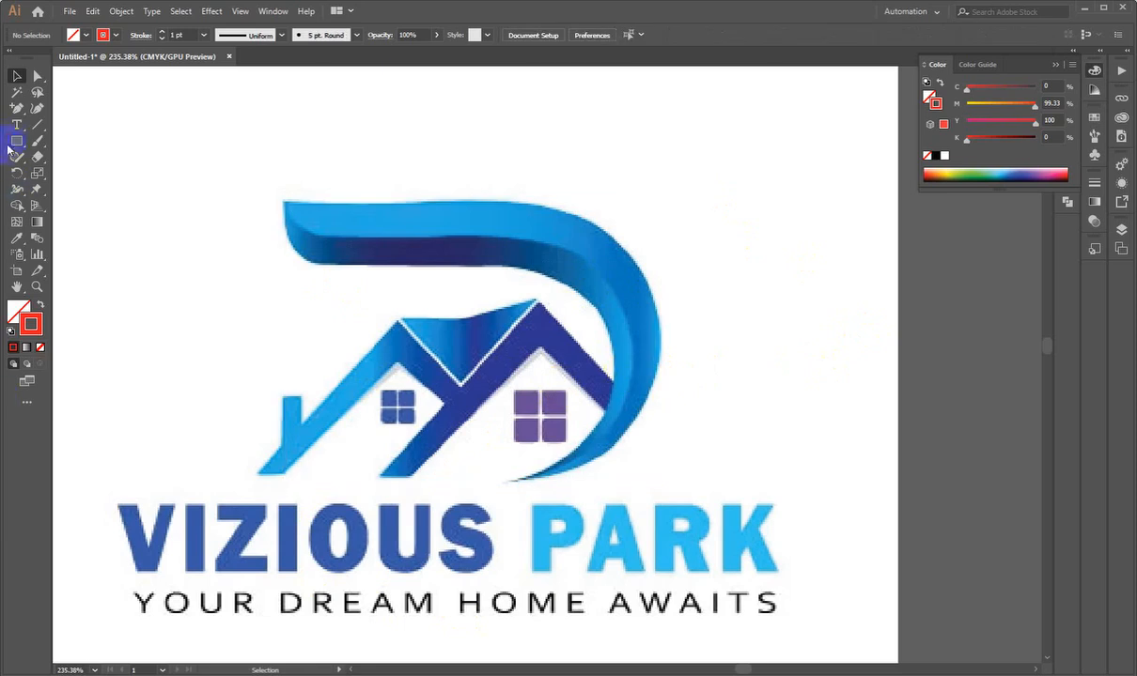
- Draw a red-outlined rectangle about 66.5 × 50 mm around the D, starting from the swoosh's upper-left tip
click(11, 143)
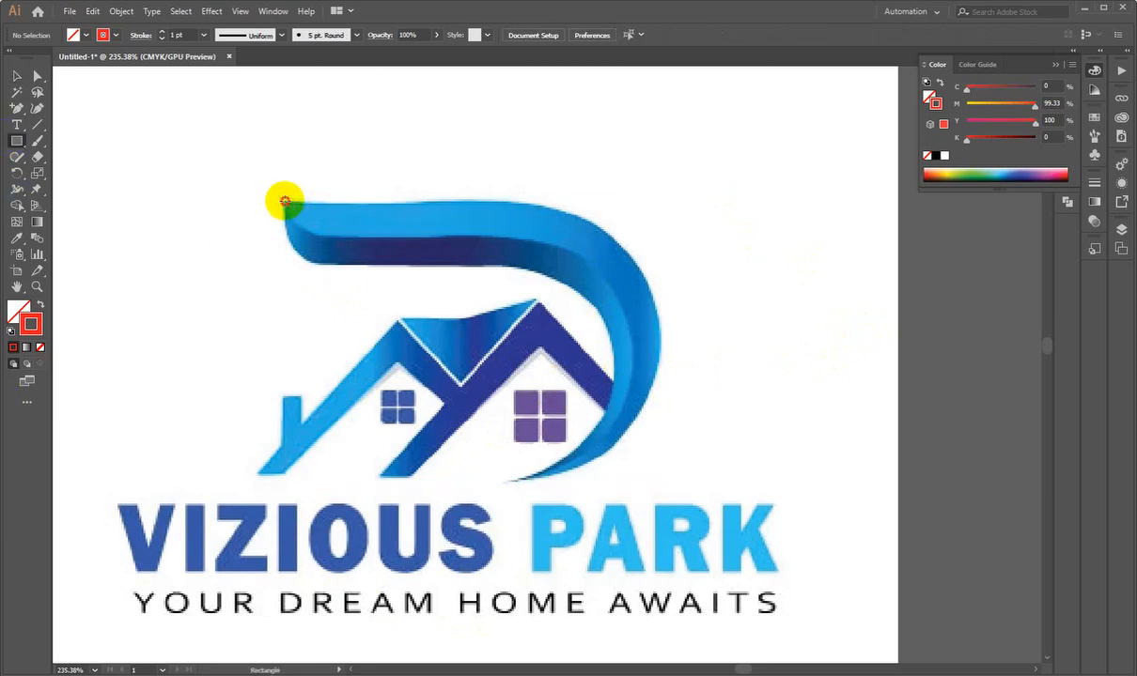
drag(285, 201, 658, 481)
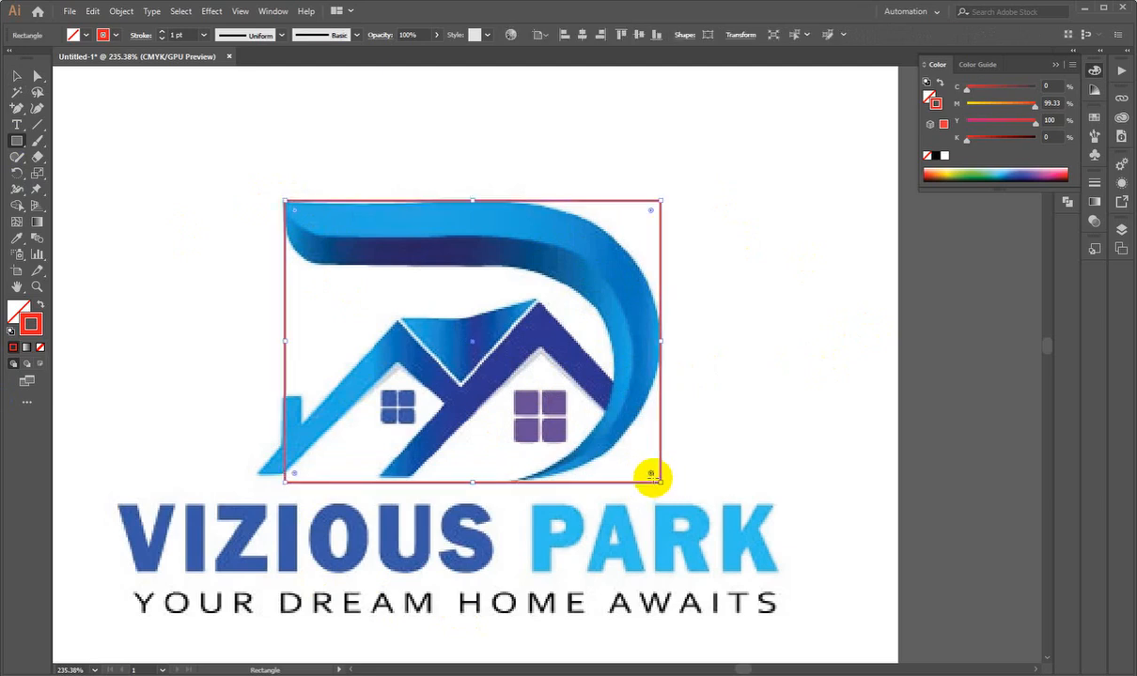
key(z)
drag(701, 324, 823, 325)
drag(686, 255, 617, 282)
drag(653, 324, 675, 338)
drag(676, 338, 611, 353)
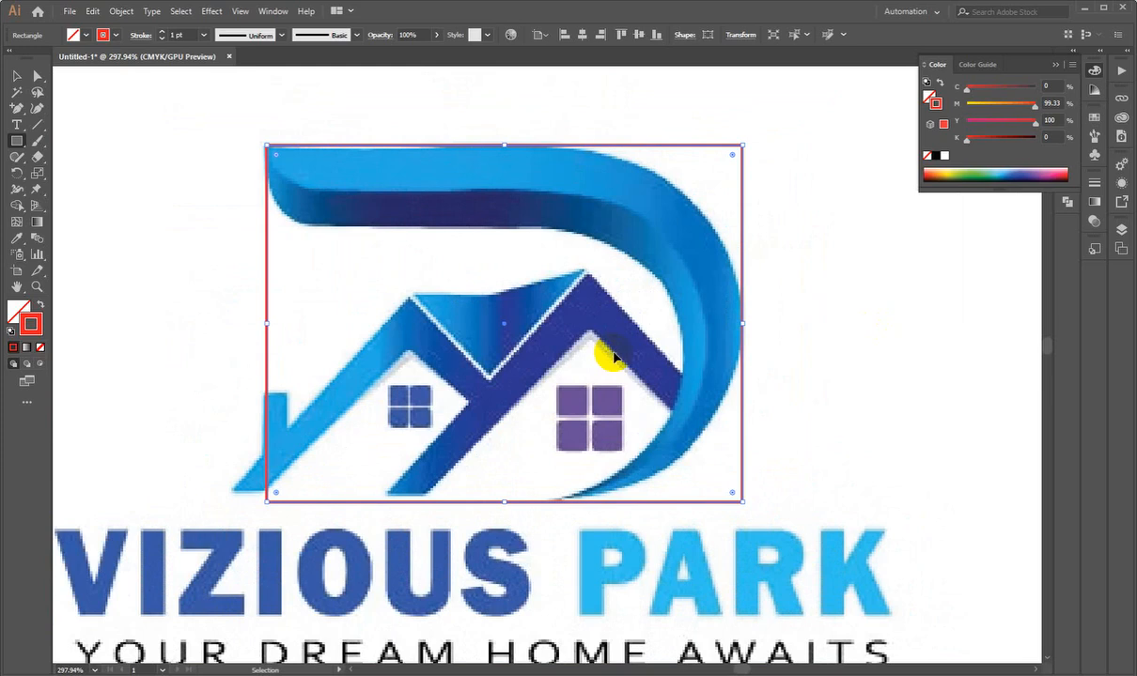
- Add two nested rectangle copies, one 61.2 × 43.6 mm on the swoosh's middle edge, one 38.6 mm high and narrower on its inner edge
drag(741, 323, 704, 333)
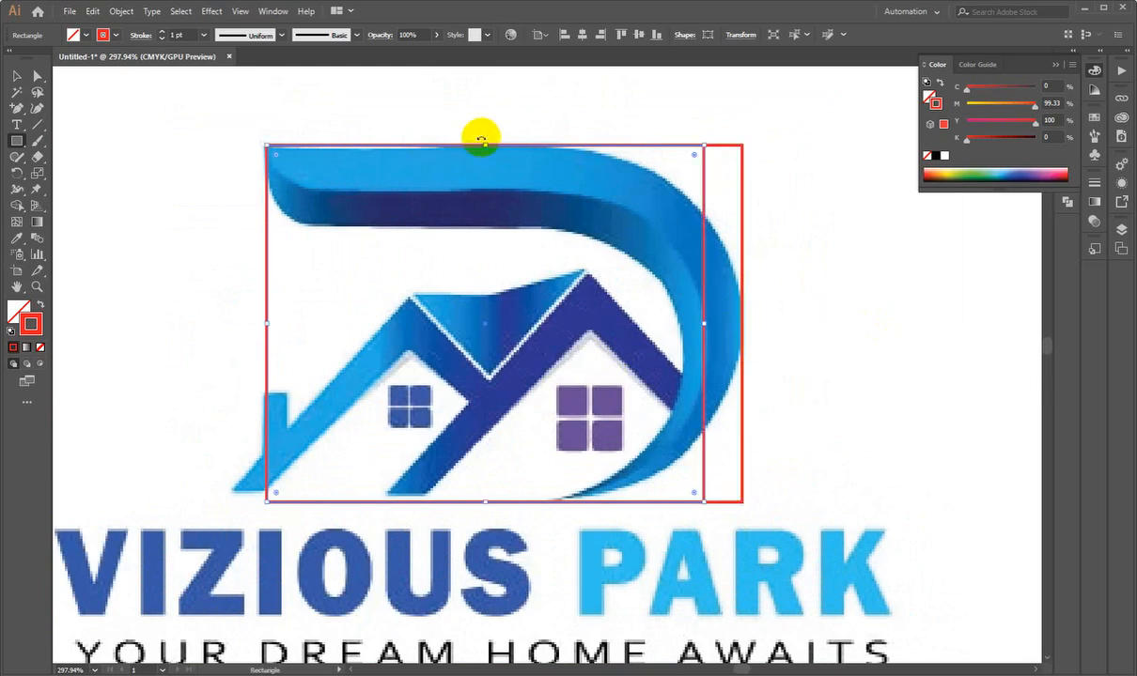
drag(485, 145, 485, 190)
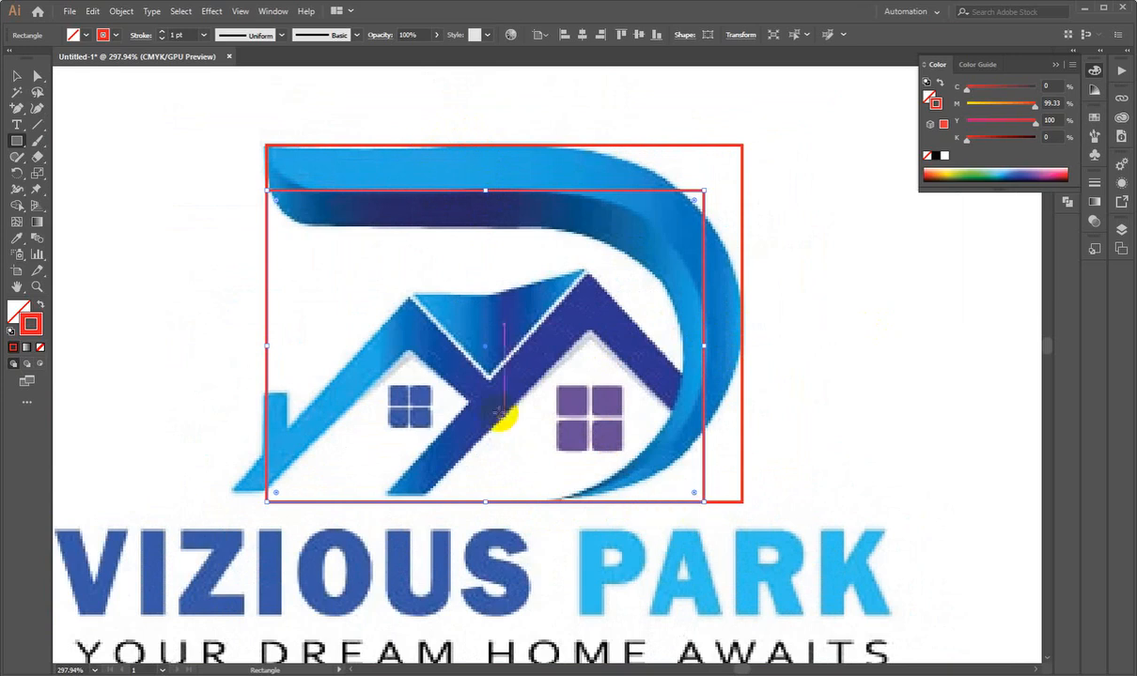
click(15, 79)
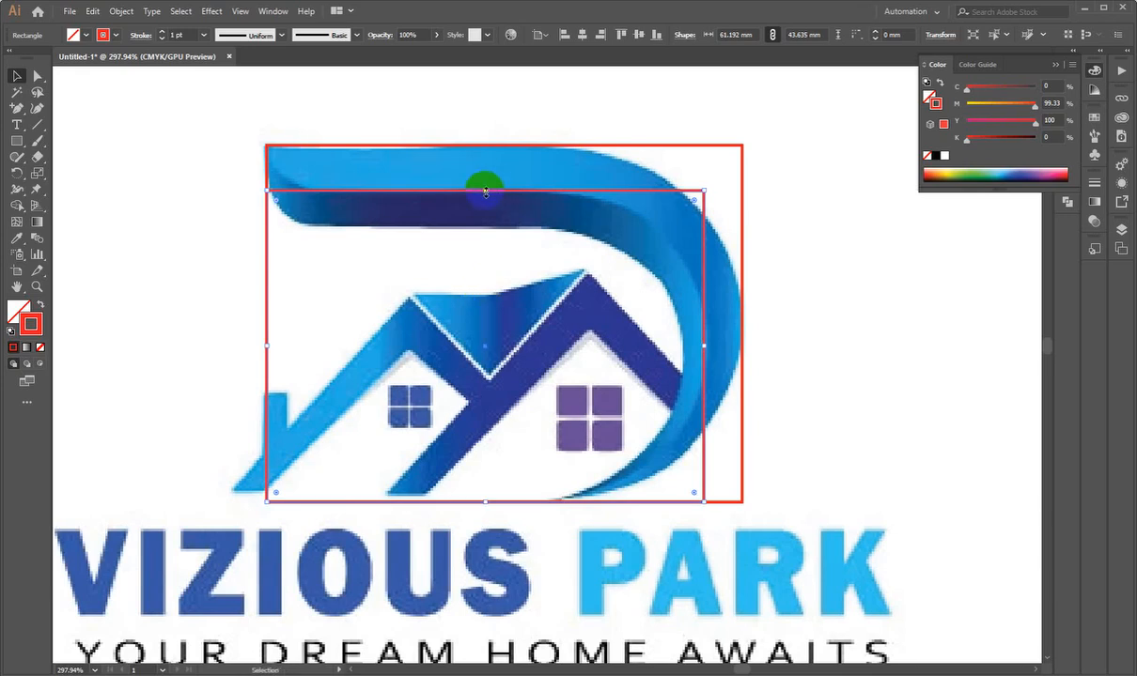
drag(484, 191, 481, 227)
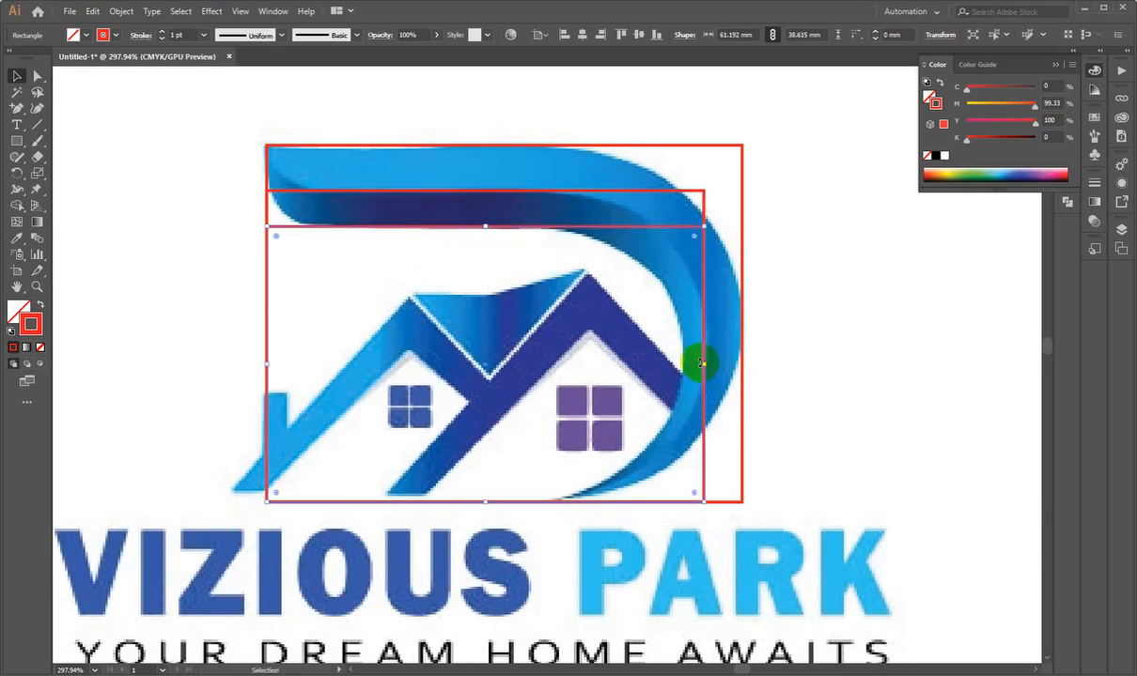
mouse_move(703, 363)
mouse_down()
mouse_move(672, 359)
mouse_move(682, 363)
mouse_up()
click(816, 340)
- Round the right-hand corners of all three nested rectangles together to form the D's curves
drag(807, 393, 648, 380)
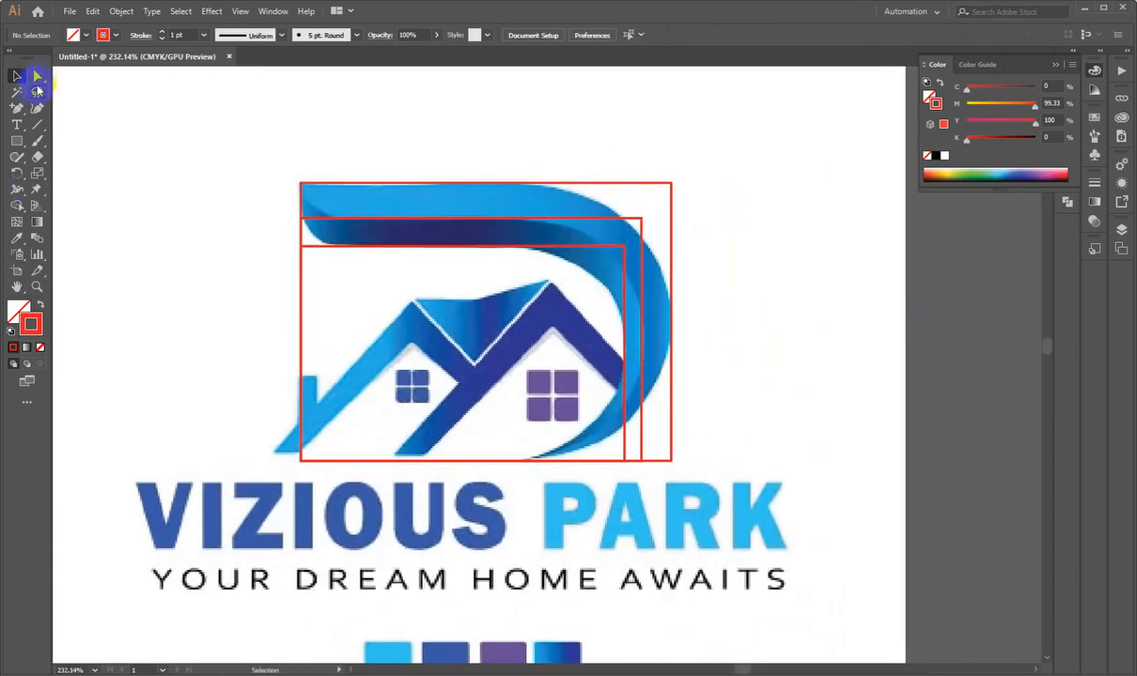
drag(542, 120, 734, 512)
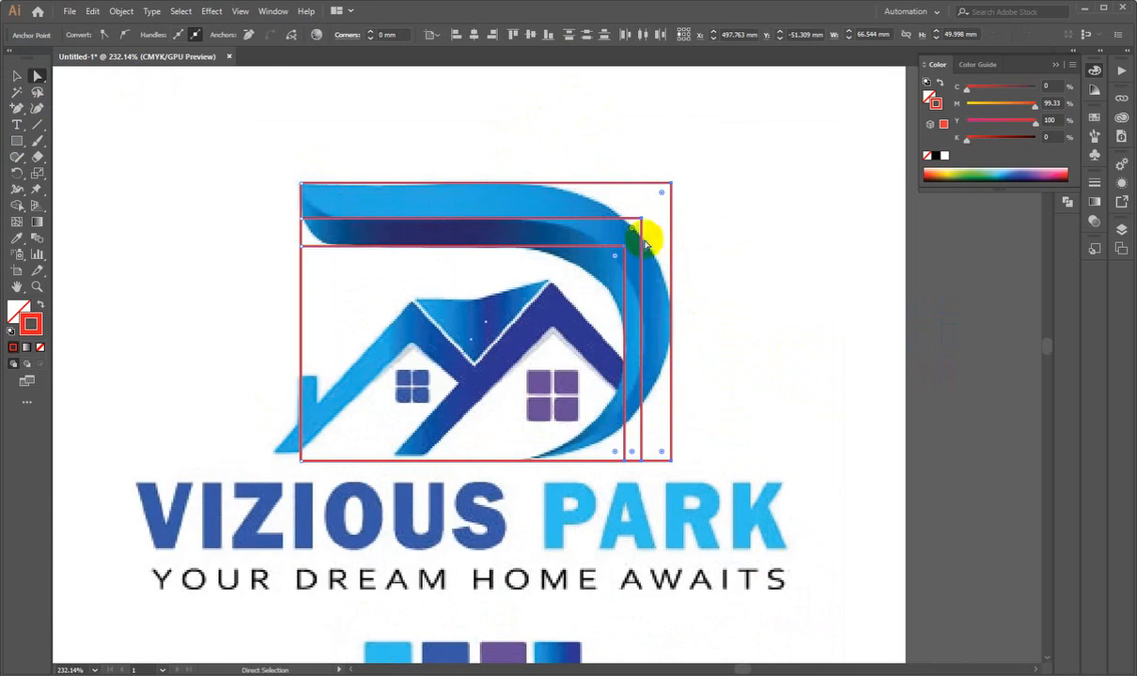
drag(665, 199, 575, 279)
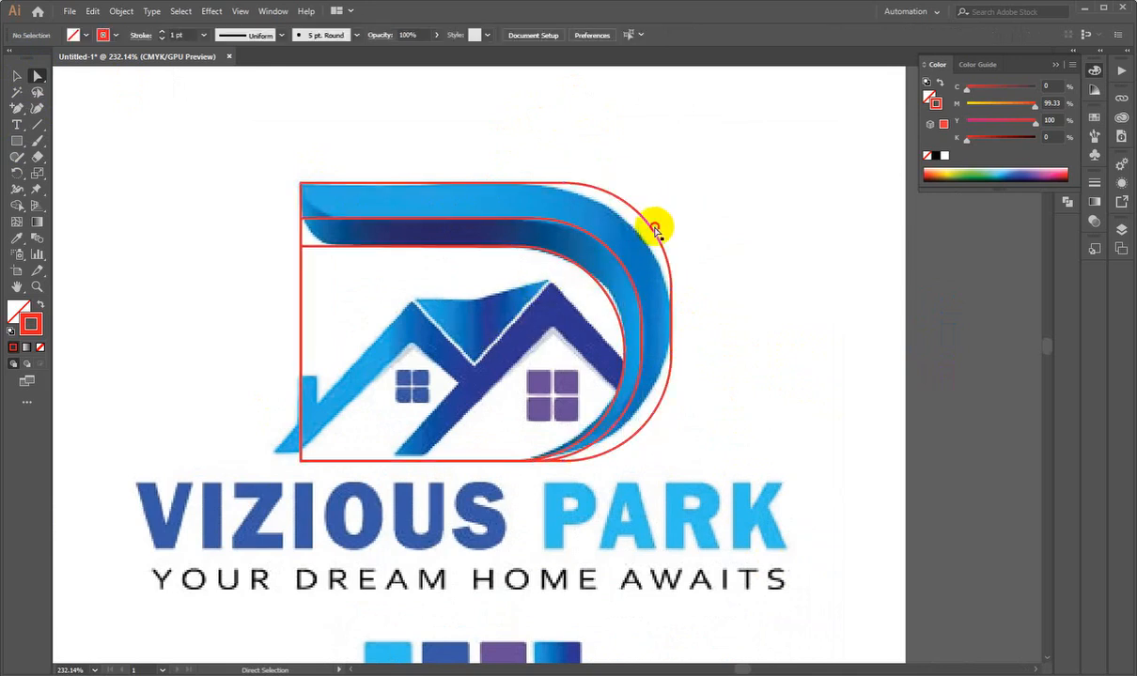
- Increase the outer rectangle's right-hand corner rounding to the maximum so it follows the D's outer curve
click(655, 232)
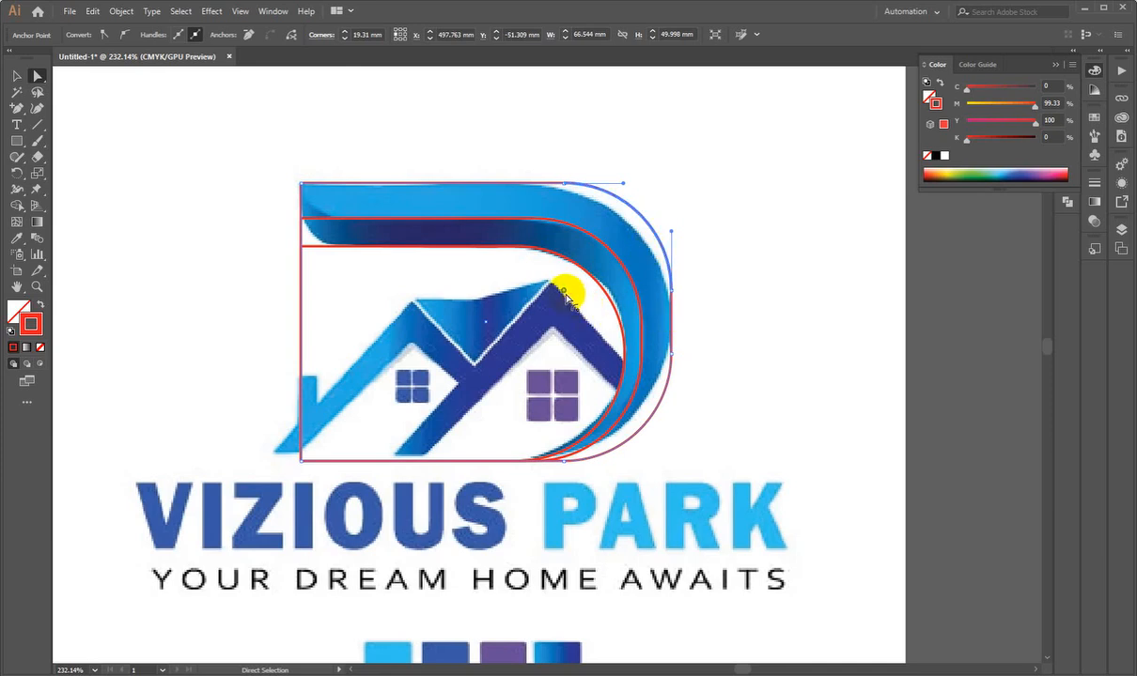
click(20, 74)
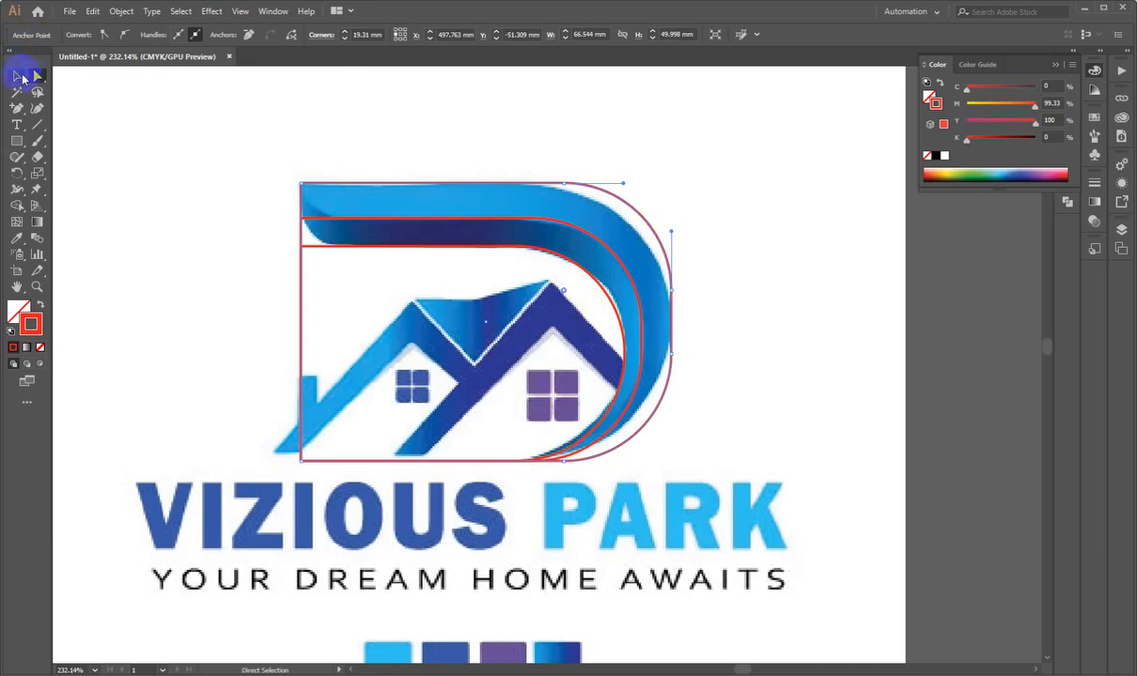
click(767, 217)
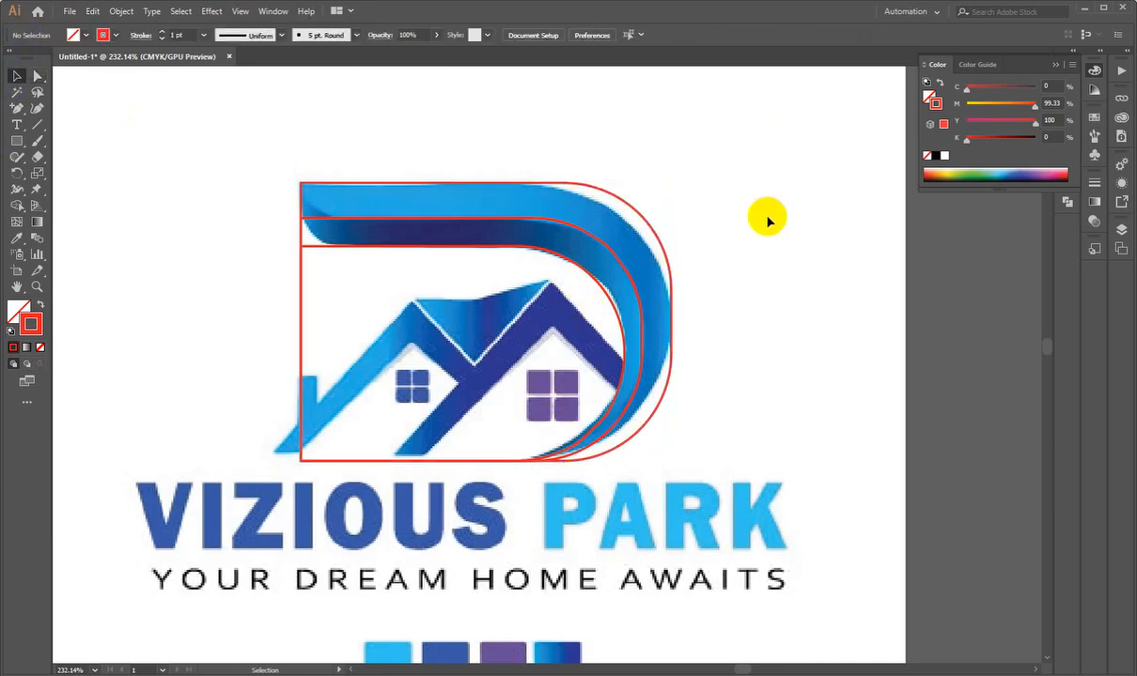
click(672, 263)
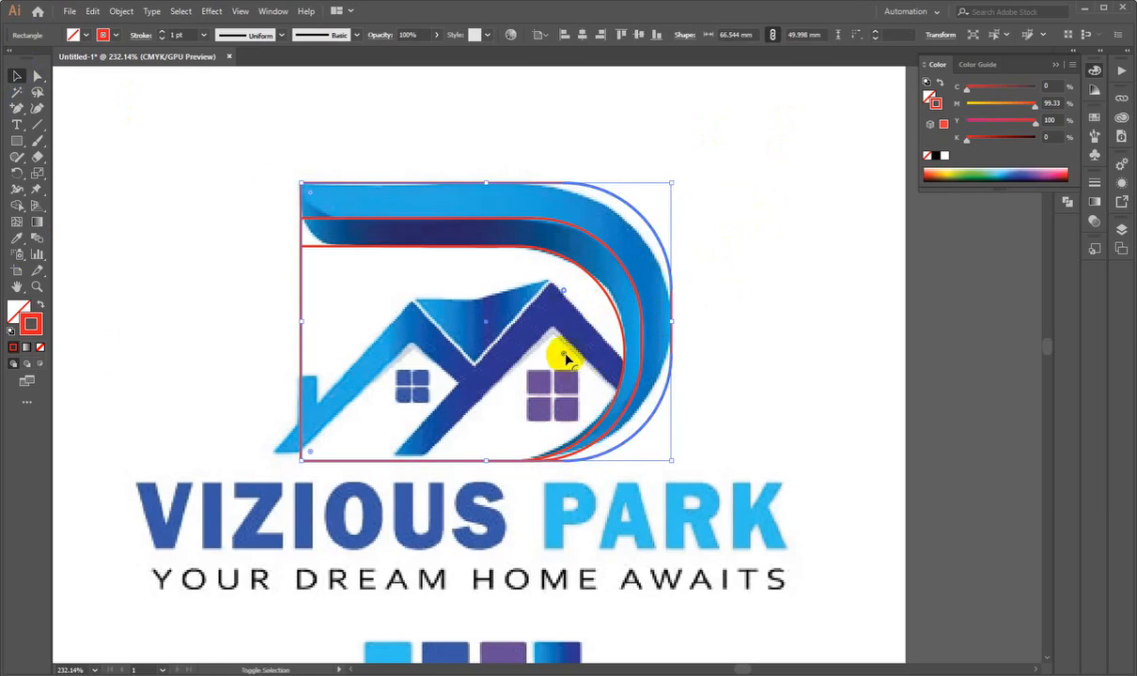
drag(565, 355, 291, 306)
click(729, 248)
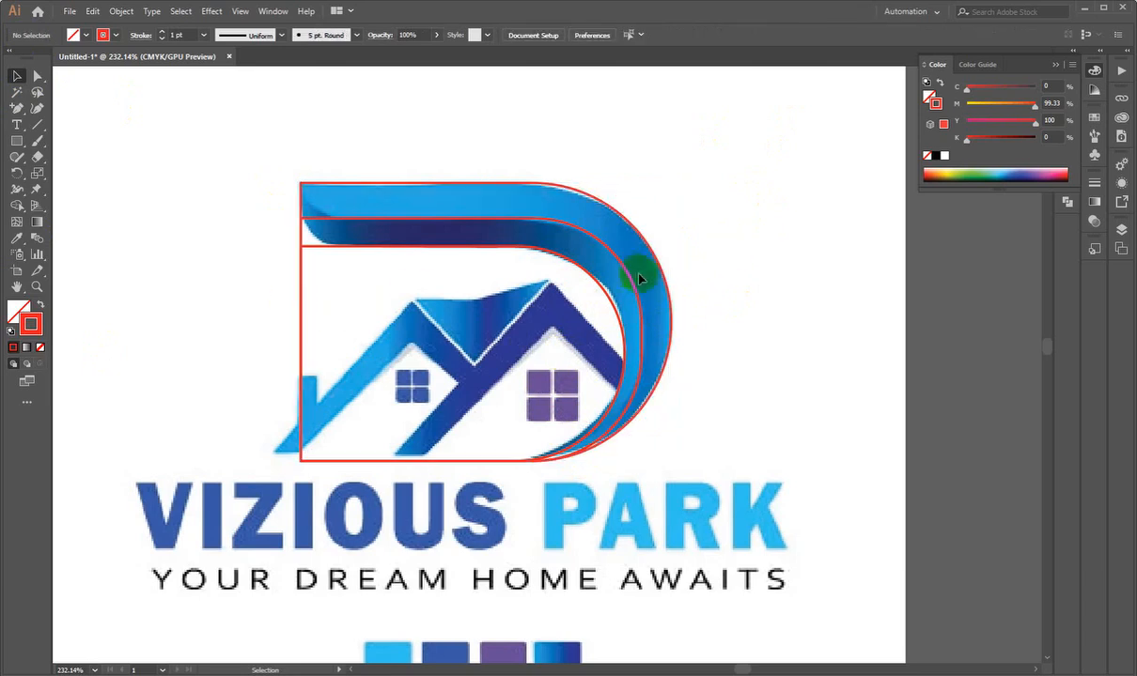
- Increase the middle rectangle's right-hand corner rounding to the maximum so it follows the swoosh's fold curve
click(634, 353)
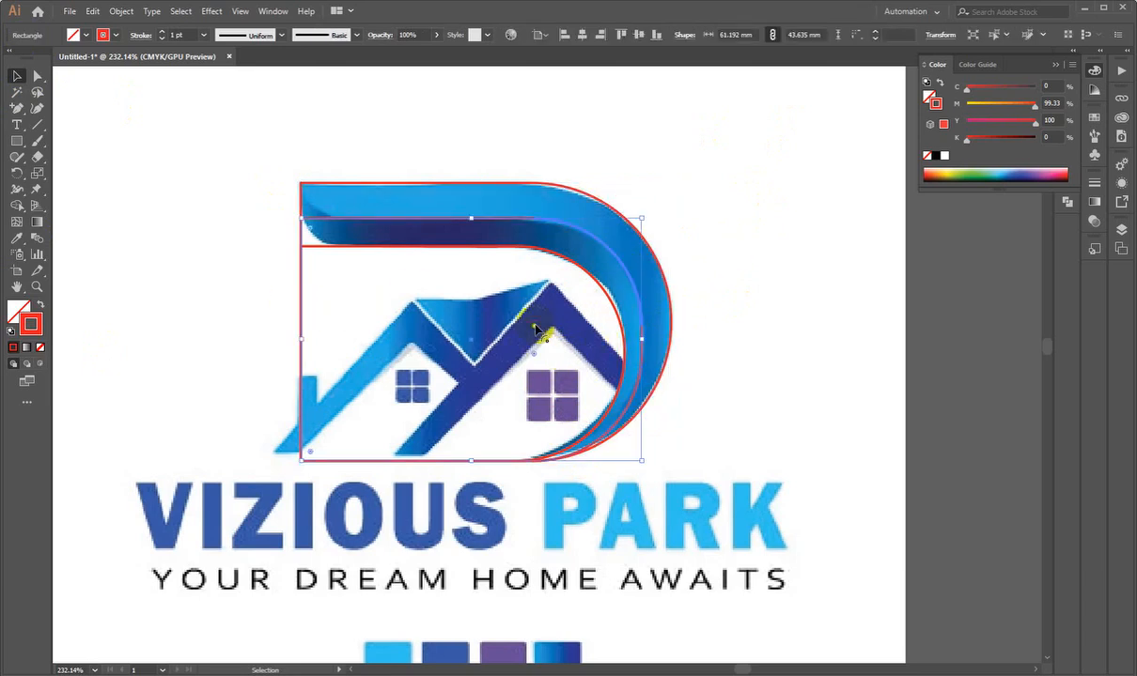
click(536, 360)
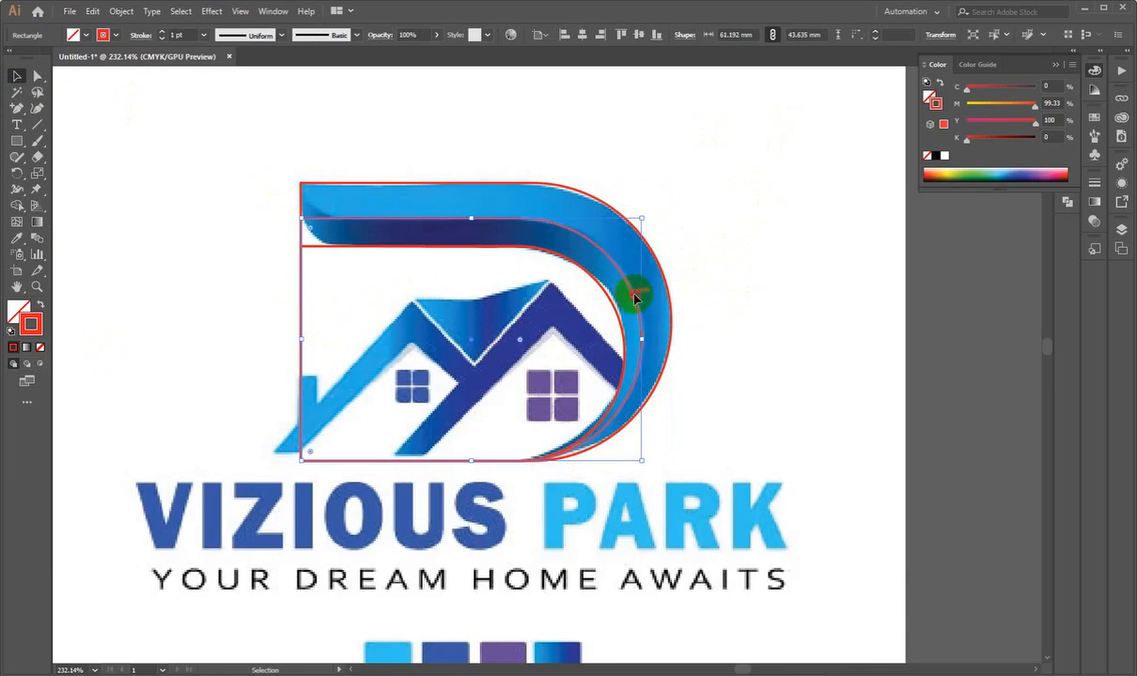
key(ctrl+space)
drag(700, 286, 699, 383)
key(space)
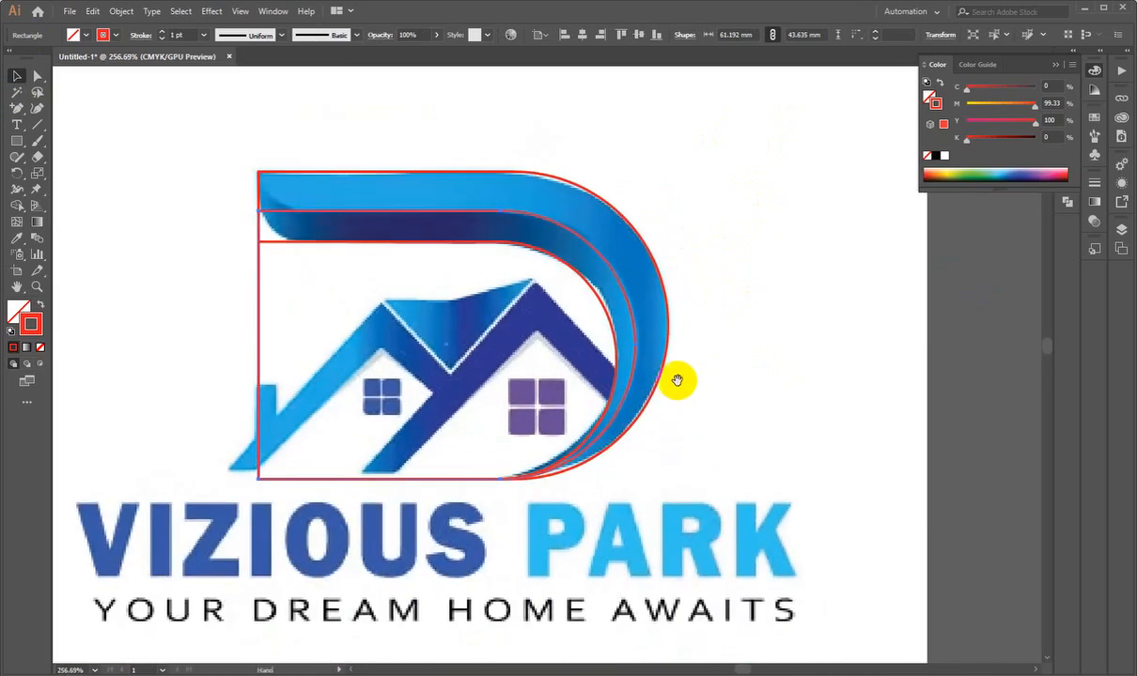
drag(635, 362, 667, 349)
key(ctrl+space)
drag(583, 461, 586, 398)
drag(165, 119, 773, 498)
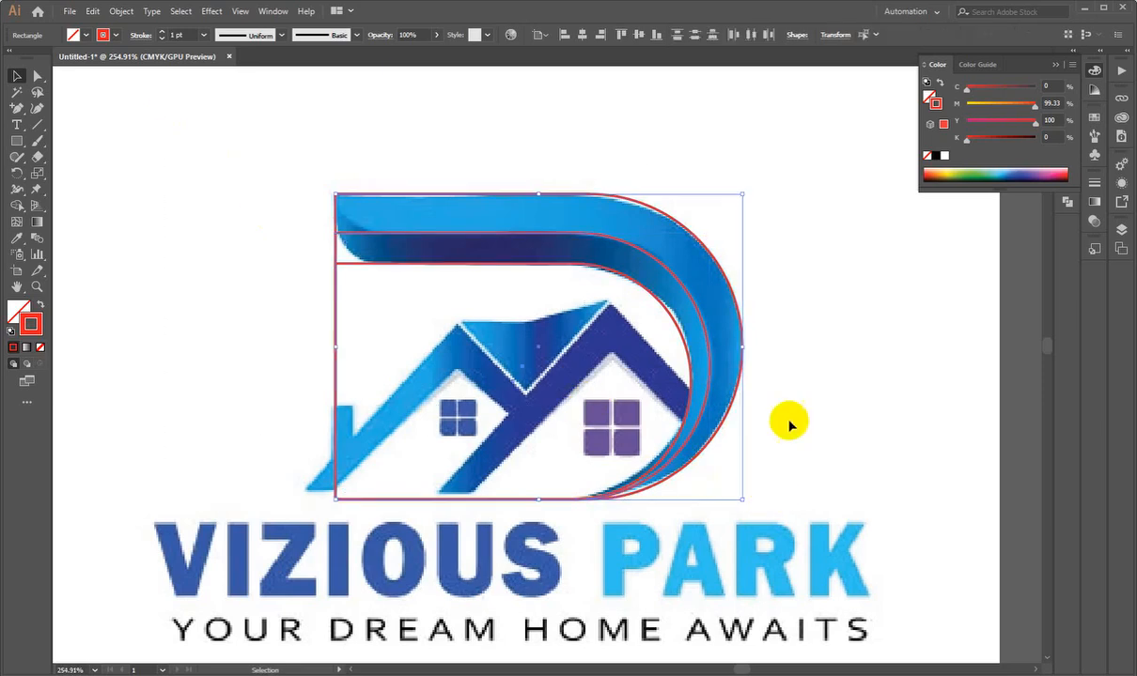
click(797, 363)
- Draw a circle at the swoosh's left end and size it to about 11.2 mm, touching the outer outline's upper and left edges
key(ctrl+space)
drag(326, 187, 479, 241)
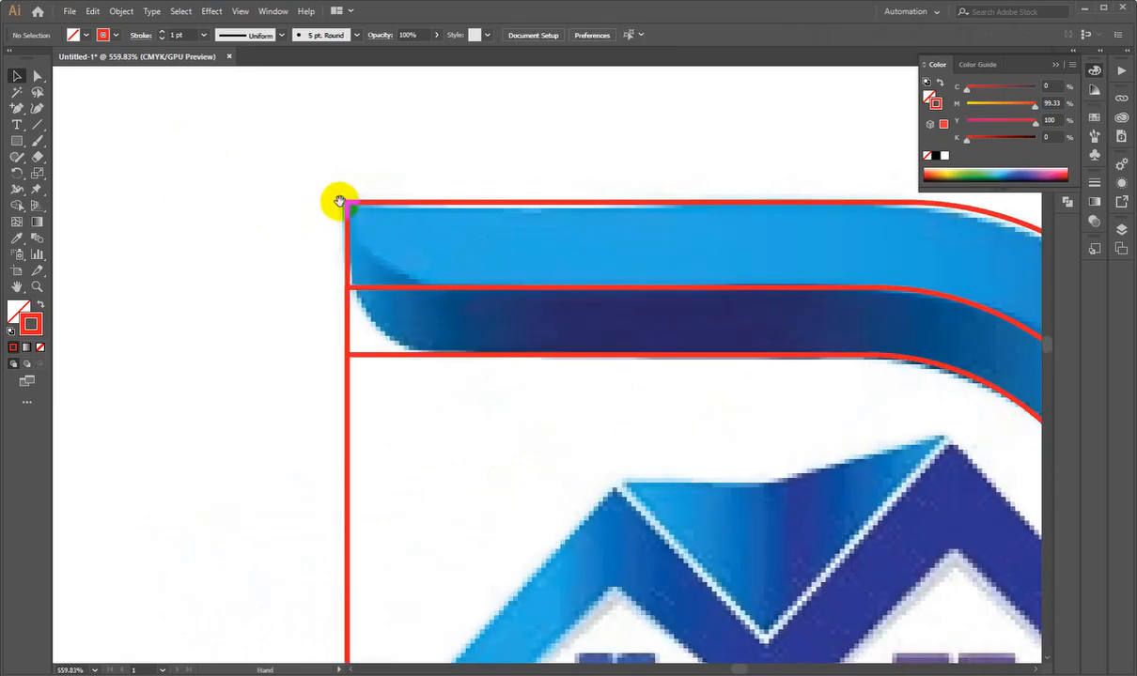
mouse_move(366, 235)
mouse_down()
mouse_move(381, 249)
mouse_move(353, 249)
mouse_up()
drag(16, 140, 43, 164)
drag(262, 133, 392, 262)
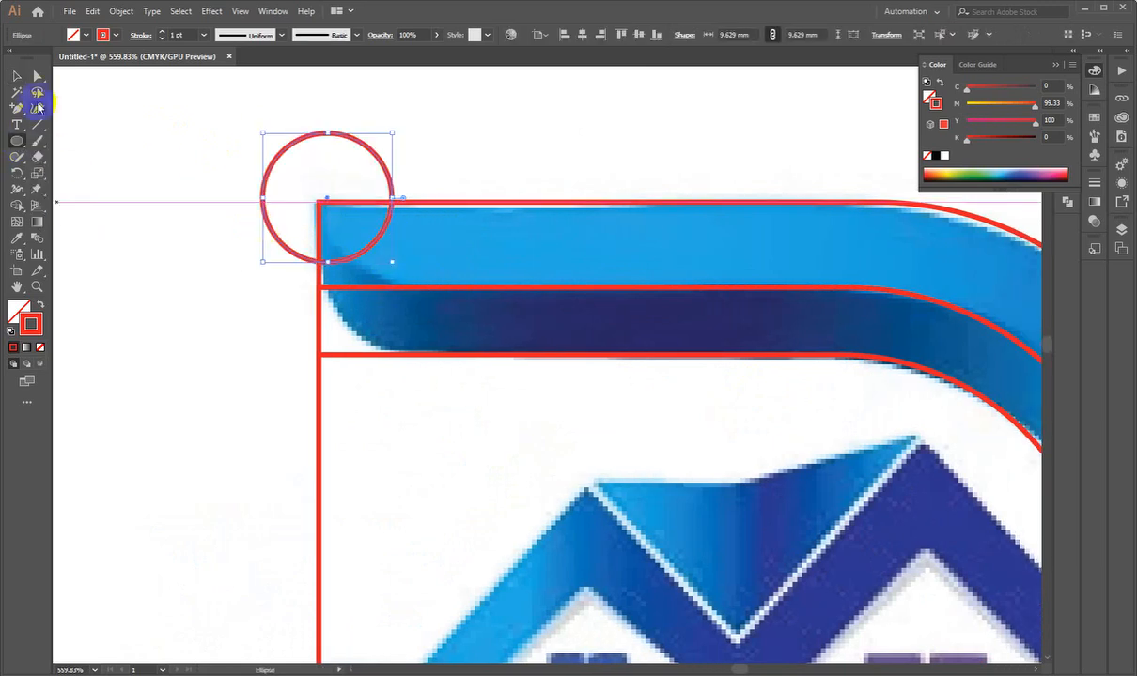
key(v)
drag(327, 199, 392, 287)
drag(394, 223, 419, 199)
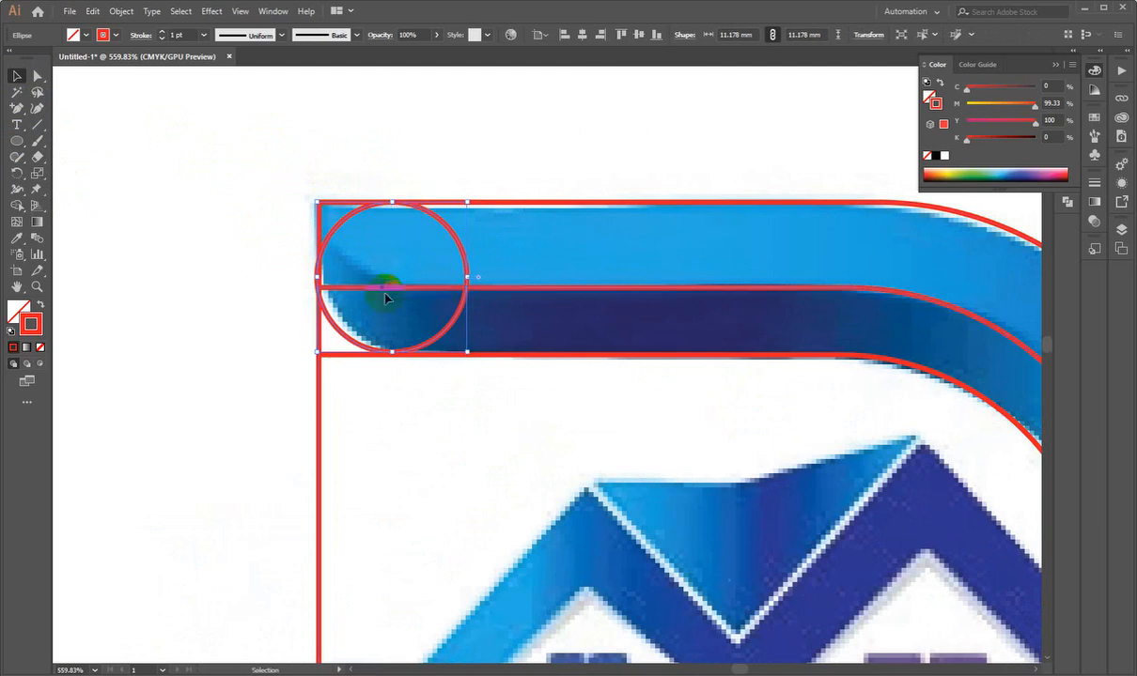
- Enlarge the circle at the swoosh's left end to about 12.8 mm in diameter
click(467, 277)
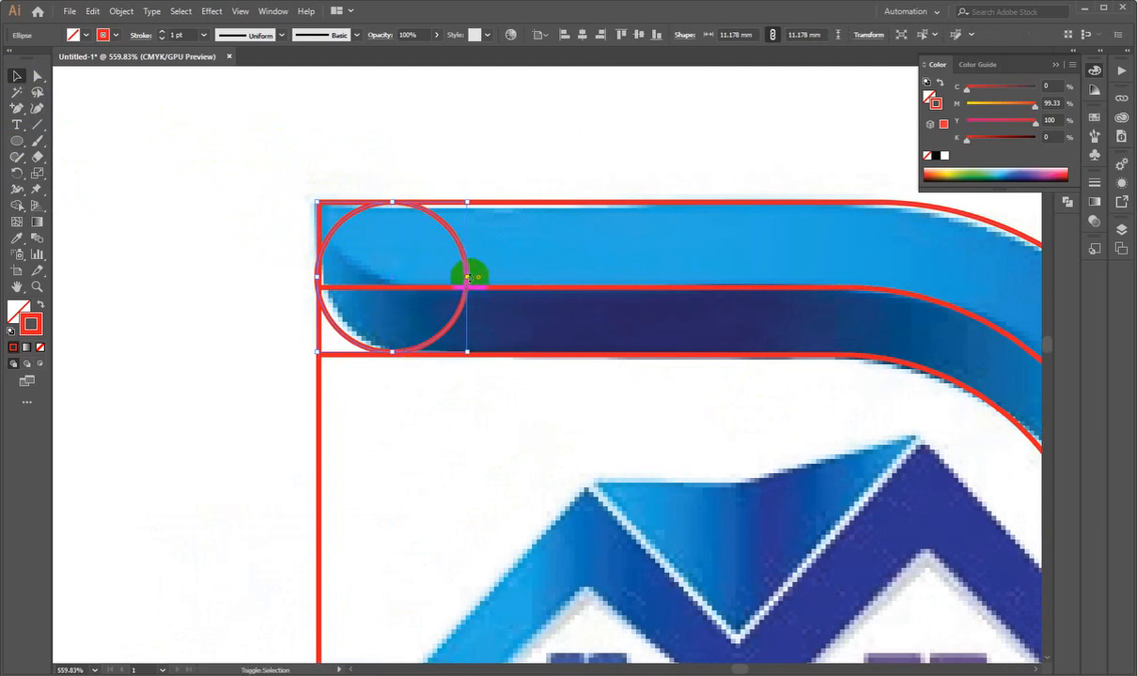
drag(467, 277, 490, 277)
drag(347, 327, 427, 314)
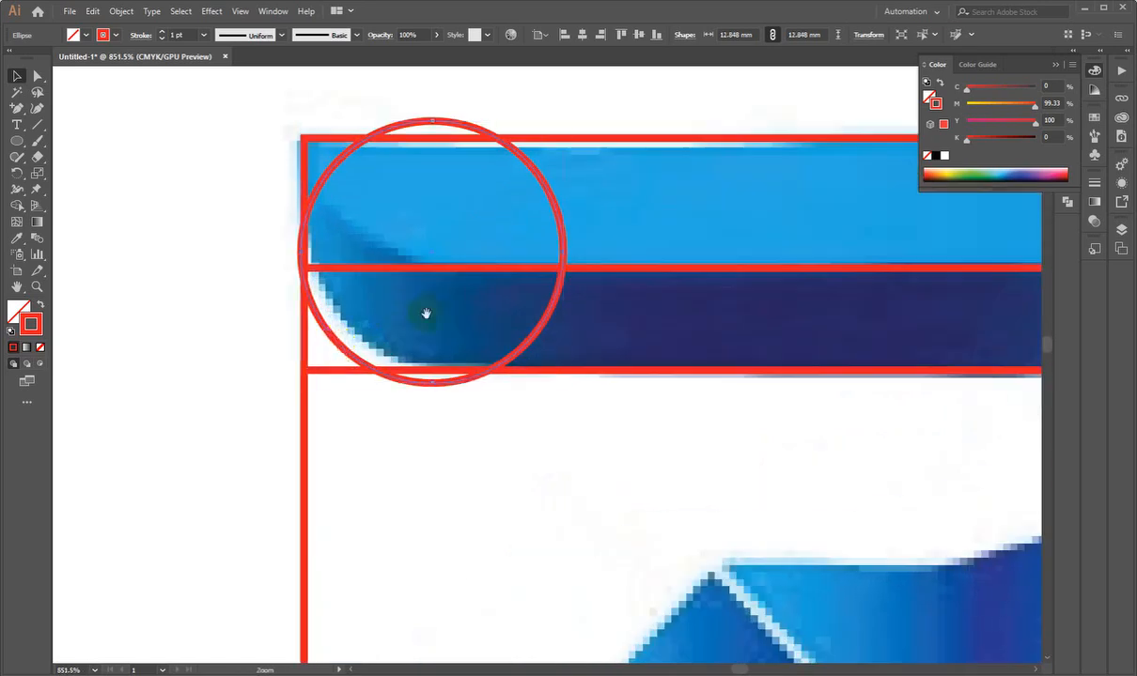
drag(338, 346, 345, 332)
- Try shifting the circle slightly and placing a duplicate above it to trace the fold's curved shadow edge
drag(380, 199, 344, 261)
drag(528, 268, 522, 160)
click(231, 313)
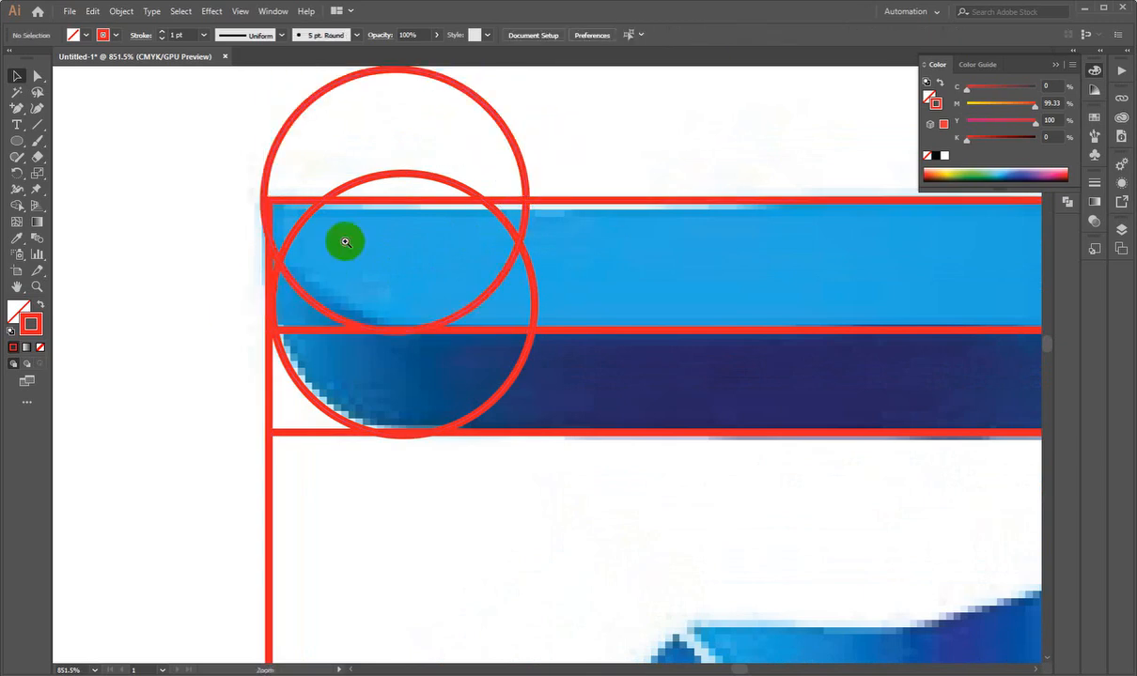
drag(345, 241, 142, 284)
drag(619, 242, 497, 277)
drag(394, 356, 512, 290)
- Try merging the dark inner band's regions into one shape using Shape Builder on all the outlines
drag(274, 183, 928, 497)
drag(736, 306, 841, 385)
drag(524, 398, 569, 389)
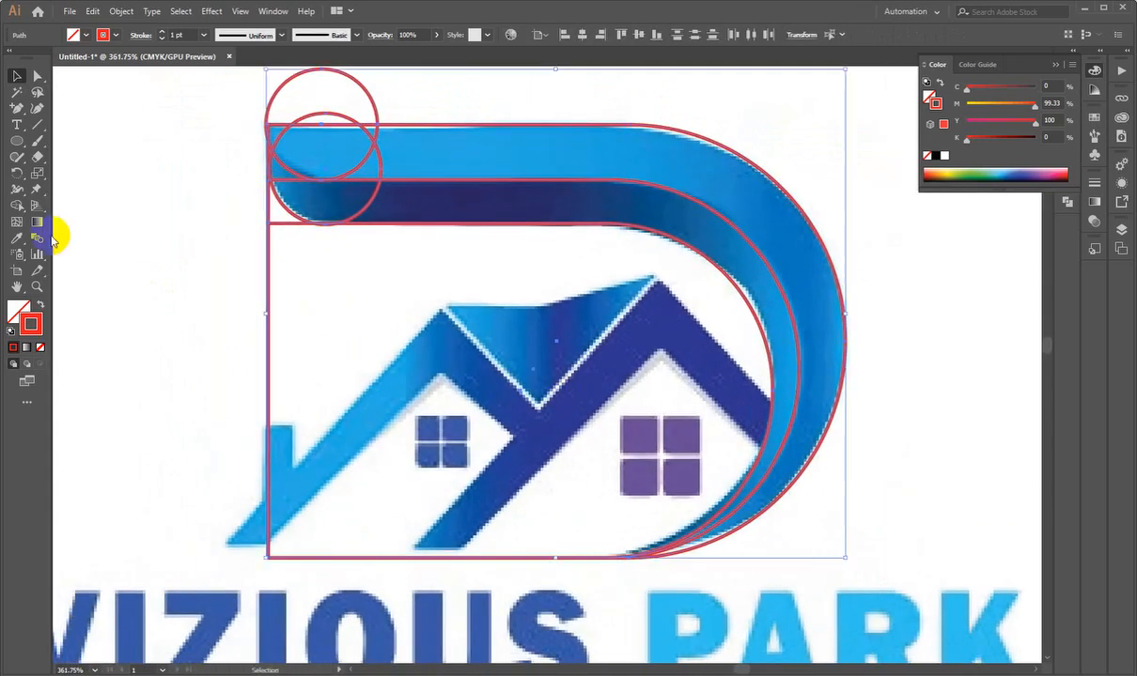
drag(17, 208, 49, 207)
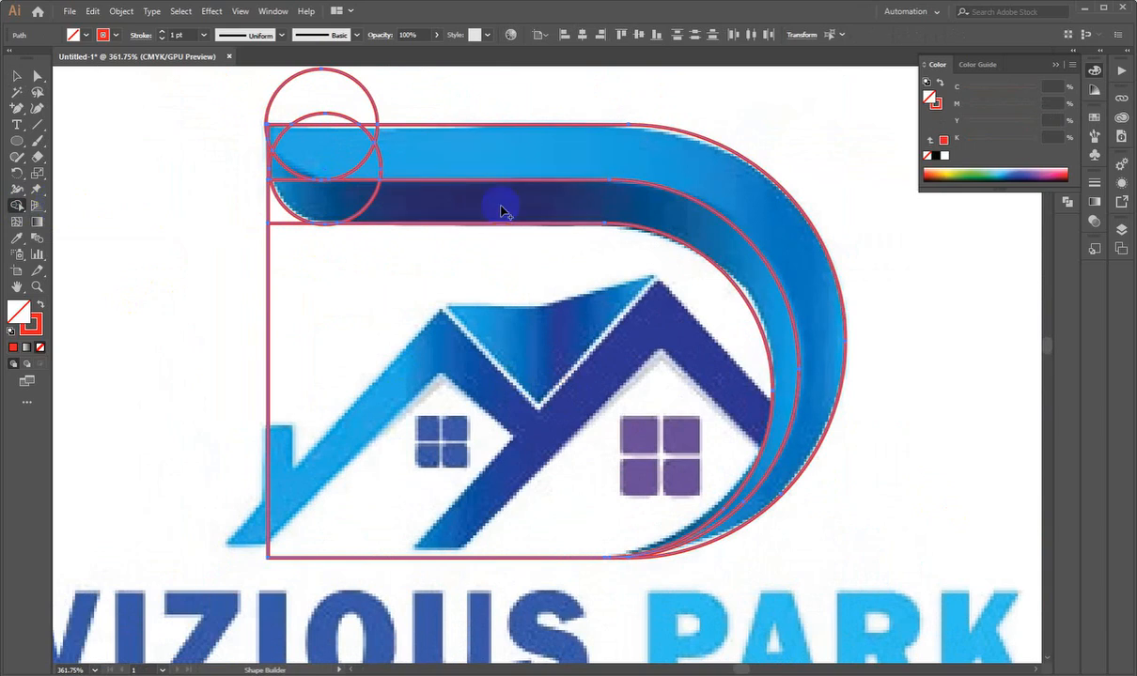
drag(502, 208, 286, 201)
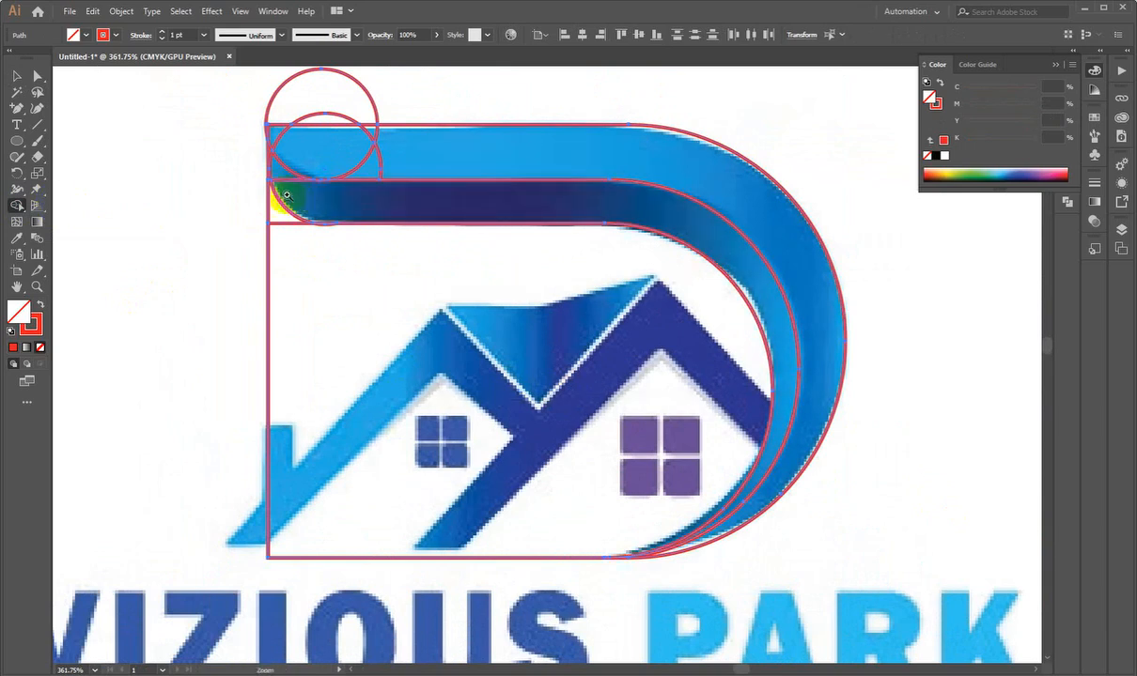
- Examine how the circles and band outlines intersect at the swoosh's rounded left end
scroll(272, 149, up, 4)
drag(361, 236, 308, 218)
drag(267, 185, 266, 178)
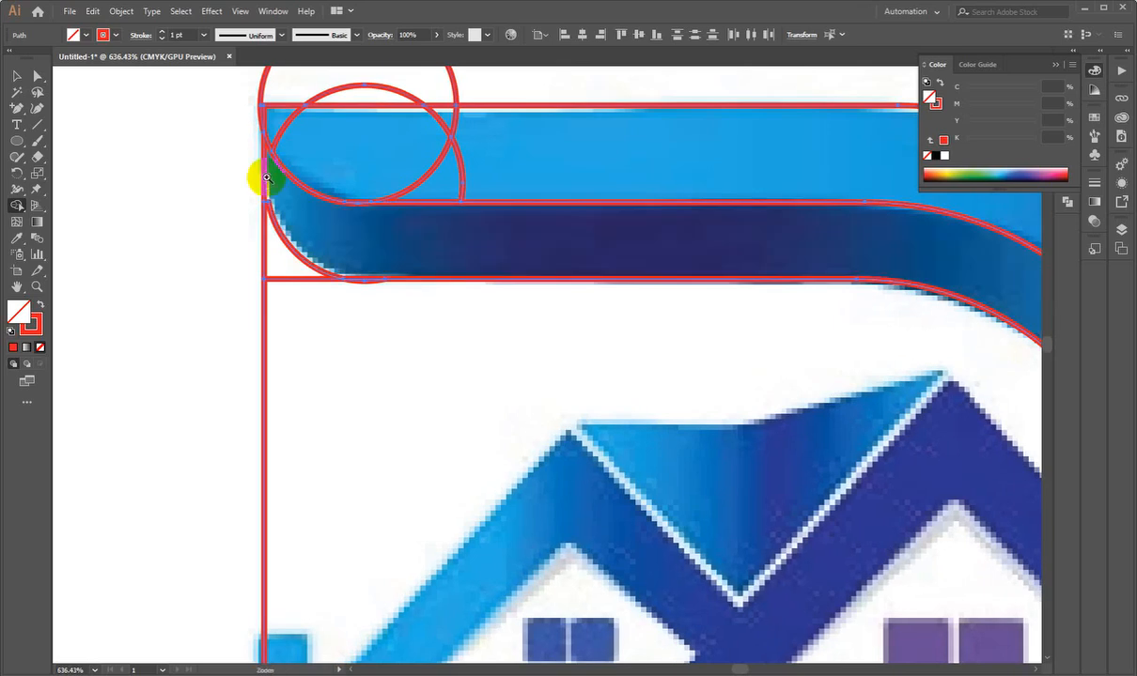
scroll(275, 129, up, 6)
key(space)
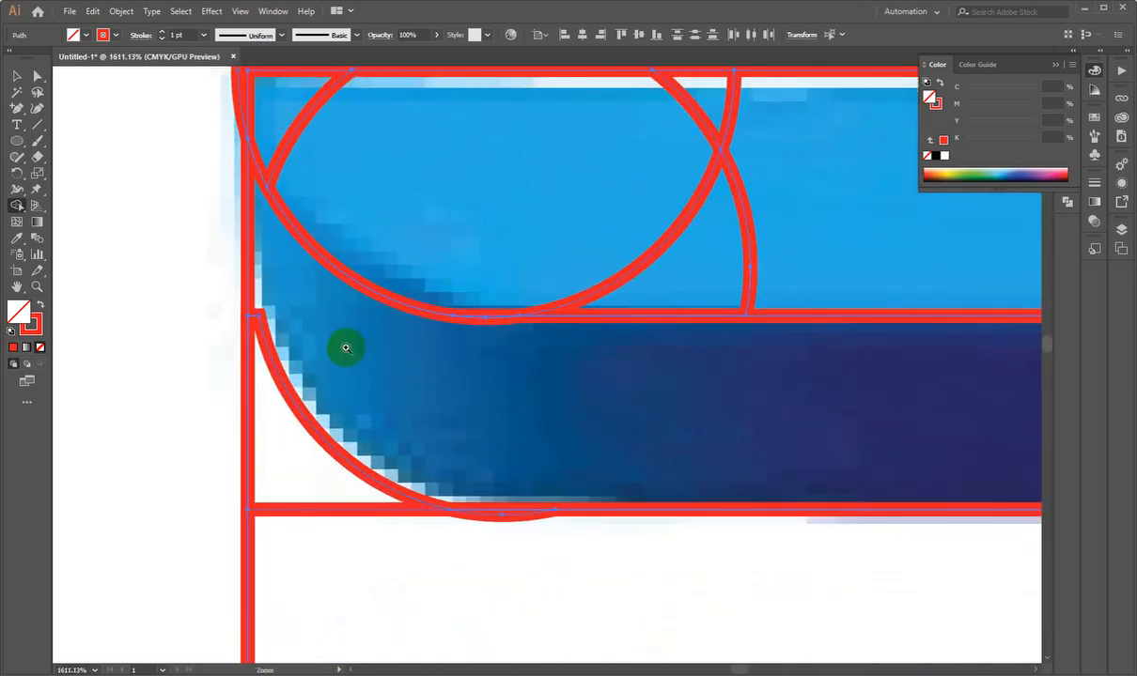
drag(345, 349, 419, 333)
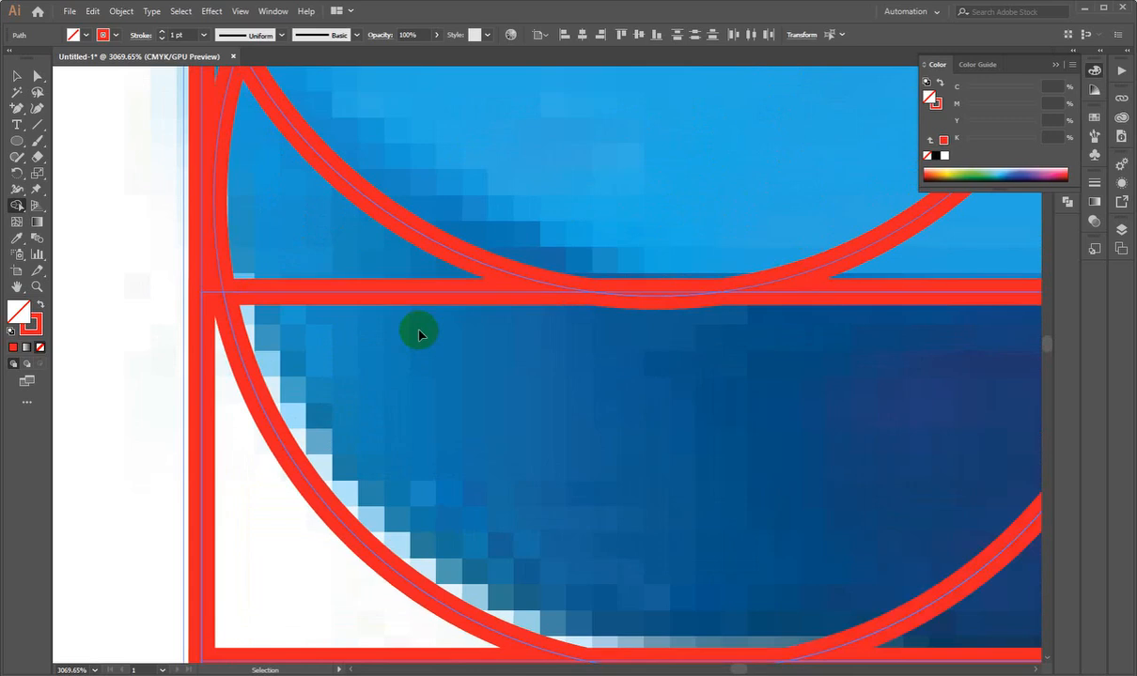
drag(490, 287, 191, 352)
drag(622, 285, 508, 310)
key(space)
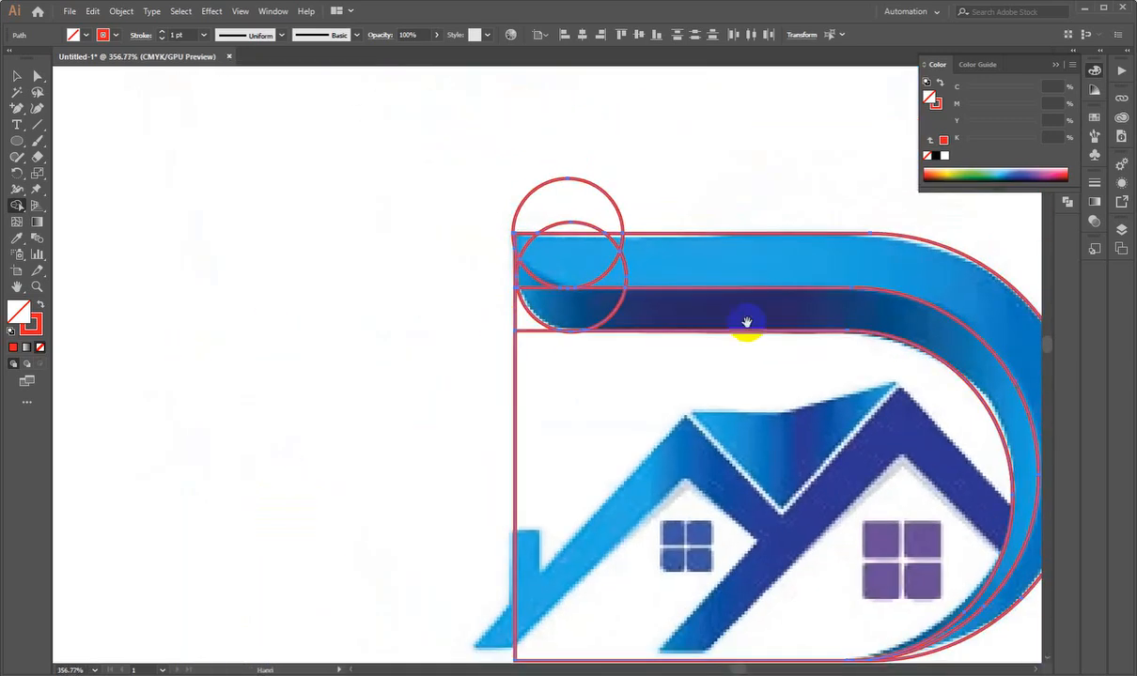
- Undo the dark band merge, the duplicated circle and the last shift of the original circle
drag(746, 322, 568, 325)
click(17, 75)
click(361, 329)
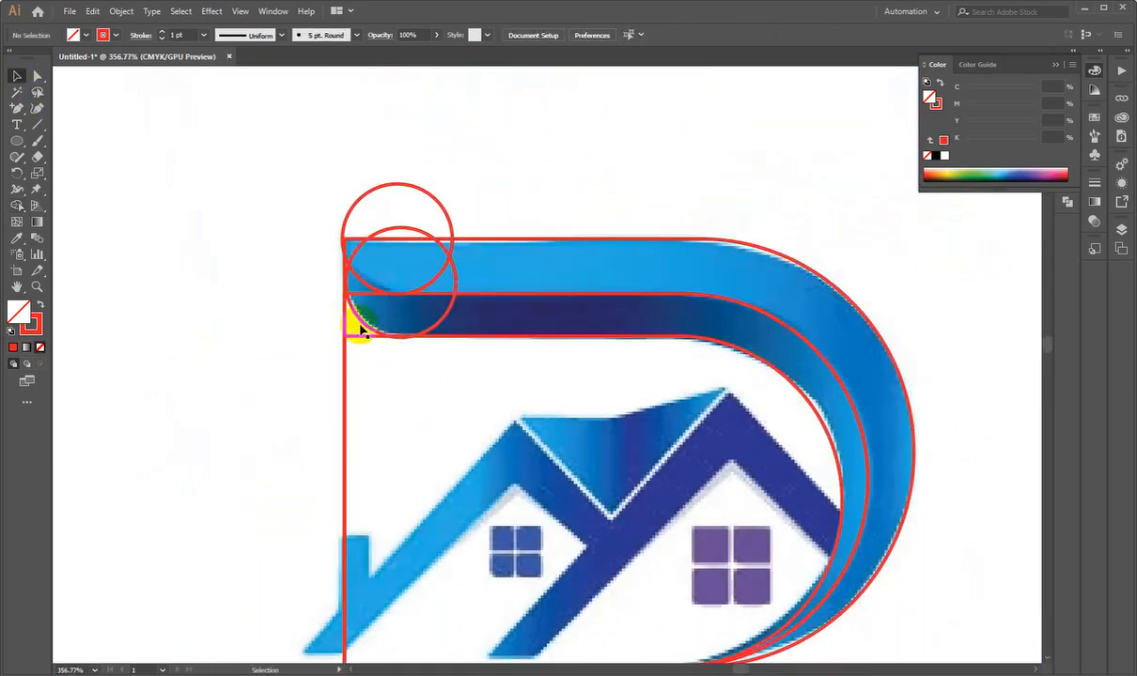
drag(358, 315, 303, 382)
key(ctrl+z)
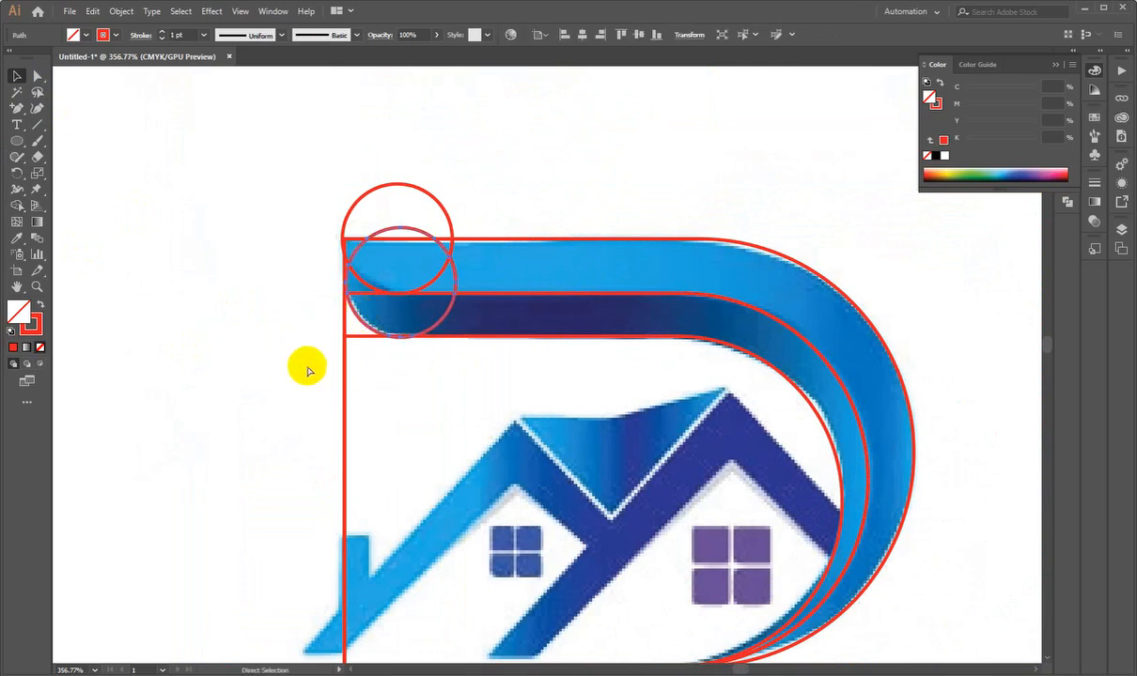
key(ctrl+space)
drag(360, 278, 456, 280)
key(ctrl+z)
key(ctrl+z)
key(ctrl+z)
key(ctrl+space)
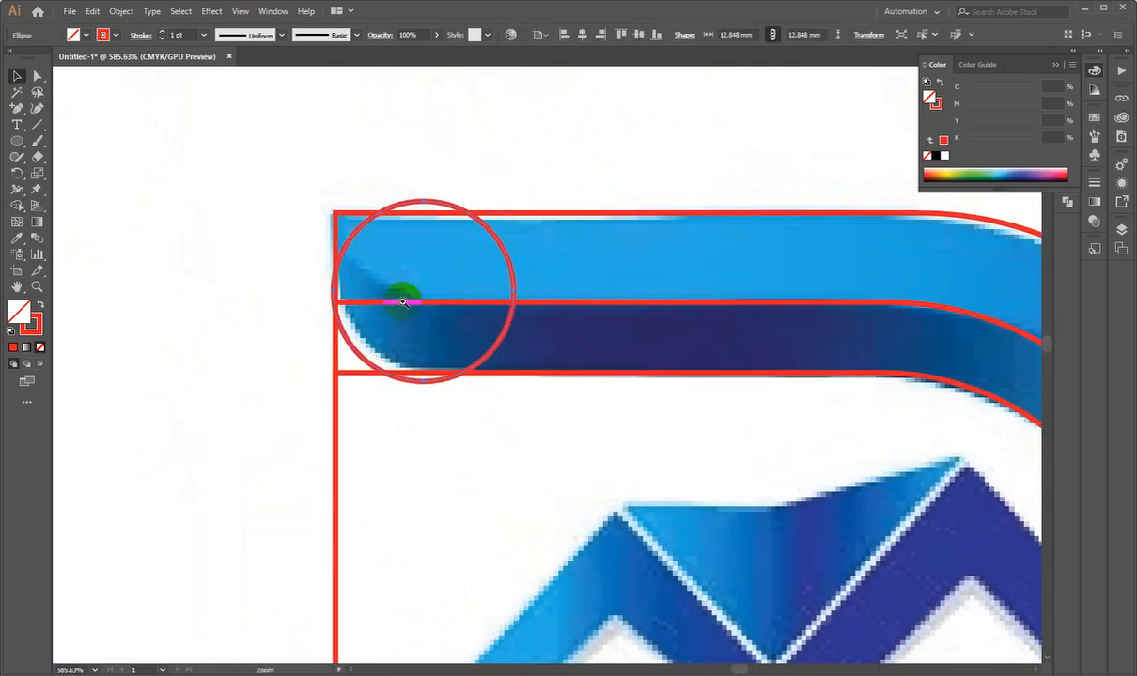
- Reposition the circle so its arc follows the dark band's rounded lower-left end and slightly overlaps the outline's left edge
drag(352, 312, 606, 301)
click(310, 327)
key(ctrl+space)
key(space)
drag(396, 228, 419, 347)
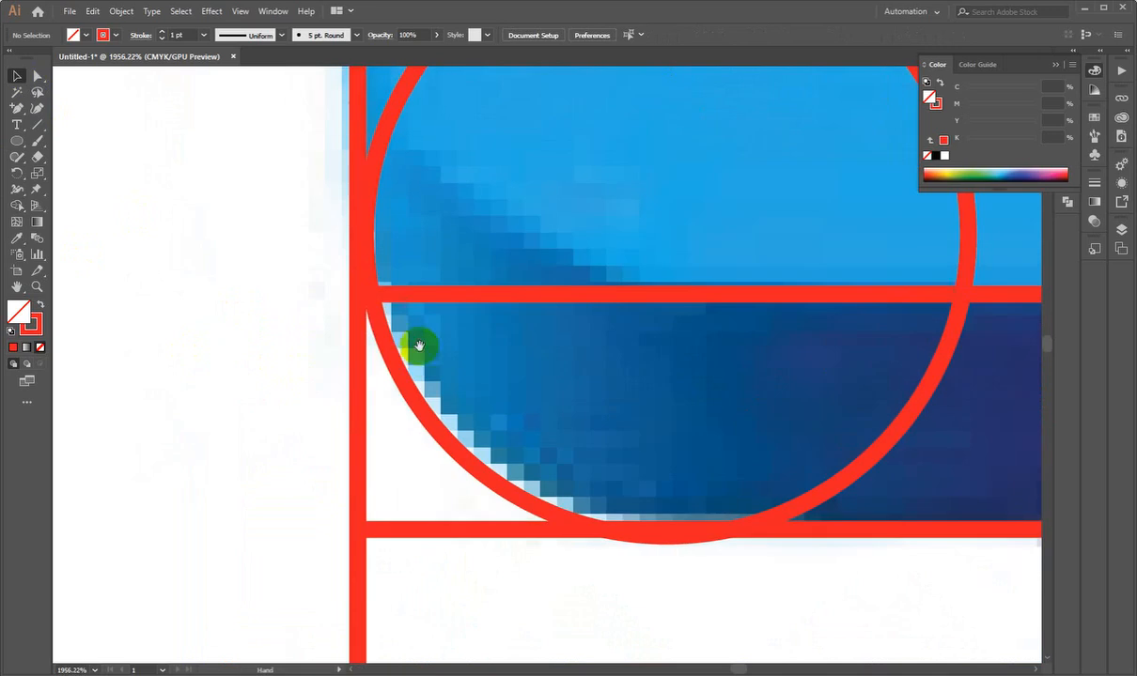
click(374, 314)
key(ctrl+space)
drag(456, 147, 444, 346)
key(space)
click(333, 320)
key(ctrl+space)
drag(505, 265, 300, 385)
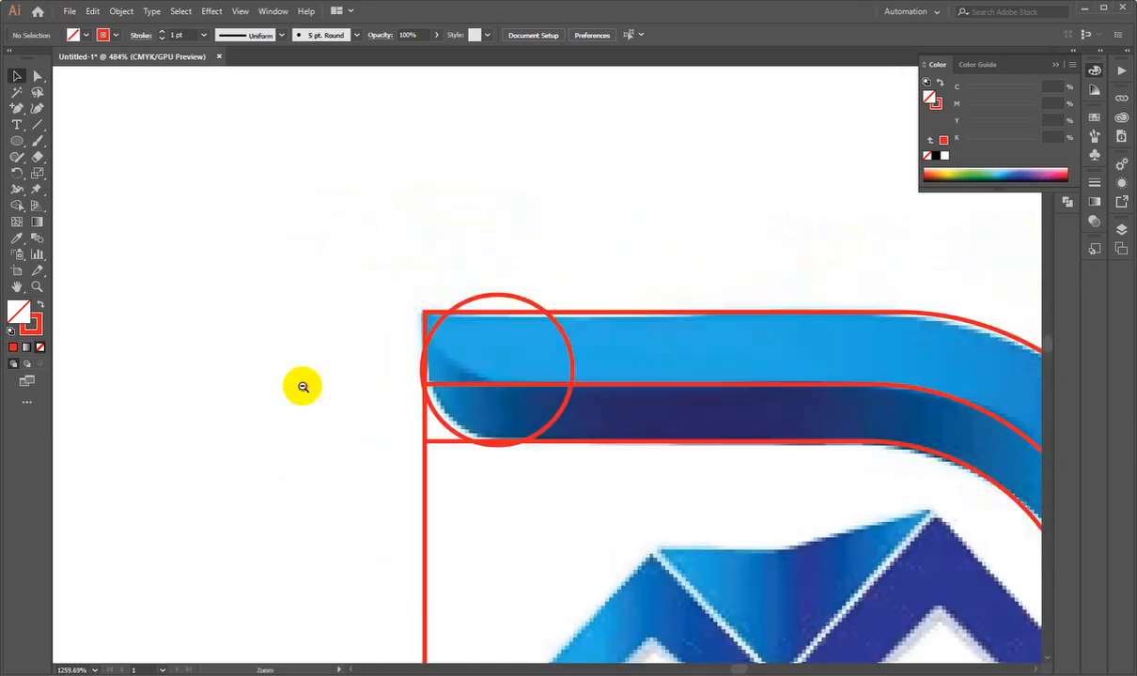
key(space)
drag(561, 355, 520, 375)
- Try placing the circle higher on the swoosh's left end
drag(420, 455, 423, 372)
key(ctrl+z)
key(ctrl+0)
- Select all the outlines and use Shape Builder to merge the dark inner band and the light outer band into separate shapes
drag(484, 361, 539, 321)
drag(218, 175, 716, 488)
drag(546, 395, 614, 394)
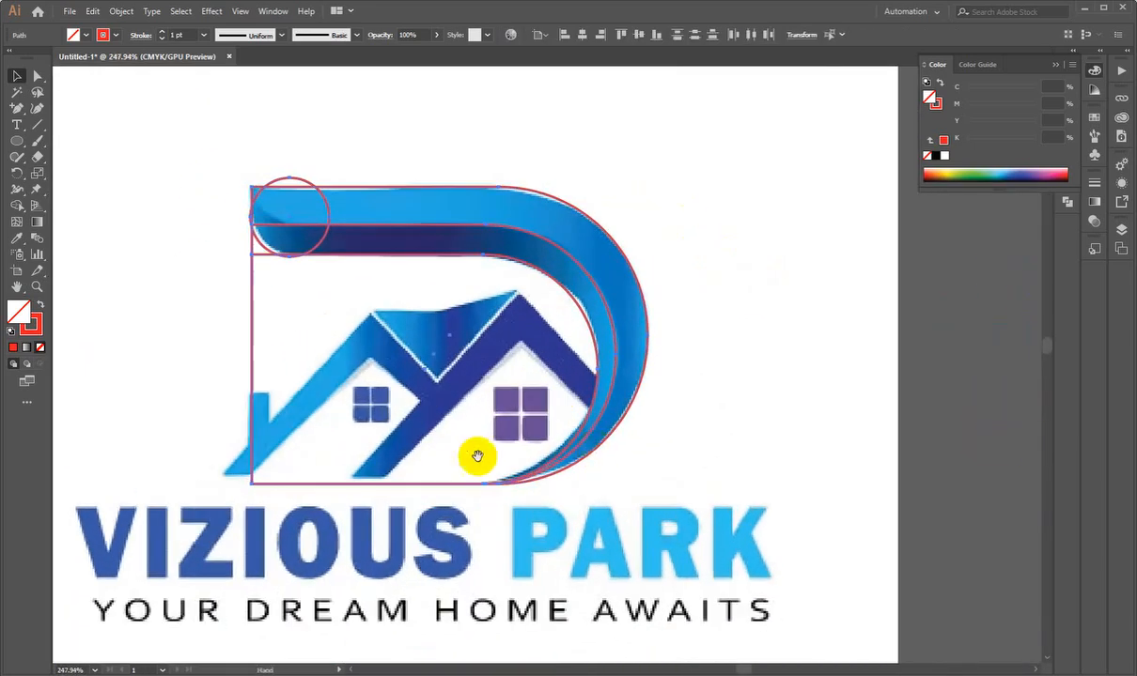
drag(478, 456, 555, 394)
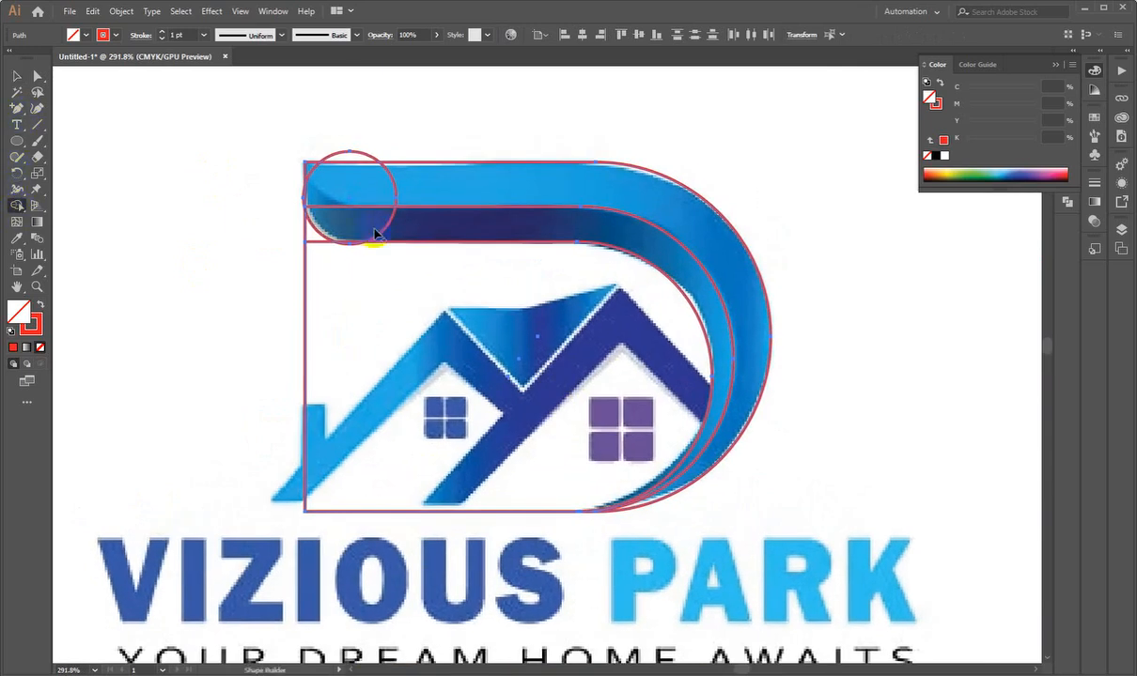
drag(365, 229, 578, 236)
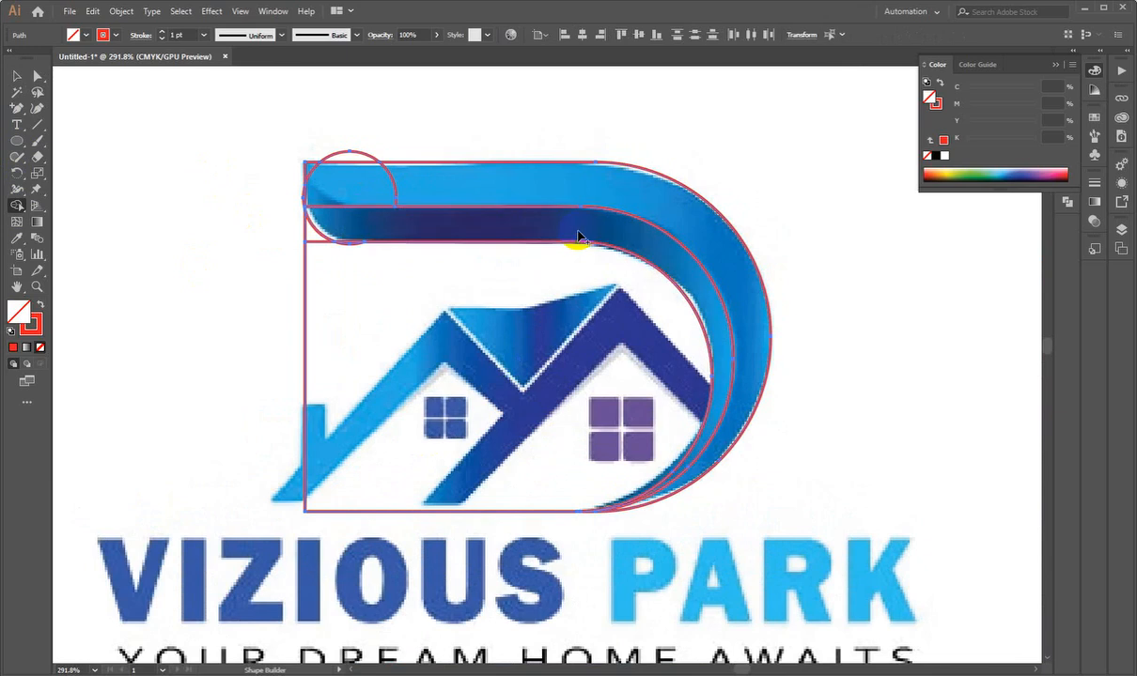
drag(376, 185, 616, 211)
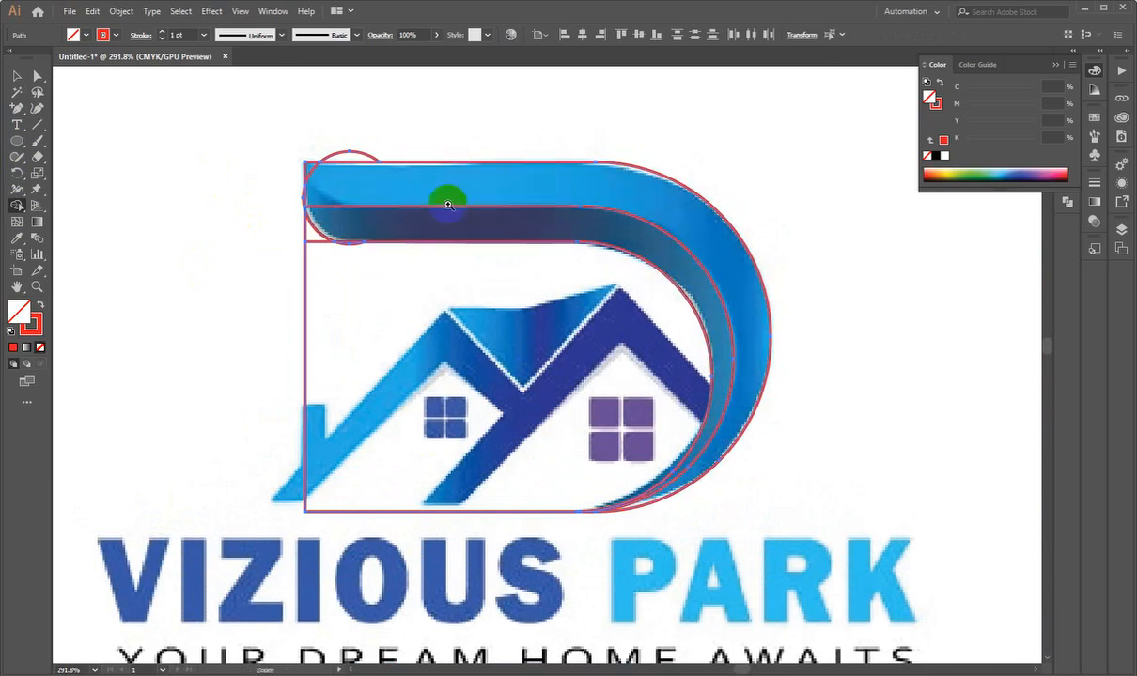
- Use Shape Builder to delete the circle's excess arcs above and below the swoosh and the leftover outline around its lower-left end
key(ctrl+space)
drag(264, 143, 464, 218)
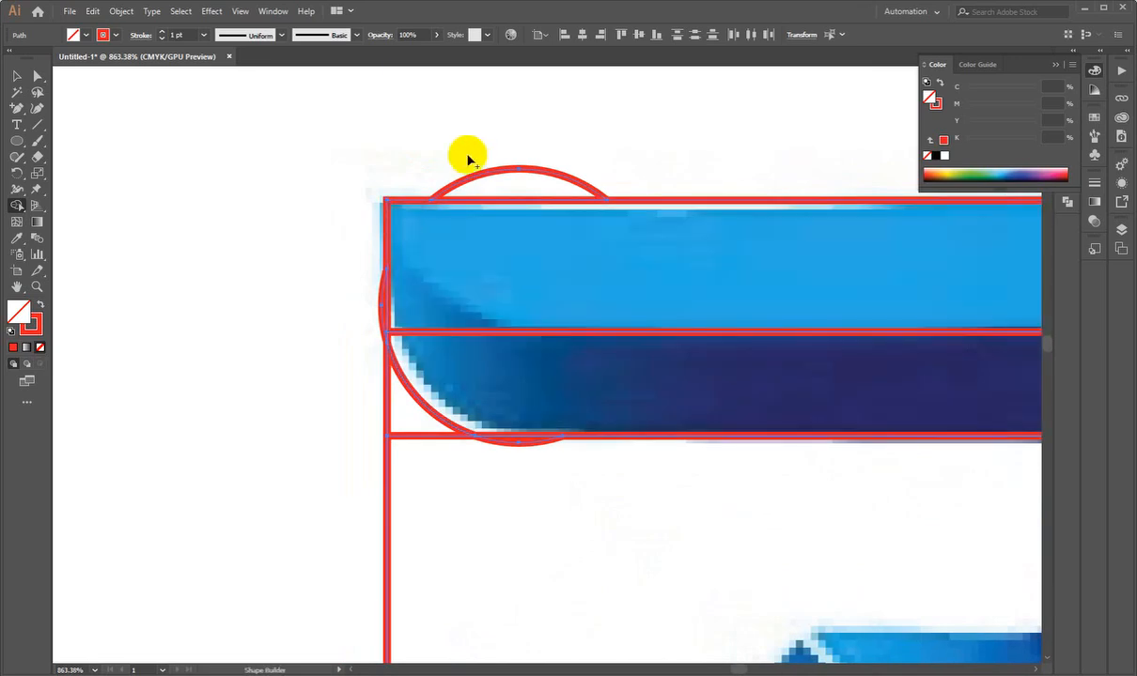
mouse_move(503, 165)
mouse_down()
mouse_move(508, 175)
mouse_move(444, 115)
mouse_up()
key(space)
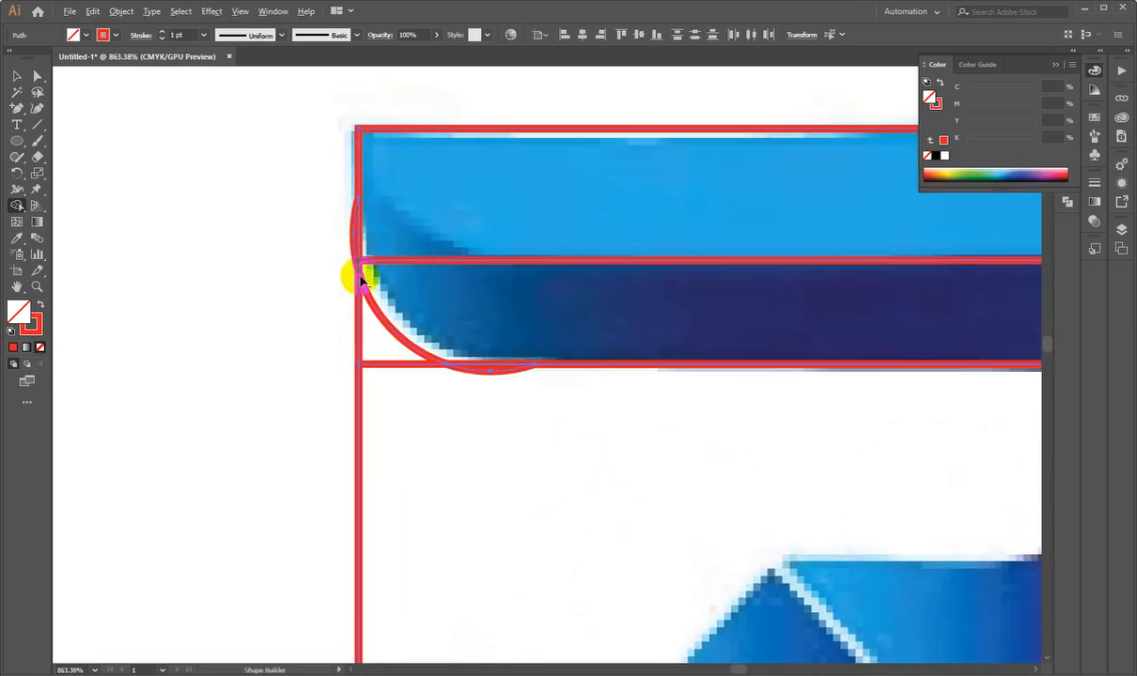
drag(326, 306, 376, 359)
alt+click(380, 387)
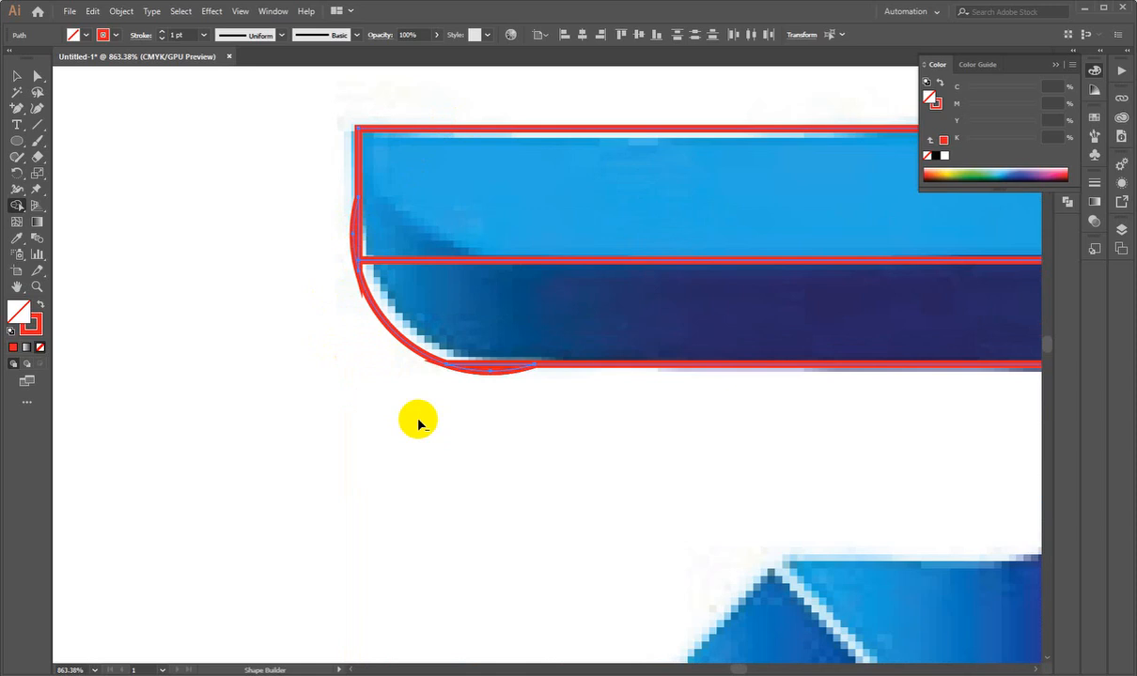
alt+click(498, 370)
- Delete the remaining circle sliver outside the swoosh's left edge with Shape Builder
drag(350, 263, 616, 192)
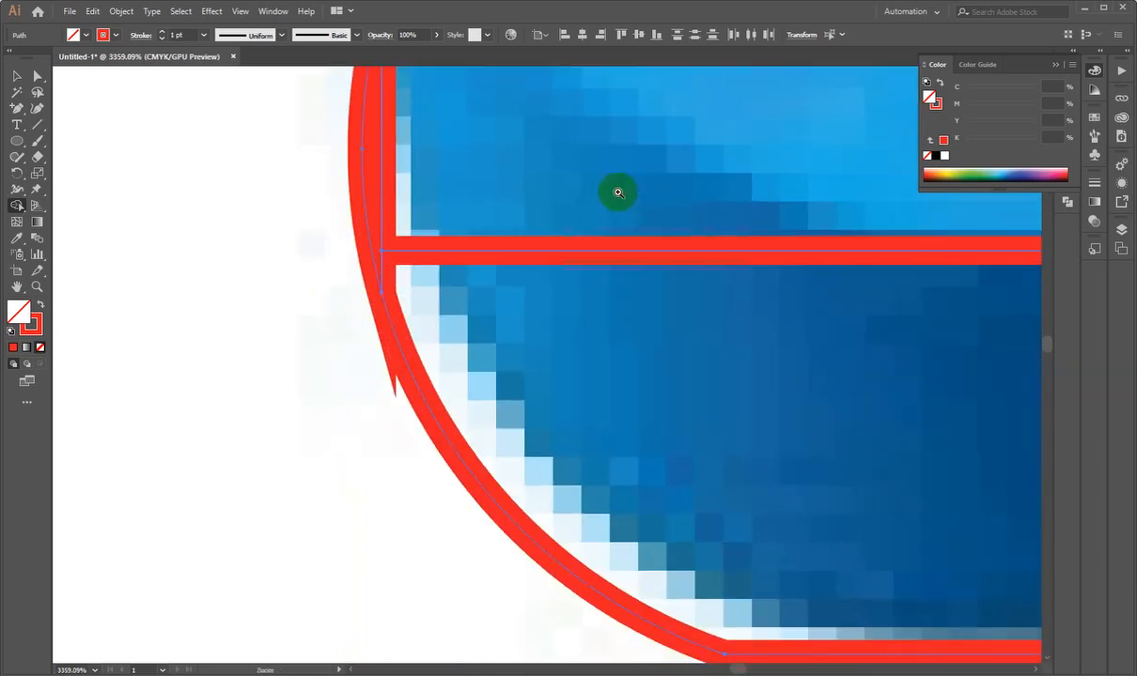
alt+click(373, 161)
drag(358, 210, 43, 258)
drag(616, 287, 353, 298)
drag(613, 313, 351, 212)
drag(433, 241, 526, 287)
drag(576, 336, 684, 300)
drag(658, 228, 647, 312)
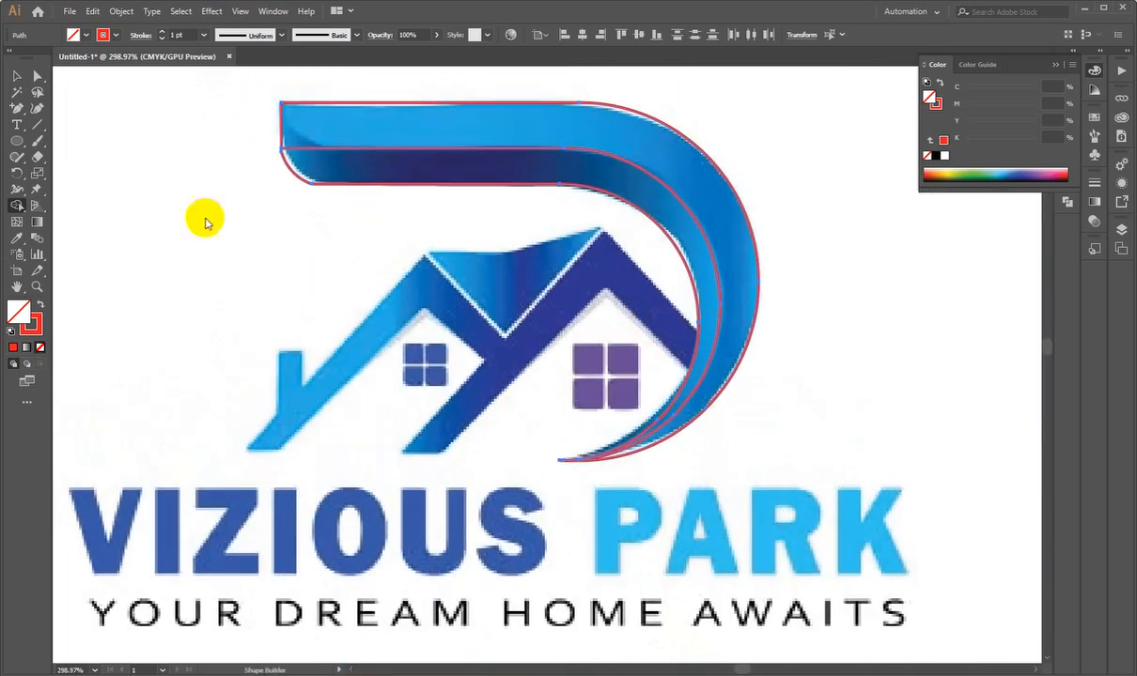
- Round the light band's lower-left corner to follow the curved fold in the reference image, and clear the selection
click(18, 79)
drag(315, 182, 315, 282)
mouse_move(357, 150)
mouse_down()
mouse_move(459, 122)
mouse_move(472, 132)
mouse_up()
drag(302, 112, 478, 157)
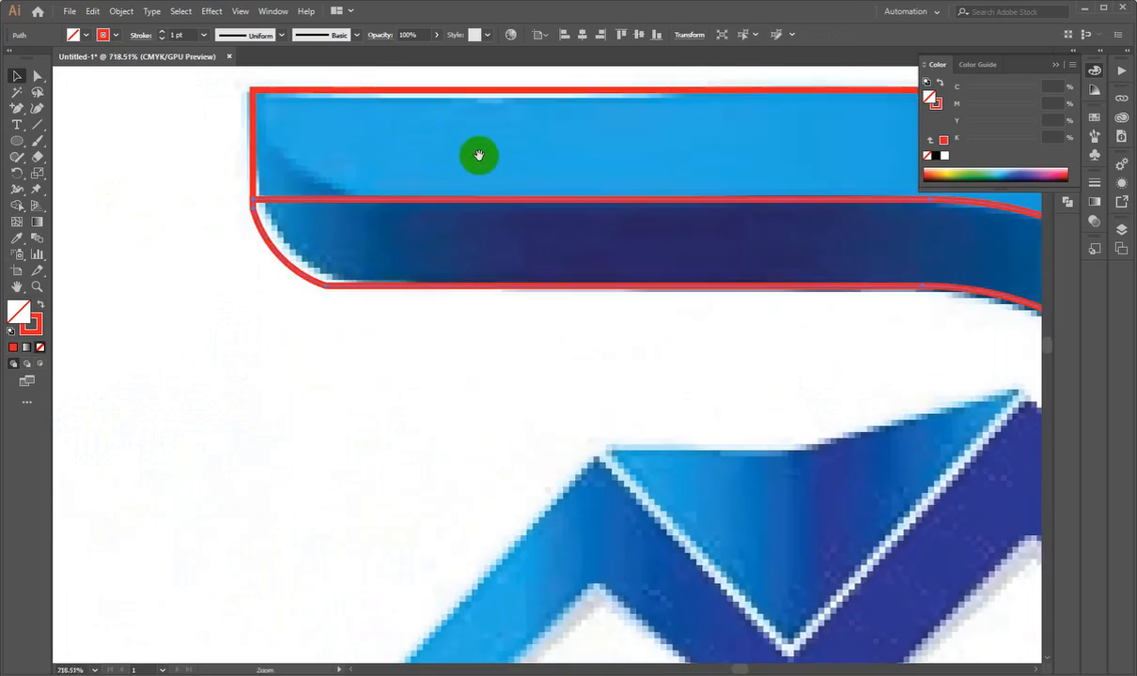
scroll(479, 156, up, 2)
click(175, 250)
key(a)
click(262, 296)
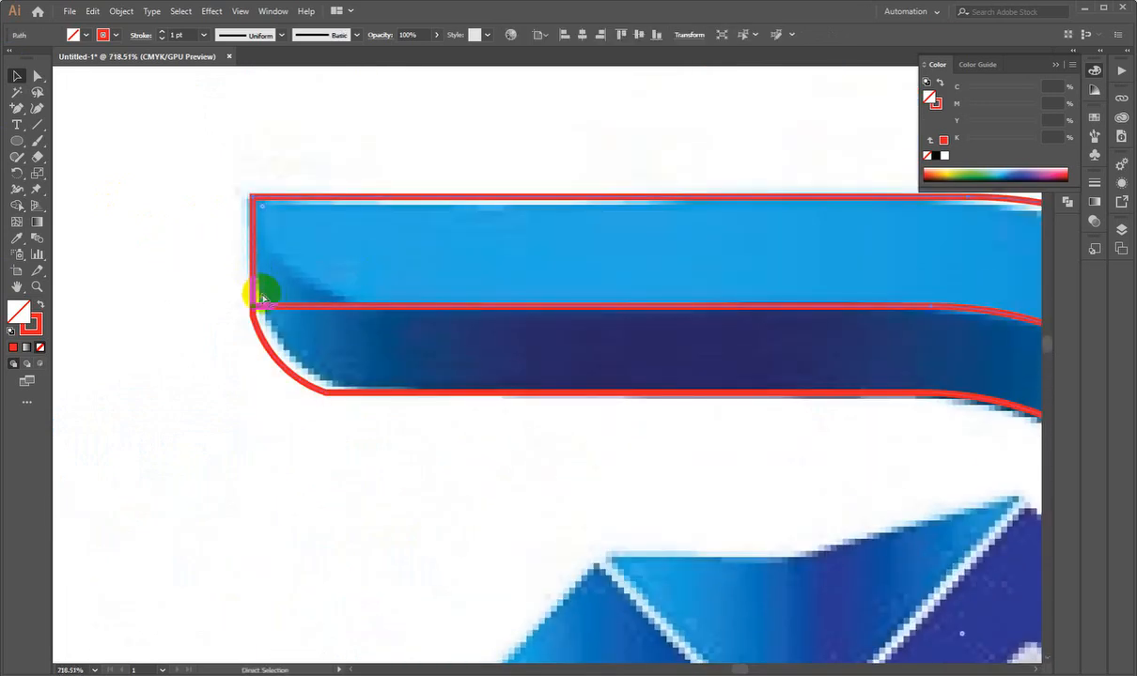
drag(264, 299, 338, 197)
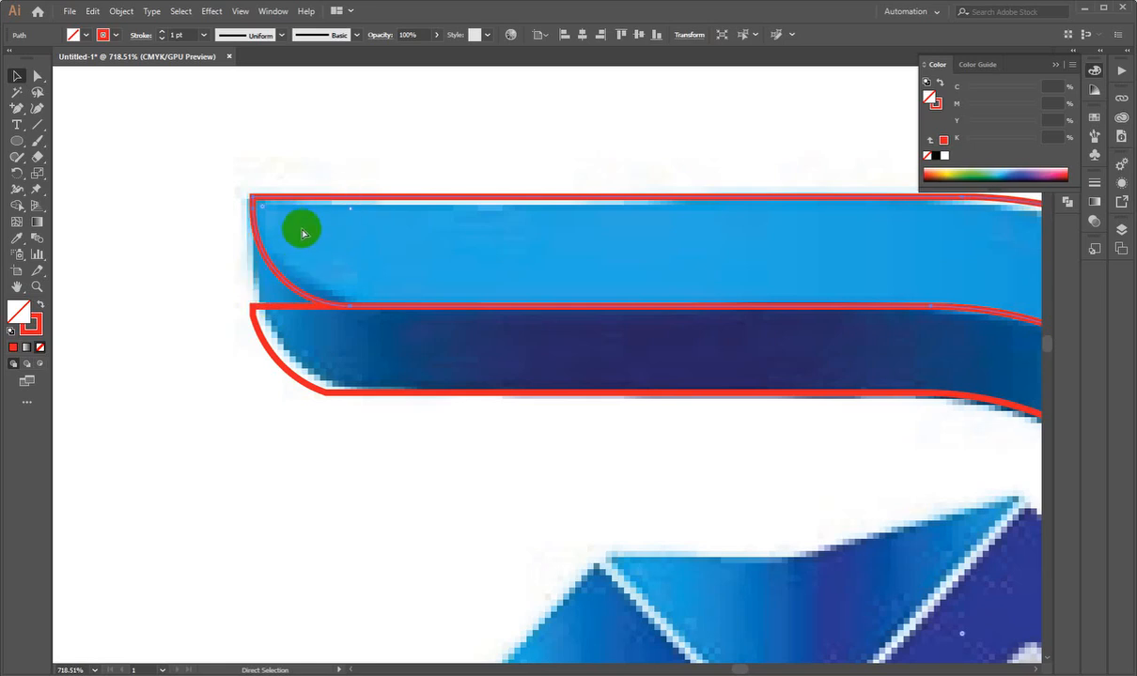
click(349, 211)
drag(351, 212, 381, 186)
key(ctrl+space)
drag(660, 180, 358, 246)
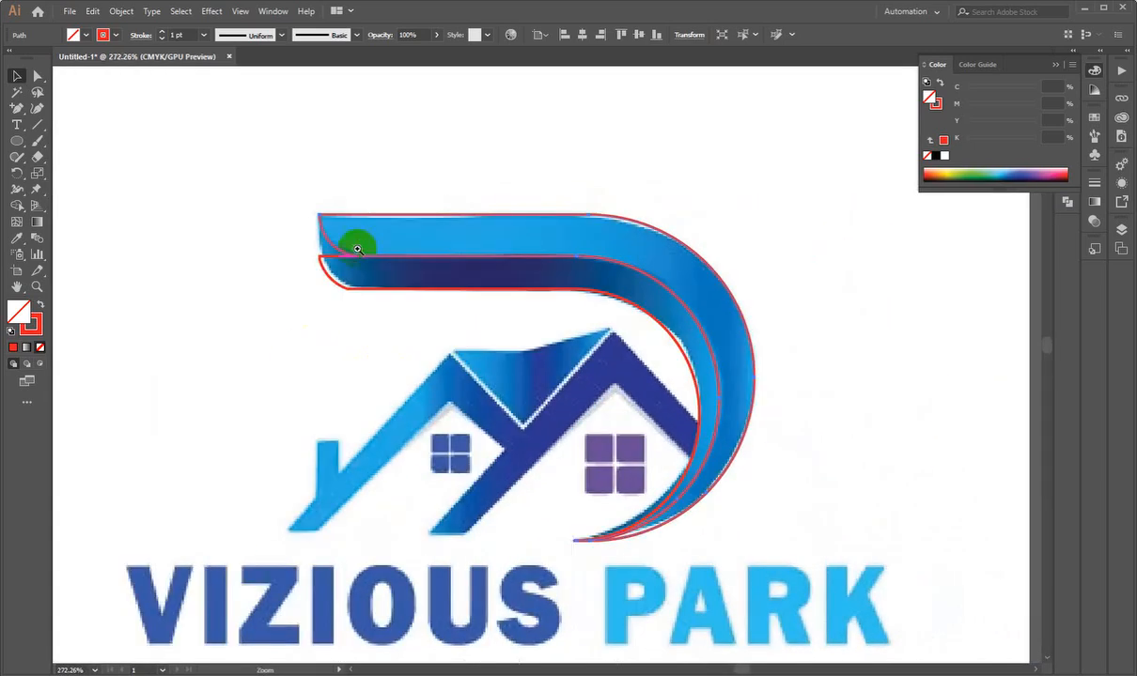
click(358, 246)
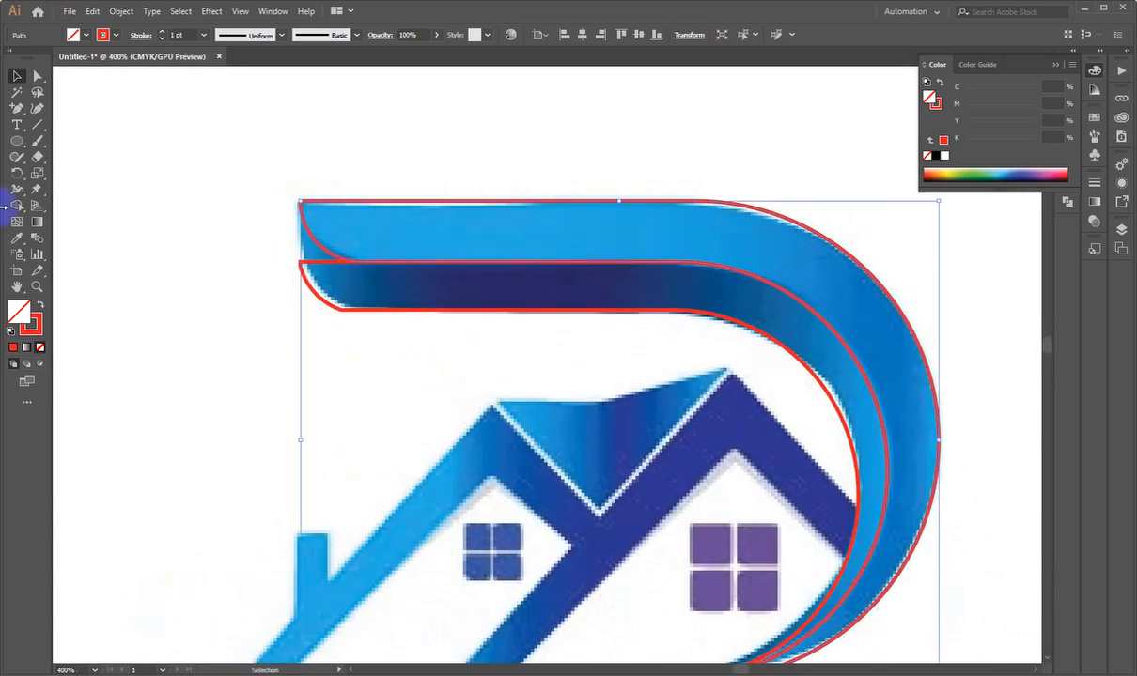
click(210, 255)
- Draw a rectangle about 8.8 by 7.5 mm from the light band's upper-left corner, overlapping the dark band
key(ctrl+space)
drag(393, 195, 530, 362)
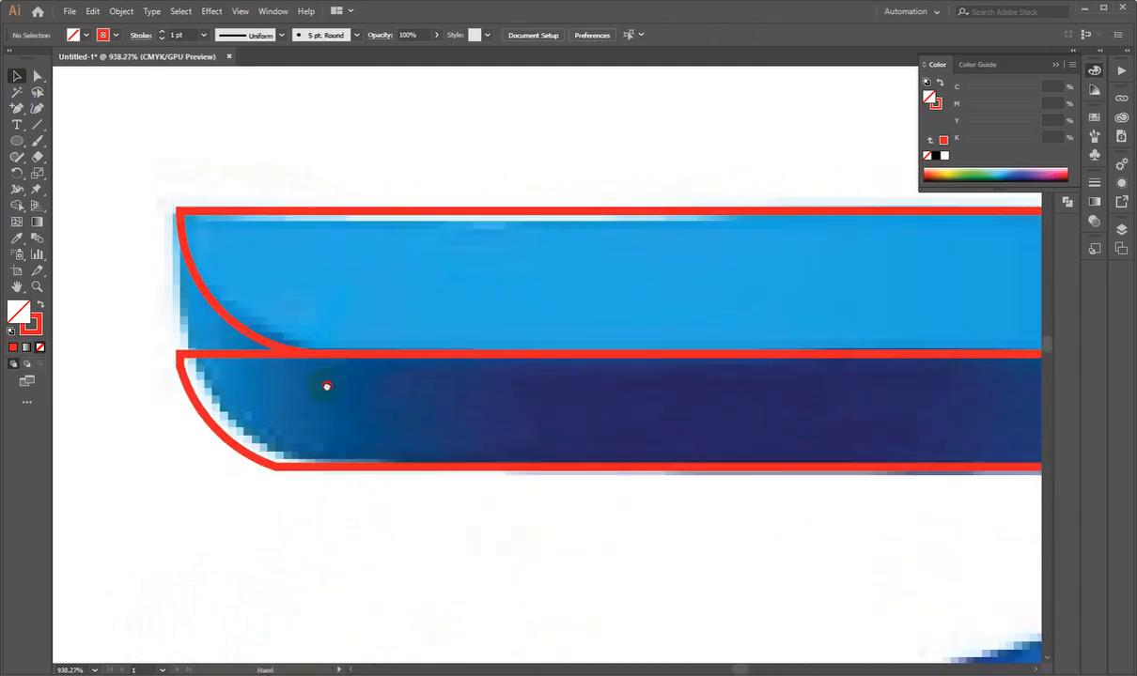
drag(248, 293, 299, 372)
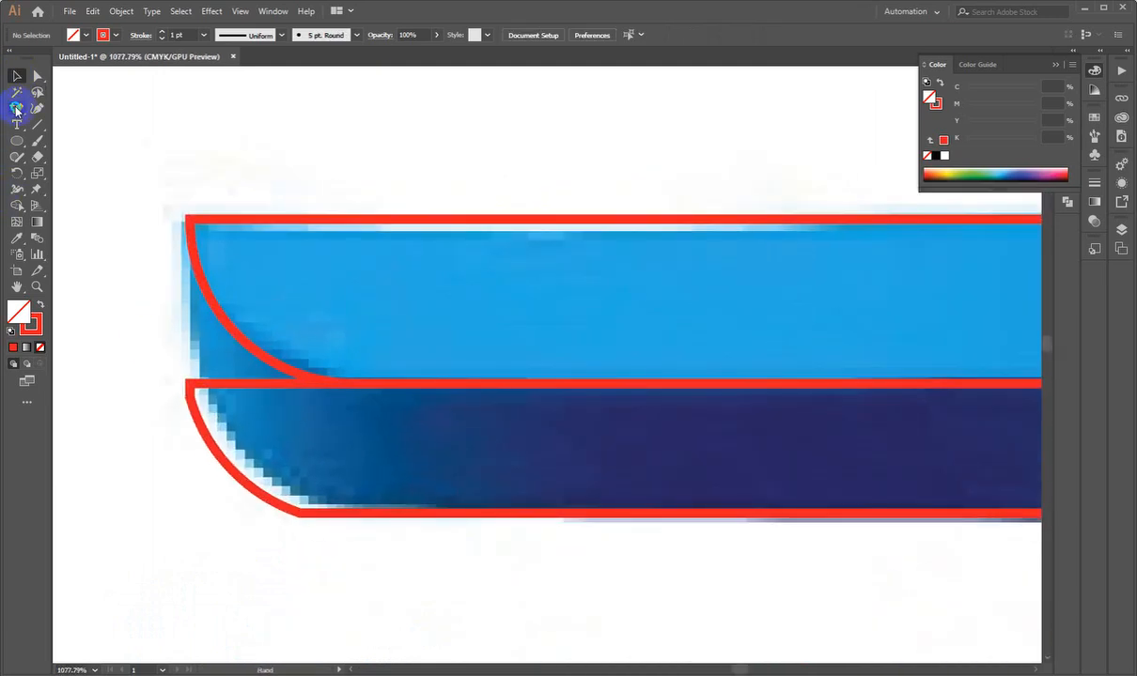
click(16, 110)
click(68, 237)
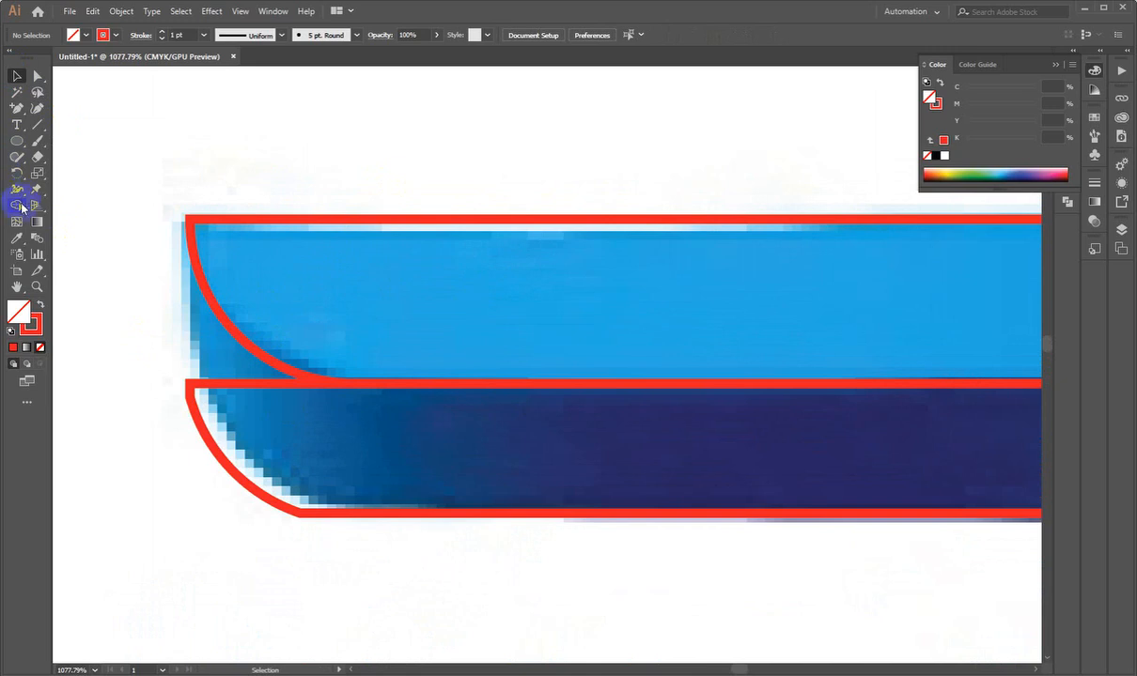
drag(17, 148, 67, 144)
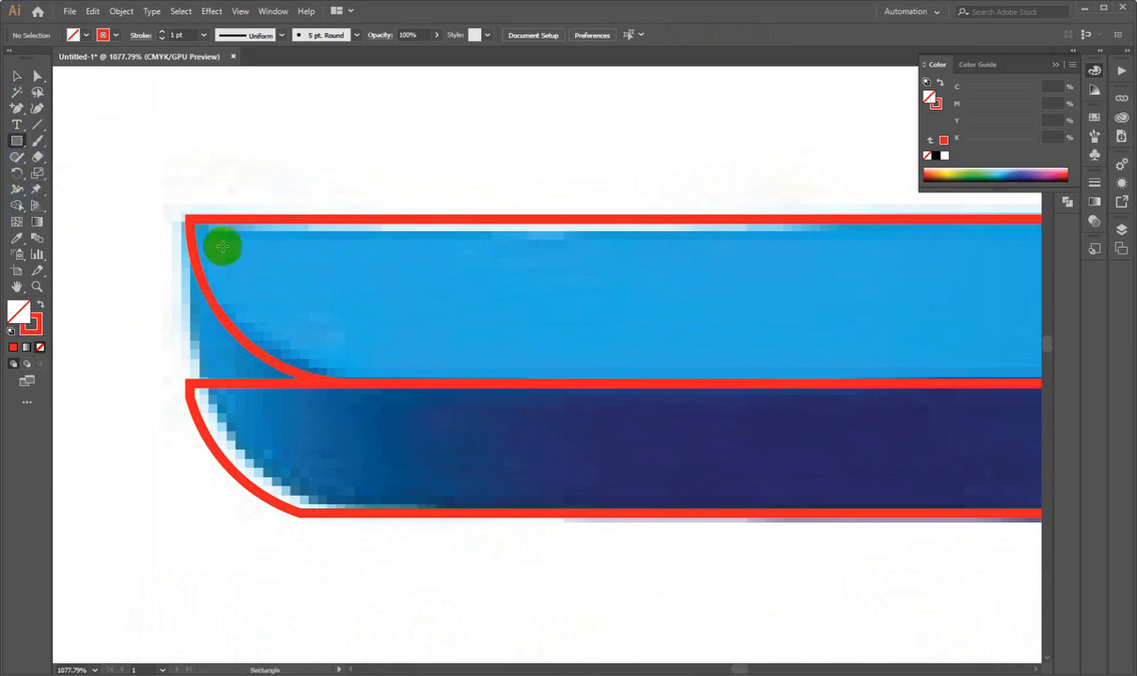
drag(188, 219, 420, 412)
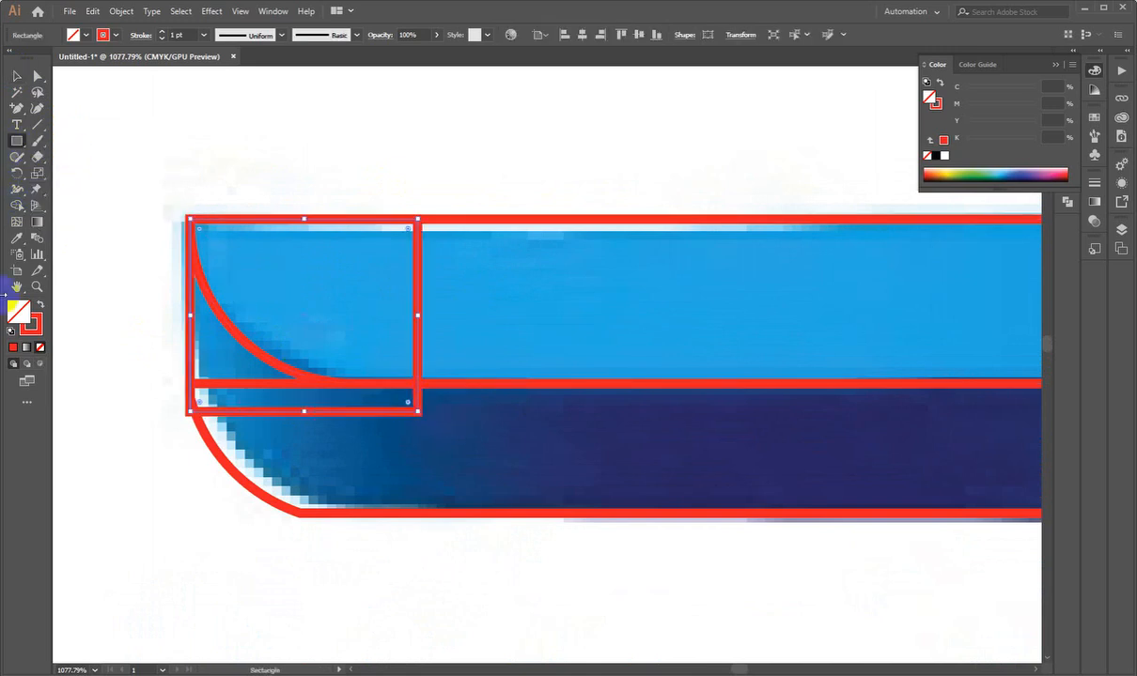
click(17, 76)
shift+click(554, 515)
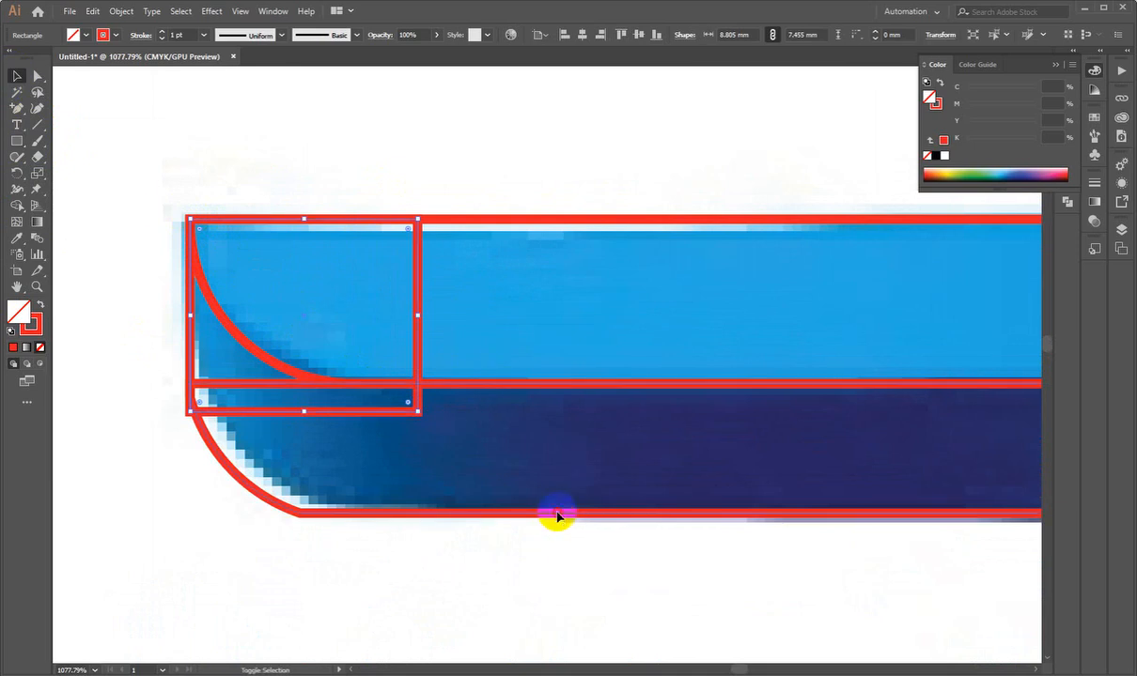
click(333, 413)
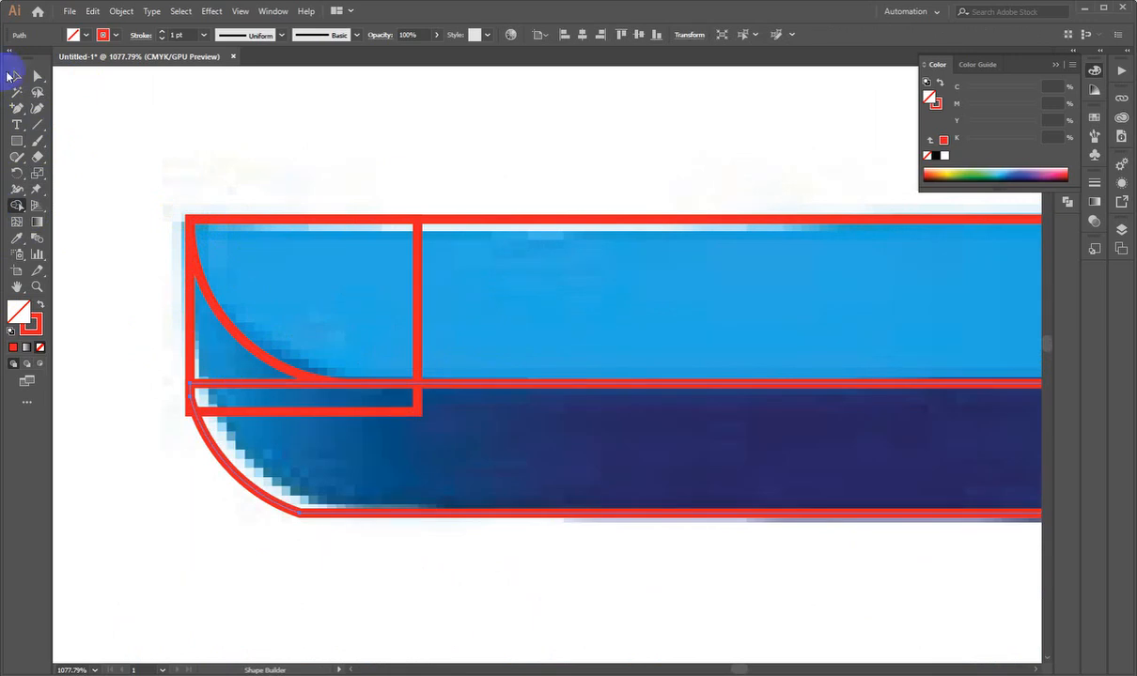
click(16, 75)
click(98, 165)
- Try merging the rectangle with the dark band using Shape Builder and deleting the excess area, and undo both operations
click(394, 413)
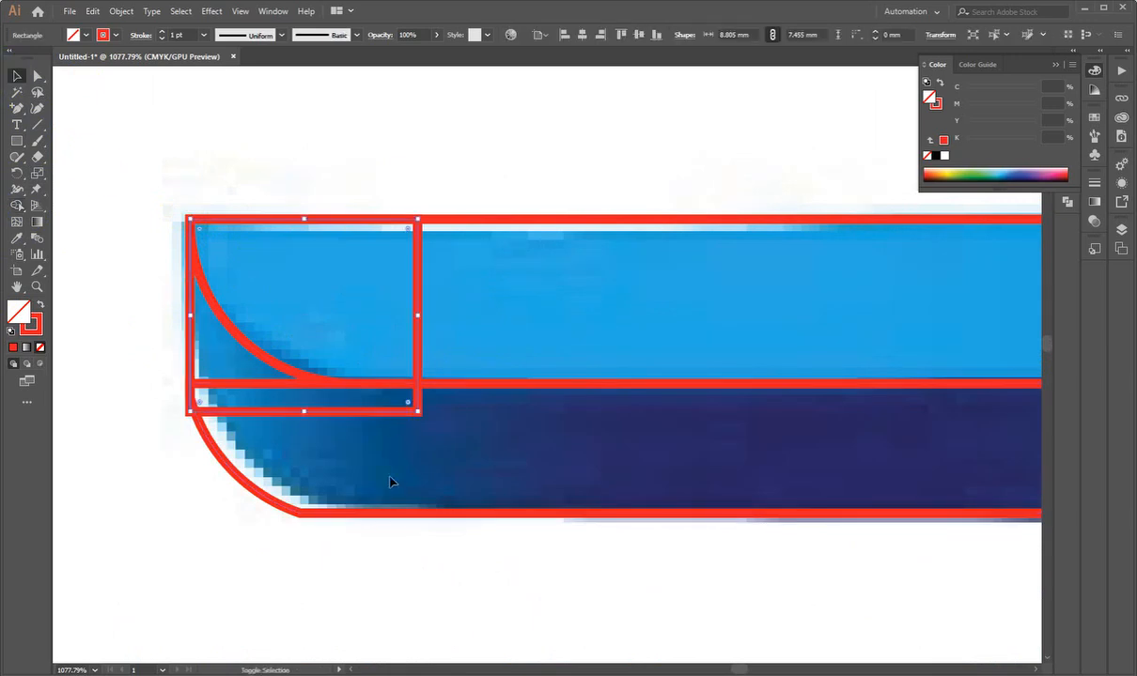
click(389, 515)
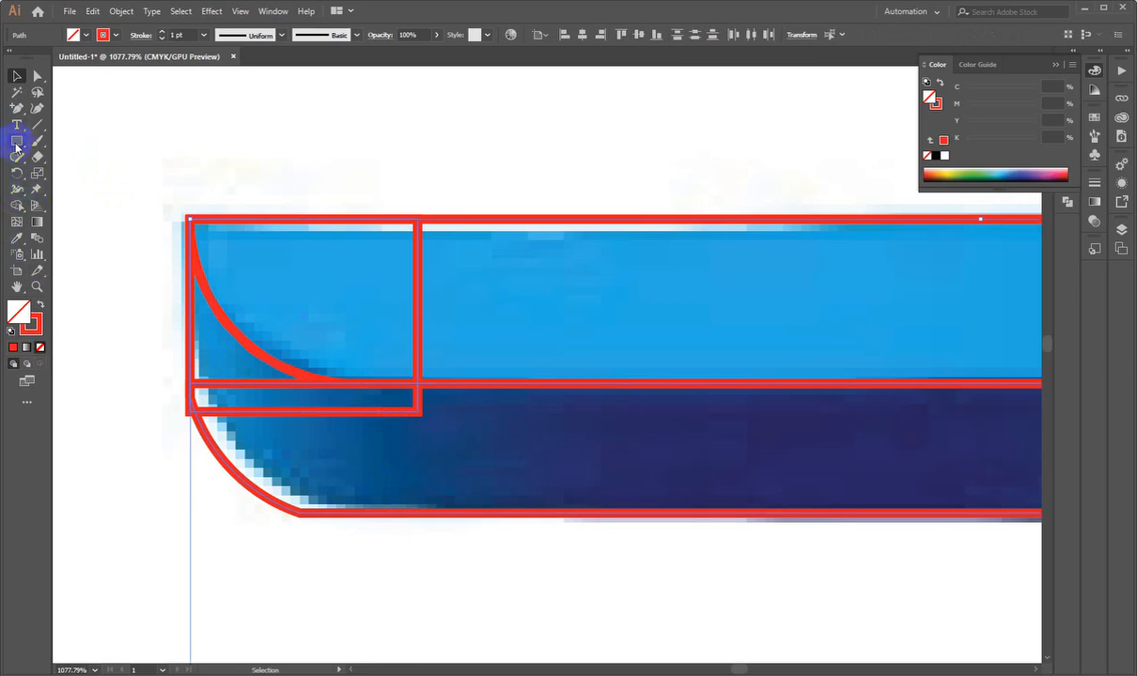
click(16, 208)
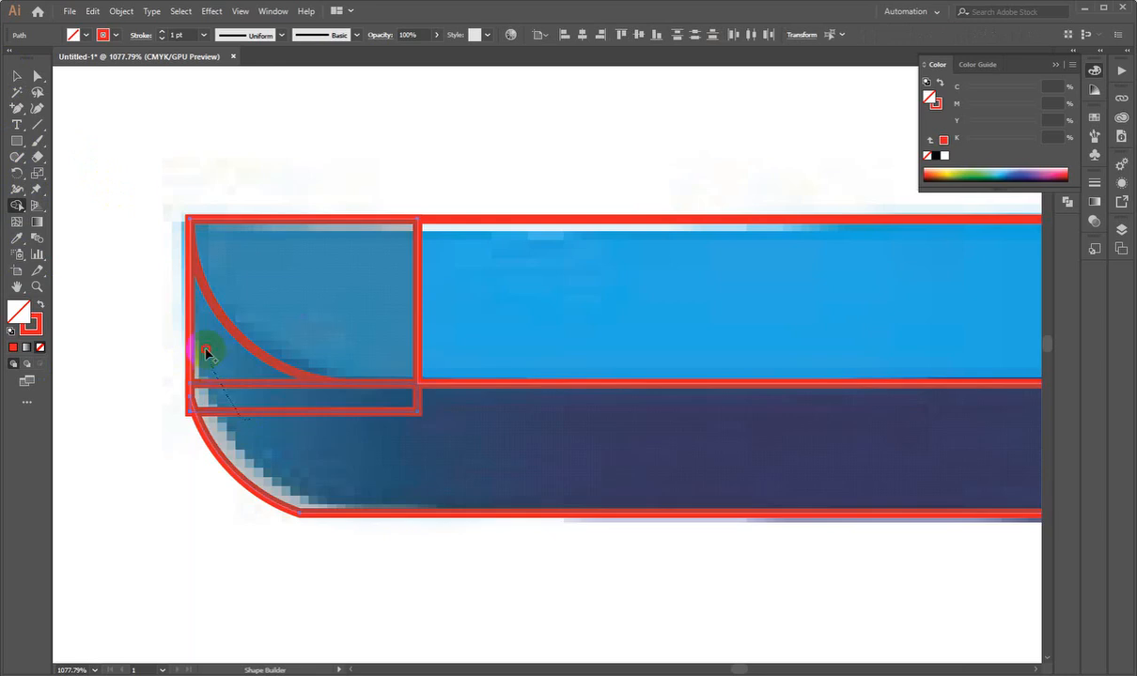
ctrl+click(306, 345)
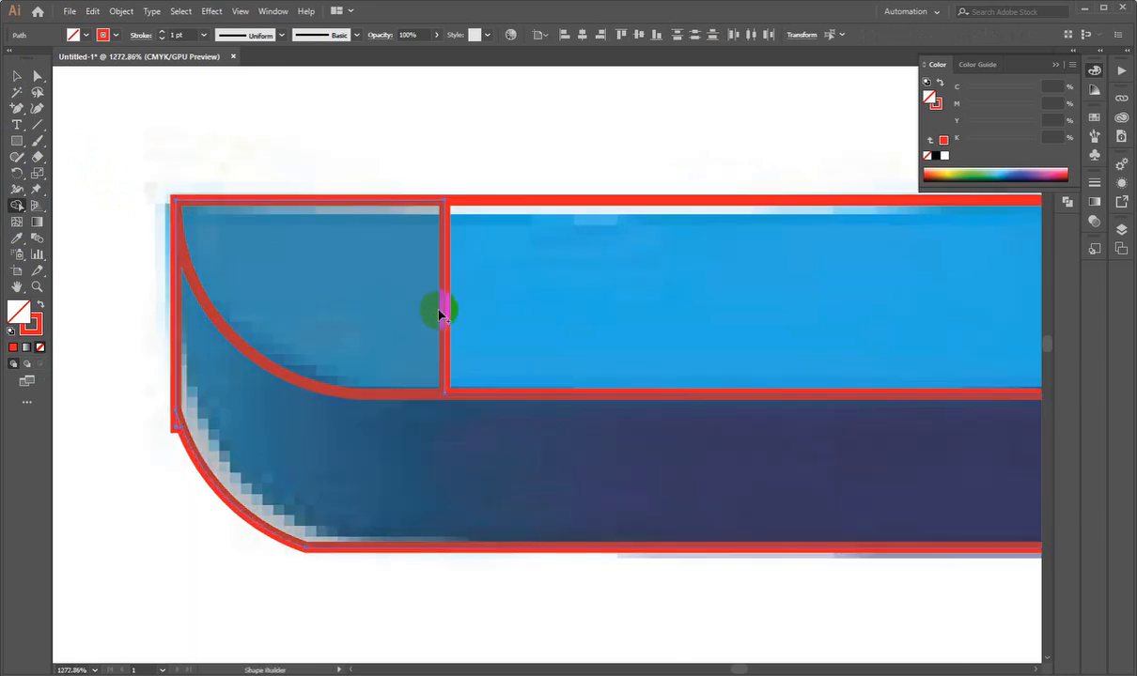
alt+click(443, 284)
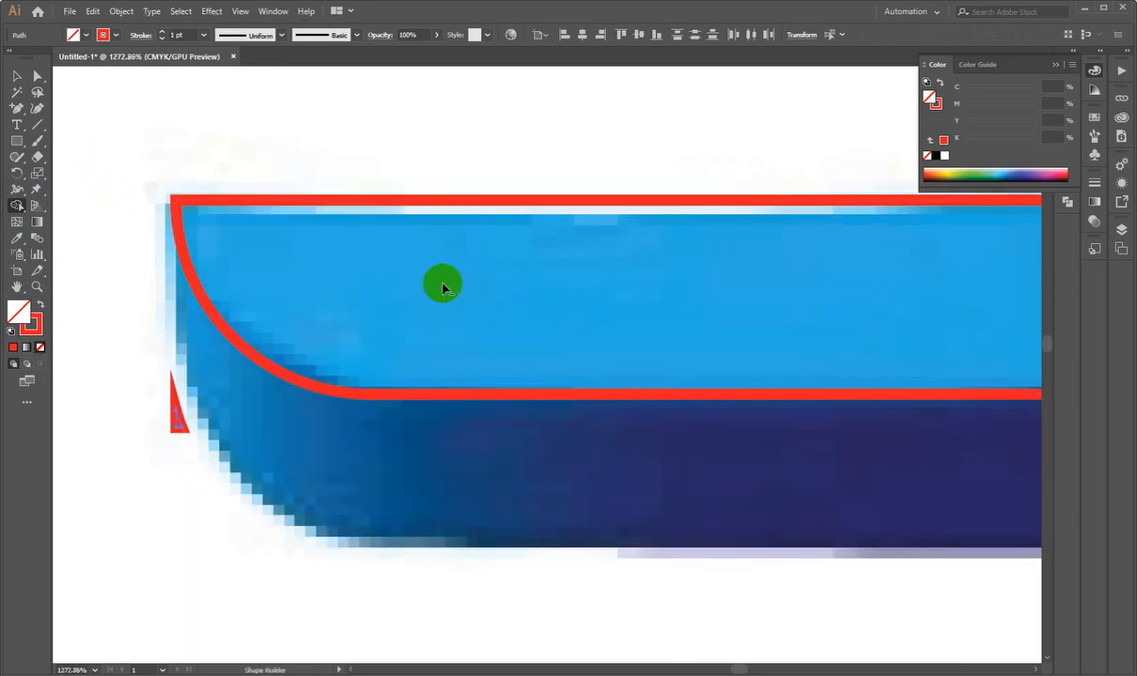
key(ctrl+z)
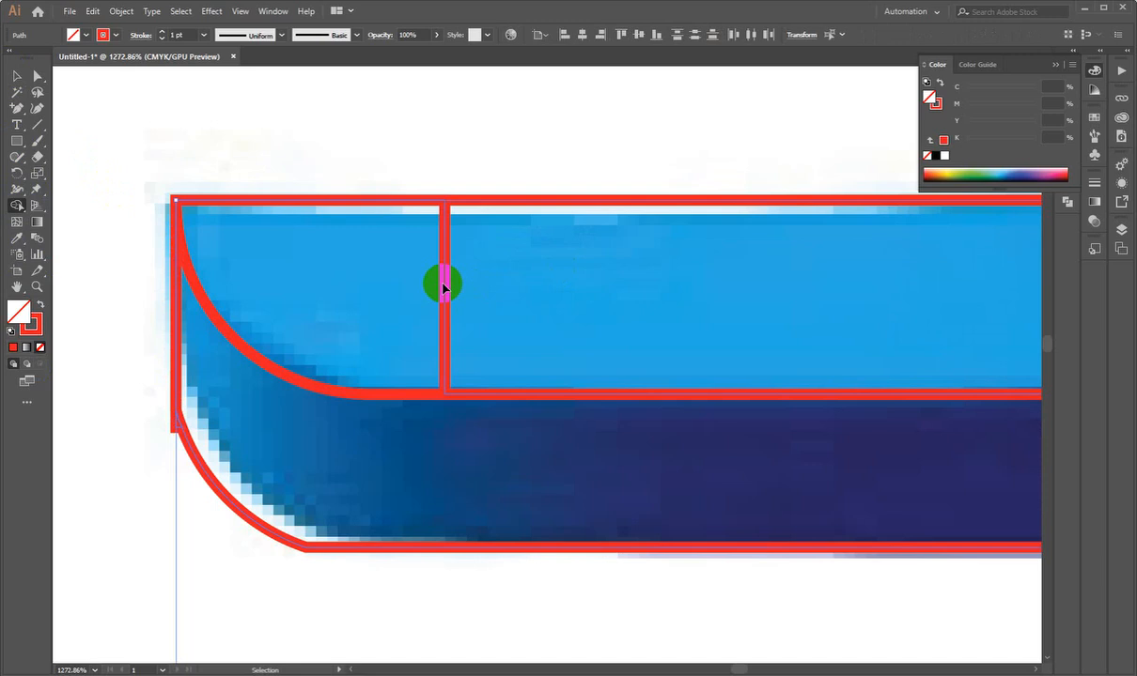
key(ctrl+z)
- Select both bands and the rectangle, and merge the wedge below the light band's curved end into the dark band with Shape Builder
drag(475, 282, 355, 320)
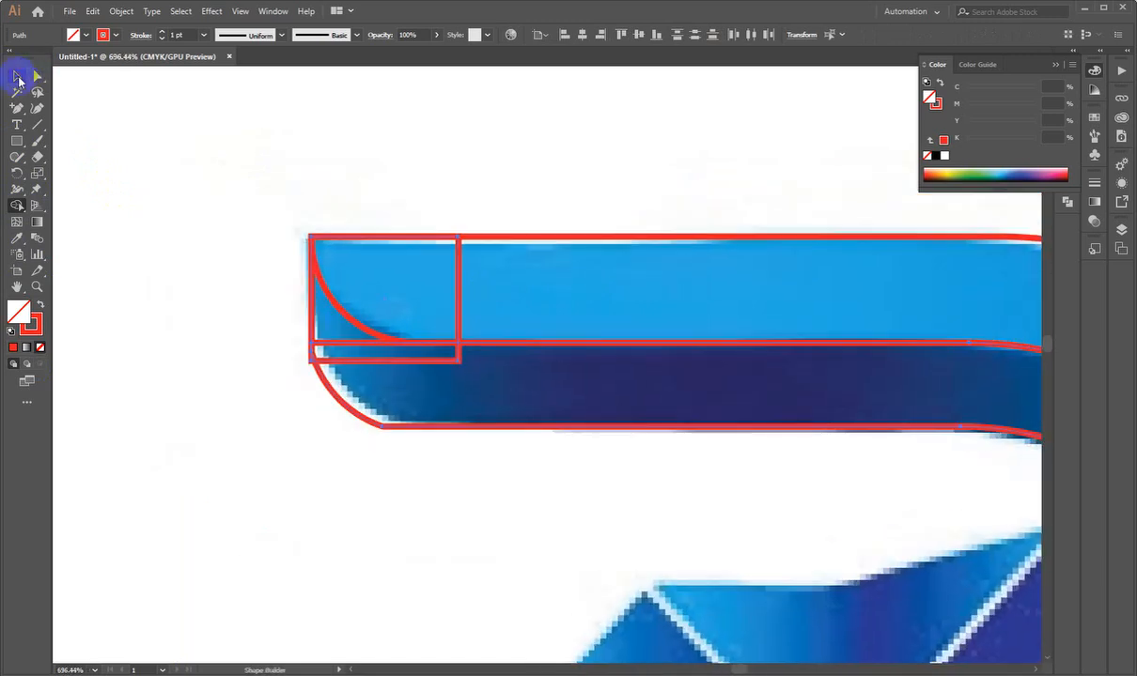
click(17, 76)
scroll(601, 395, up, 3)
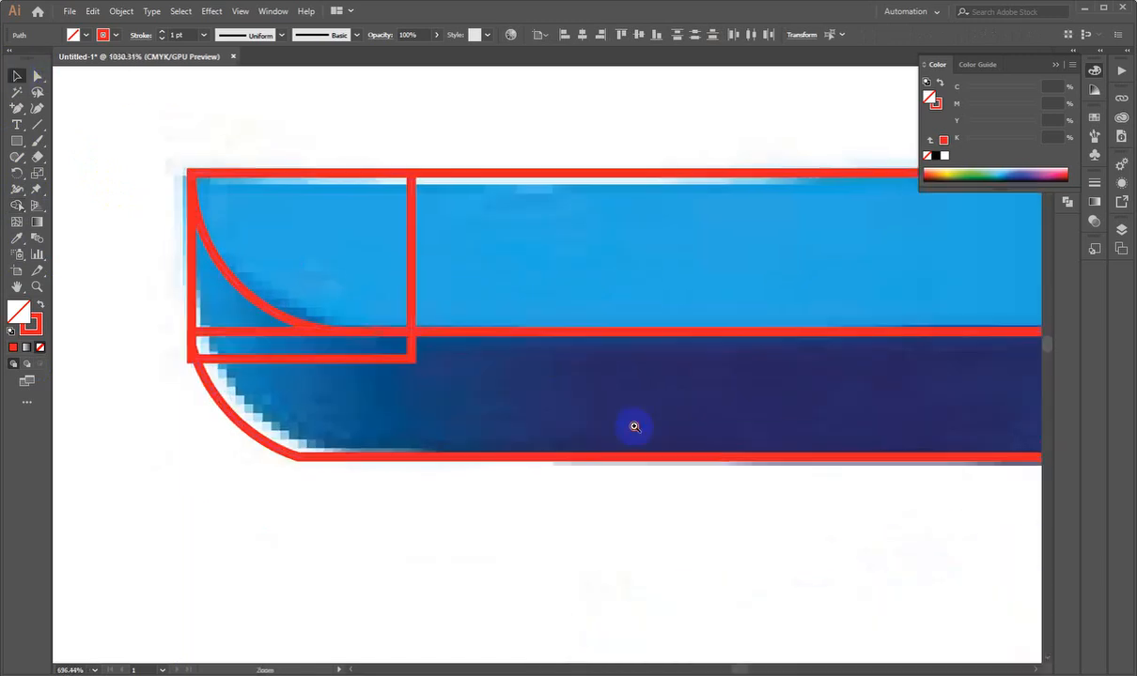
click(17, 206)
alt+click(222, 299)
key(ctrl+z)
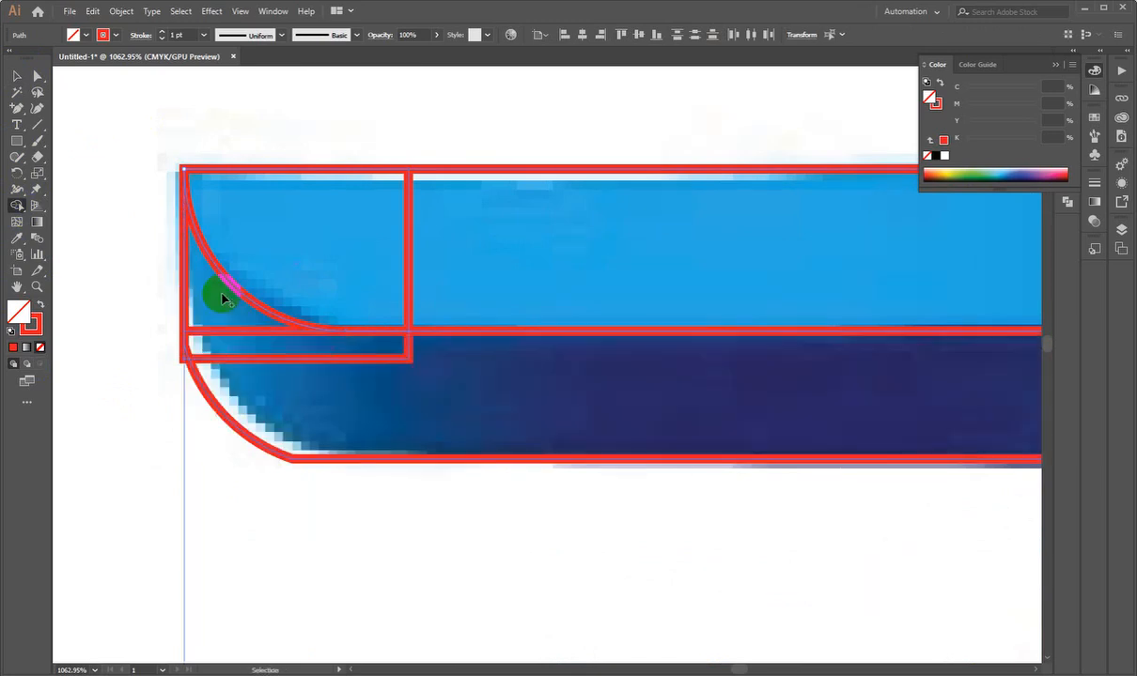
drag(223, 299, 351, 422)
- Rejoin the light band's areas divided by the rectangle and delete the tiny leftover corner outside the dark band's left edge
drag(515, 239, 297, 258)
mouse_move(376, 324)
mouse_down()
mouse_move(413, 465)
mouse_move(728, 296)
mouse_up()
drag(400, 304, 452, 319)
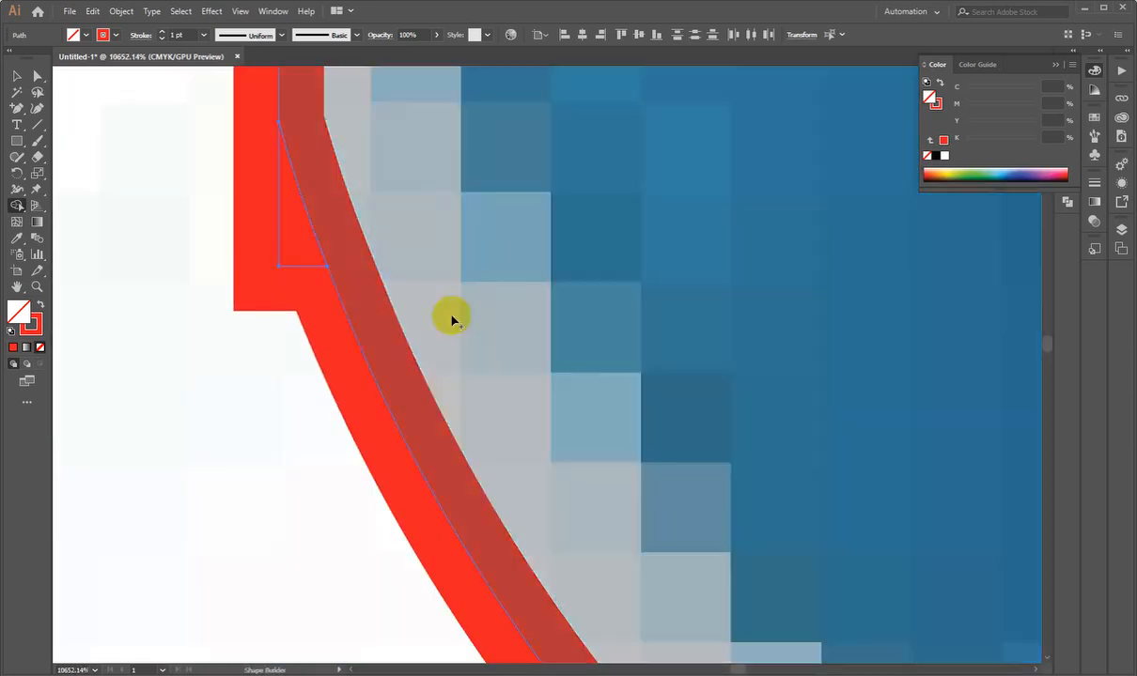
alt+click(270, 258)
scroll(414, 244, down, 8)
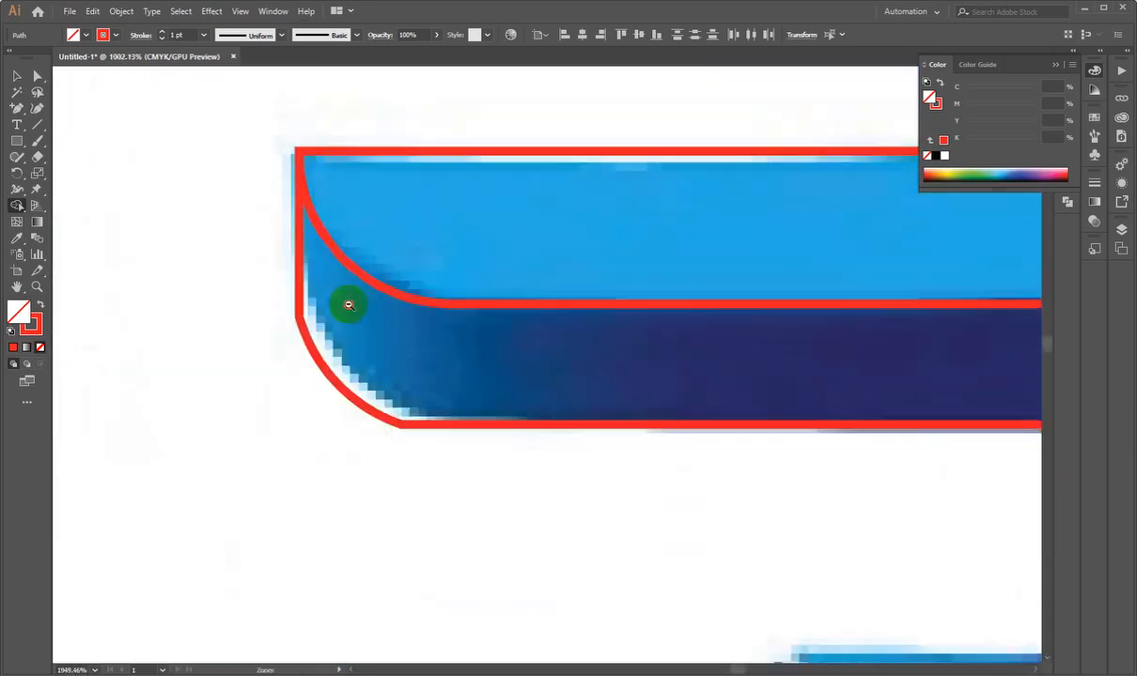
- Round both corners of the dark band's lower-left end into one smooth curve, and deselect the band
click(16, 75)
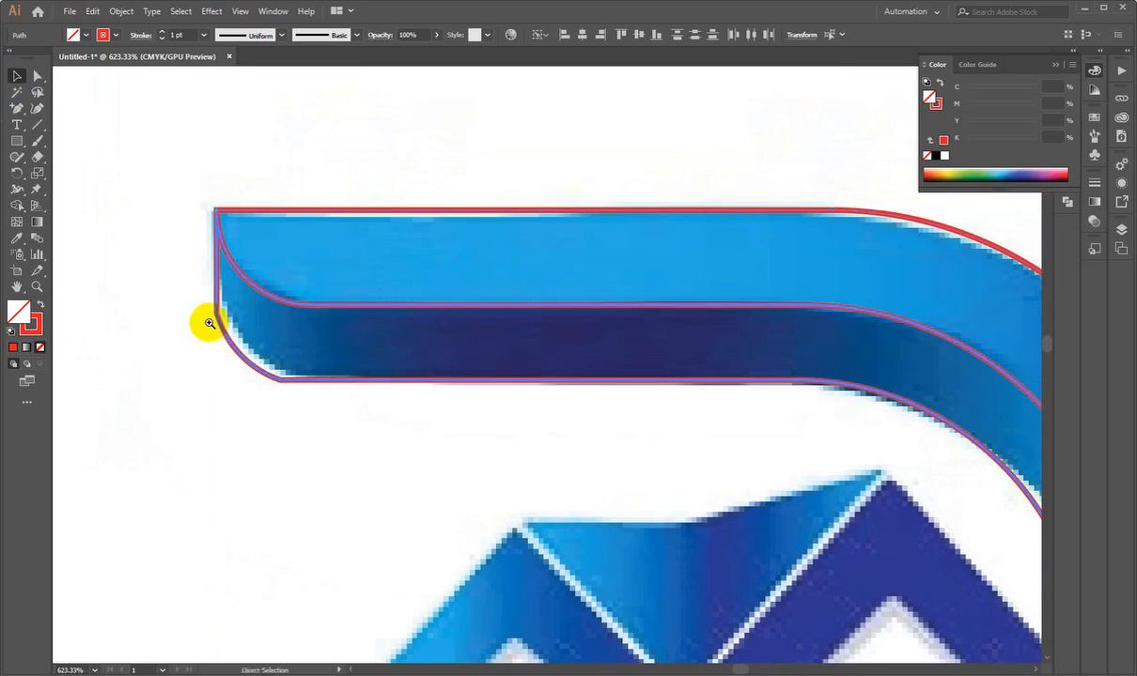
scroll(212, 310, up, 4)
key(ctrl+shift+a)
drag(207, 262, 301, 336)
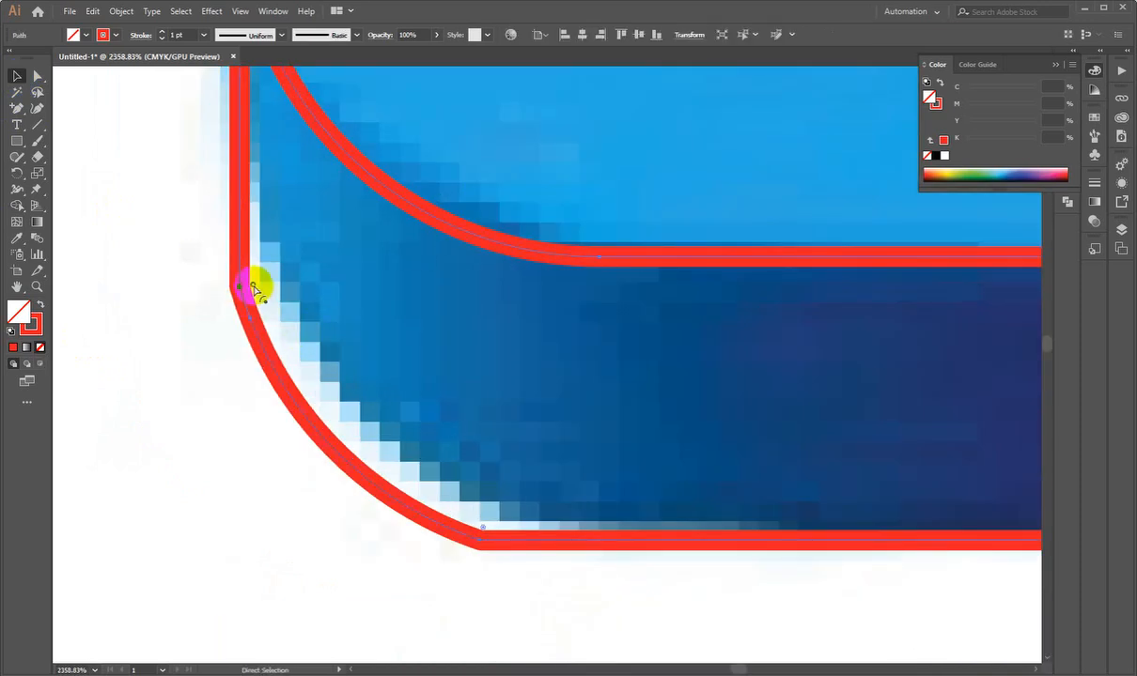
drag(252, 286, 437, 272)
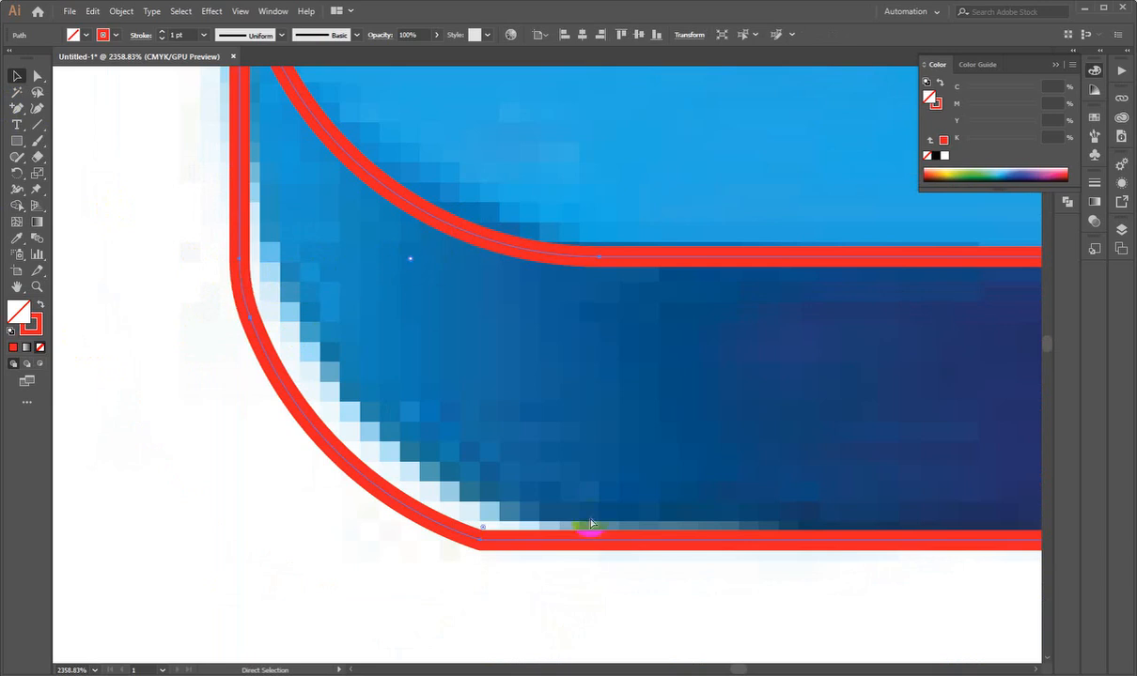
drag(482, 532, 776, 231)
drag(549, 383, 497, 490)
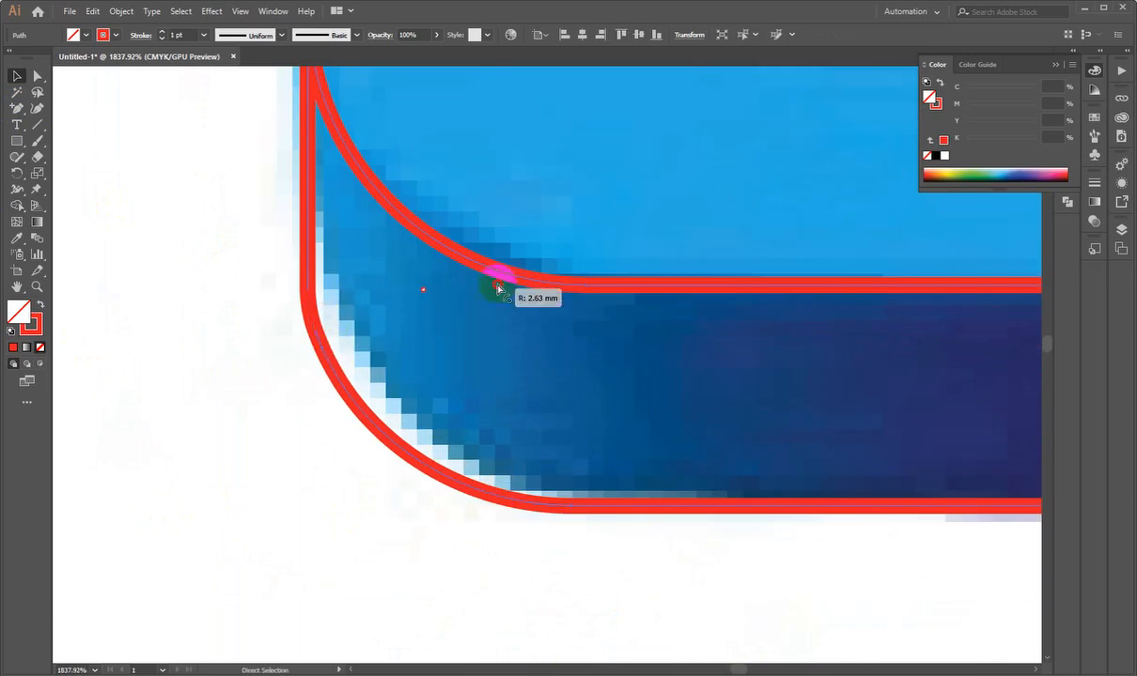
drag(594, 332, 325, 496)
drag(611, 414, 571, 419)
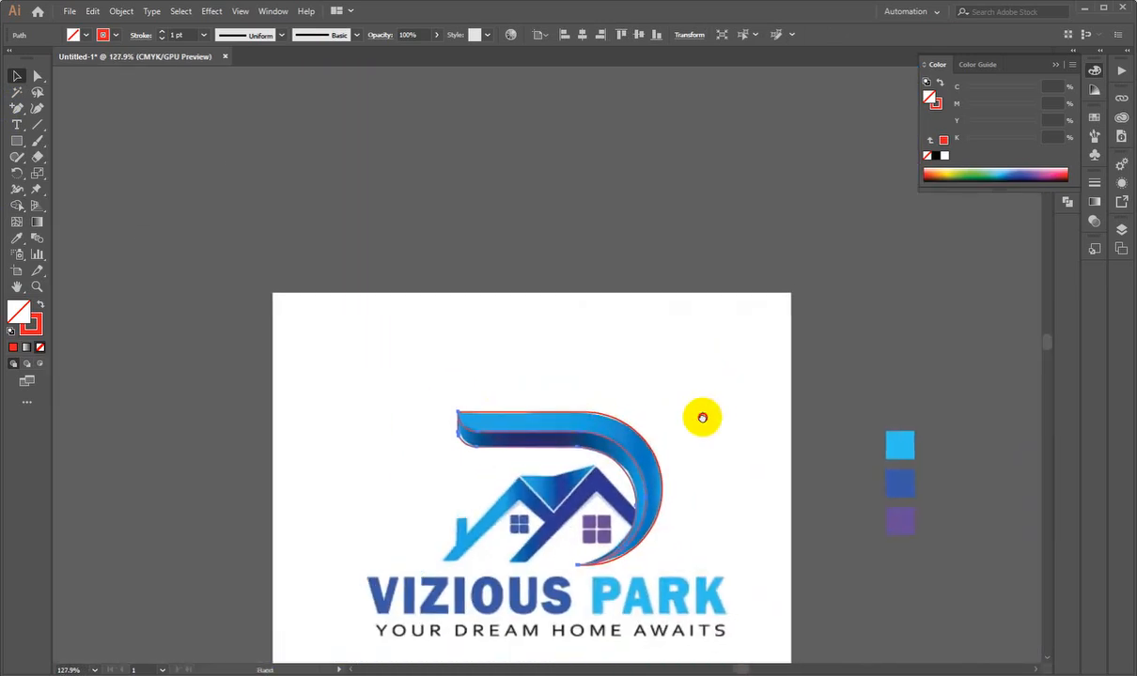
drag(702, 417, 674, 439)
click(17, 79)
click(627, 185)
key(ctrl+0)
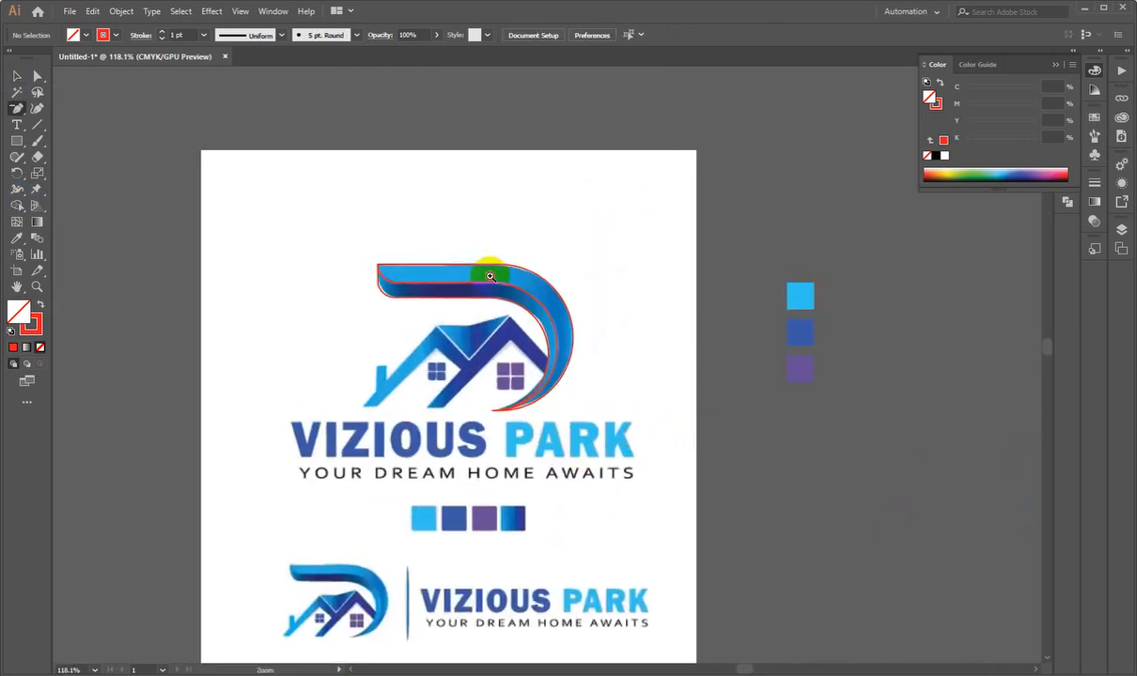
drag(490, 268, 526, 268)
drag(507, 402, 600, 342)
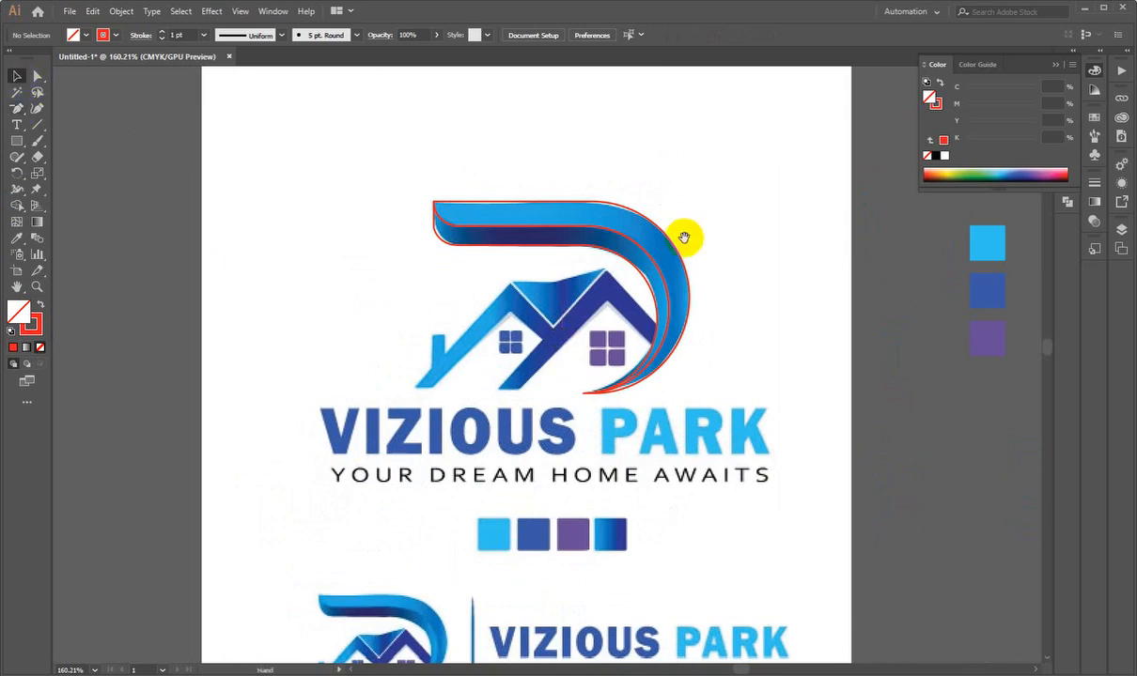
- Select both traced band outlines of the D-shaped swoosh and delete them from the reference logo
drag(684, 239, 566, 254)
drag(396, 254, 426, 256)
drag(346, 190, 585, 392)
click(855, 491)
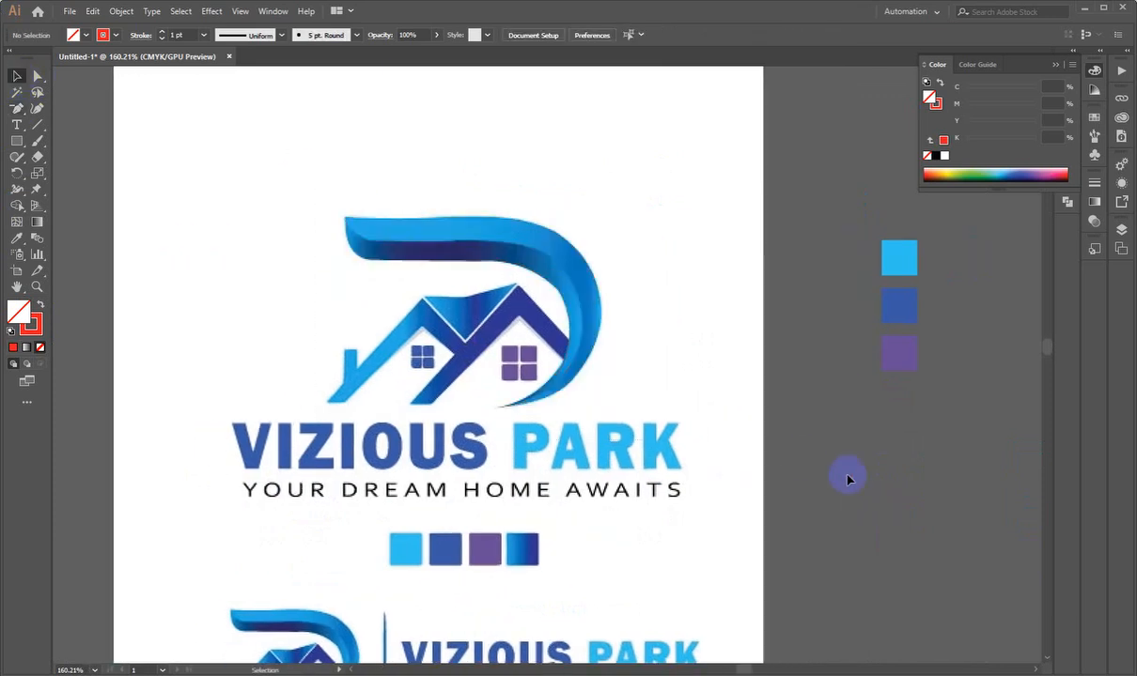
- Draw a rectangle about 66.5 mm by 49.1 mm over the full extent of the D-shaped swoosh
scroll(456, 279, up, 2)
drag(20, 143, 66, 139)
drag(431, 278, 478, 248)
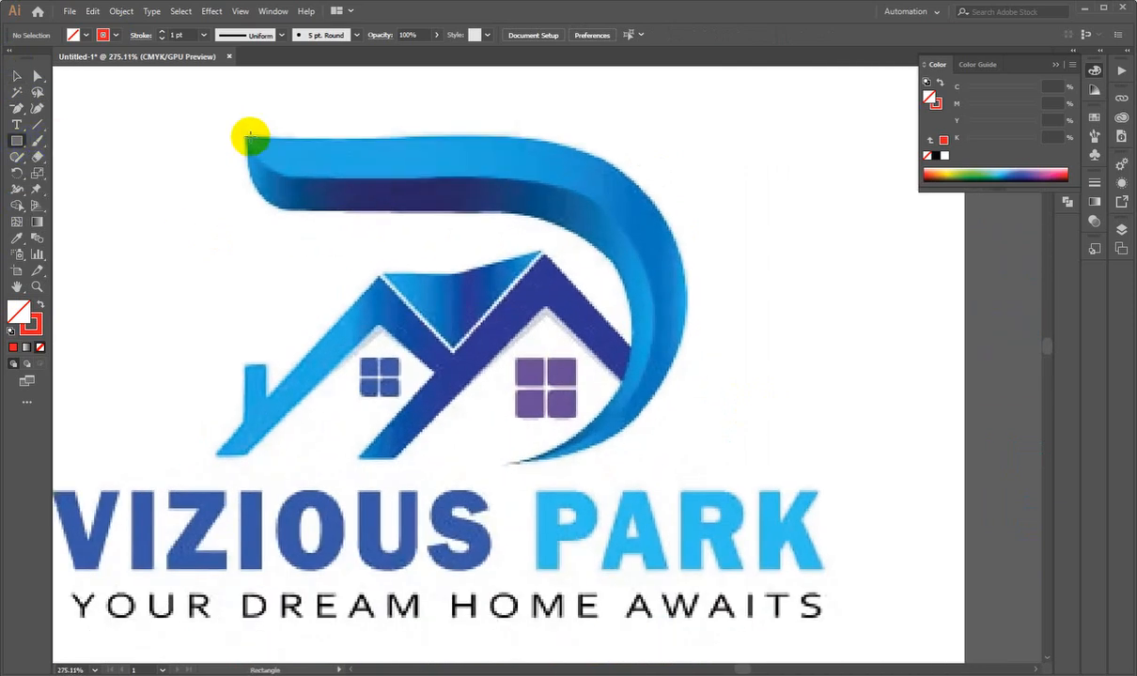
drag(245, 137, 684, 462)
- Try rounding all four corners of the rectangle together, and undo the rounding
click(10, 77)
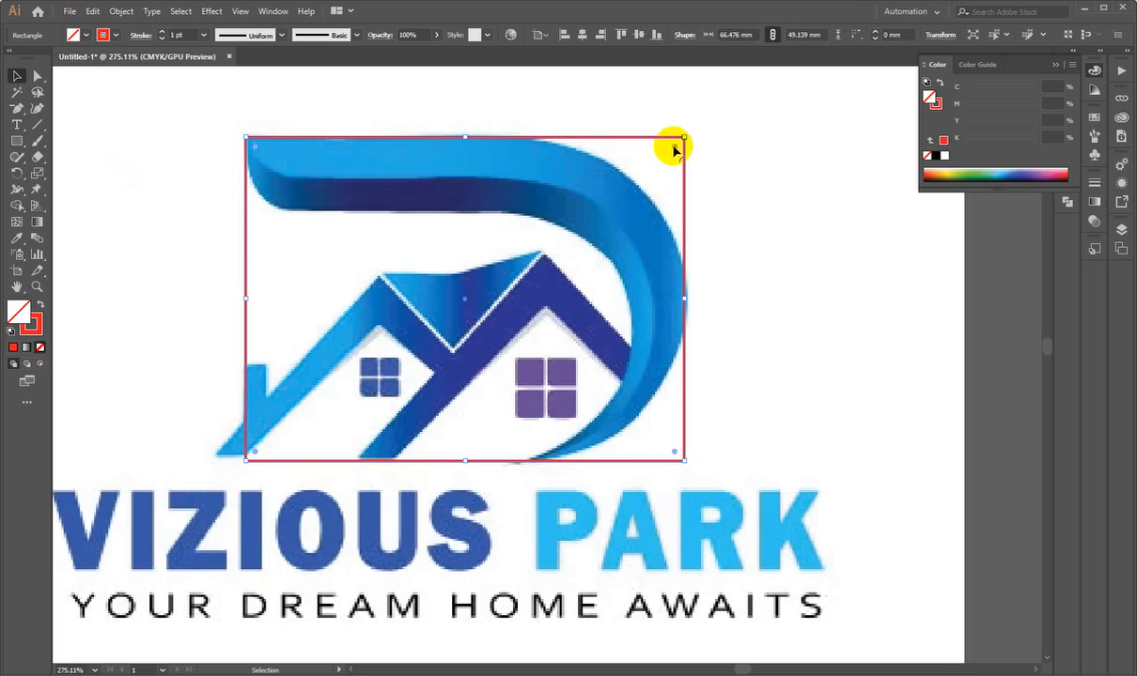
drag(674, 148, 251, 301)
key(ctrl+z)
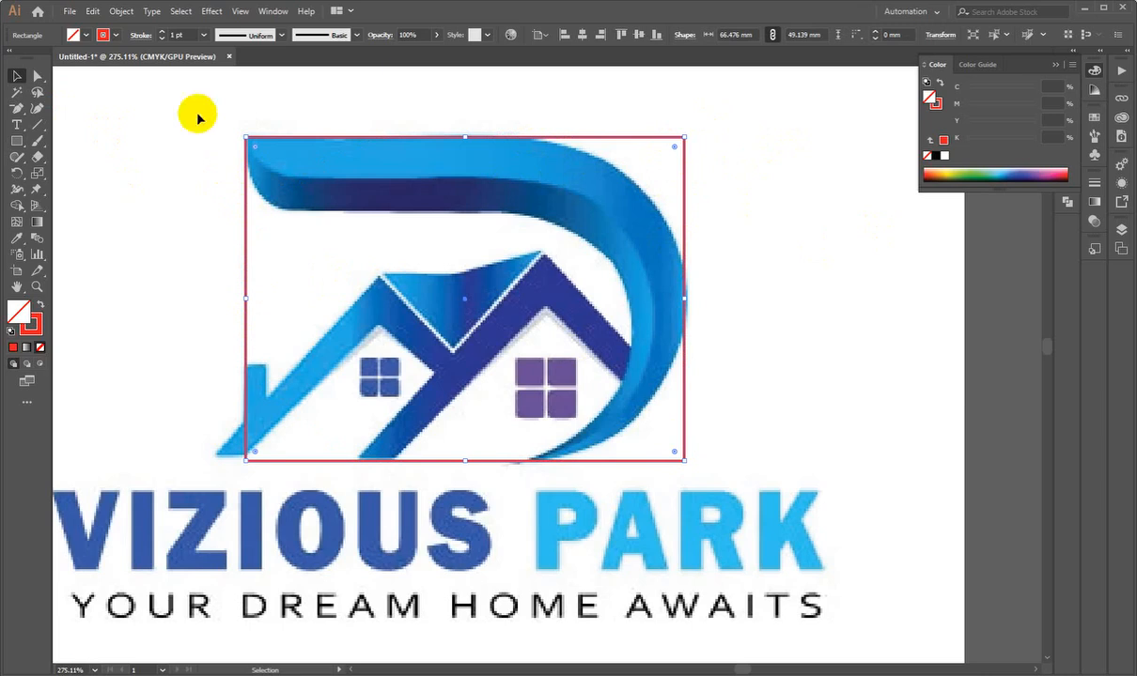
- Try rounding only the rectangle's two right corners to 24.57 mm with Direct Selection, and undo the rounding
click(40, 78)
drag(786, 114, 649, 541)
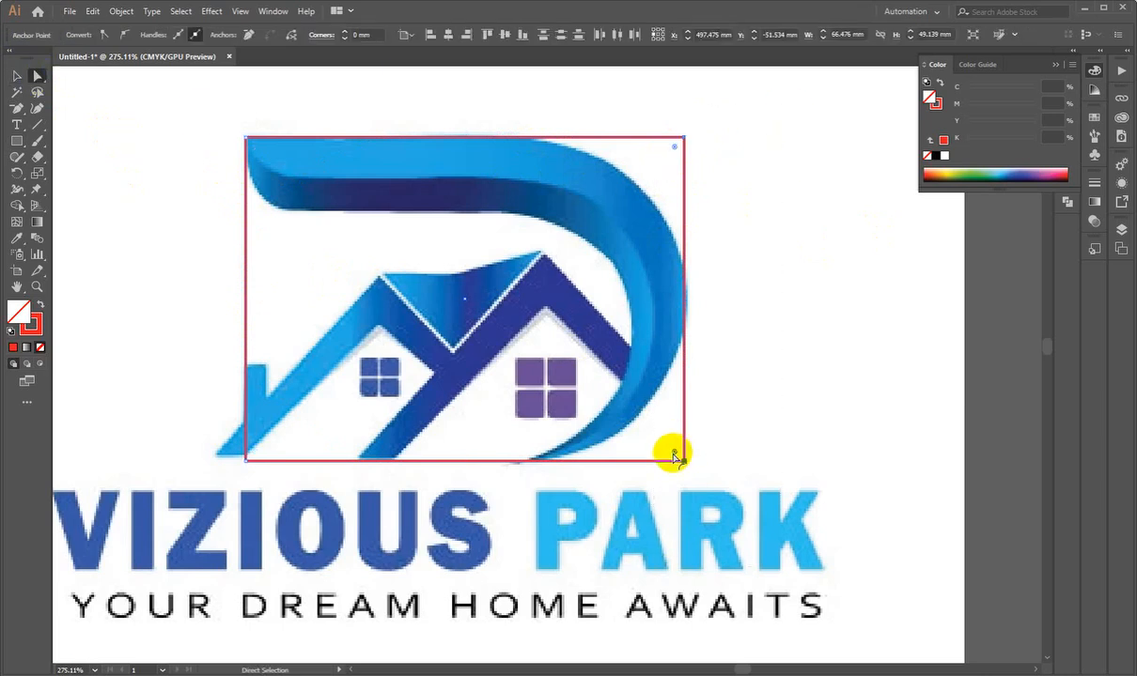
drag(673, 452, 462, 323)
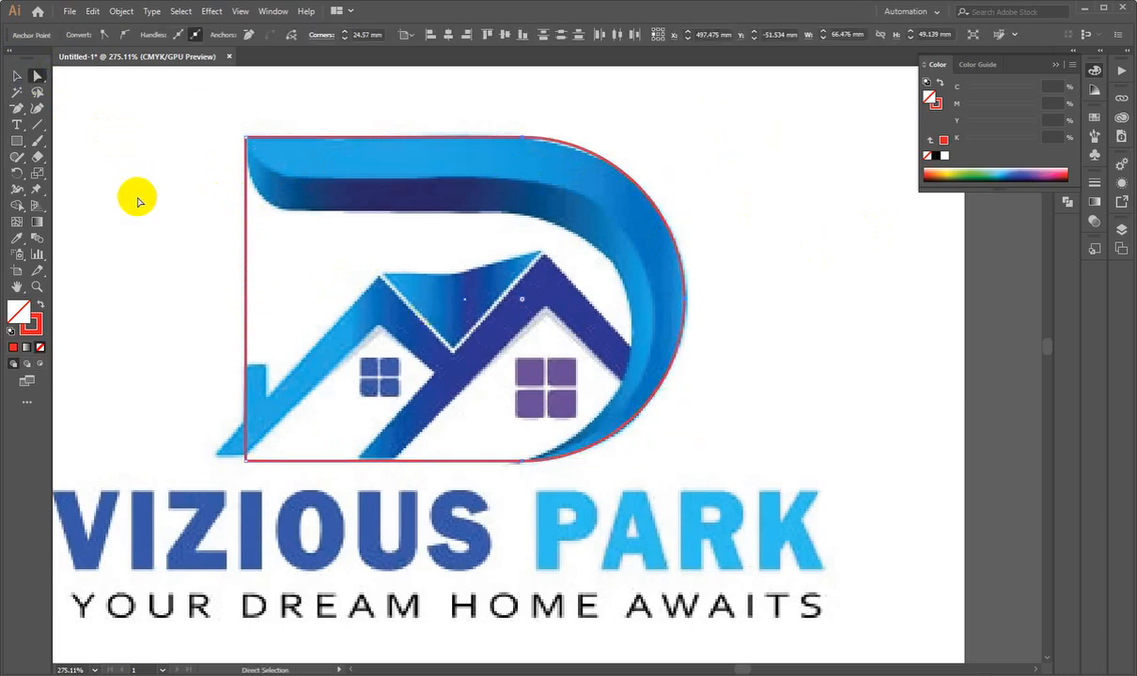
click(17, 78)
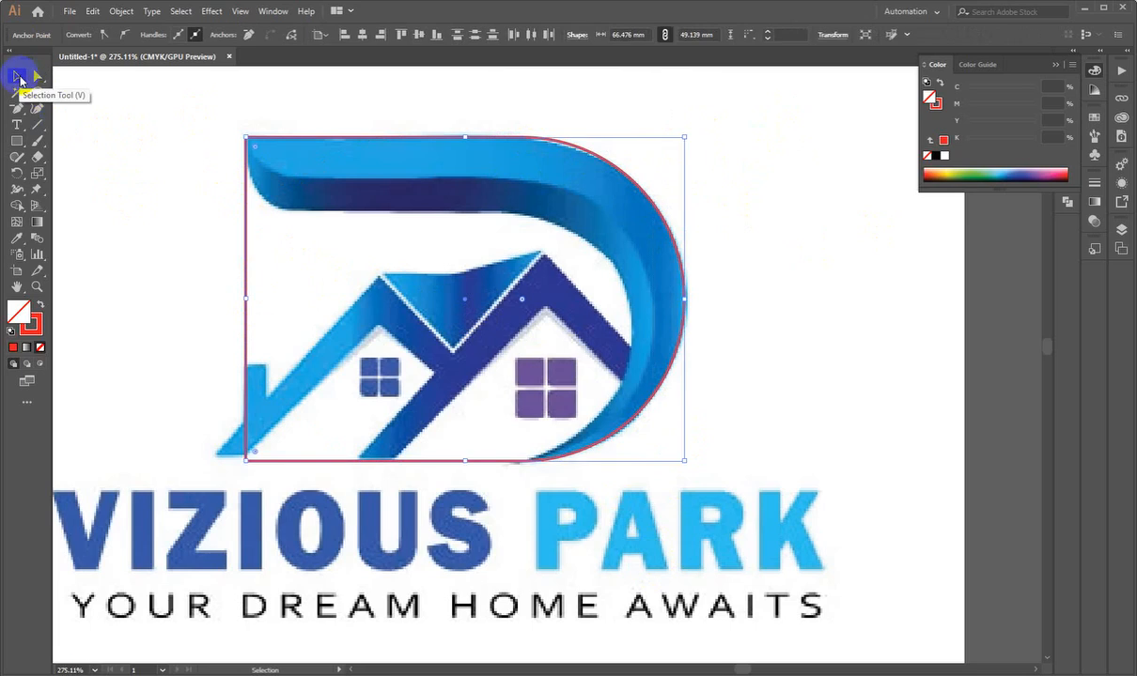
key(ctrl+z)
click(883, 295)
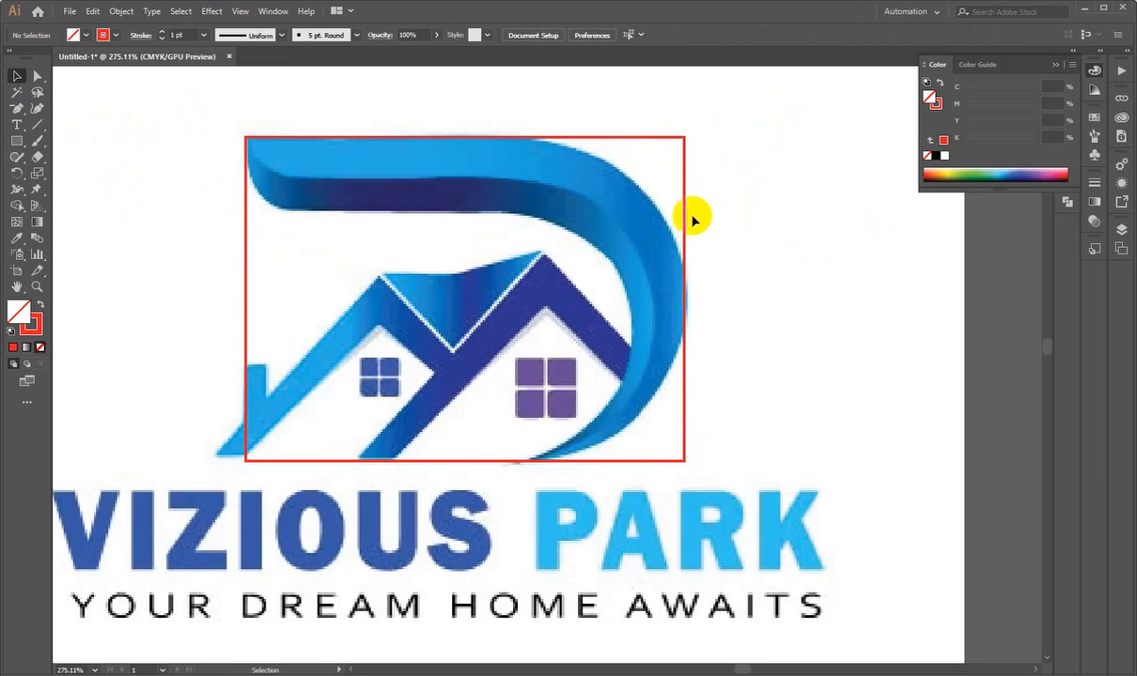
- Try rounding the rectangle's two right corners by selecting their corner handles with the Selection tool, and undo it
click(669, 138)
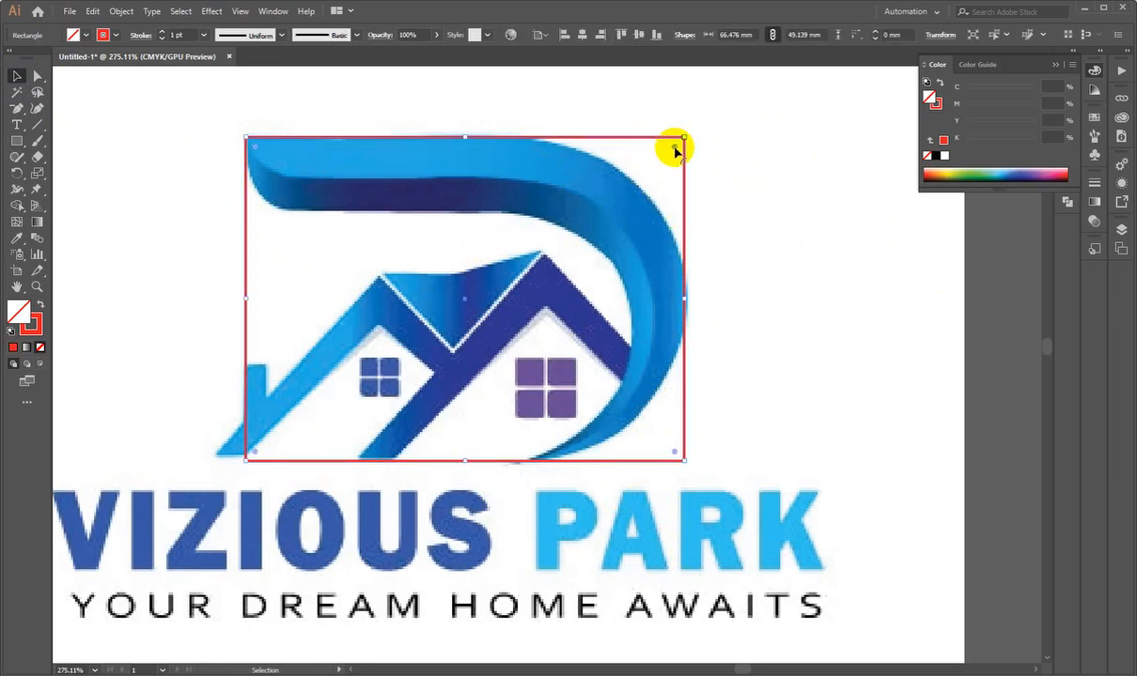
shift+click(671, 451)
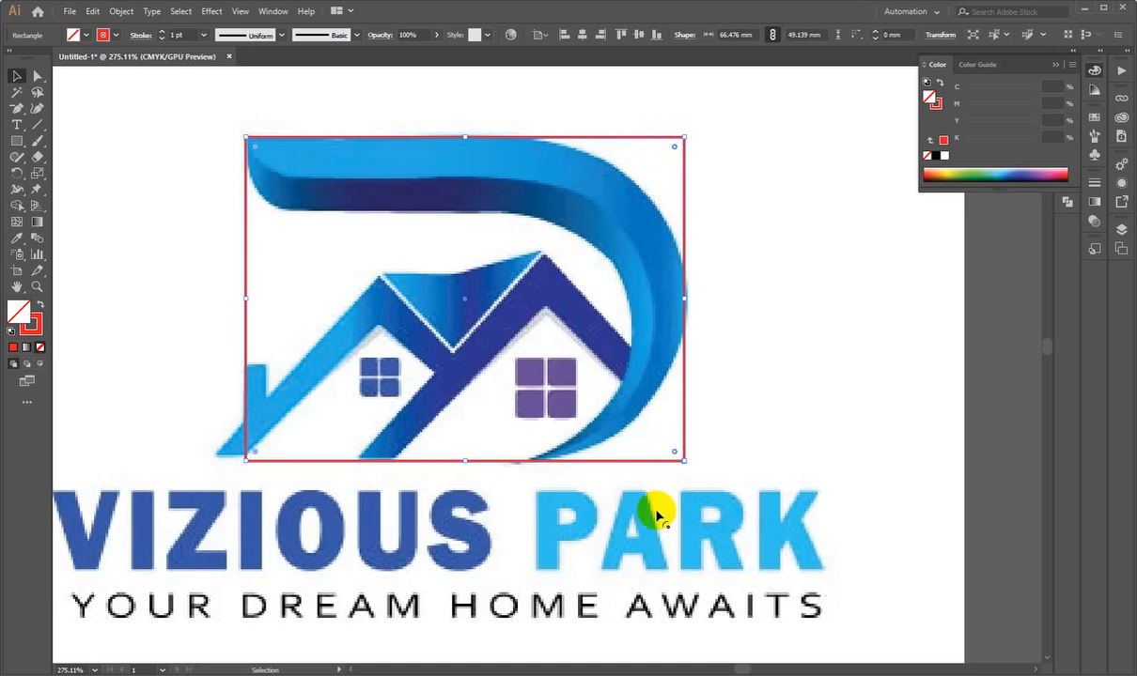
drag(673, 452, 4, 171)
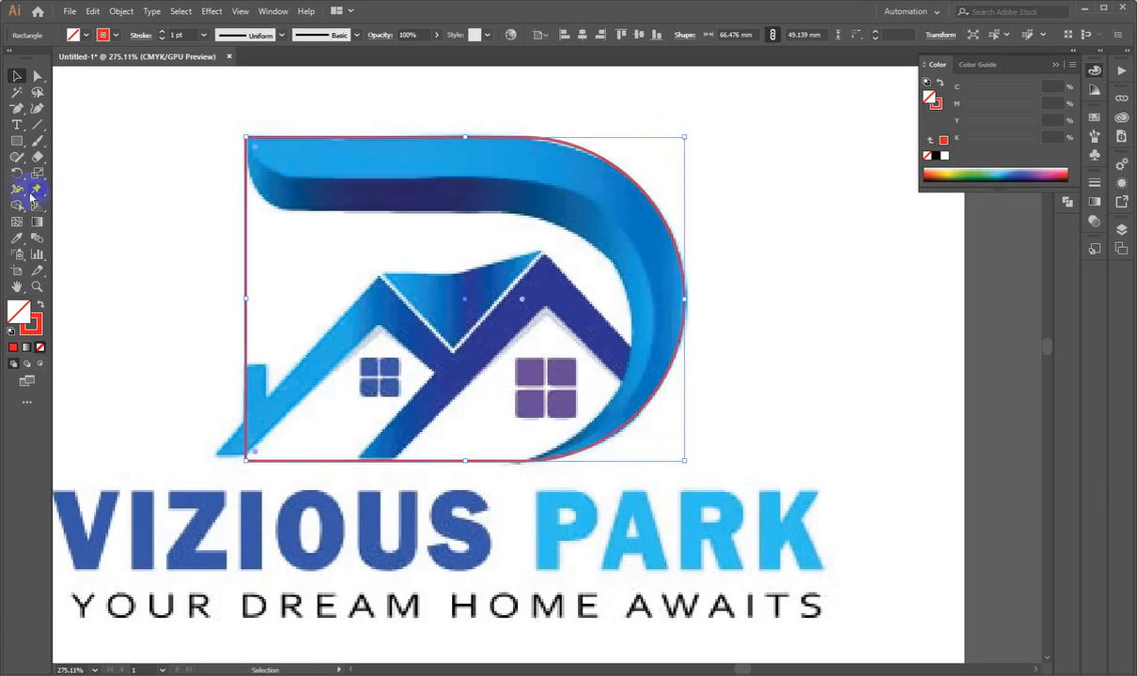
key(ctrl+z)
key(a)
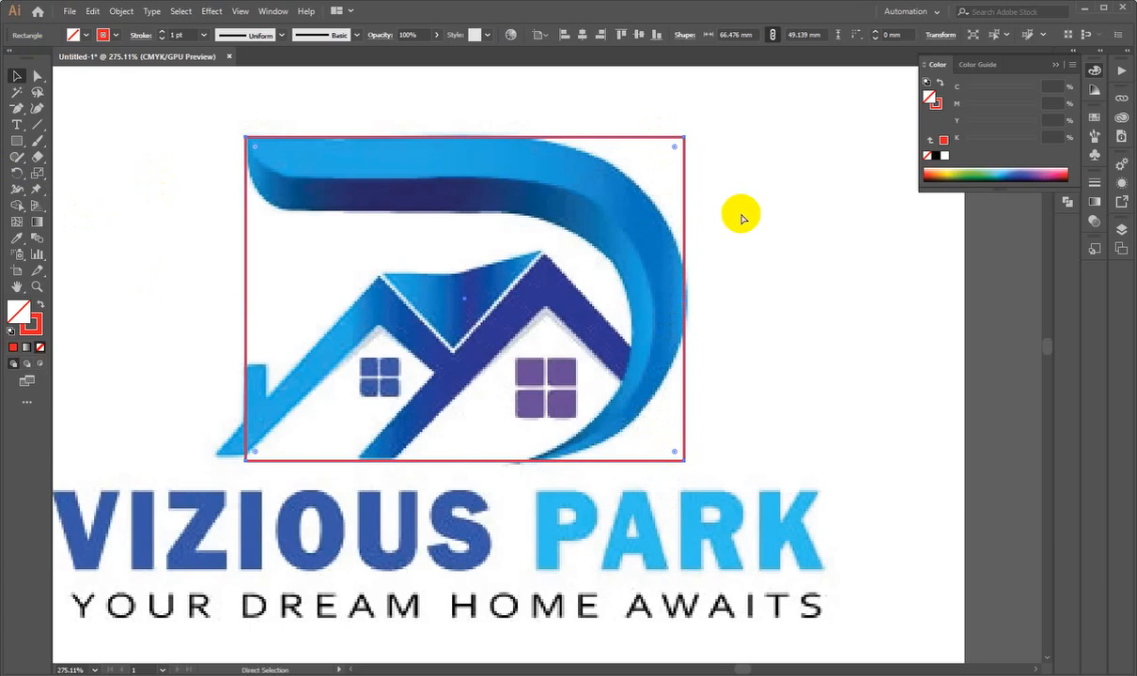
- Resize an in-place copy of the rectangle to about 61.6 mm by 42.9 mm, matching the boundary between the bands
key(v)
drag(684, 299, 651, 299)
drag(449, 138, 452, 177)
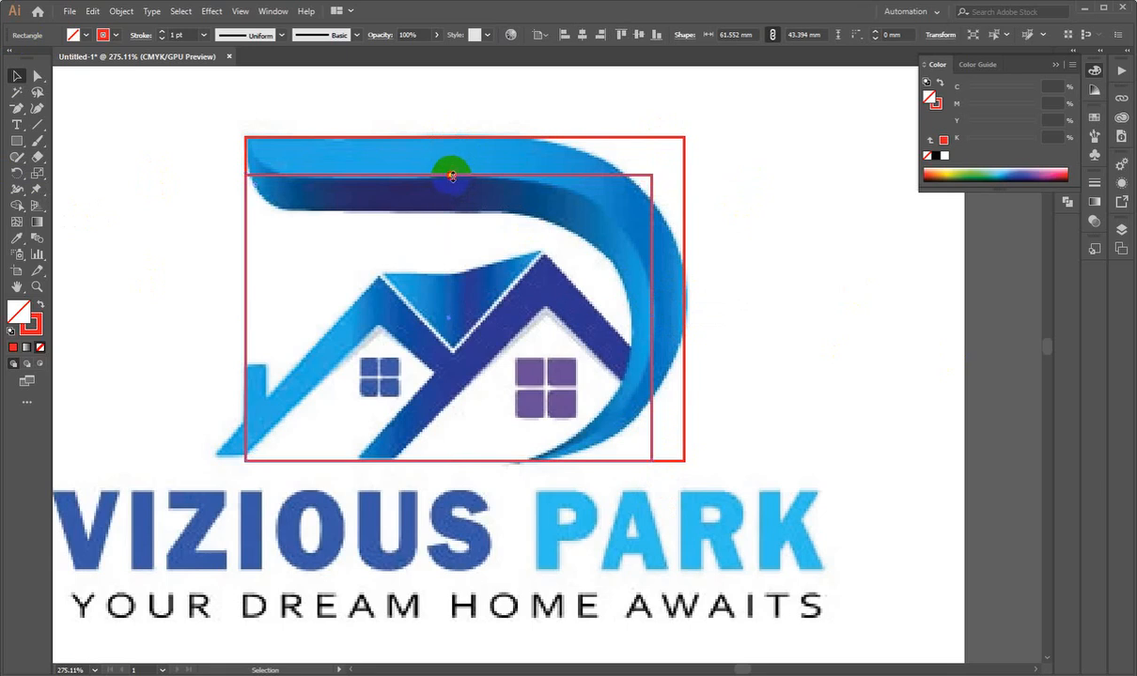
drag(452, 175, 452, 177)
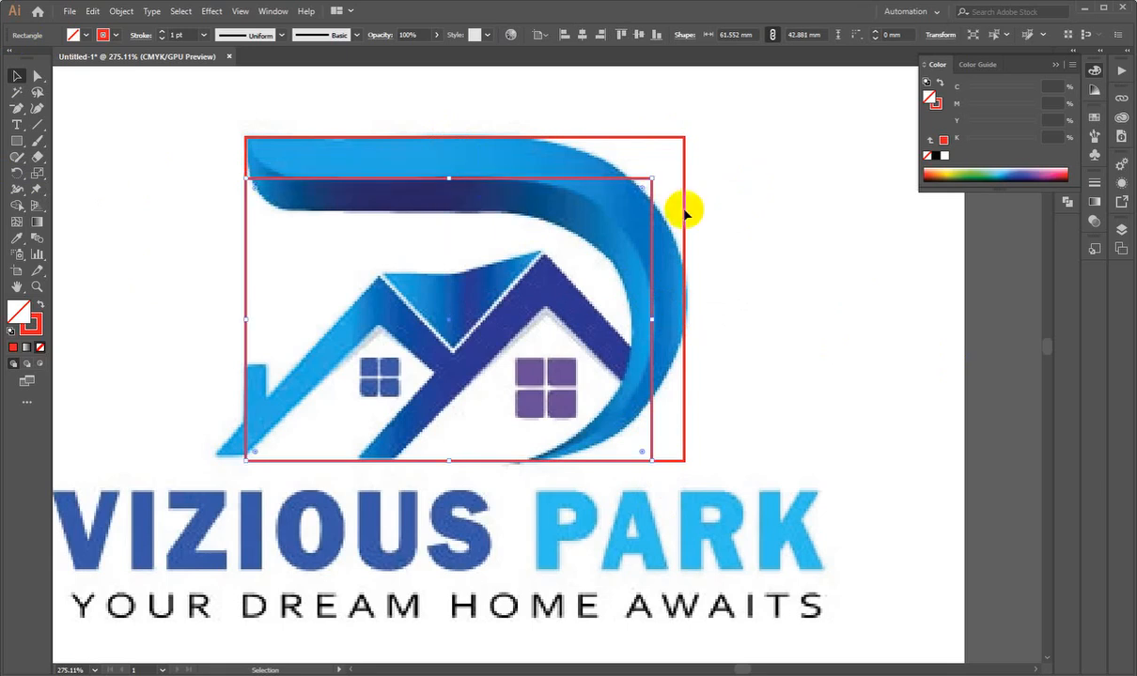
click(779, 254)
key(ctrl+z)
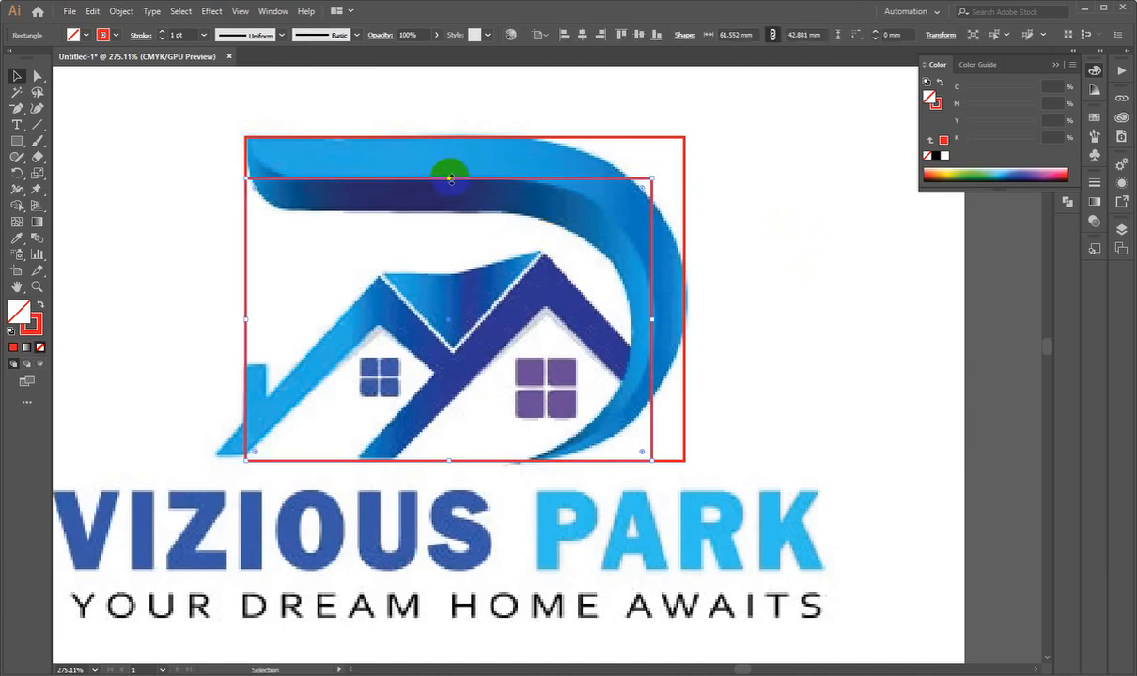
- Resize another in-place rectangle copy to about 58.6 mm by 38.3 mm, matching the dark band's inner edge
drag(450, 177, 450, 215)
drag(448, 213, 448, 209)
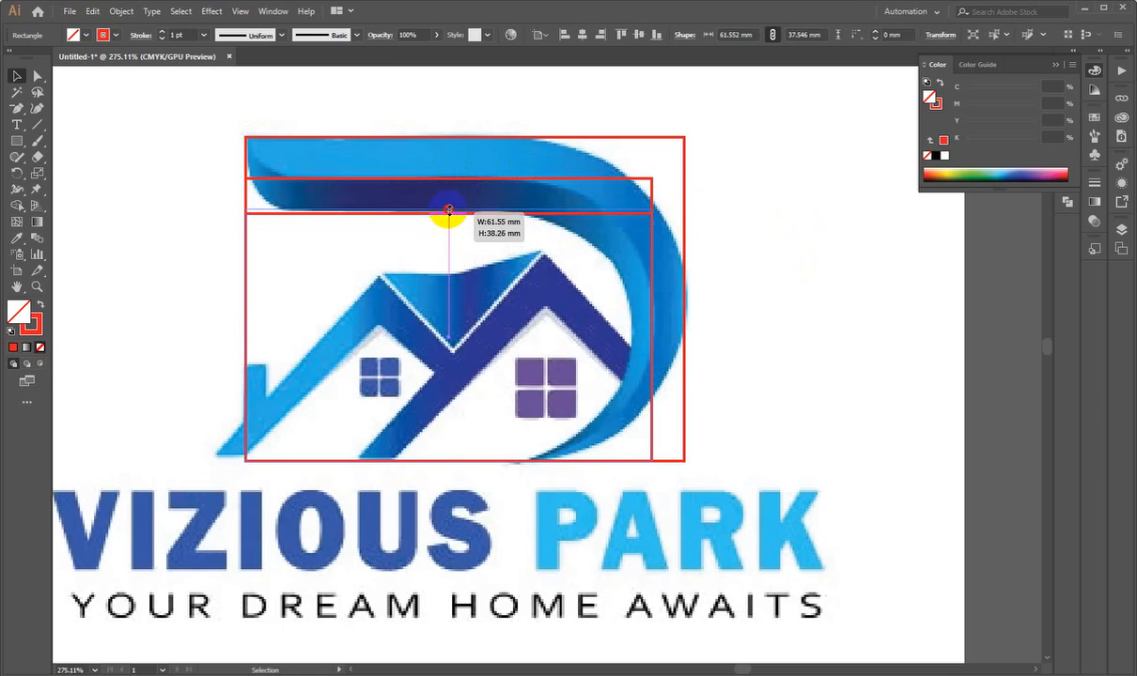
drag(652, 337, 633, 337)
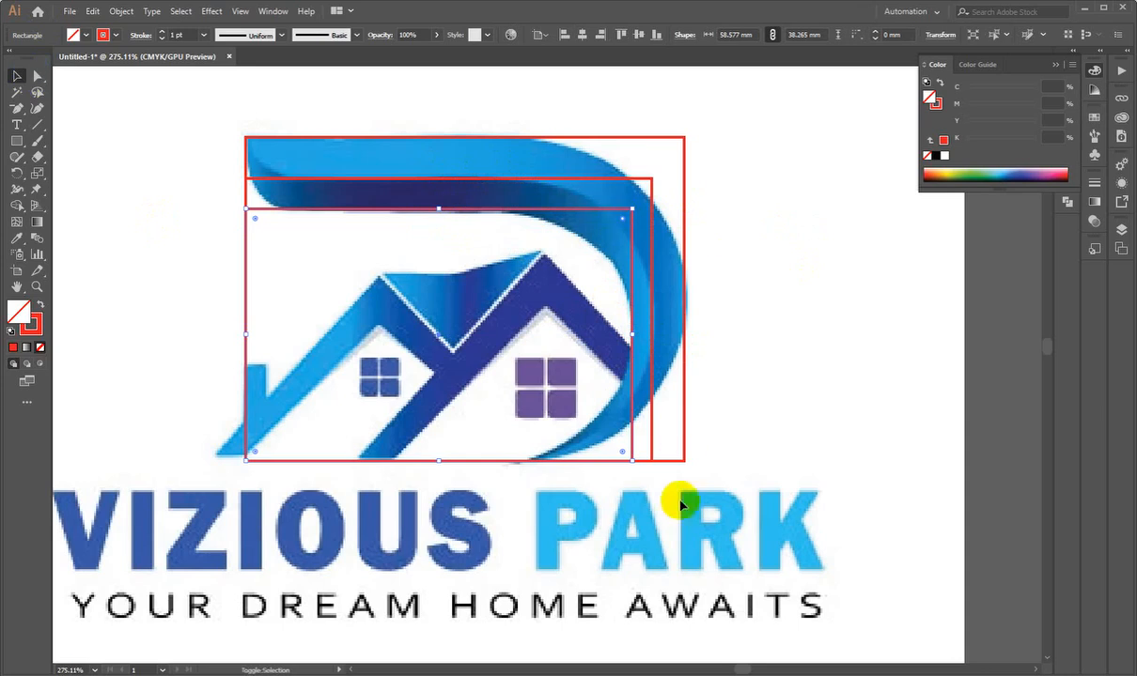
- Round the two right corners of the inner, middle and outer rectangles into full curves following the swoosh, and deselect
drag(622, 455, 541, 421)
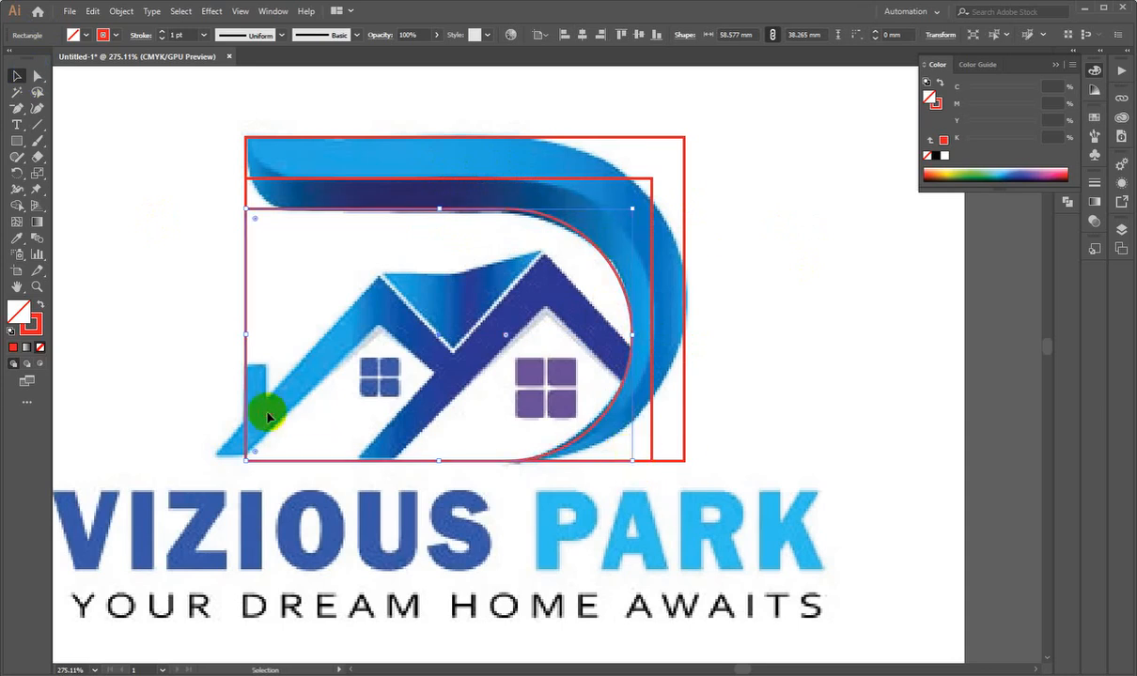
drag(632, 207, 651, 177)
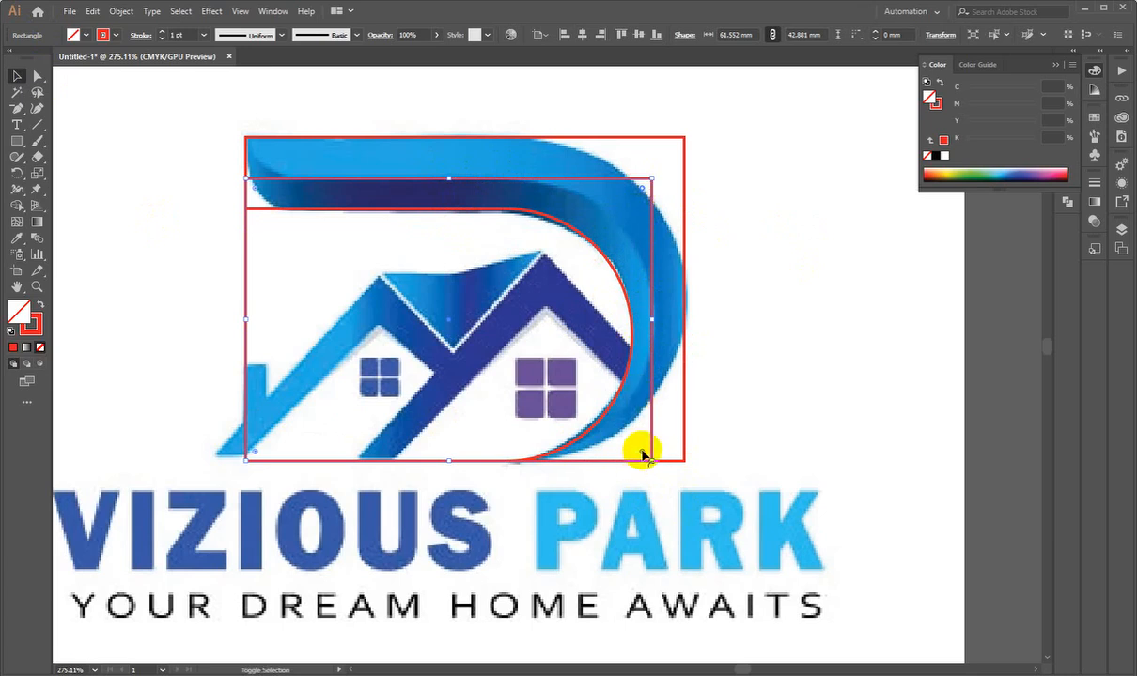
drag(646, 183, 677, 144)
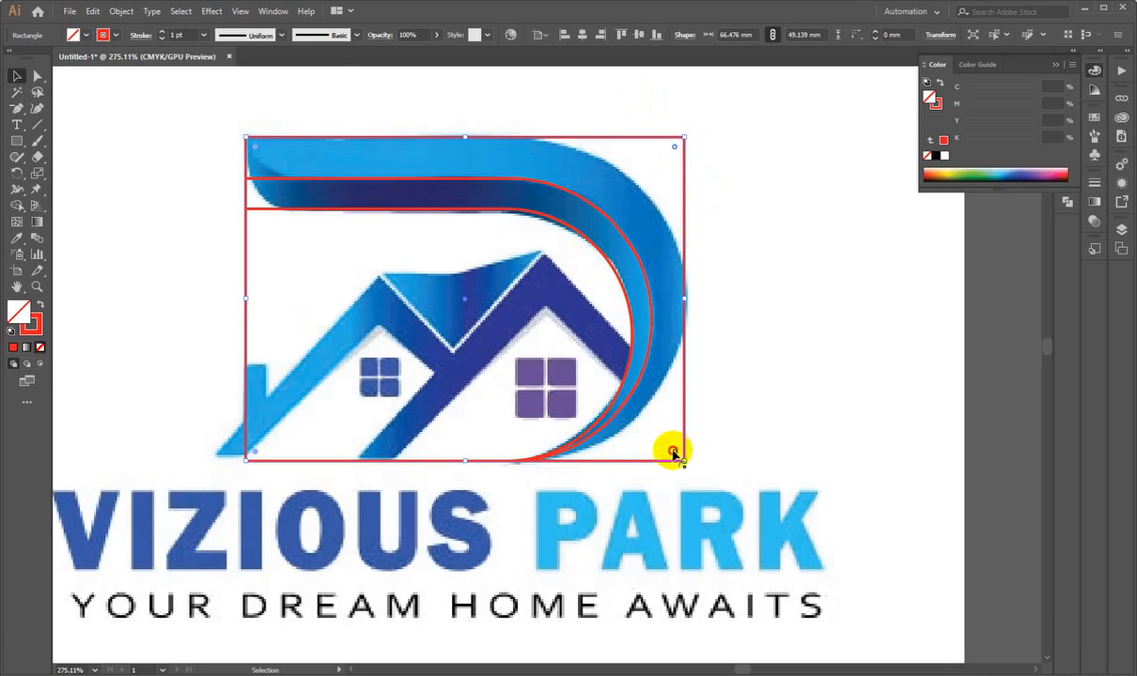
drag(673, 454, 620, 400)
click(772, 248)
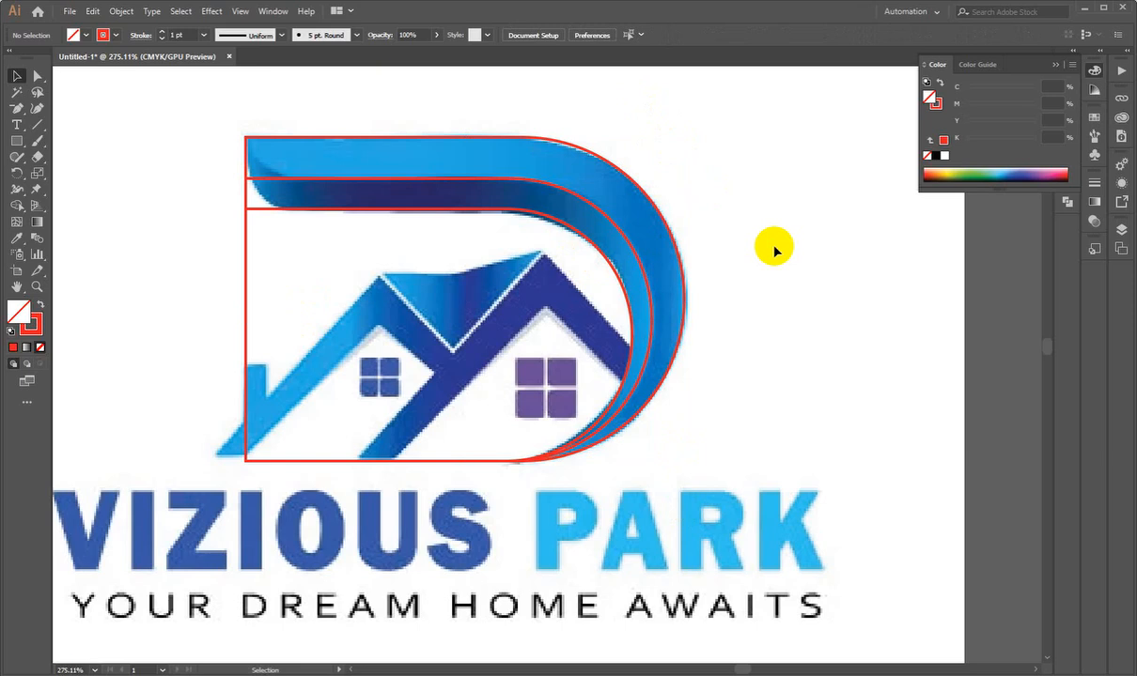
scroll(776, 252, down, 2)
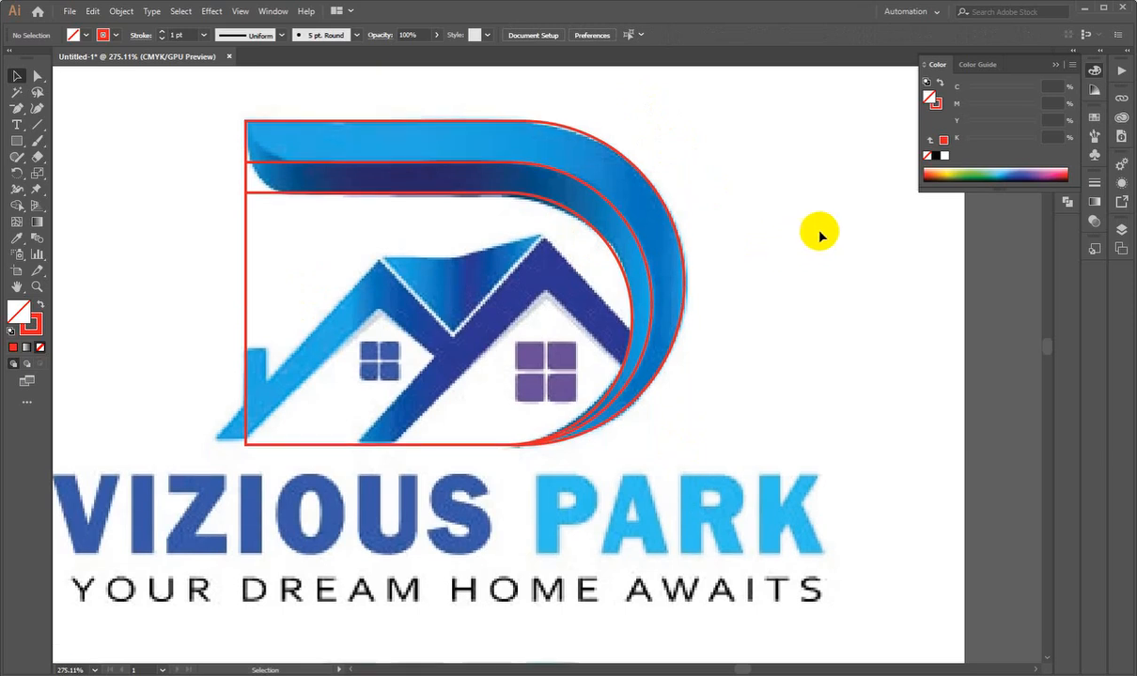
scroll(821, 259, up, 1)
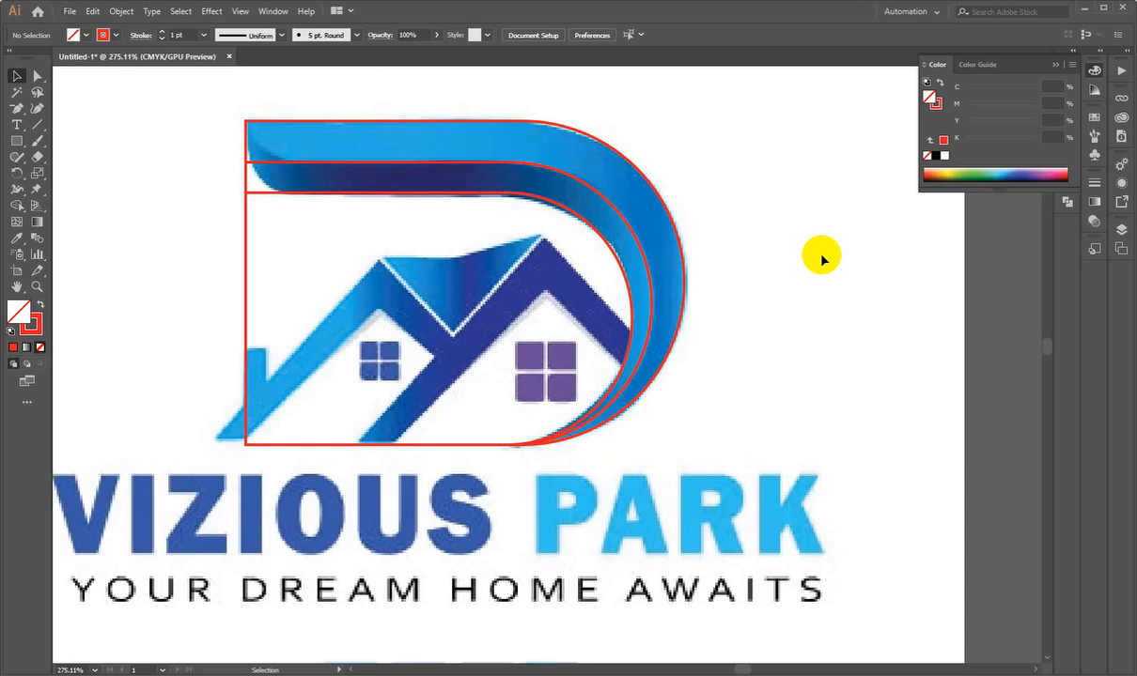
scroll(855, 246, down, 1)
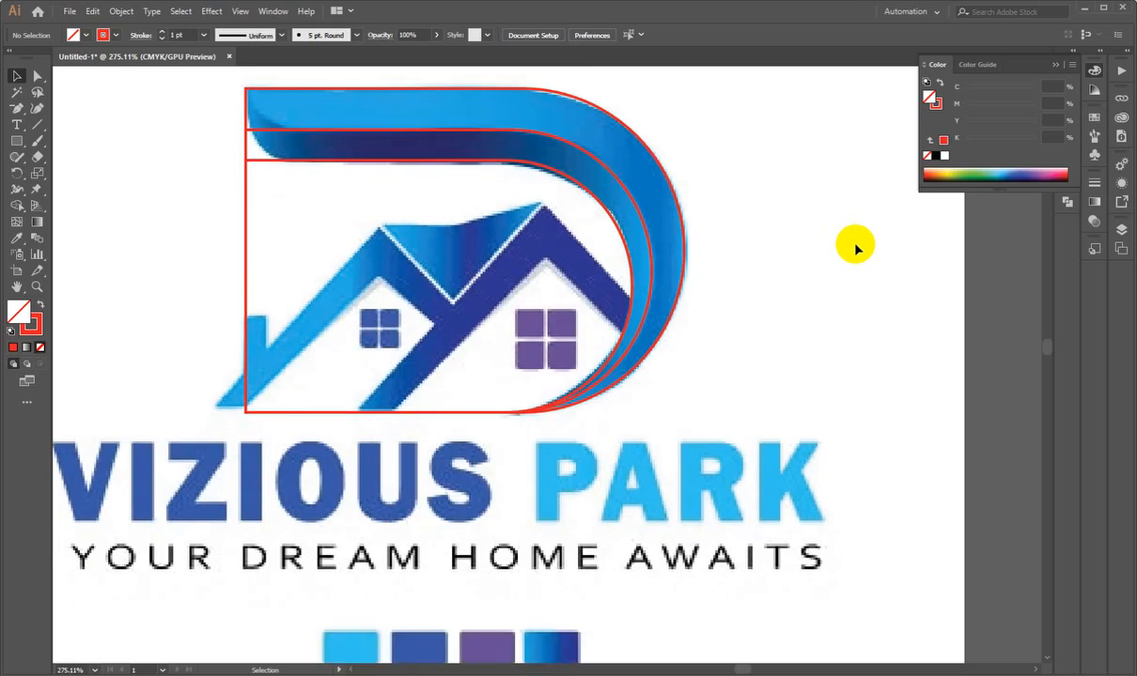
scroll(855, 246, up, 2)
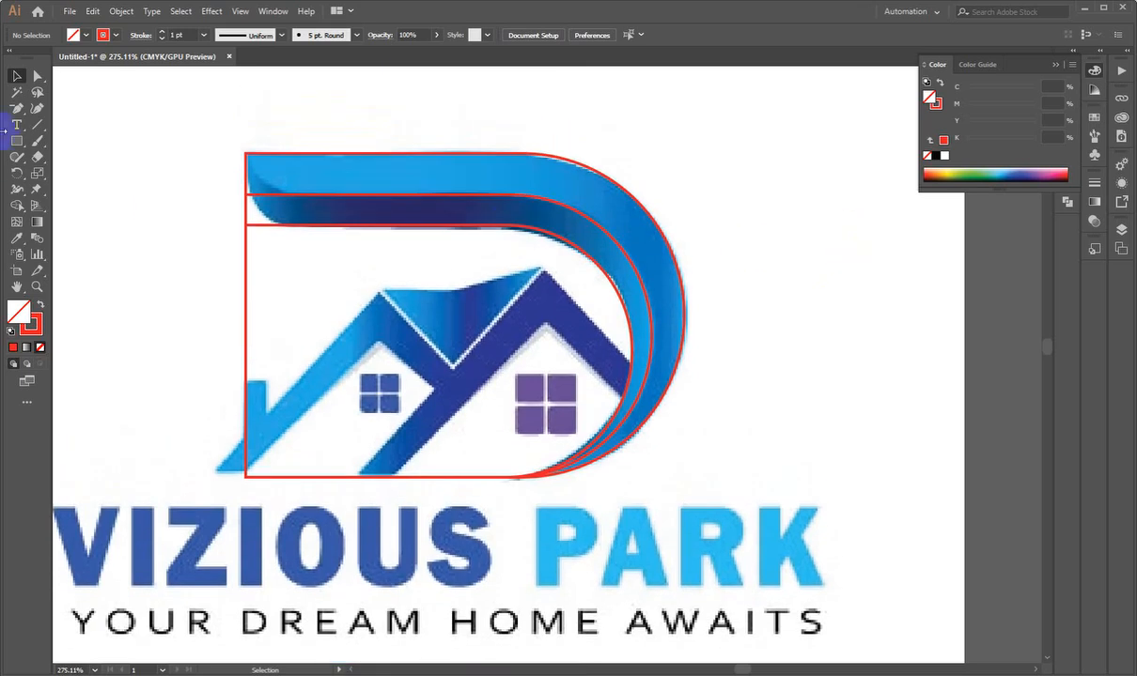
drag(19, 147, 76, 176)
scroll(395, 132, up, 2)
drag(469, 172, 479, 246)
drag(248, 228, 389, 228)
key(ctrl+z)
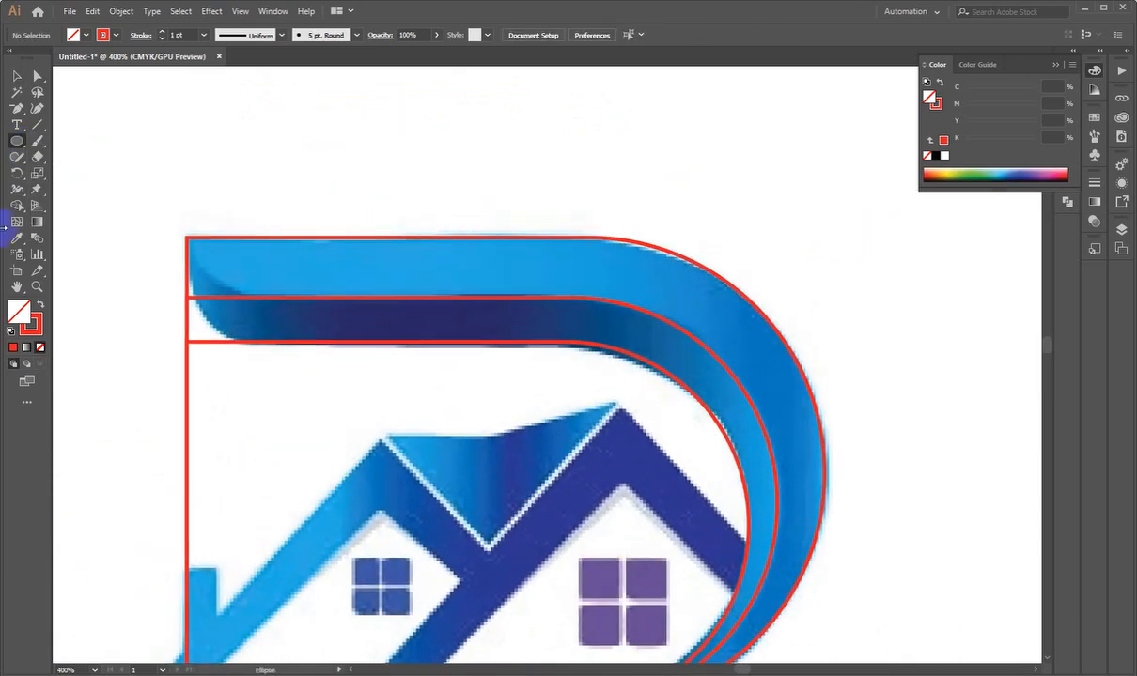
click(16, 76)
scroll(148, 320, up, 1)
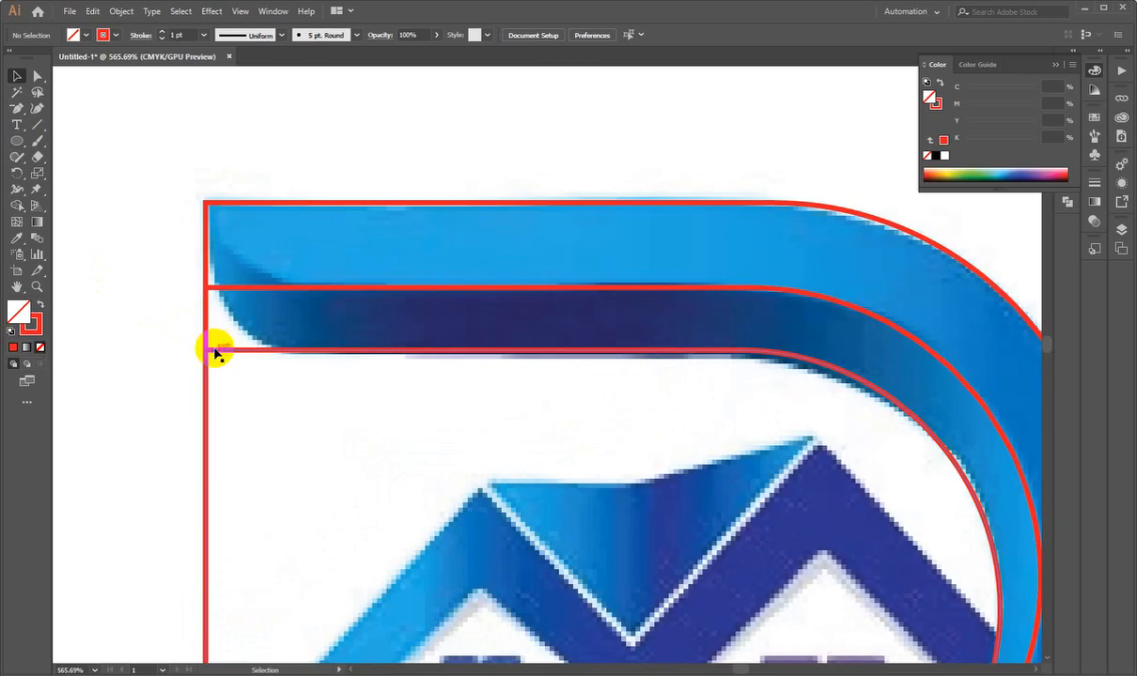
click(215, 350)
- Select all three outlines and use Shape Builder to separate the two bands and remove the area enclosed by the swoosh
scroll(368, 272, down, 2)
drag(445, 292, 311, 258)
drag(439, 249, 360, 248)
drag(185, 164, 839, 580)
drag(475, 274, 518, 287)
click(16, 205)
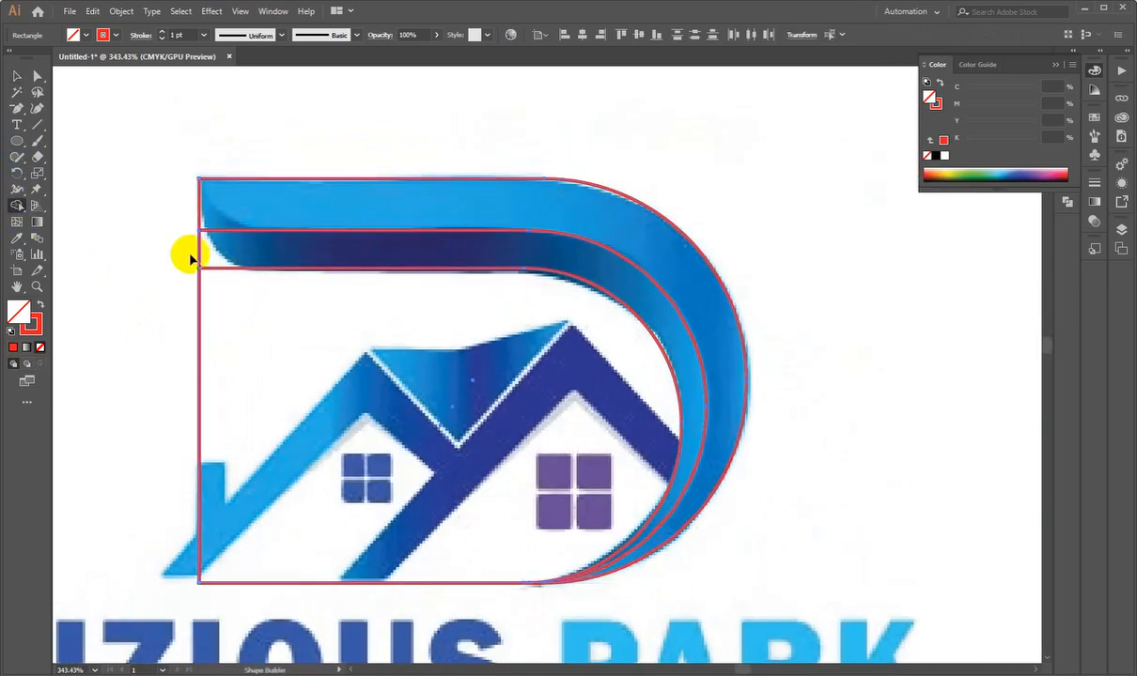
mouse_move(233, 253)
mouse_down()
mouse_move(264, 208)
mouse_move(401, 224)
mouse_up()
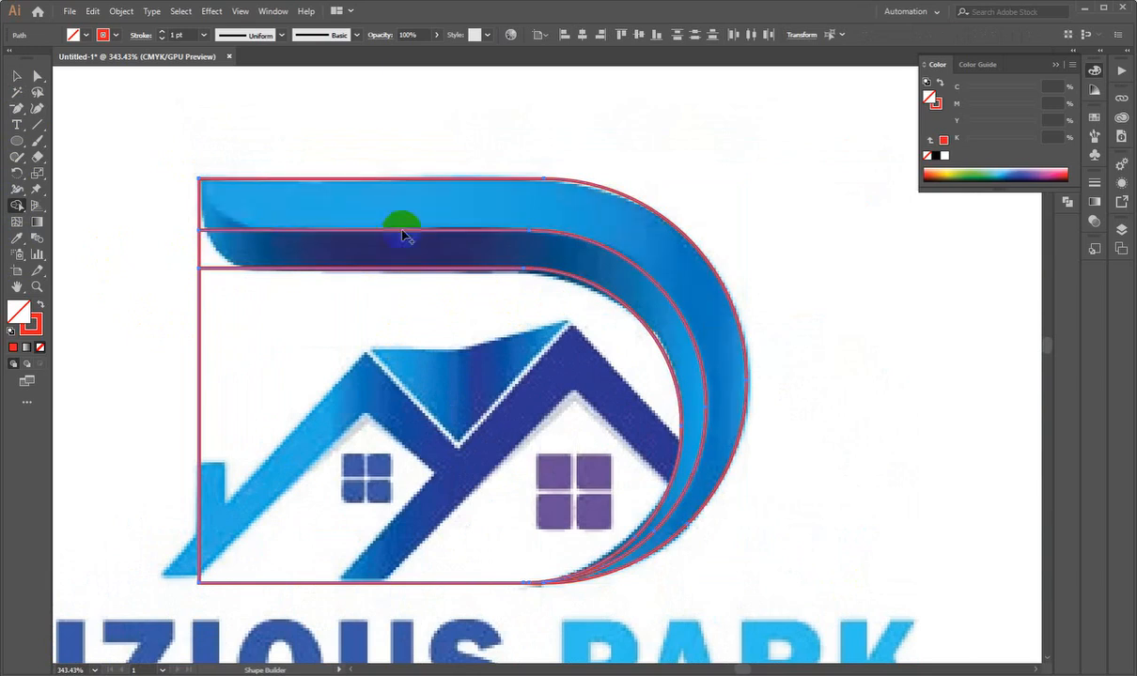
mouse_move(153, 388)
mouse_down()
mouse_move(298, 478)
mouse_move(308, 502)
mouse_up()
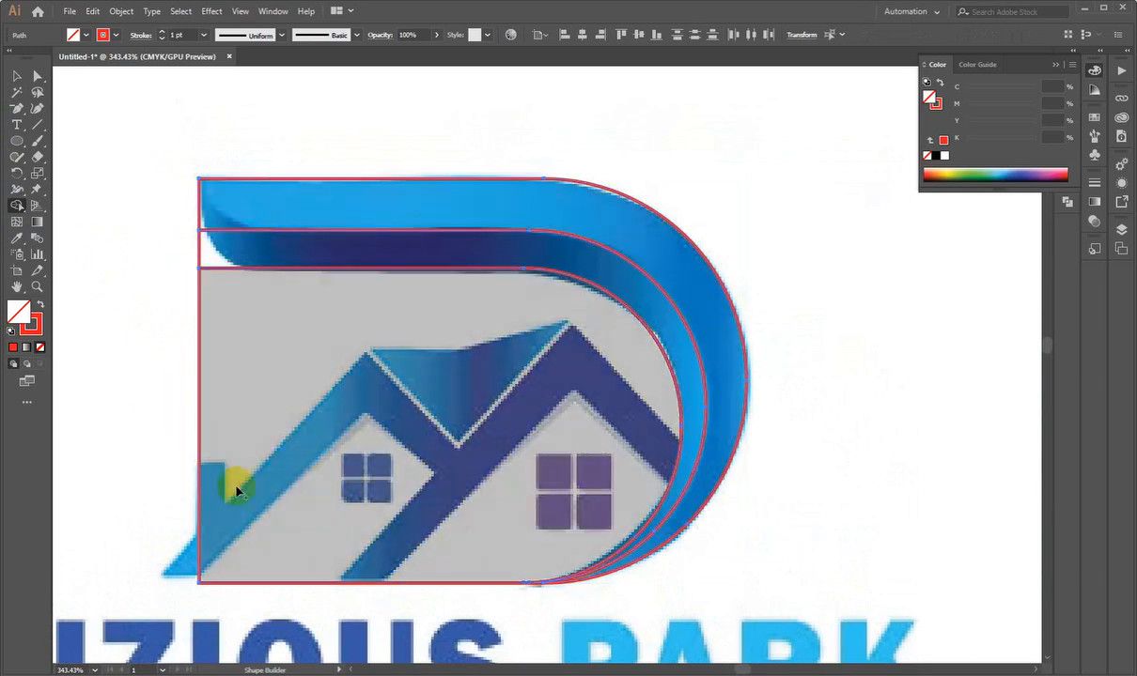
drag(115, 420, 363, 543)
click(16, 75)
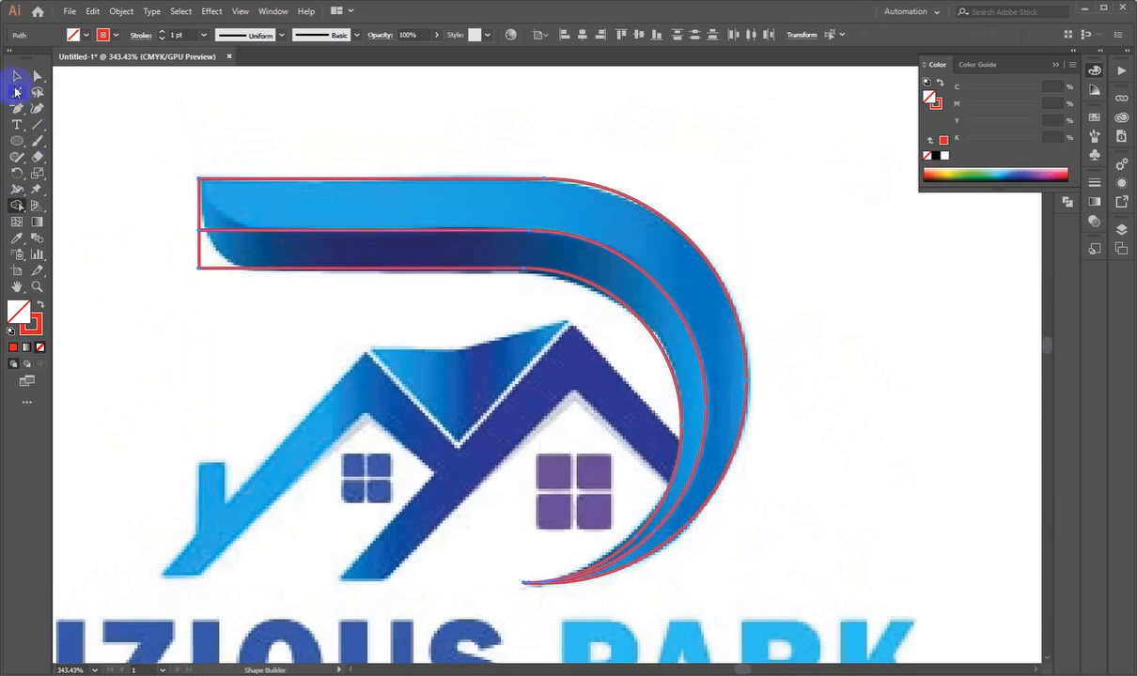
click(240, 286)
drag(234, 164, 356, 298)
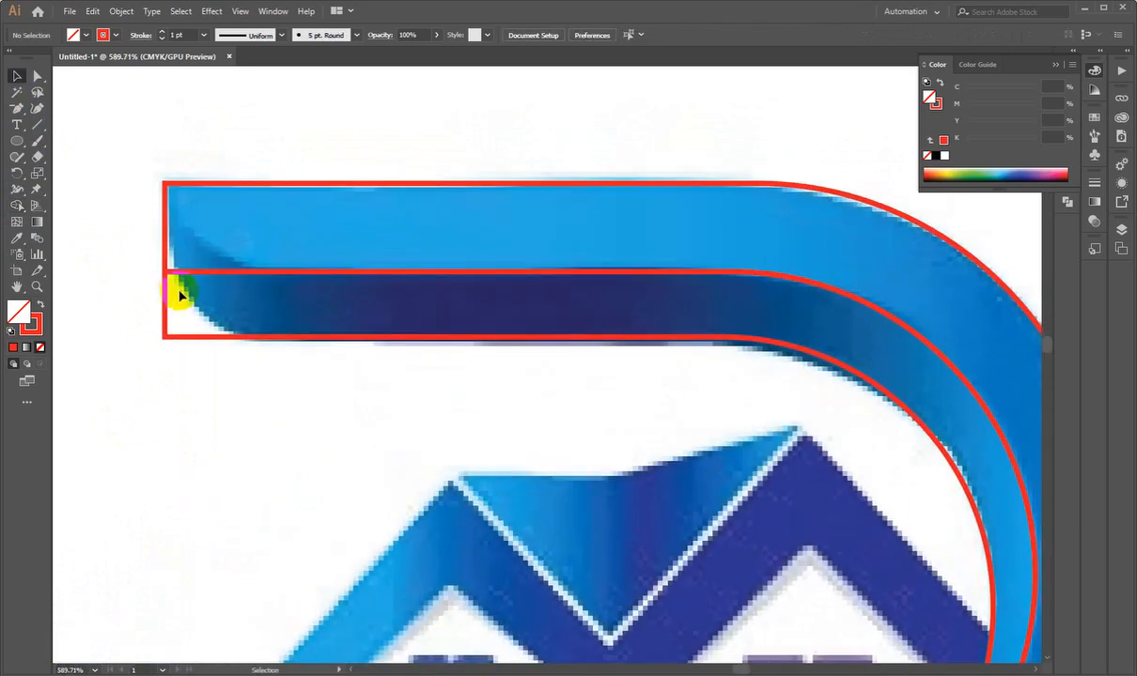
click(169, 263)
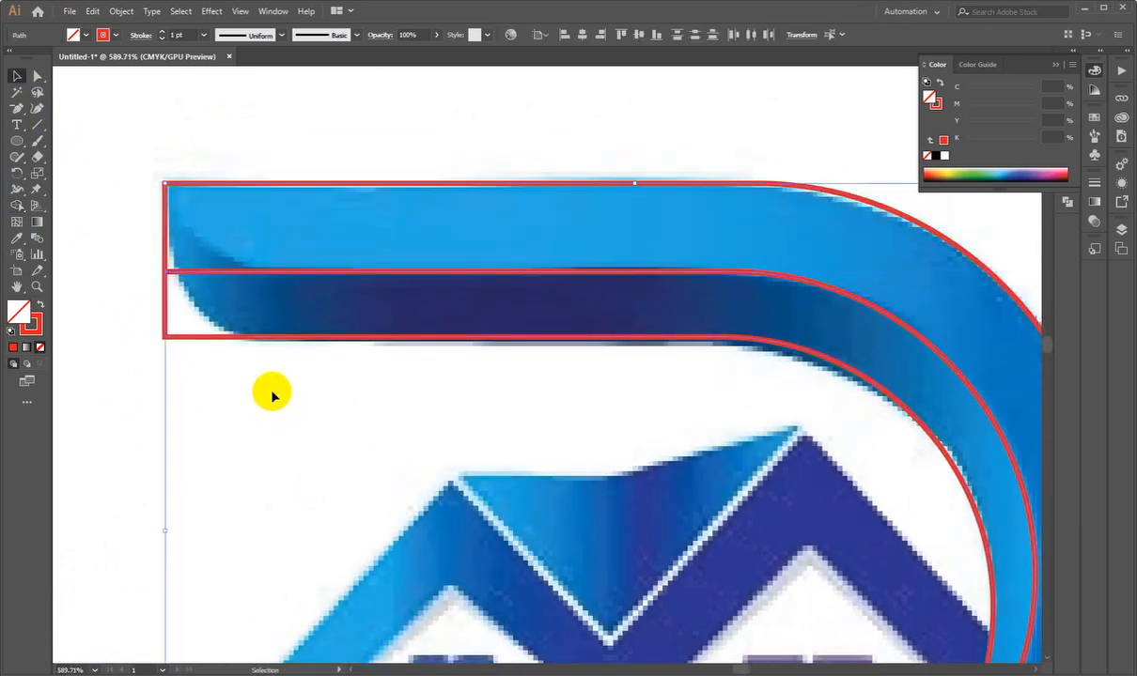
click(203, 283)
drag(192, 272, 268, 249)
key(ctrl+z)
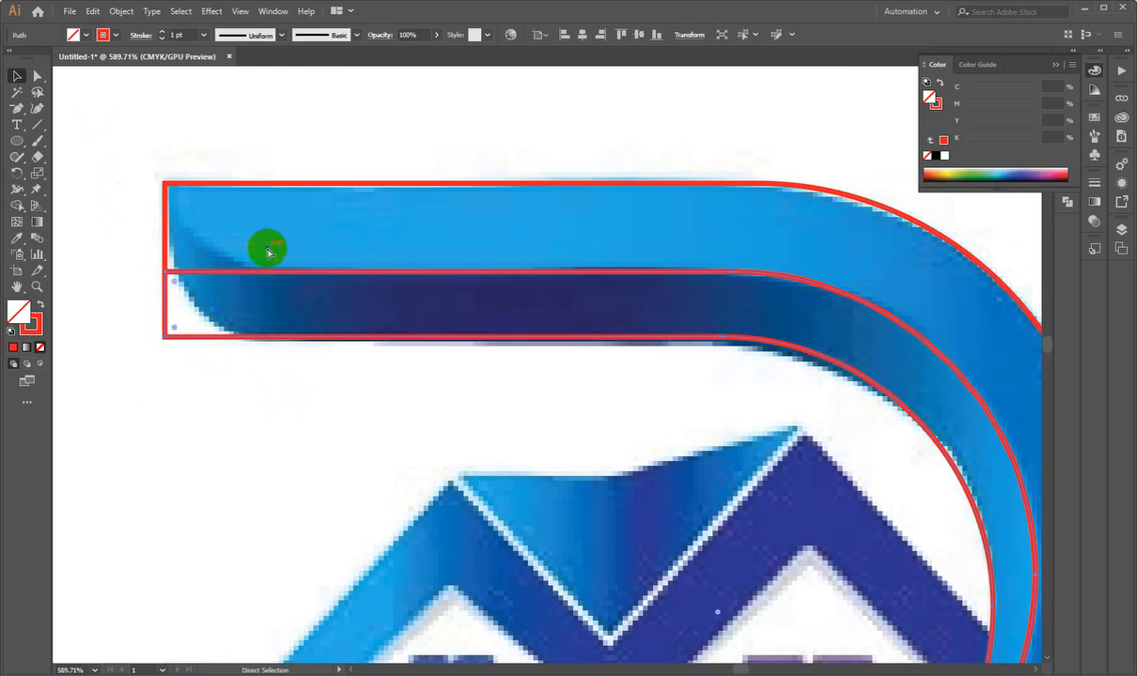
key(v)
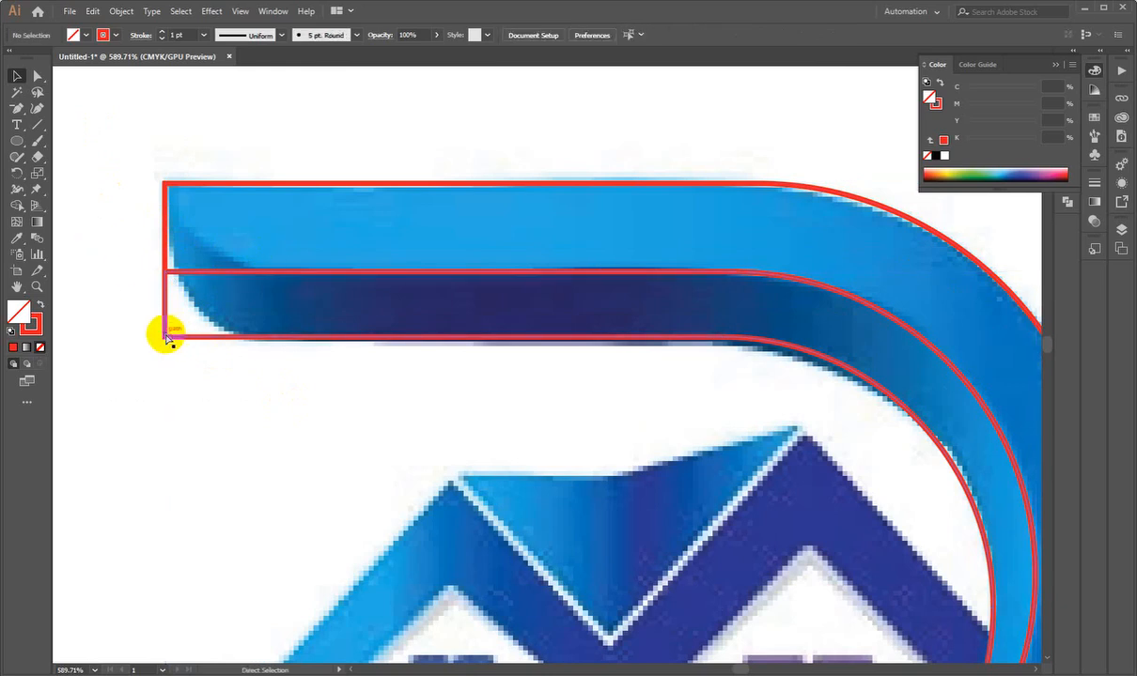
key(a)
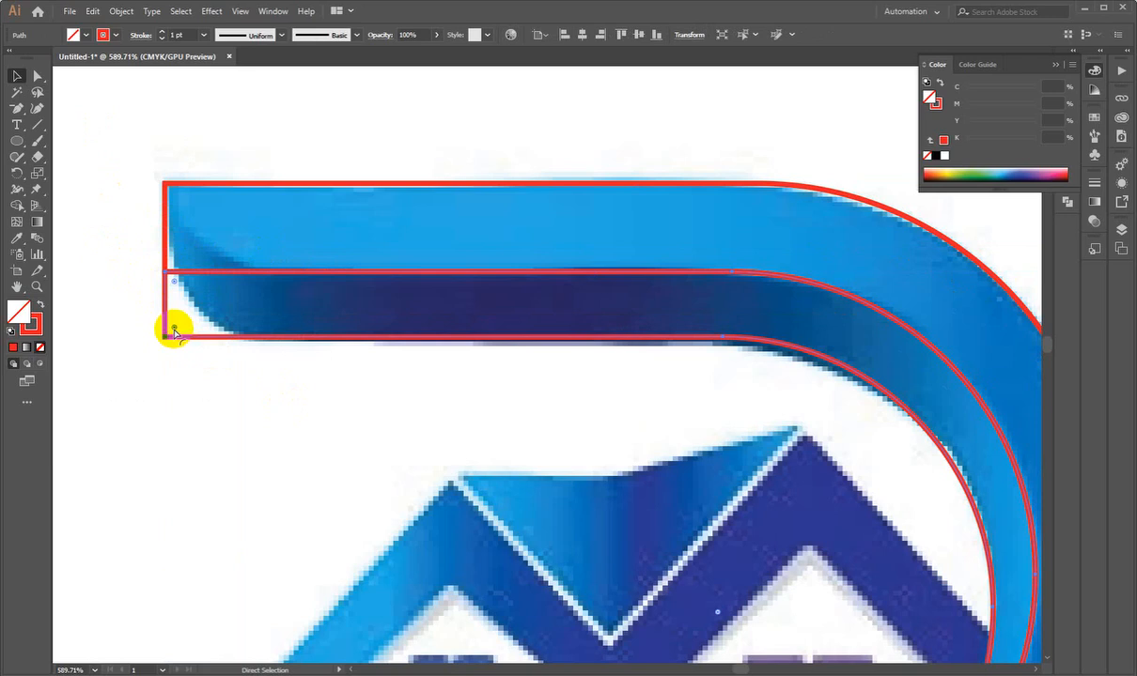
mouse_move(174, 328)
mouse_down()
mouse_move(231, 283)
mouse_move(187, 333)
mouse_up()
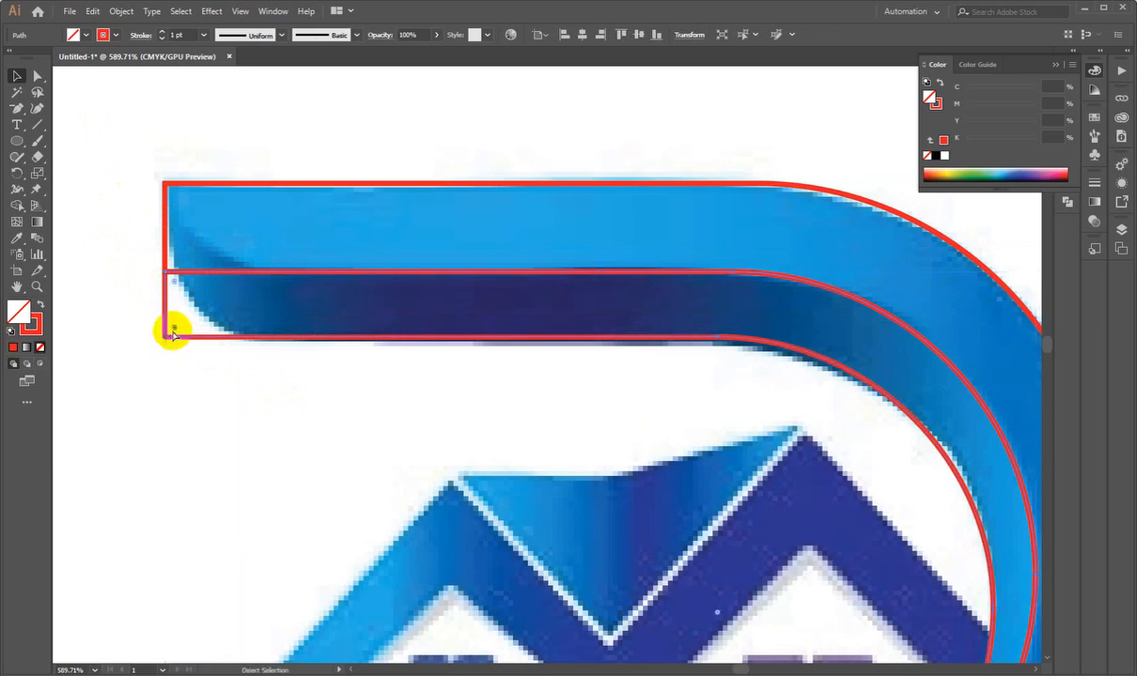
scroll(173, 335, up, 5)
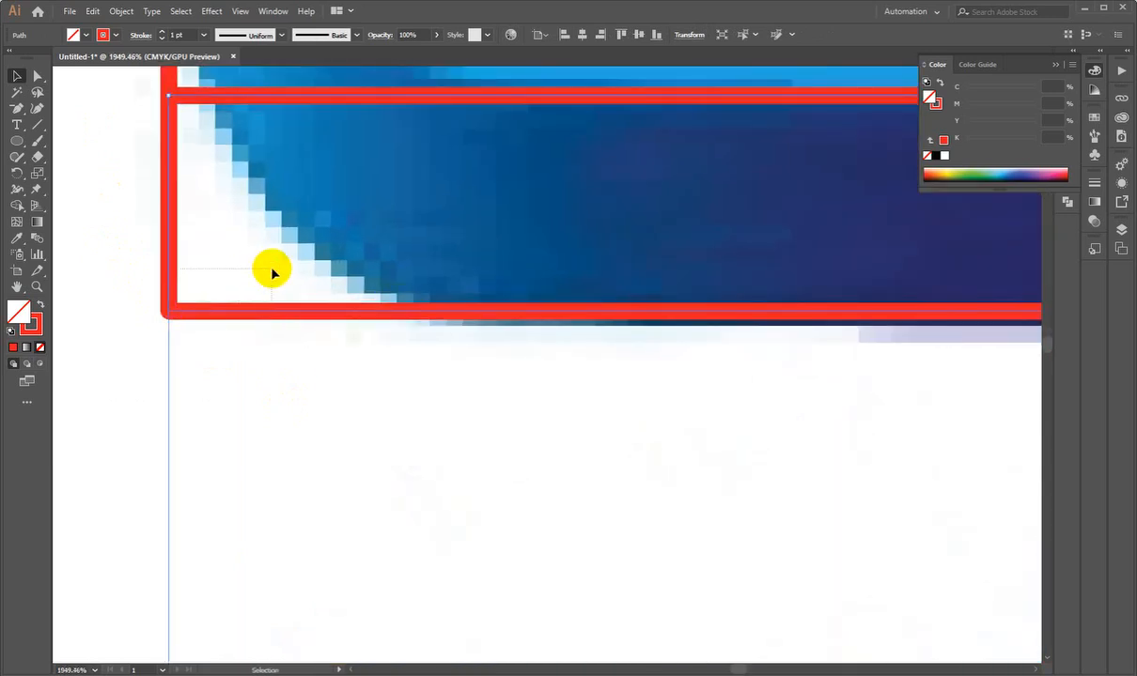
scroll(274, 274, down, 6)
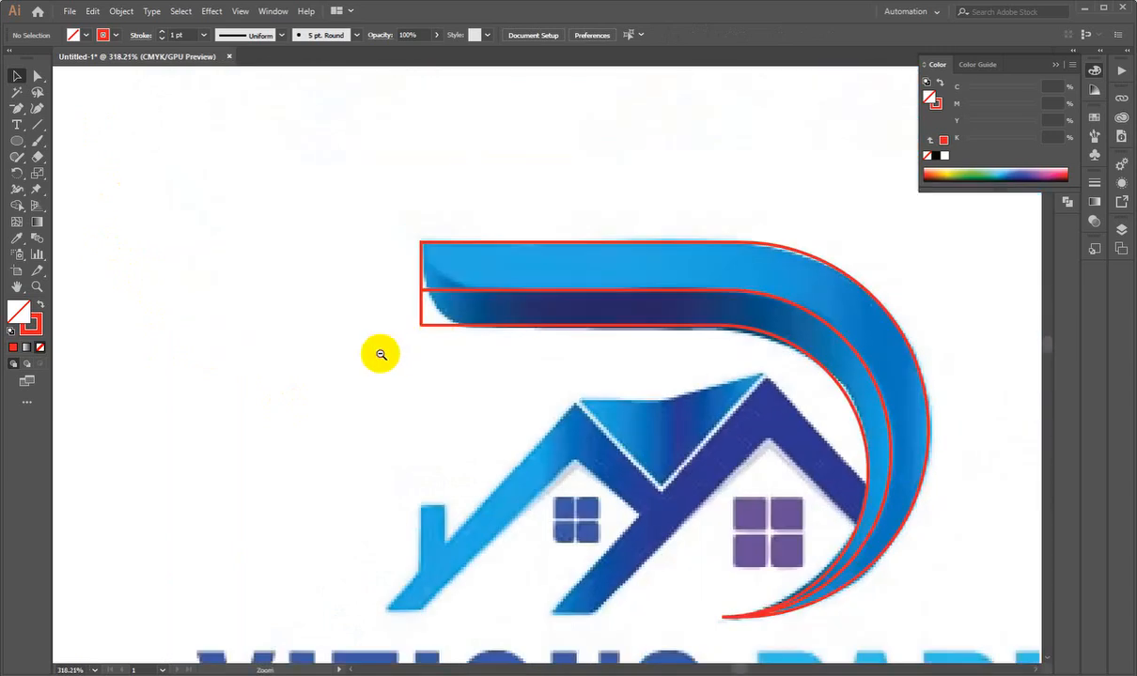
scroll(381, 354, up, 3)
click(264, 289)
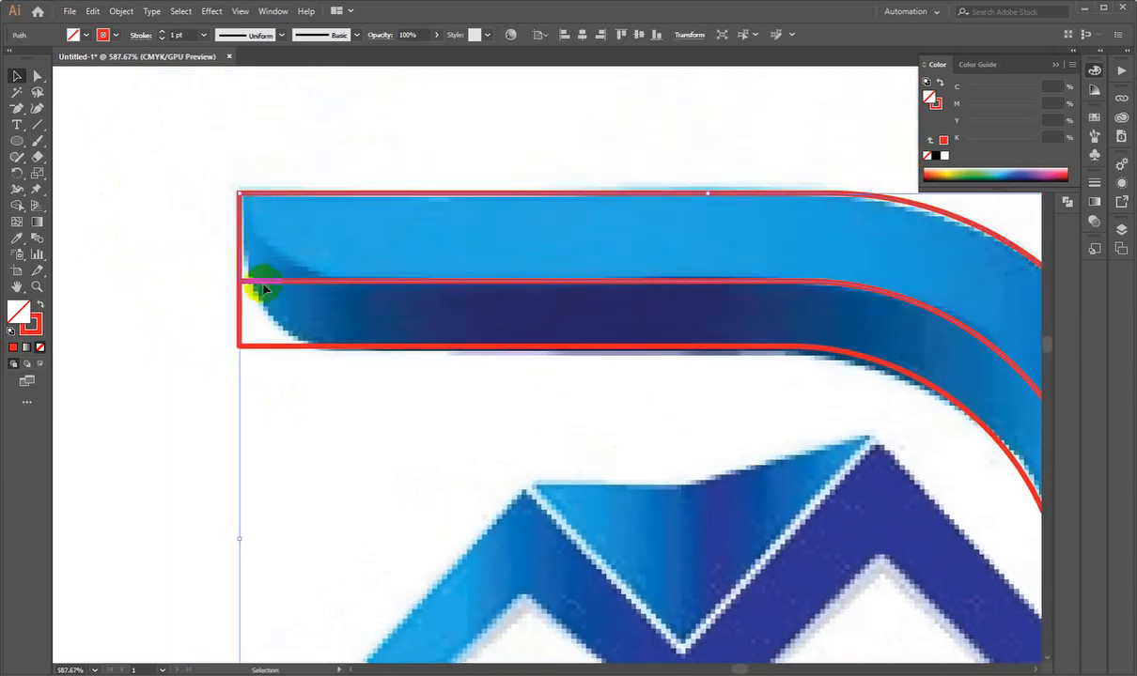
scroll(329, 300, down, 4)
scroll(391, 291, up, 4)
drag(388, 273, 433, 169)
key(ctrl+z)
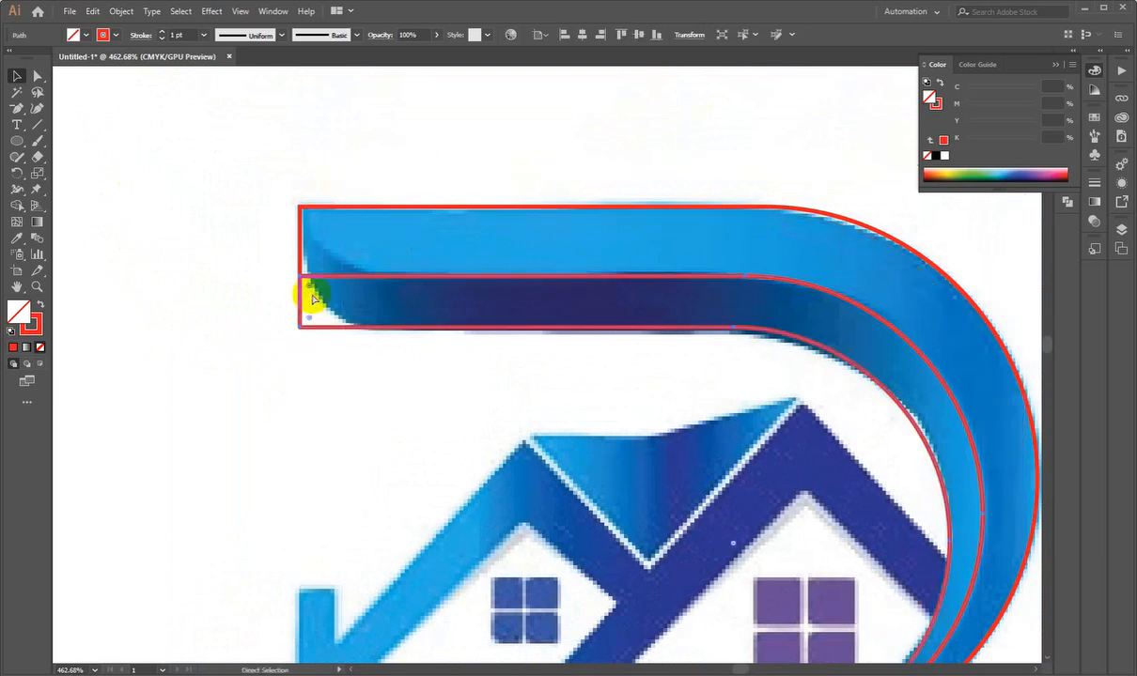
- Round the lower-left corner of the swoosh's dark lower band to follow the curved end in the reference
scroll(278, 319, up, 5)
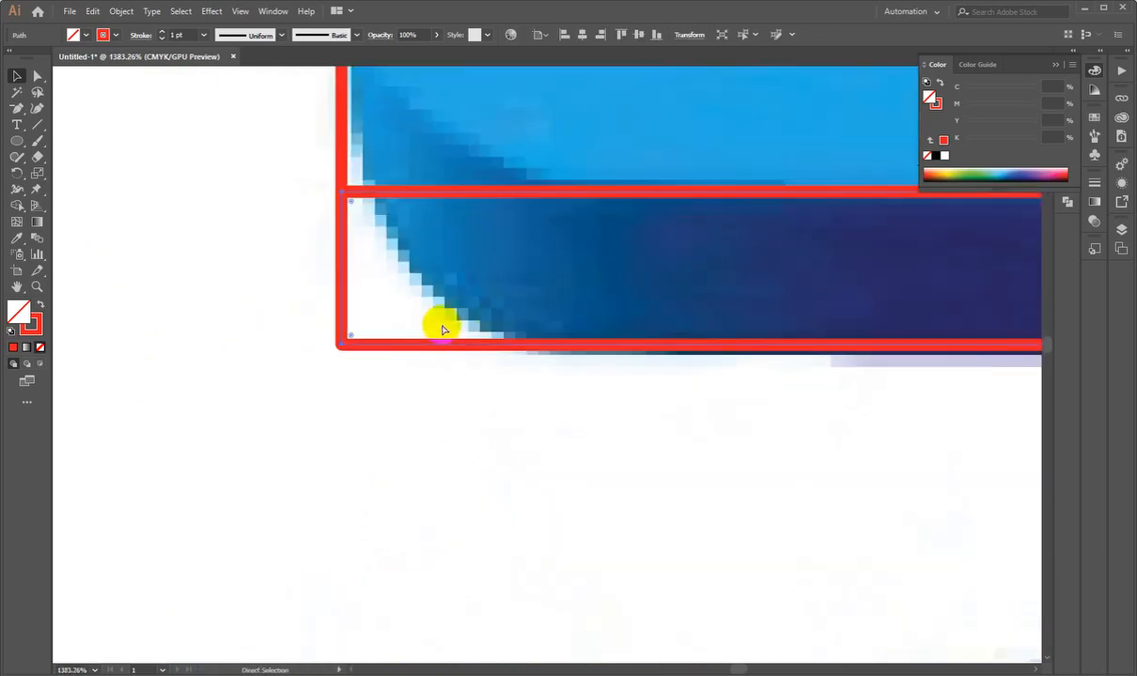
drag(350, 338, 631, 176)
scroll(632, 176, down, 6)
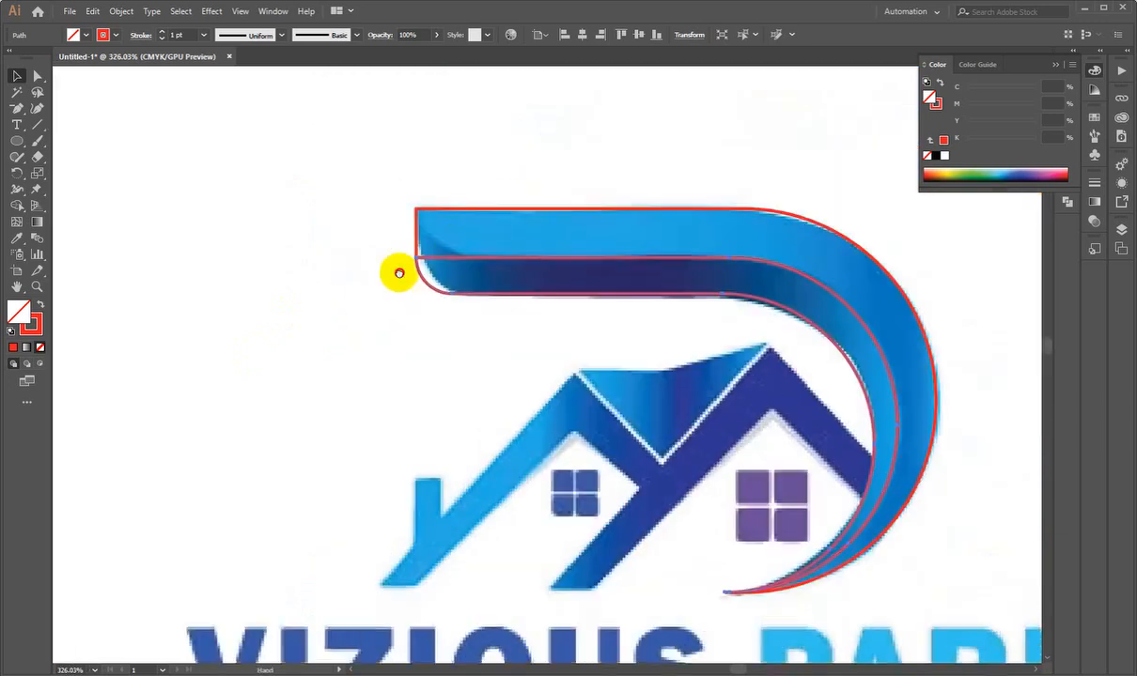
- Round the lower-left corner of the swoosh's upper band so it curves into the boundary between the bands, and deselect
scroll(396, 272, up, 5)
click(261, 307)
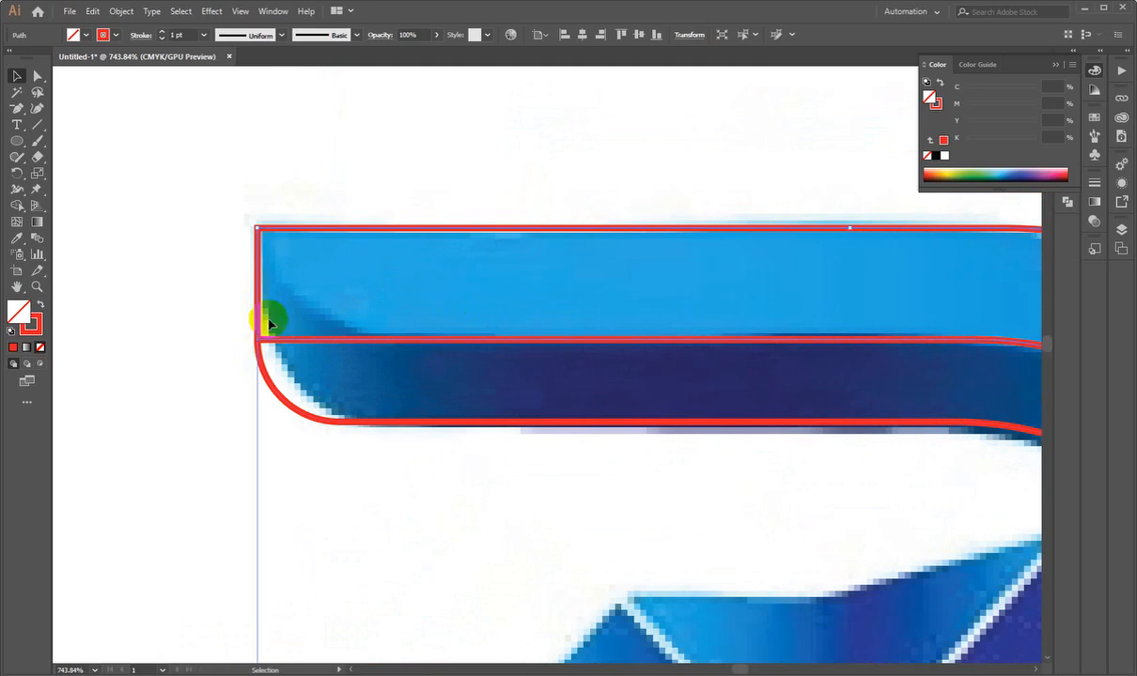
drag(267, 331, 414, 228)
scroll(345, 287, up, 1)
scroll(346, 291, up, 5)
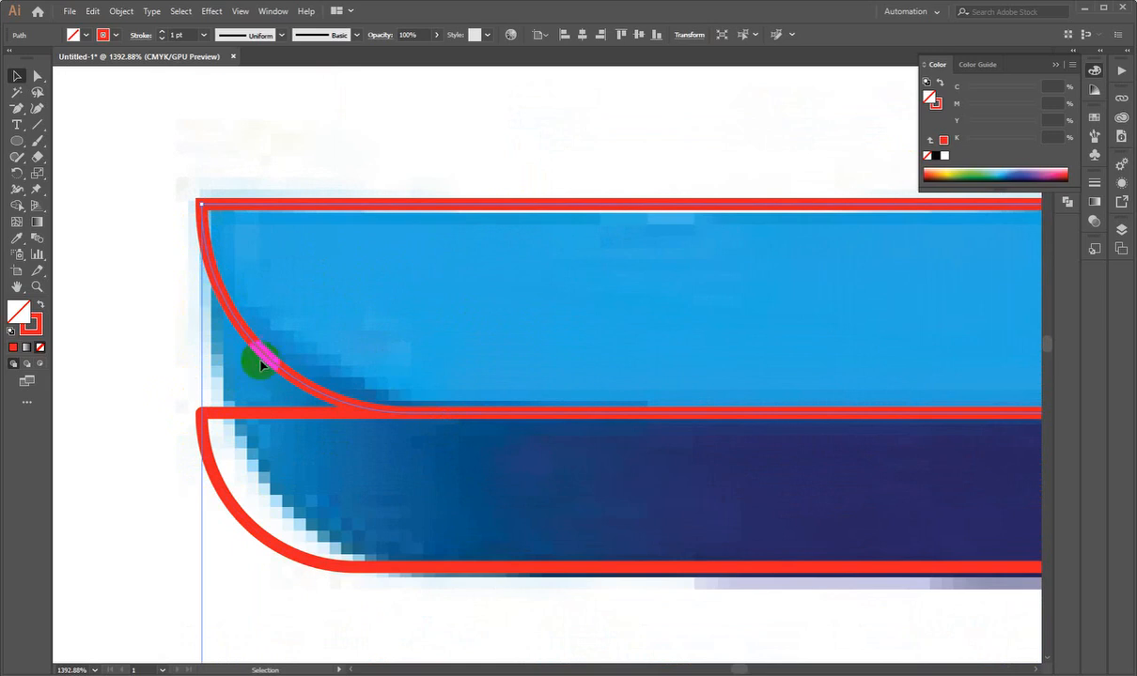
scroll(368, 327, down, 2)
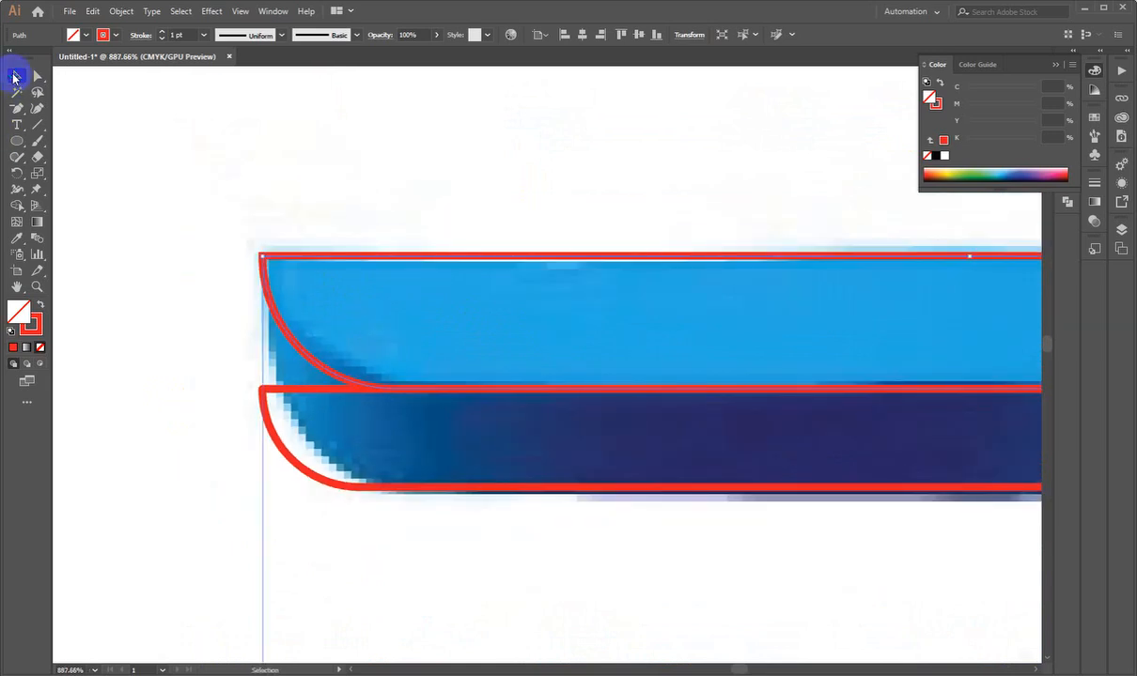
click(120, 114)
scroll(373, 406, up, 2)
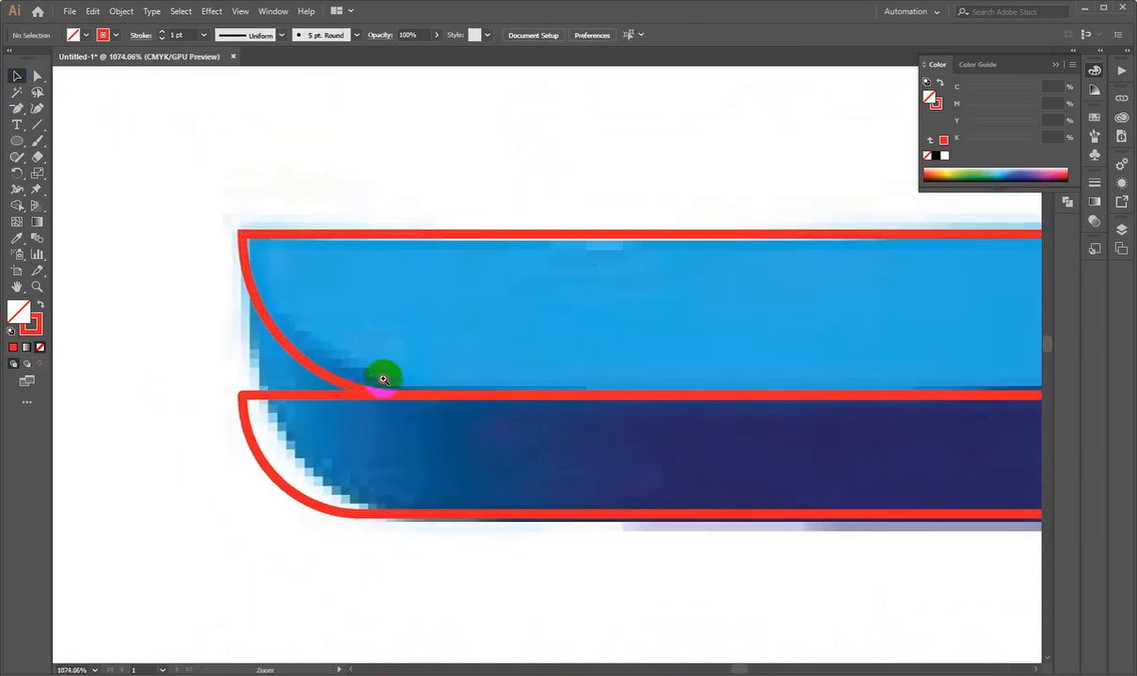
scroll(383, 379, down, 1)
drag(23, 143, 71, 145)
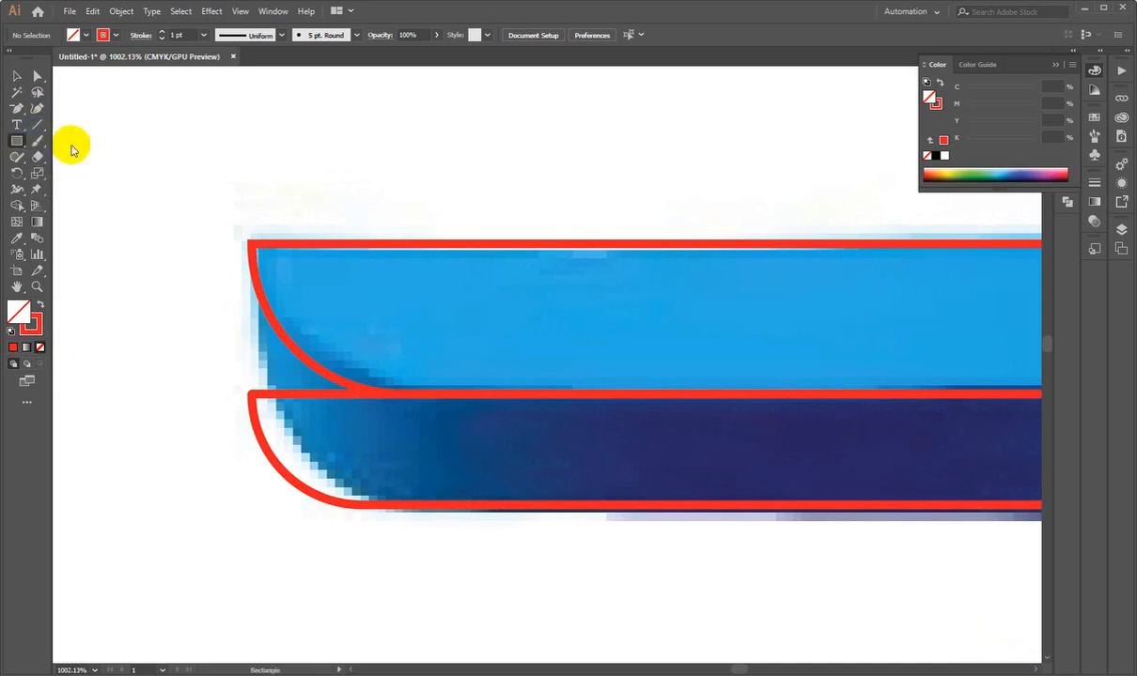
scroll(296, 309, up, 2)
drag(235, 227, 437, 452)
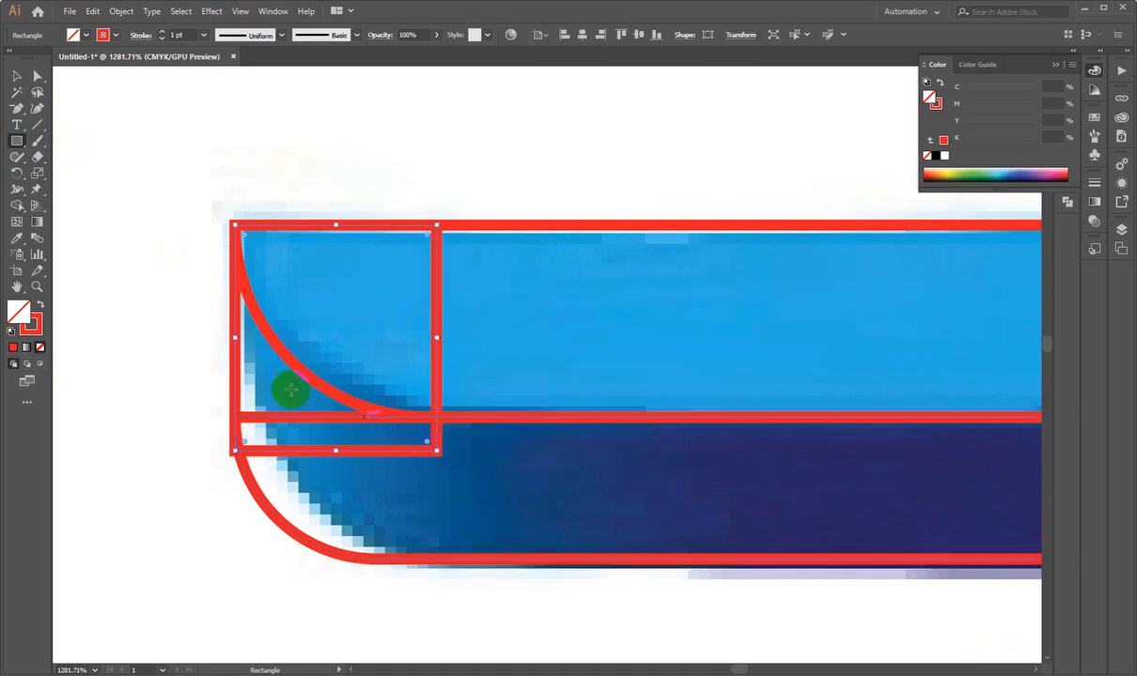
key(ctrl+z)
click(16, 76)
scroll(279, 433, up, 1)
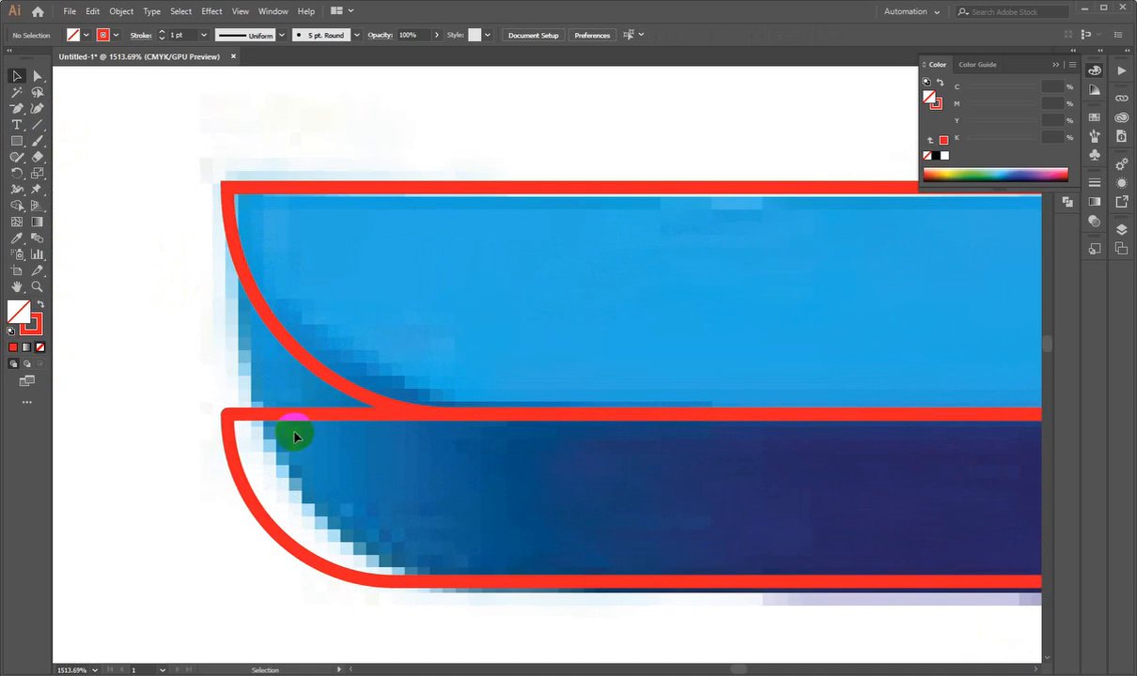
- Draw a rectangle about 4.9 mm by 6.9 mm from the swoosh's upper-left corner, overlapping the rounded ends of both bands
click(16, 140)
drag(227, 188, 406, 436)
click(16, 75)
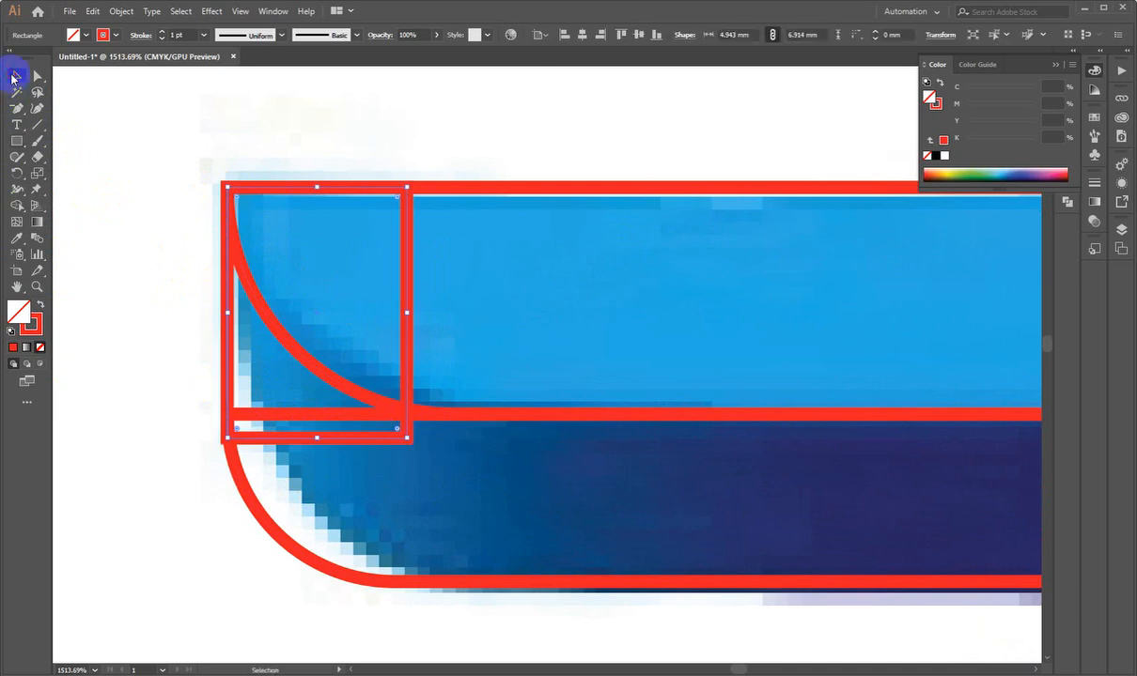
- Select the rectangle and both bands and use Shape Builder to merge the left corner area into the lower band and reunite the upper band
drag(108, 89, 390, 492)
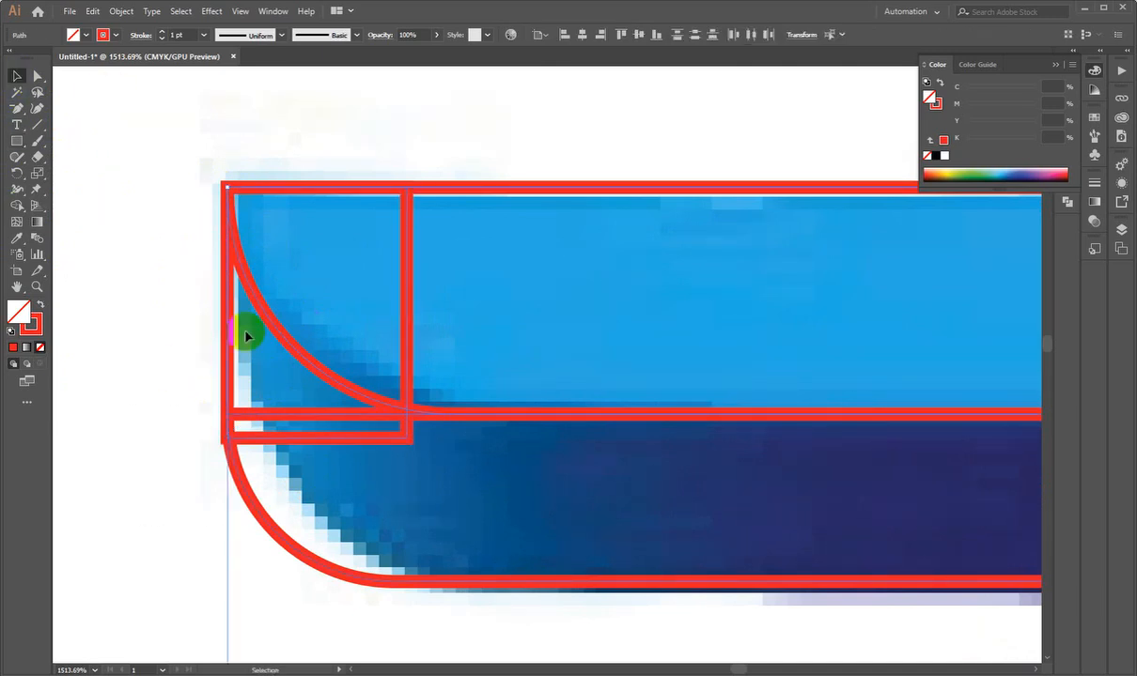
click(16, 205)
drag(308, 455, 279, 382)
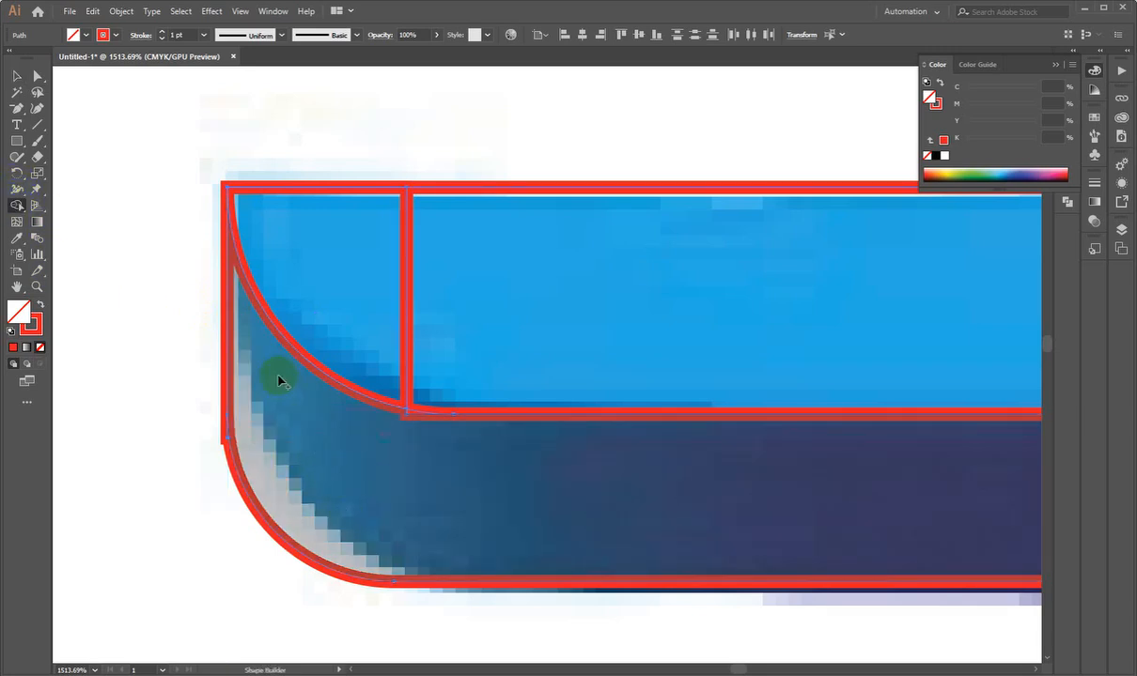
drag(617, 314, 329, 332)
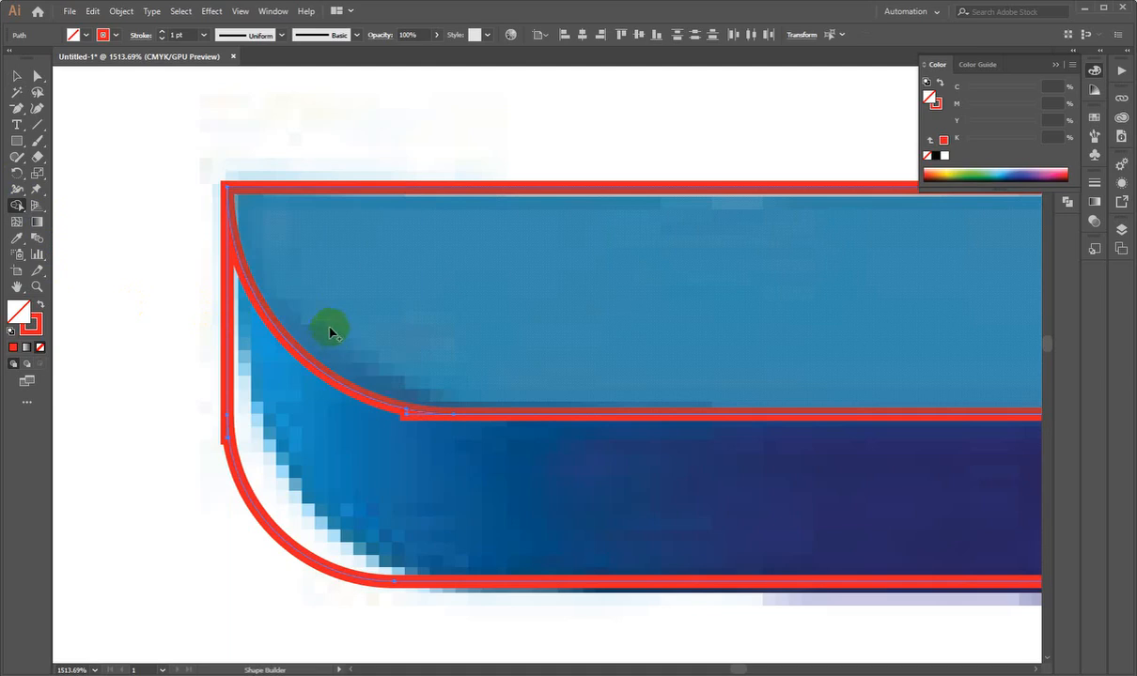
- Merge the small leftover sliver where the upper band's curve meets the boundary line using Shape Builder
key(ctrl+space)
drag(484, 489, 573, 490)
drag(260, 268, 226, 229)
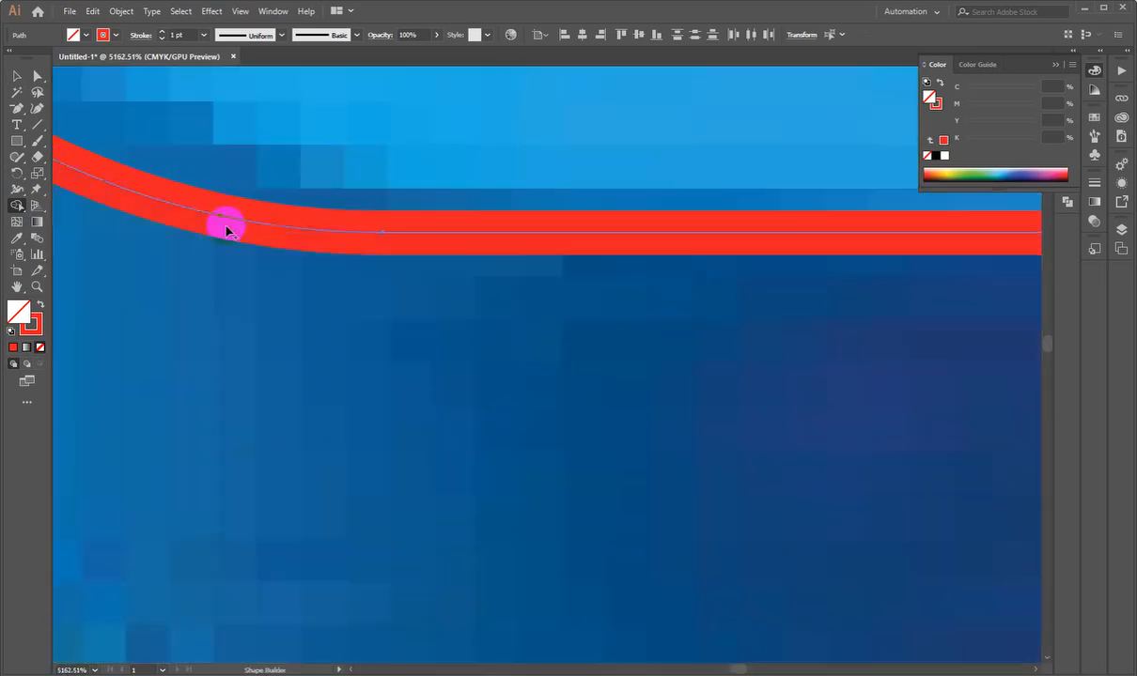
key(ctrl+space)
mouse_move(611, 300)
mouse_down()
mouse_move(373, 375)
mouse_move(385, 434)
mouse_move(661, 340)
mouse_up()
- Clean up the overlap on the lower band's left edge with Shape Builder, undoing the removed outline, and deselect the bands
key(space)
key(ctrl+space)
mouse_move(355, 244)
mouse_down()
mouse_move(451, 269)
mouse_move(446, 246)
mouse_move(449, 279)
mouse_up()
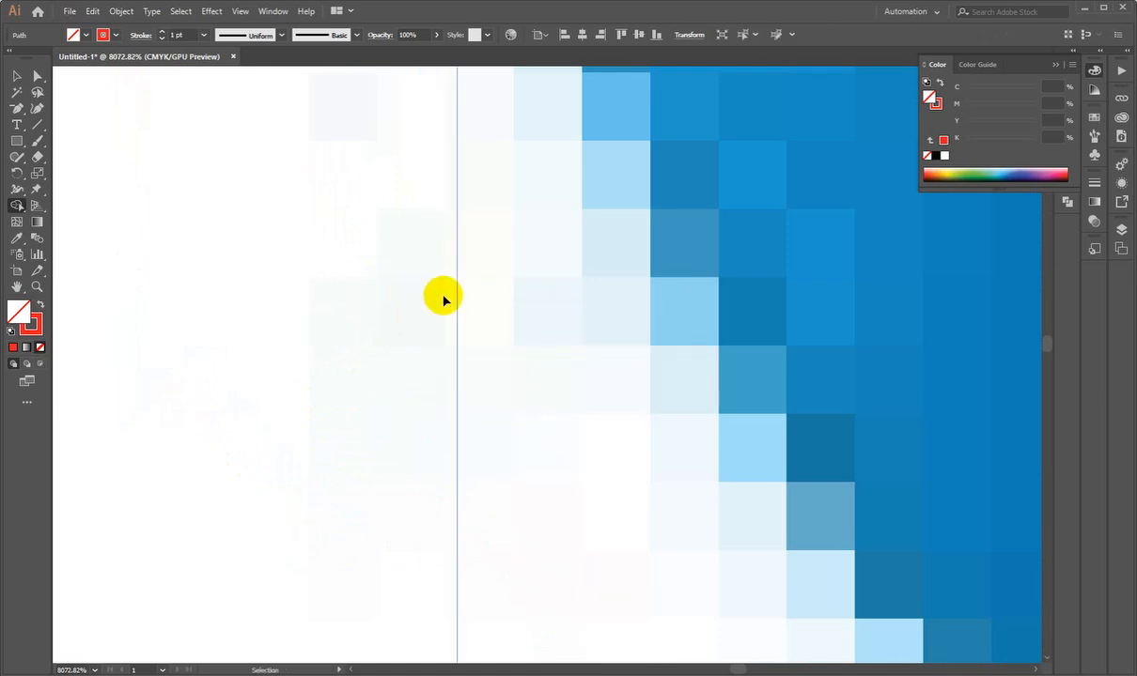
key(ctrl+z)
mouse_move(433, 150)
mouse_down()
mouse_move(452, 258)
mouse_move(436, 310)
mouse_move(479, 284)
mouse_up()
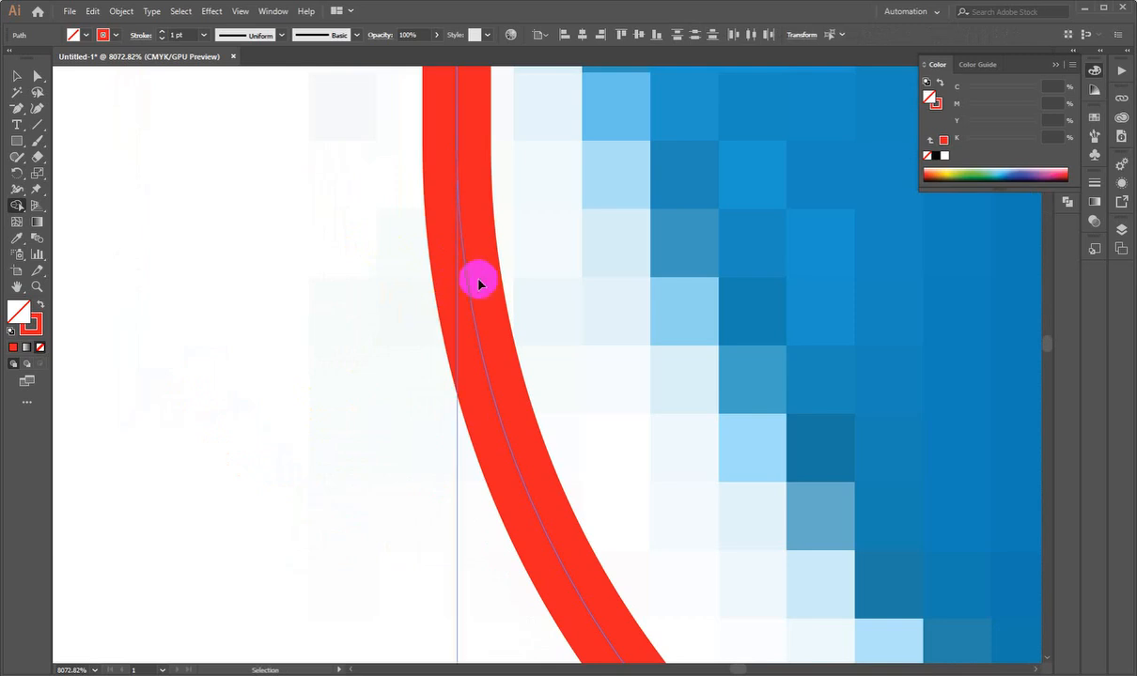
drag(736, 314, 306, 353)
drag(804, 273, 373, 301)
drag(581, 258, 503, 282)
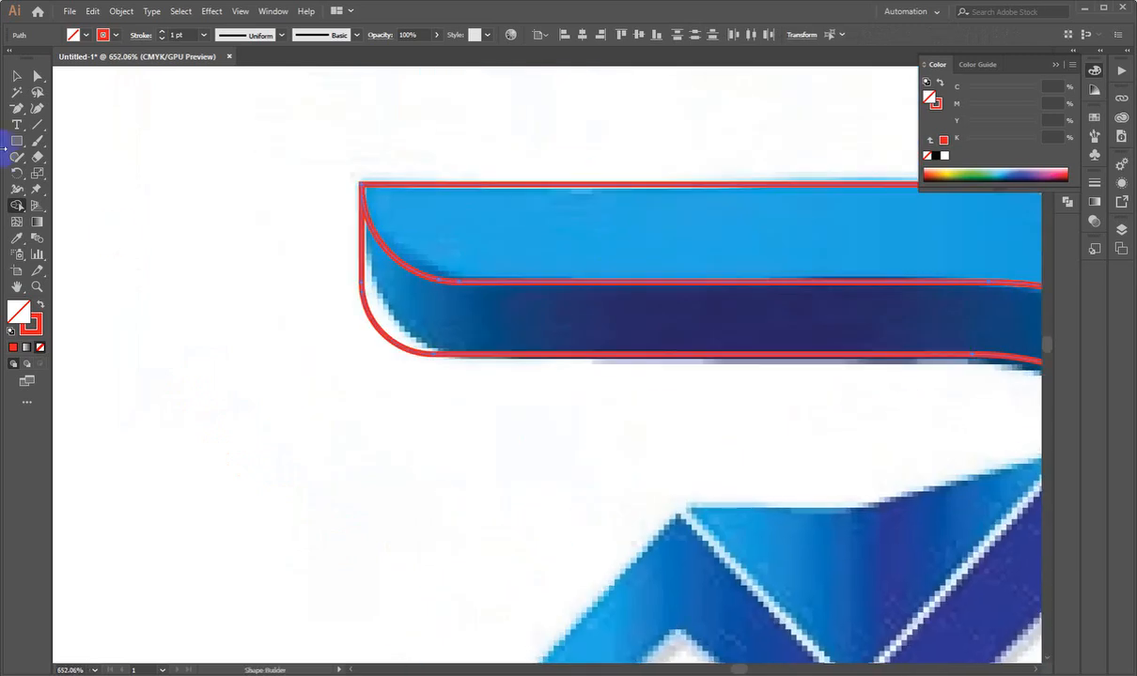
click(17, 77)
drag(616, 259, 186, 282)
drag(652, 298, 446, 339)
click(559, 352)
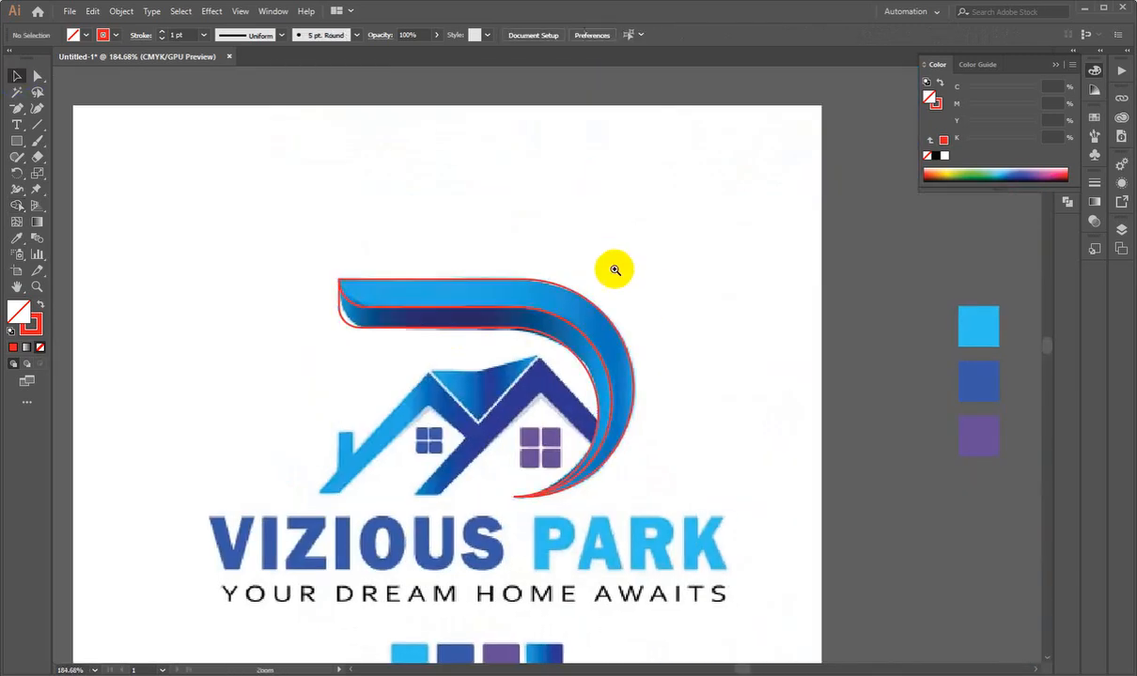
- Fill the swoosh's lower band with the light blue sampled from the swatch beside the artboard, without a stroke
click(614, 269)
click(291, 348)
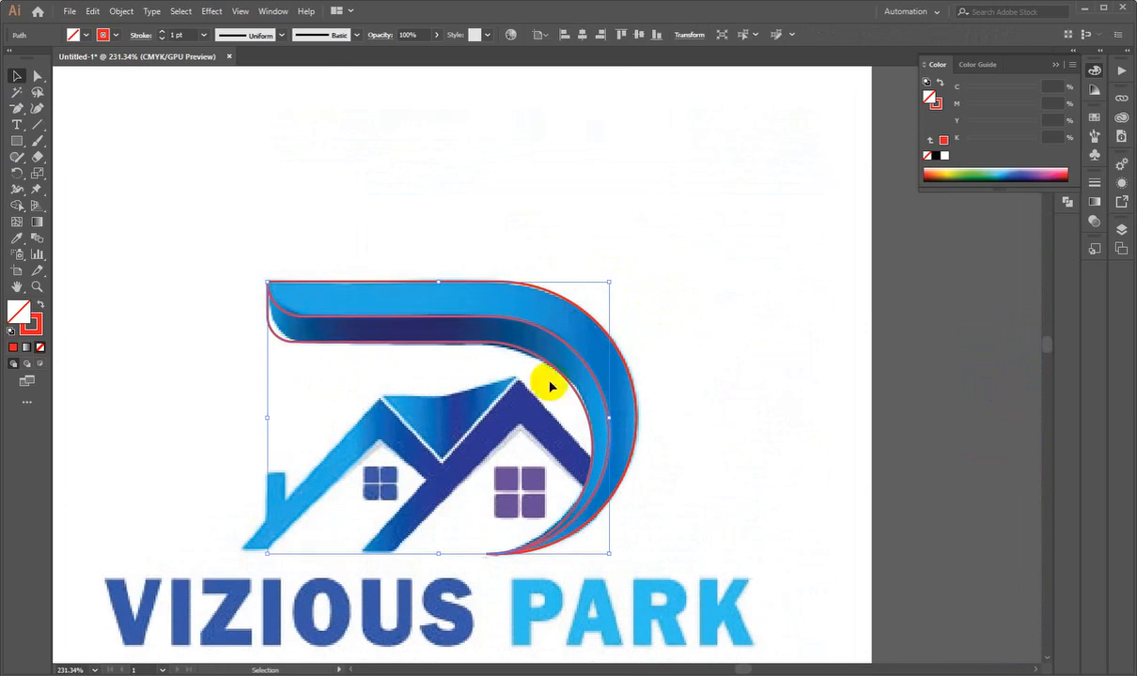
drag(461, 254, 334, 282)
click(764, 287)
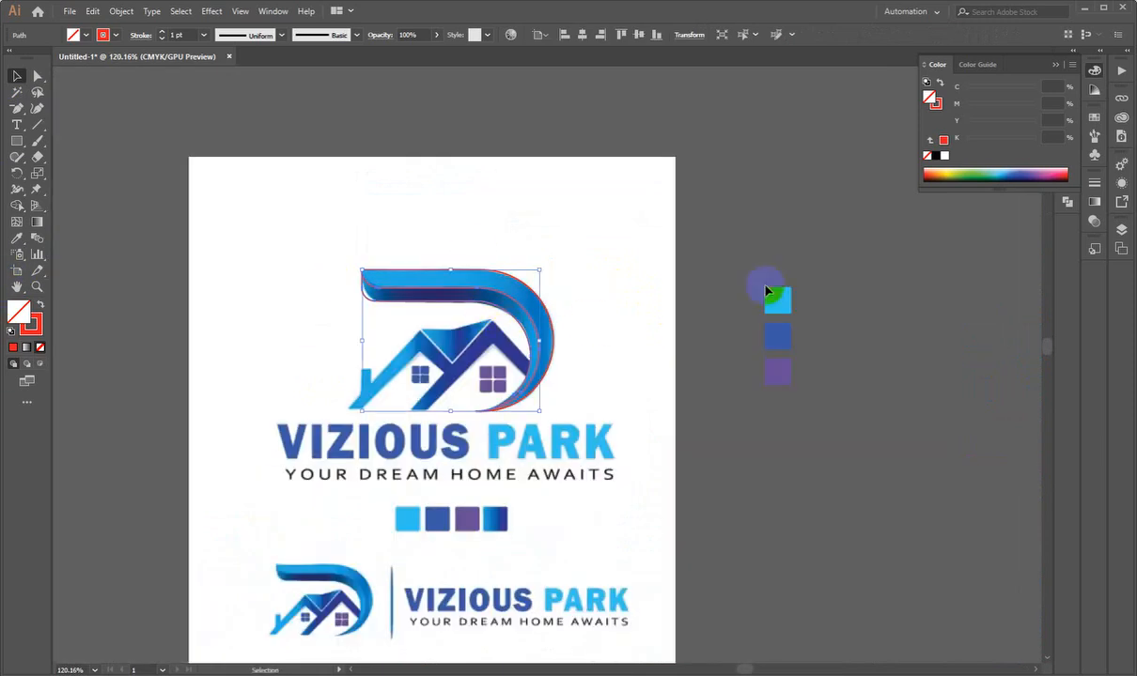
drag(460, 247, 545, 250)
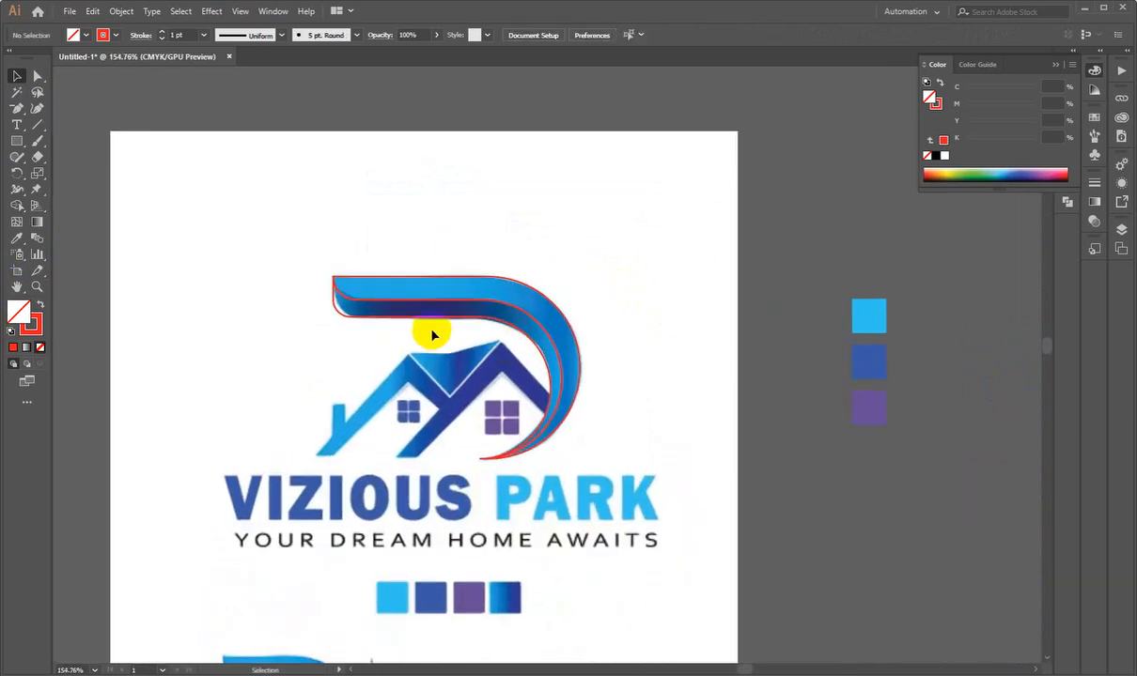
click(331, 308)
click(17, 222)
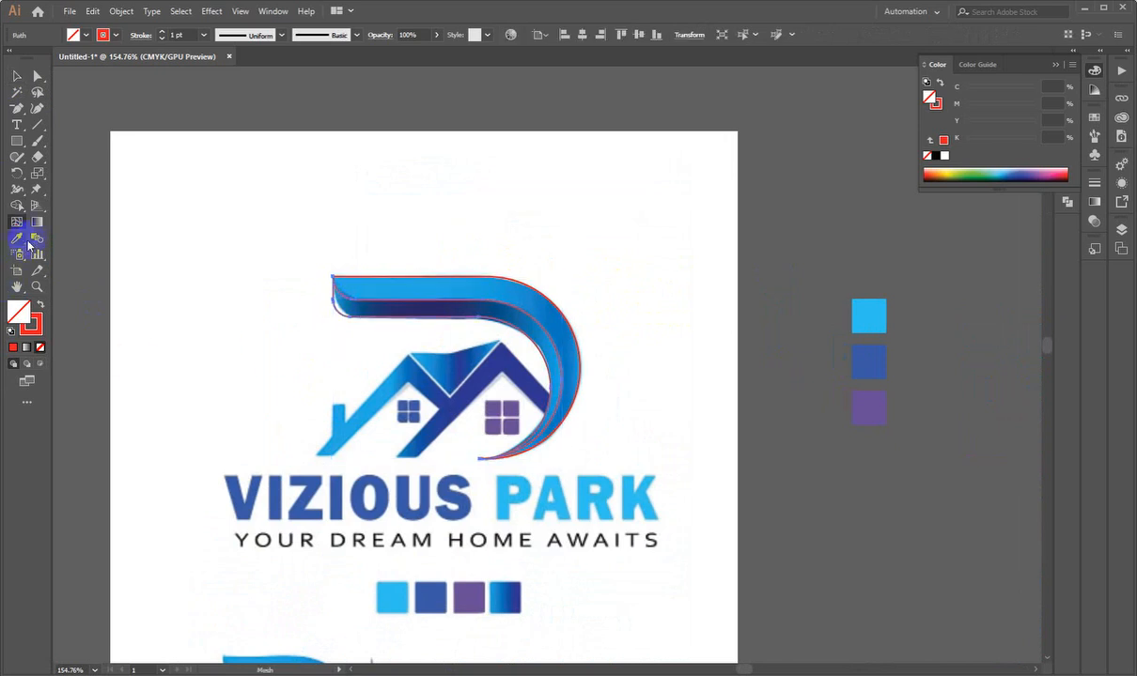
click(18, 239)
click(881, 316)
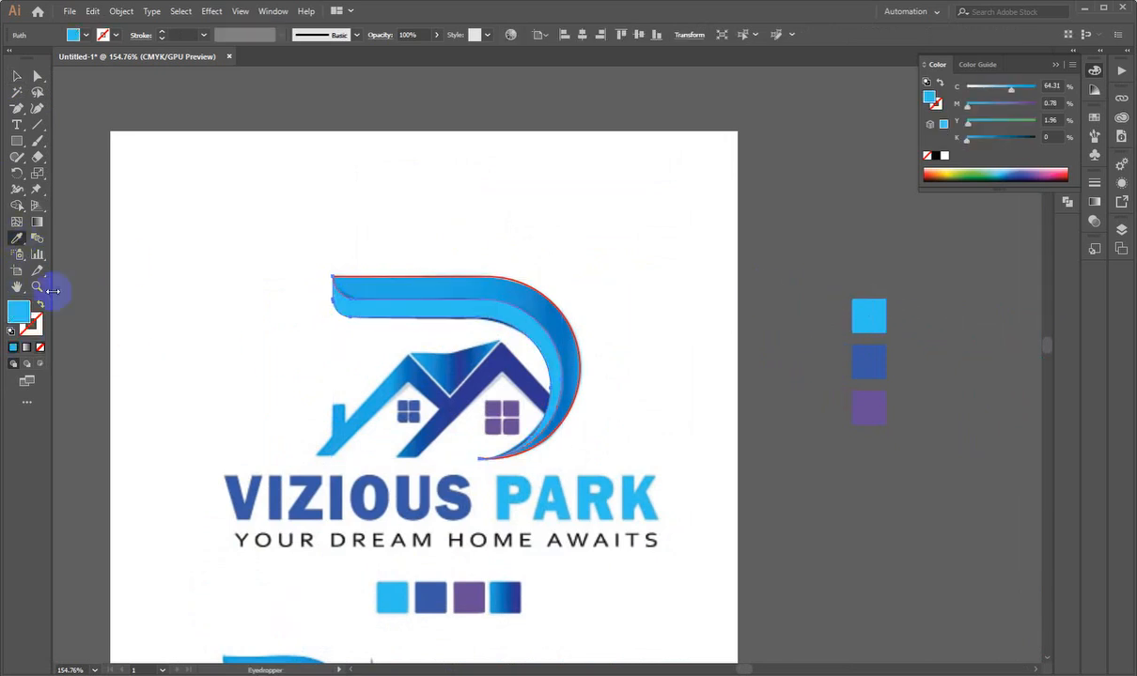
click(21, 70)
- Fill the swoosh's upper band with the dark blue sampled from the swatch beside the artboard, without a stroke
scroll(540, 296, up, 2)
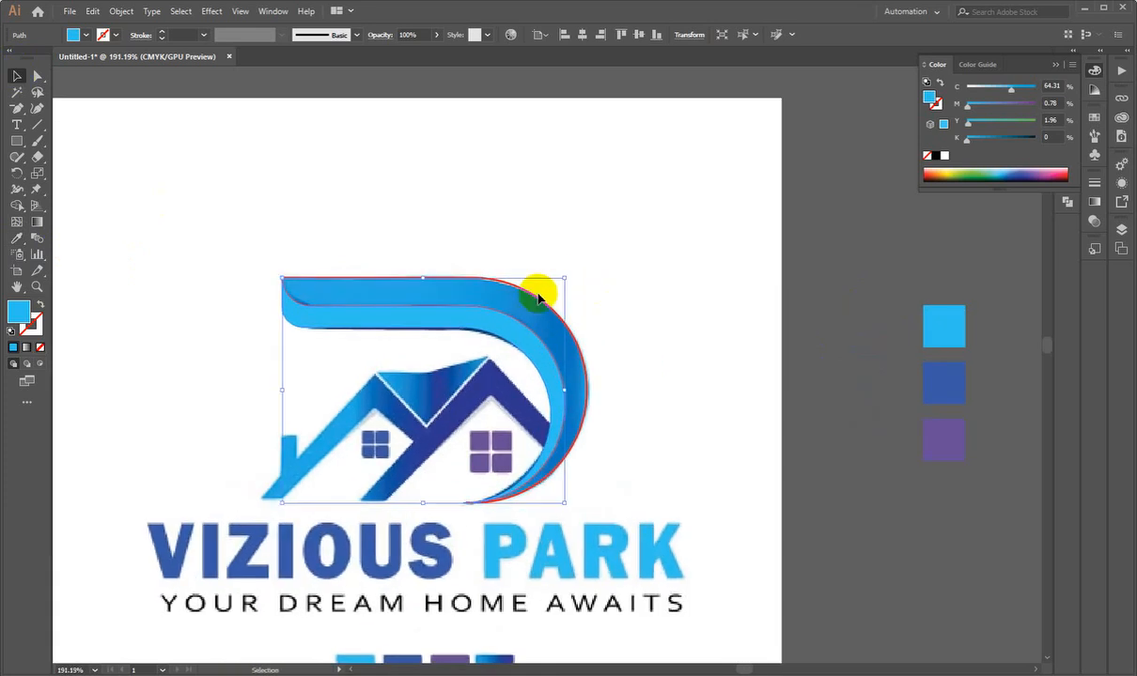
click(538, 303)
click(16, 239)
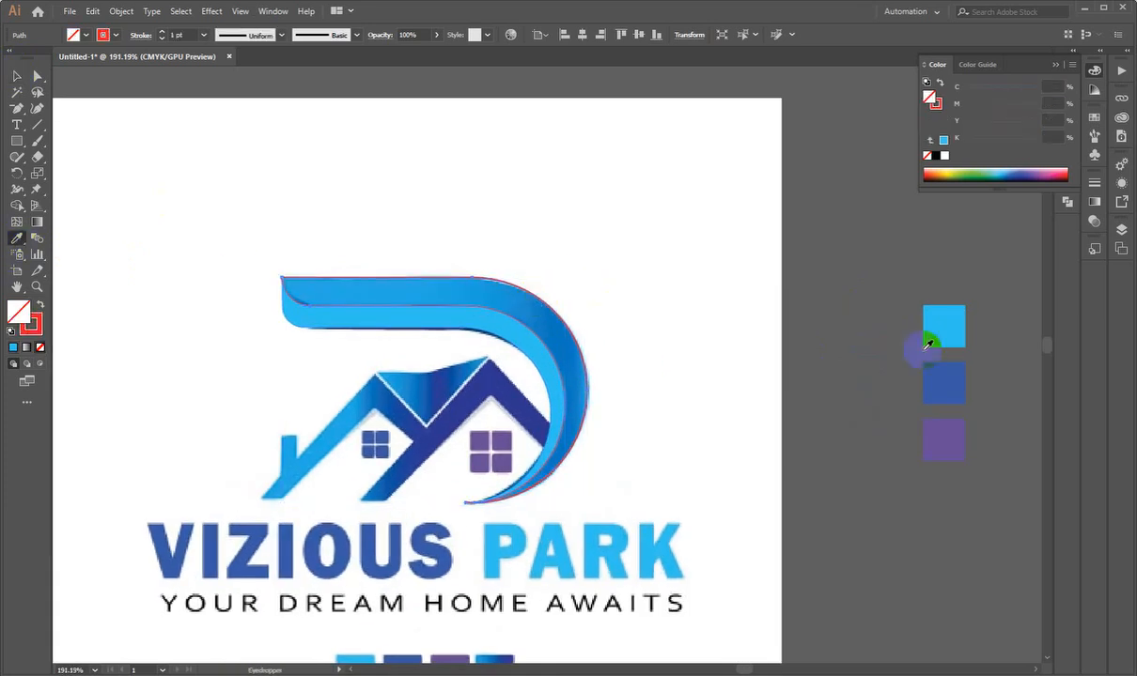
click(936, 380)
click(17, 75)
click(123, 180)
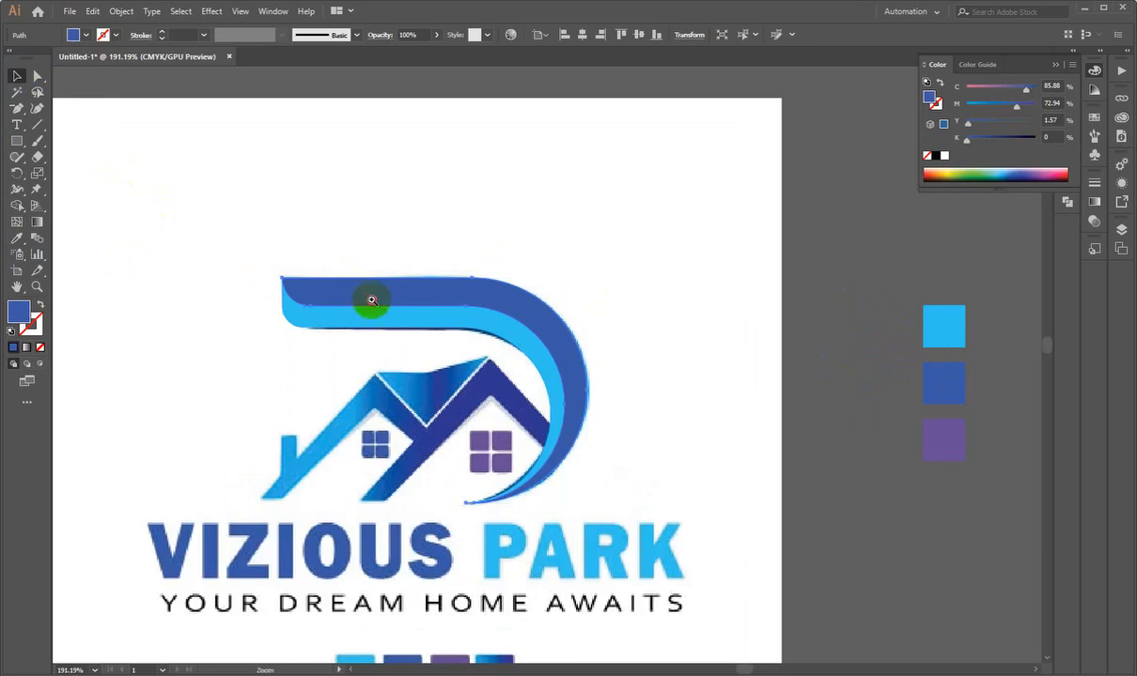
drag(370, 299, 451, 300)
drag(218, 395, 245, 396)
key(a)
click(248, 341)
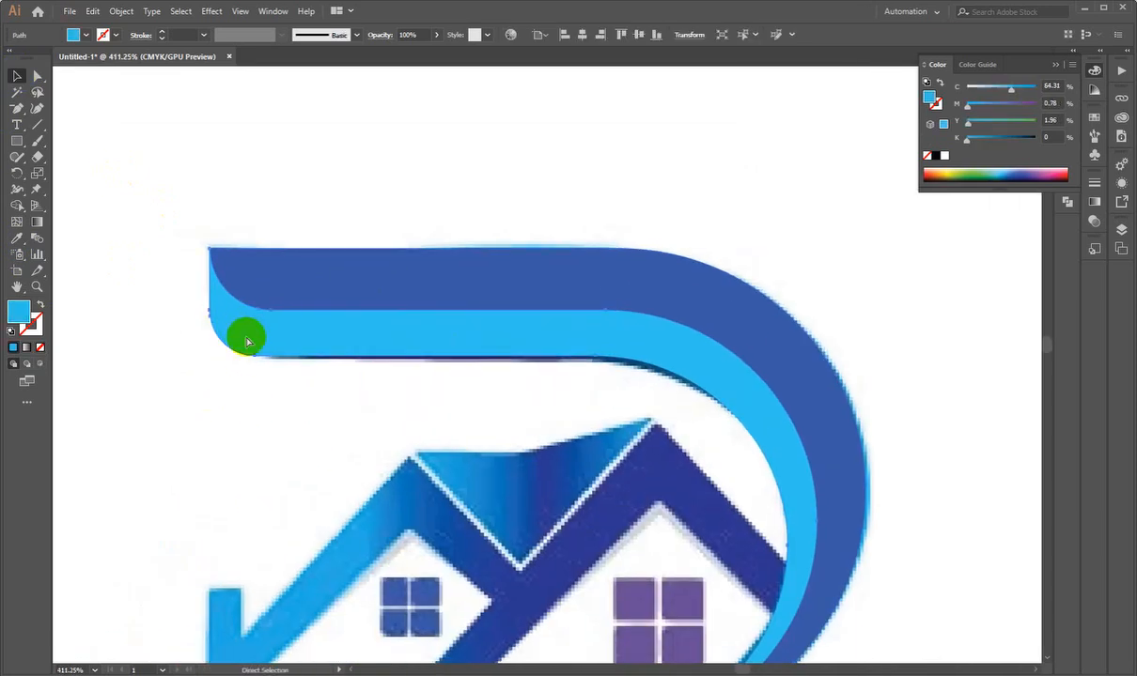
key(z)
drag(216, 342, 337, 325)
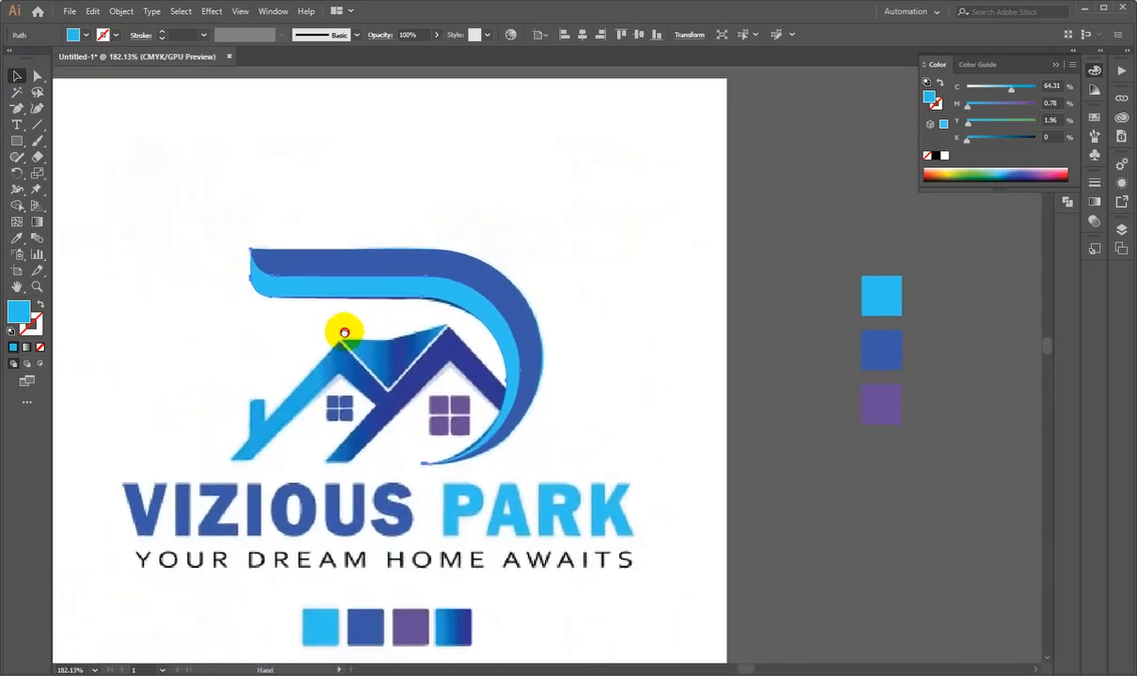
click(18, 77)
click(159, 305)
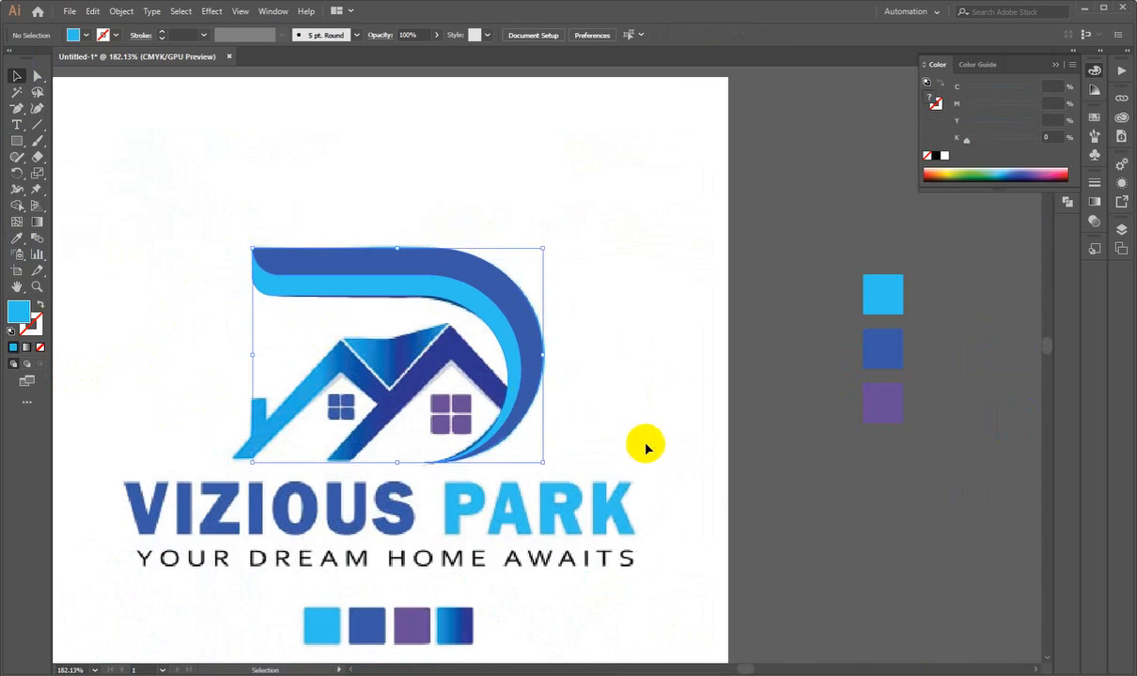
click(507, 413)
drag(508, 414, 883, 400)
key(ctrl+z)
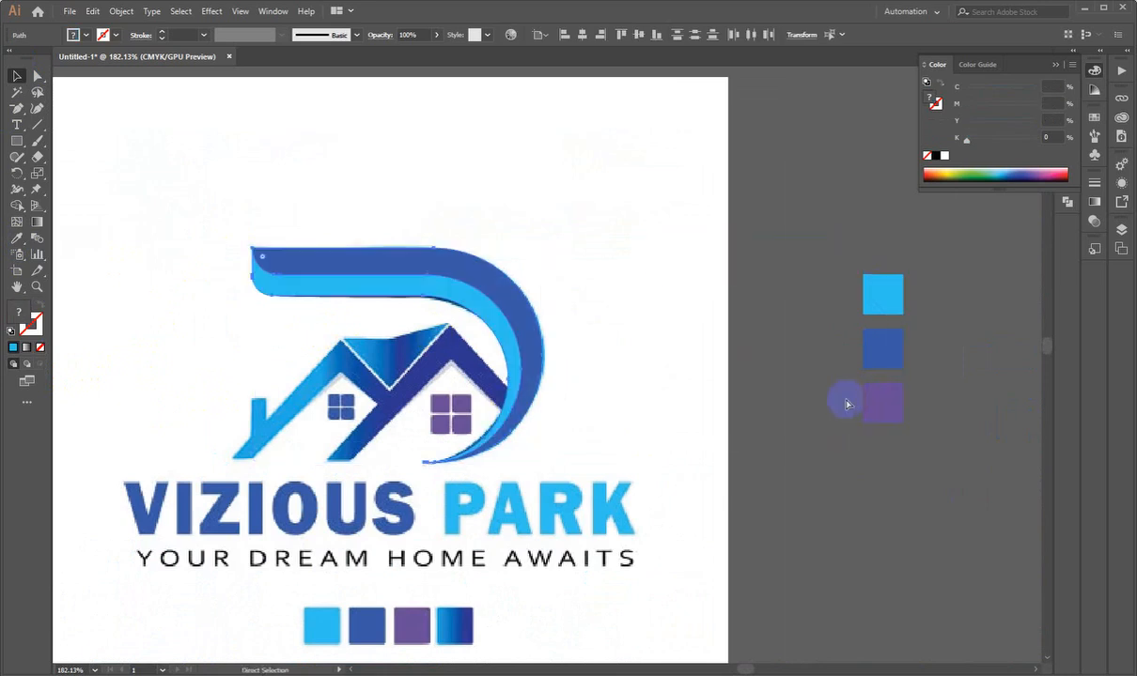
click(700, 423)
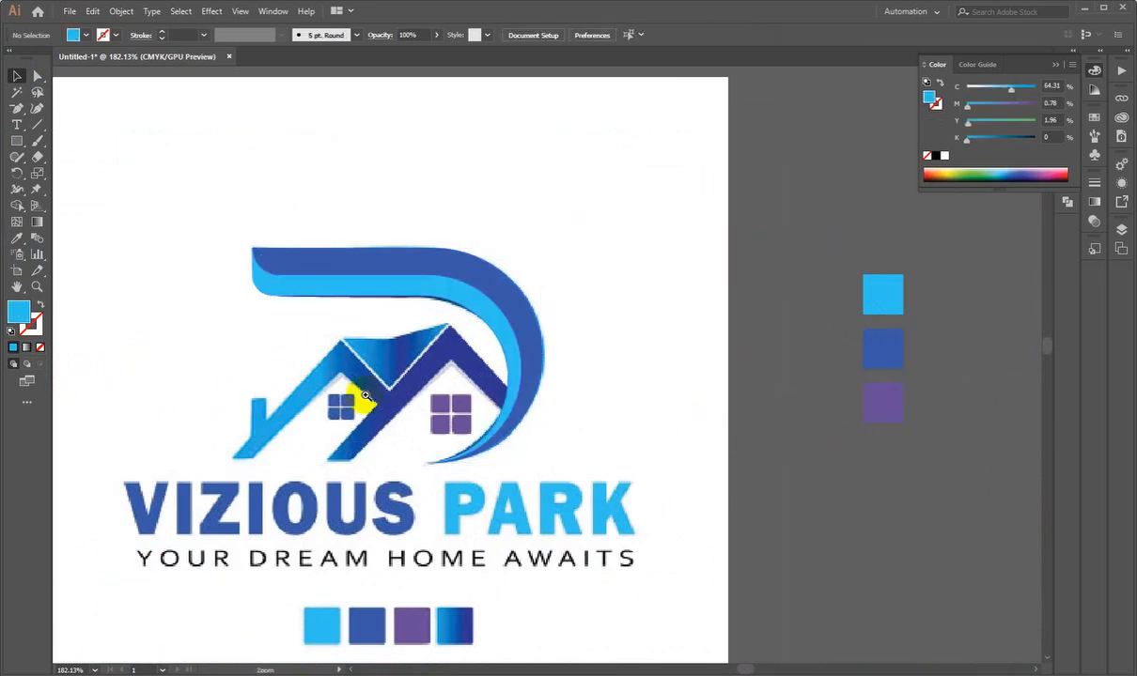
- Draw a straight diagonal line along the upper edge of the long central roof beam, from the right peak past the beam's foot
drag(362, 398, 482, 330)
drag(325, 355, 376, 395)
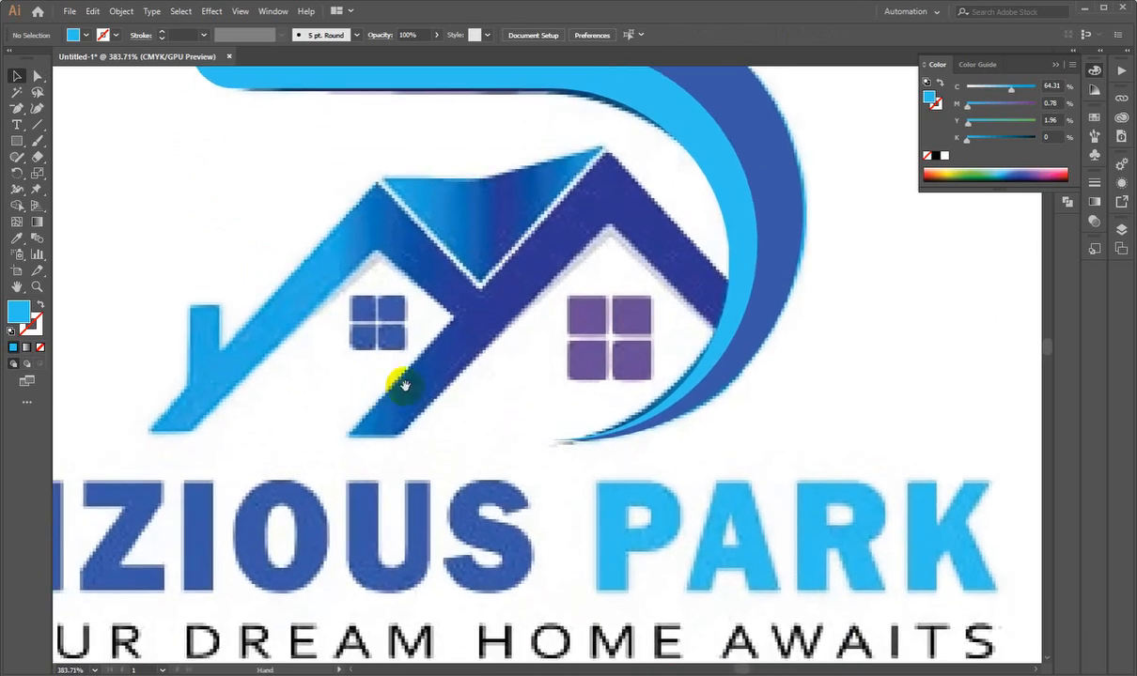
drag(519, 352, 471, 361)
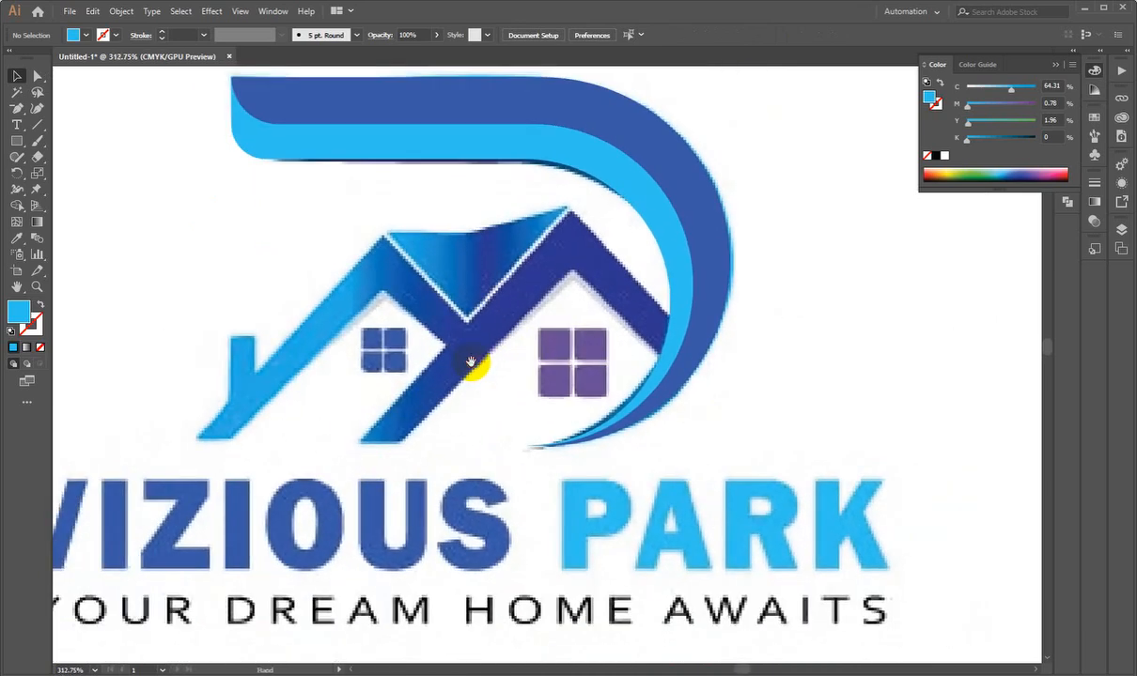
click(37, 125)
drag(461, 261, 563, 260)
mouse_move(567, 211)
mouse_down()
mouse_move(368, 482)
mouse_move(258, 547)
mouse_up()
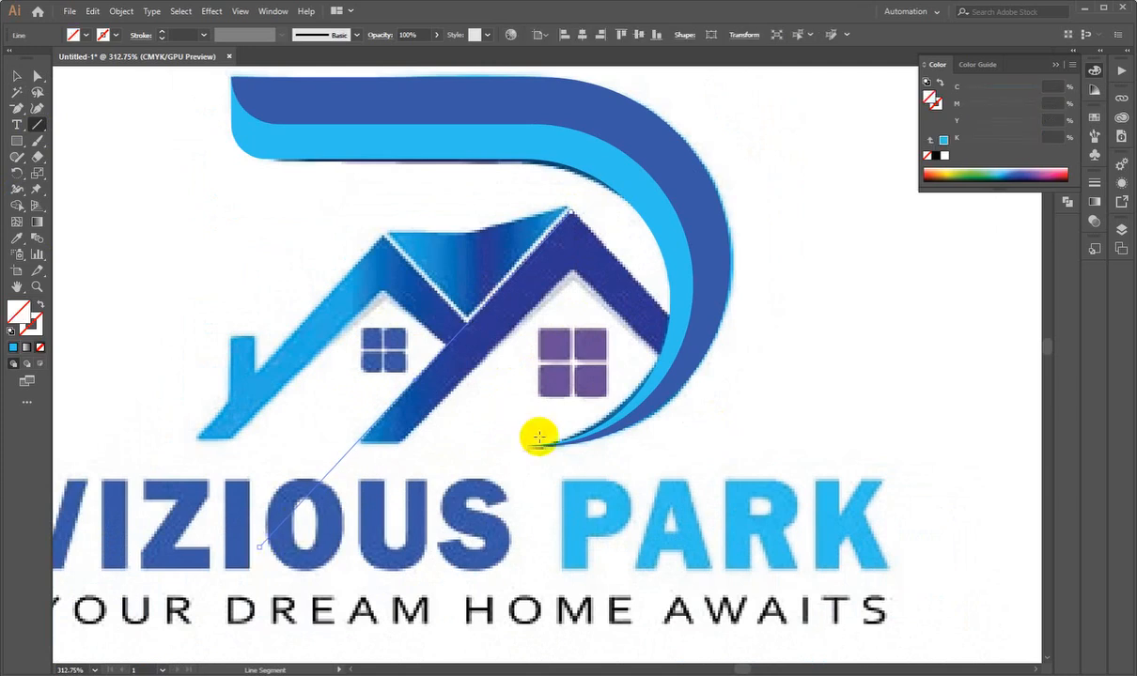
- Give the diagonal line a bright red 1 pt stroke using the Color Picker
double_click(31, 322)
click(836, 174)
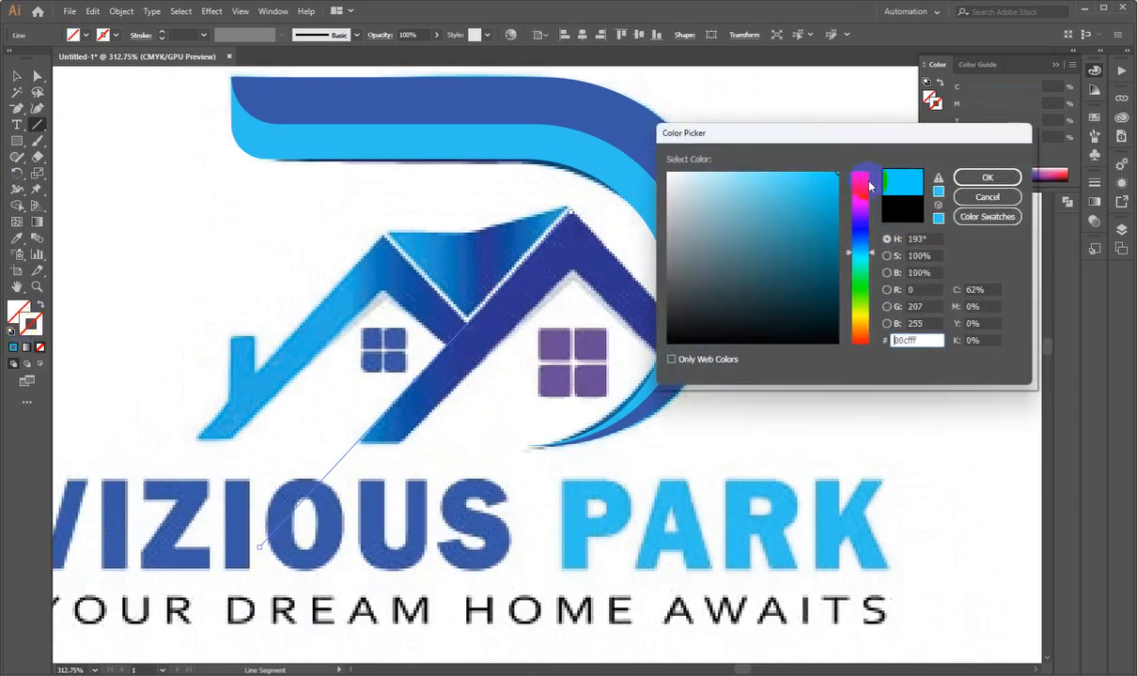
click(860, 173)
click(979, 178)
click(16, 75)
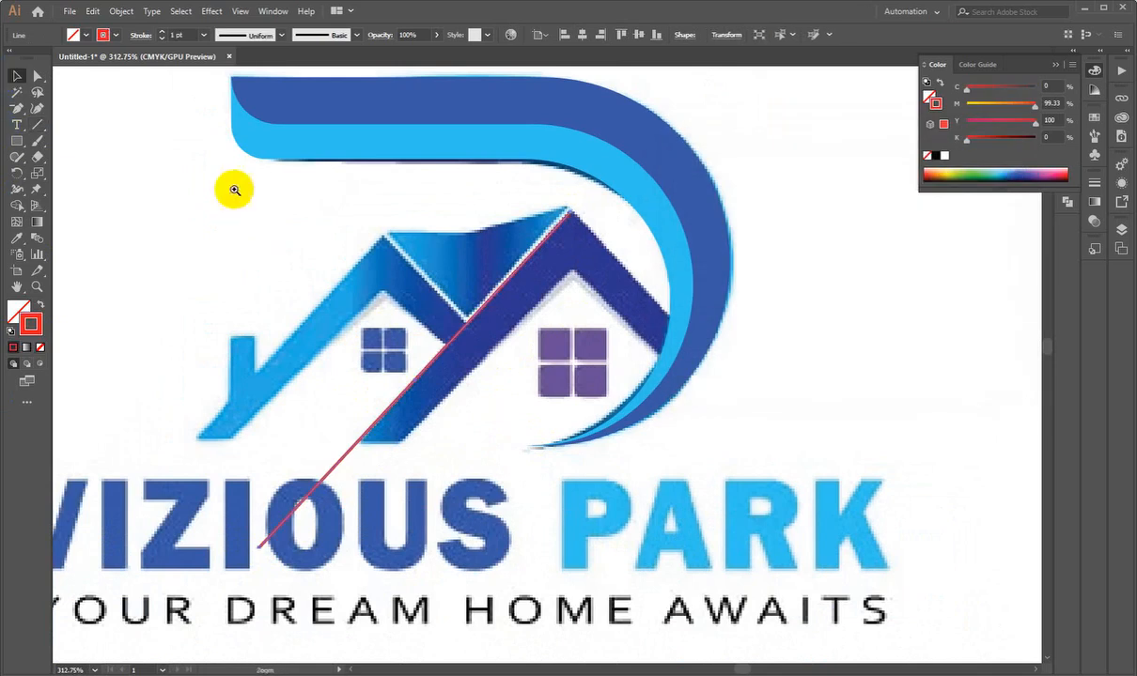
- Align the red line with the central beam's upper edge and duplicate it parallel along the beam's lower edge
scroll(559, 229, up, 2)
drag(558, 228, 580, 206)
click(611, 214)
key(space)
drag(362, 374, 594, 382)
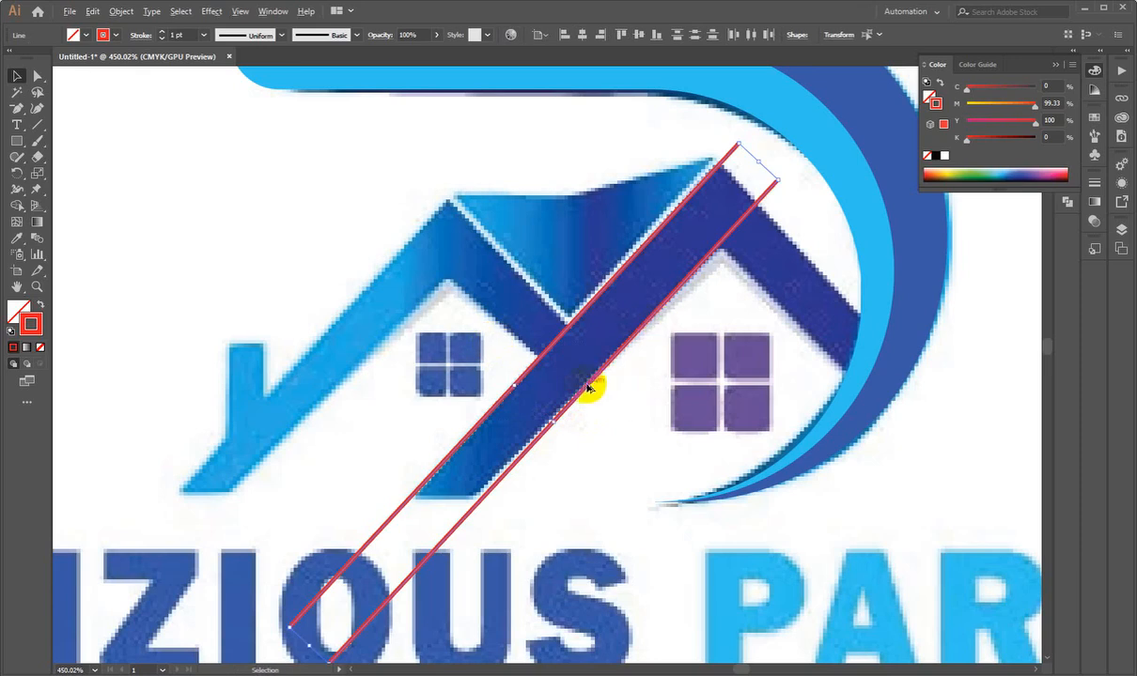
- Copy the parallel pair of red lines onto the left roof beam and fit both lines to its edges
drag(588, 387, 360, 383)
click(276, 238)
ctrl+alt+click(486, 343)
drag(485, 343, 438, 355)
drag(533, 289, 565, 347)
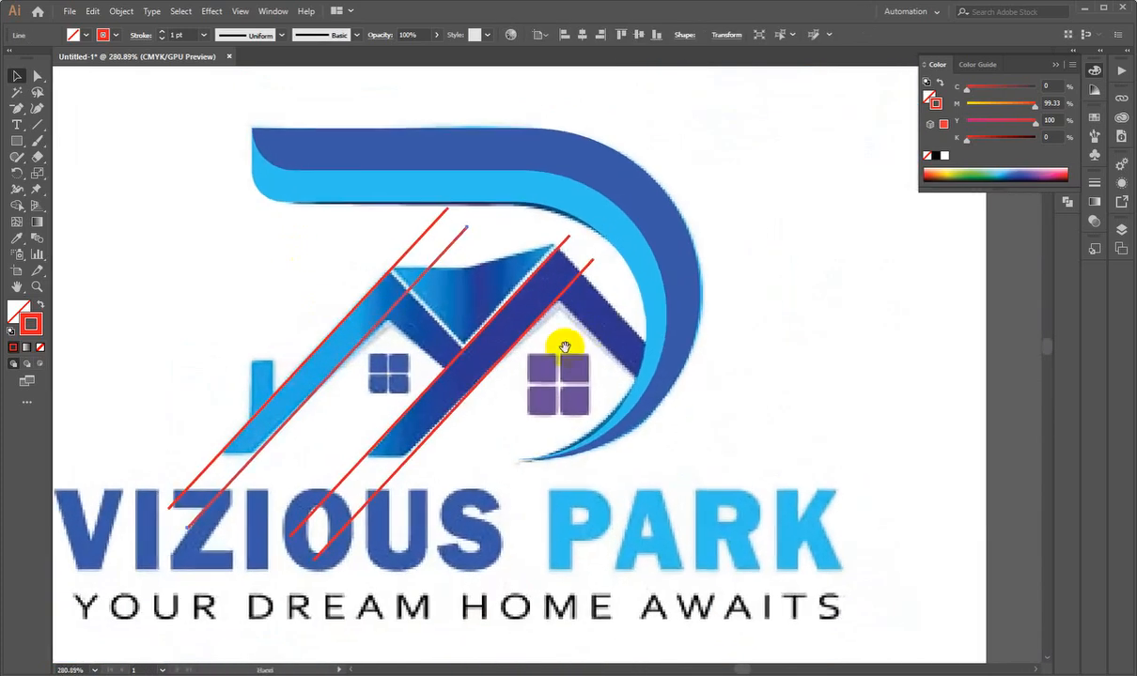
- Copy the central beam's line pair and rotate it to follow both edges of the right roof's descending slope
drag(510, 414, 432, 349)
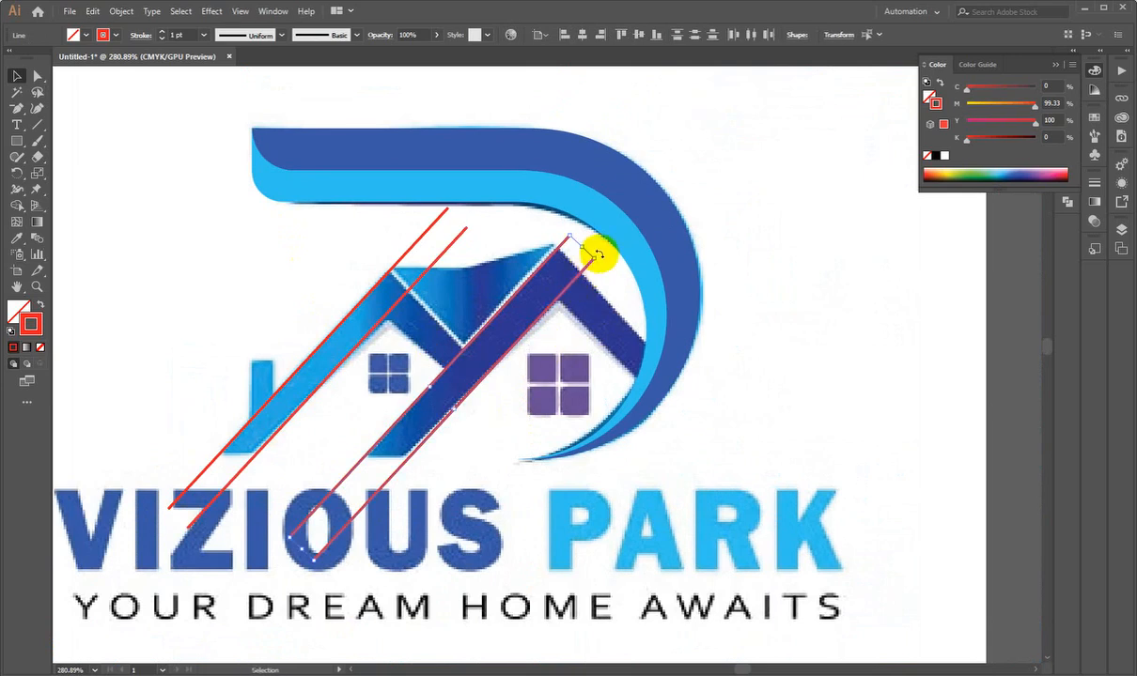
drag(599, 253, 638, 374)
drag(698, 382, 763, 471)
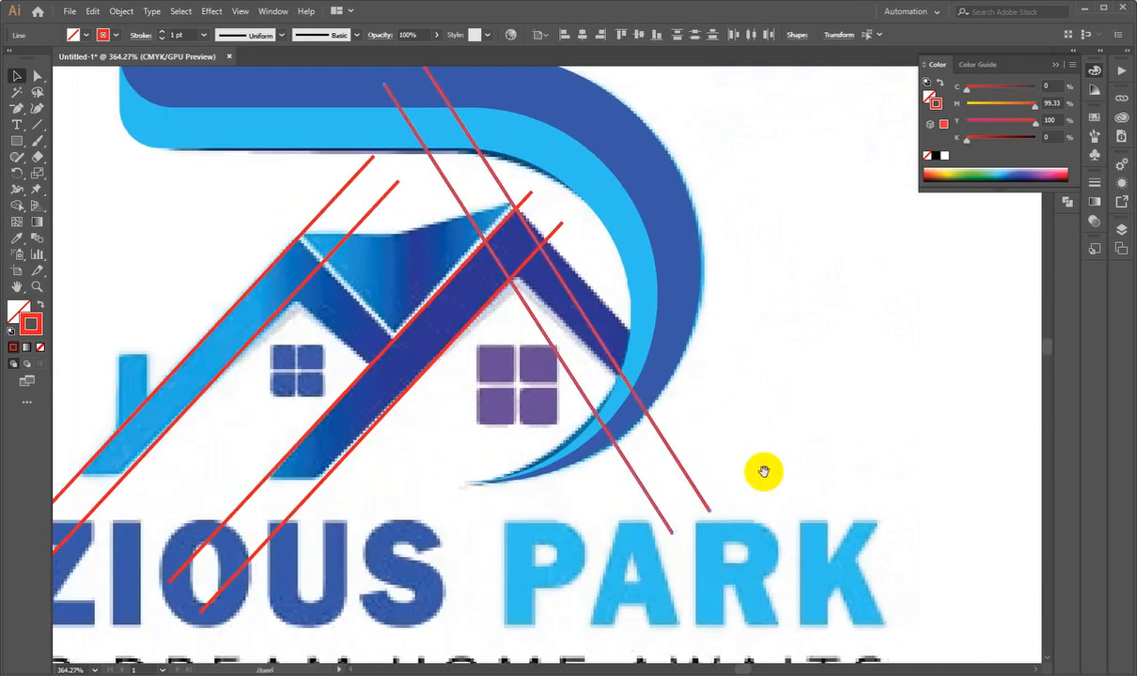
drag(722, 518, 641, 328)
drag(747, 251, 793, 325)
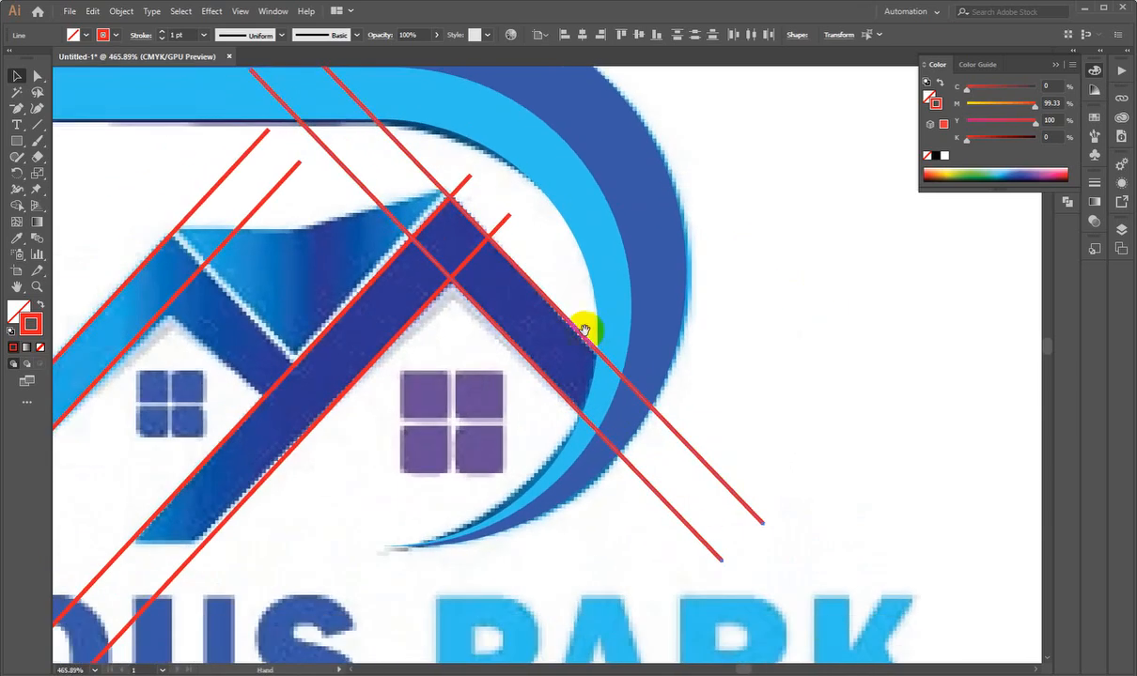
- Copy the descending line pair onto the left roof's inner slope, fit it to the beam's edges and deselect
drag(584, 330, 821, 305)
drag(514, 335, 562, 315)
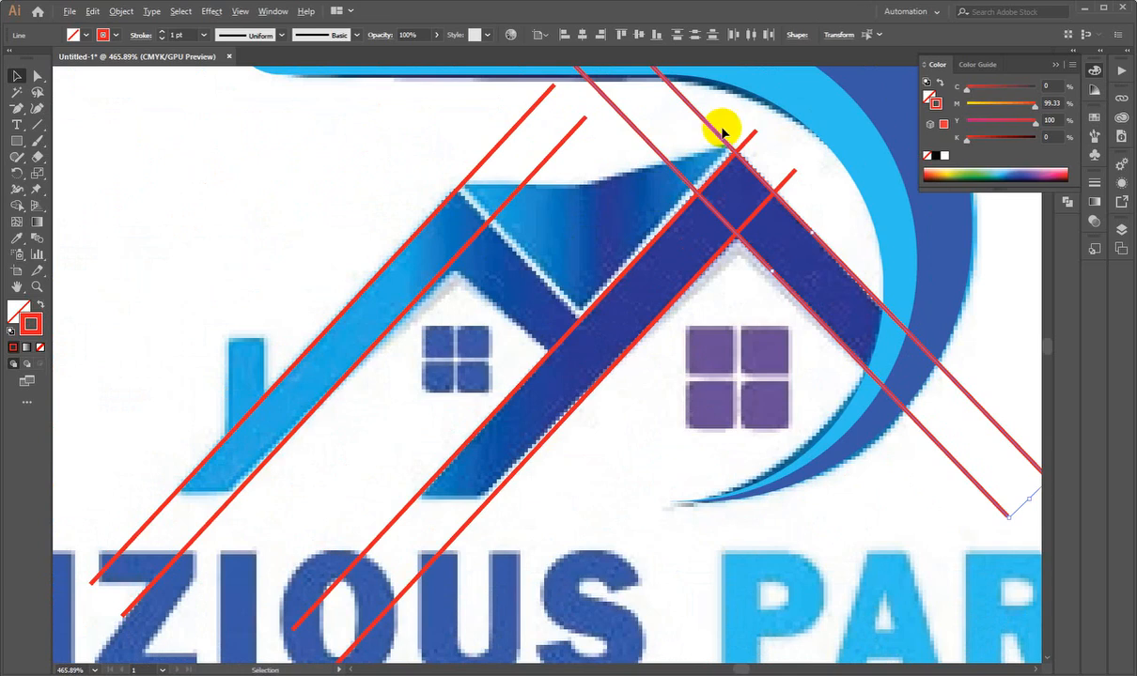
drag(717, 134, 442, 269)
drag(483, 327, 454, 310)
drag(455, 348, 471, 391)
drag(565, 323, 492, 304)
click(486, 335)
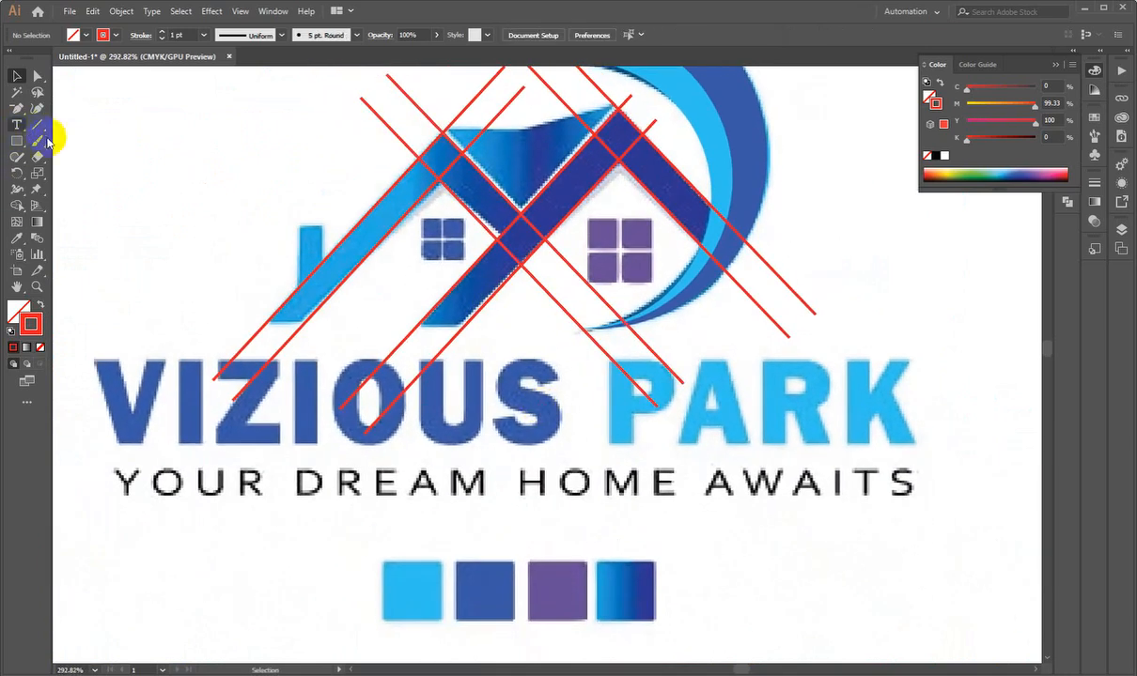
- Draw a horizontal red line across the feet of the left and central beams, aligned with their base
scroll(249, 242, up, 1)
key(backslash)
mouse_move(265, 337)
mouse_down()
mouse_move(615, 355)
mouse_move(631, 340)
mouse_up()
drag(17, 61, 14, 68)
click(16, 75)
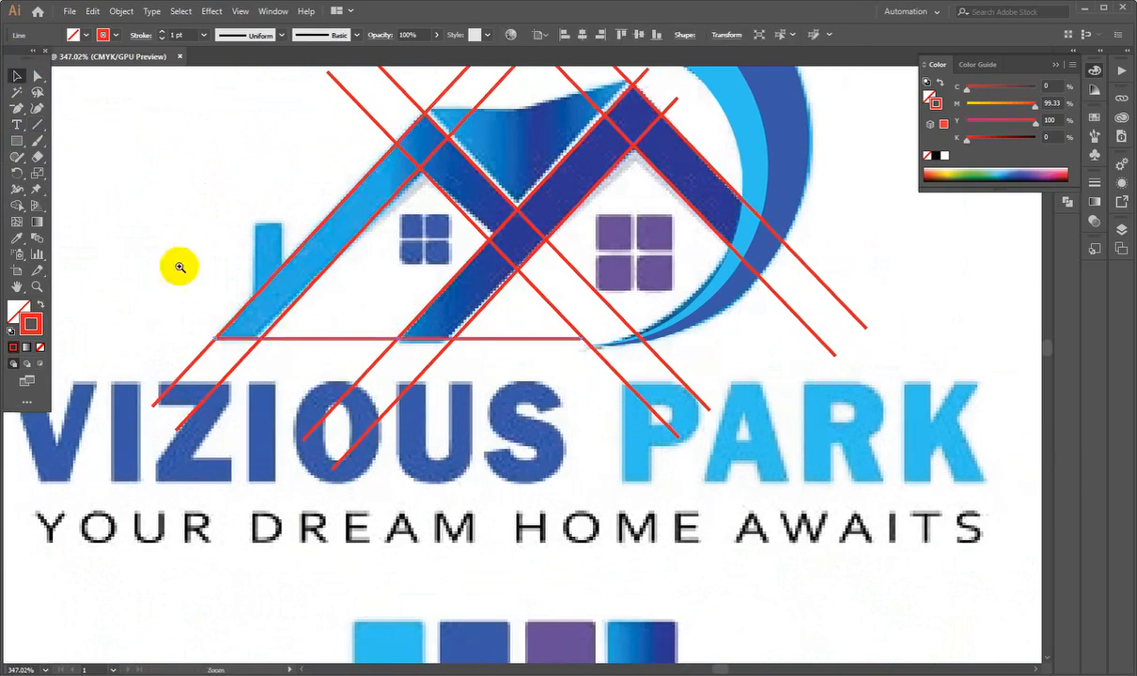
drag(177, 267, 341, 347)
drag(341, 347, 370, 341)
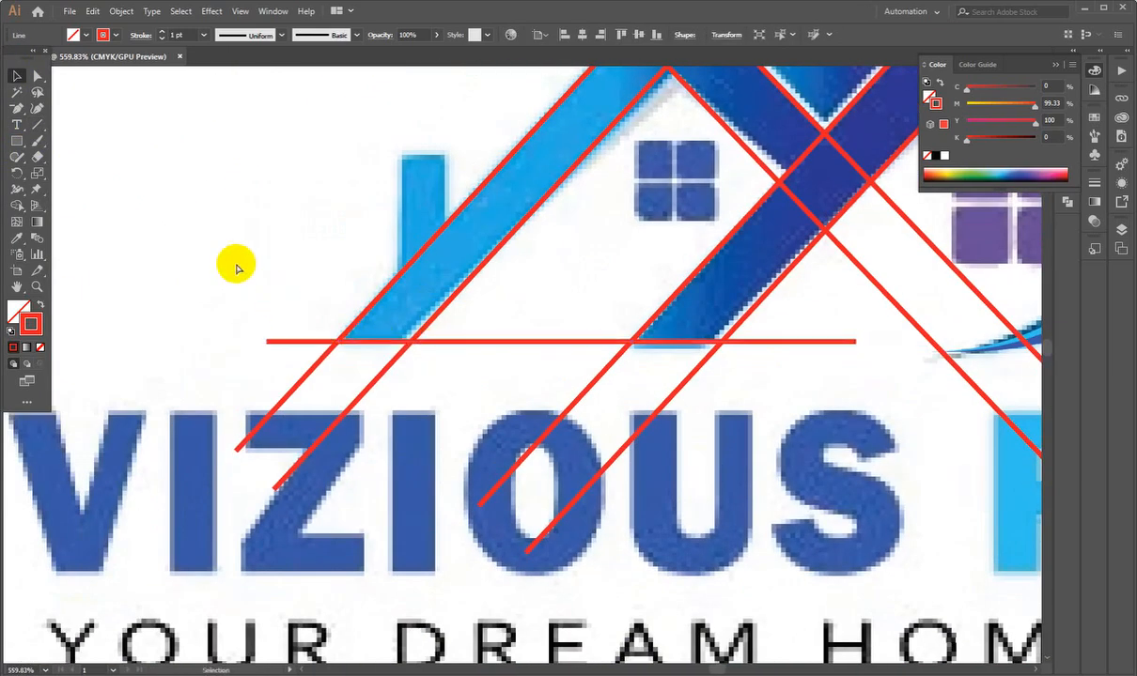
click(231, 258)
drag(21, 58, 17, 89)
- Draw an upright red-outlined rectangle over the chimney, reaching down into the left roof beam, and deselect it
drag(366, 208, 223, 183)
drag(479, 310, 432, 310)
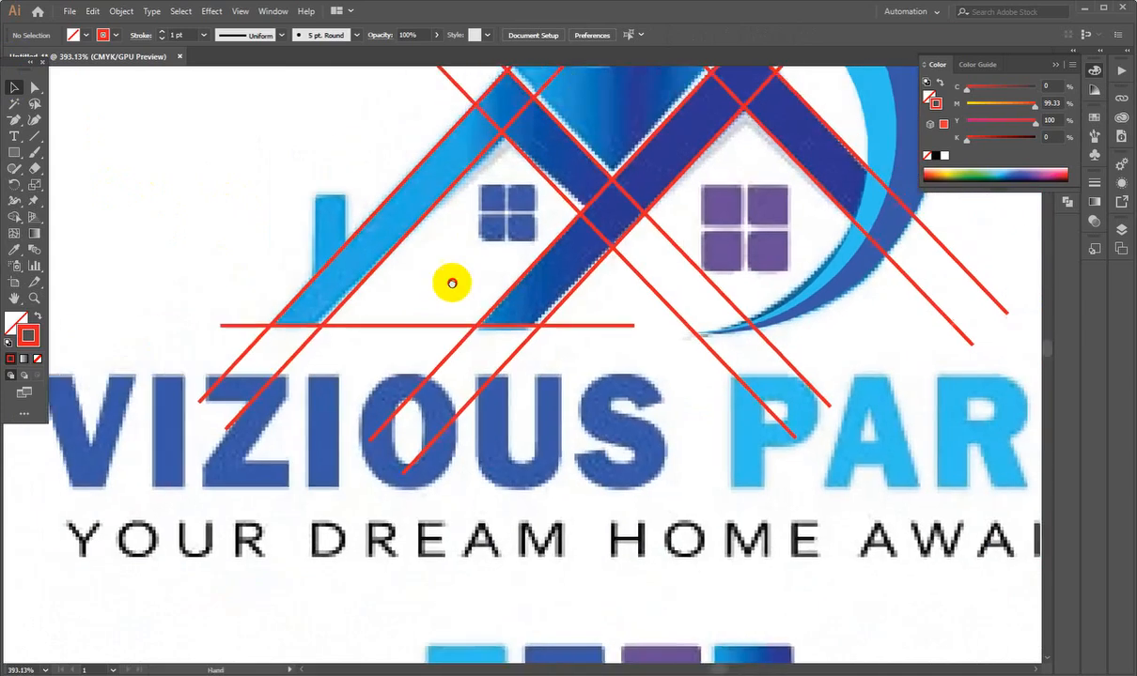
drag(498, 247, 470, 248)
drag(537, 180, 527, 282)
drag(592, 239, 604, 238)
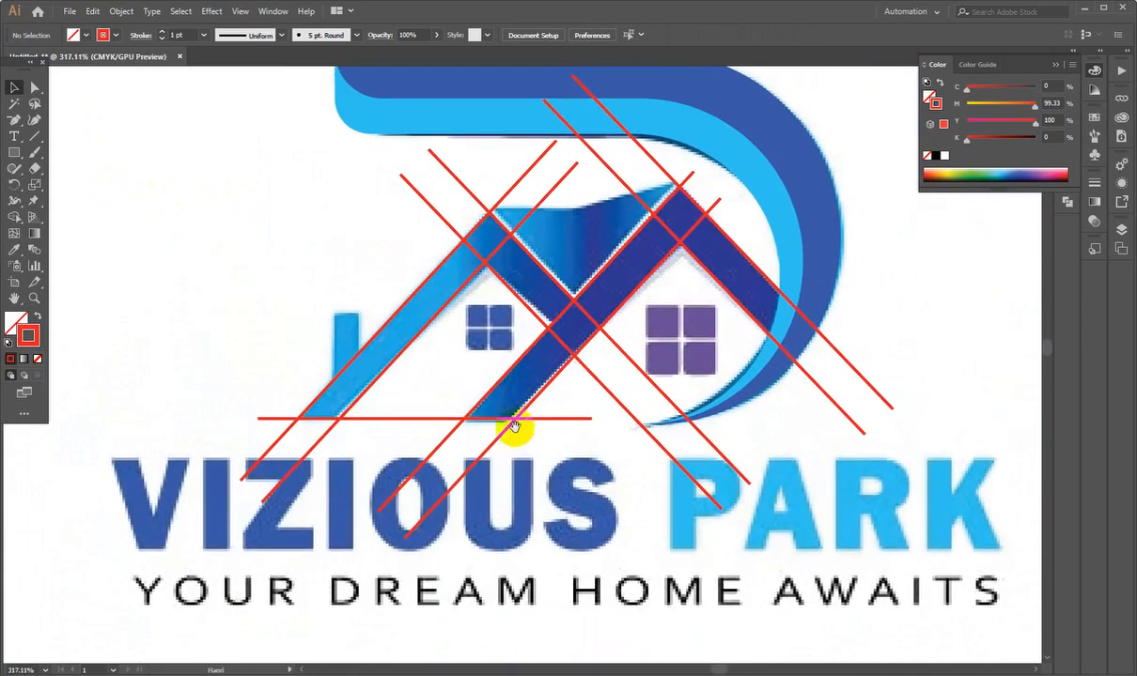
drag(756, 293, 786, 333)
drag(329, 344, 325, 287)
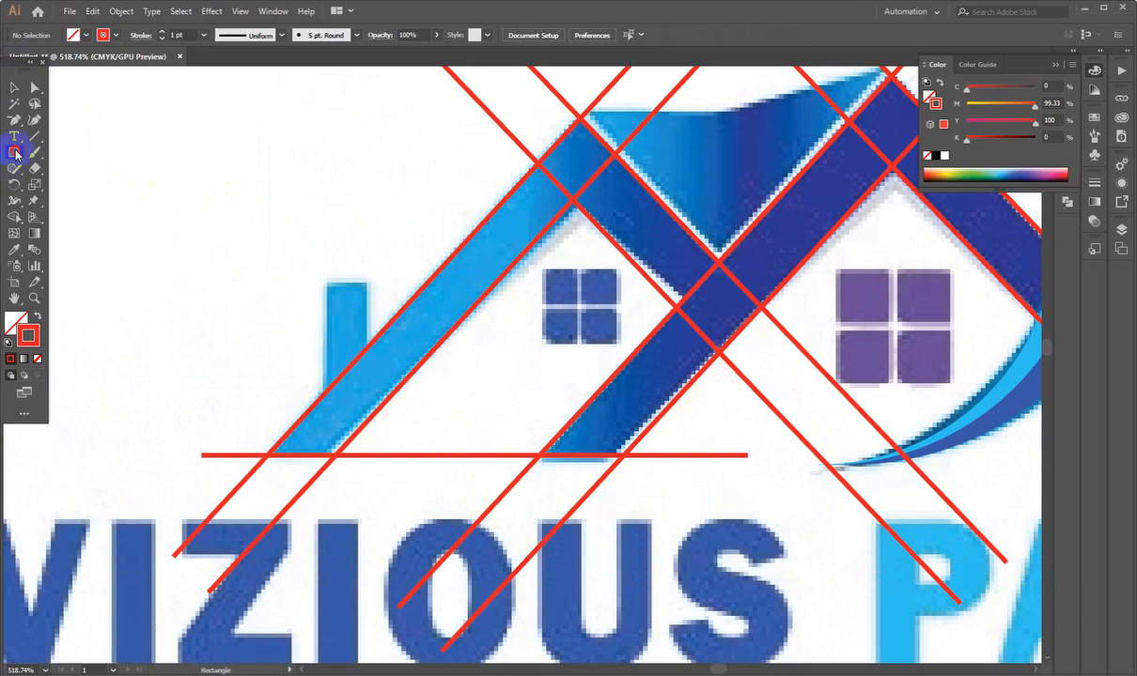
drag(320, 279, 367, 423)
drag(595, 241, 626, 238)
drag(656, 235, 484, 335)
drag(719, 166, 665, 186)
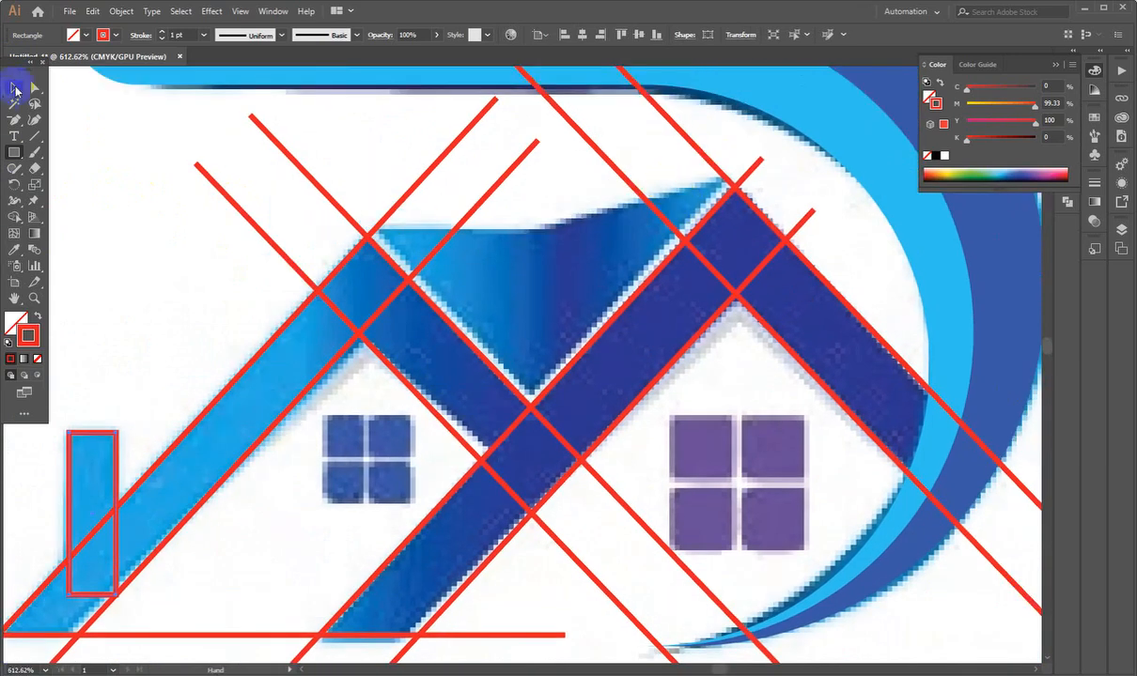
click(10, 90)
click(161, 266)
- Draw a rectangle over one pane of the small blue window and duplicate it to cover all four panes
drag(721, 252, 374, 279)
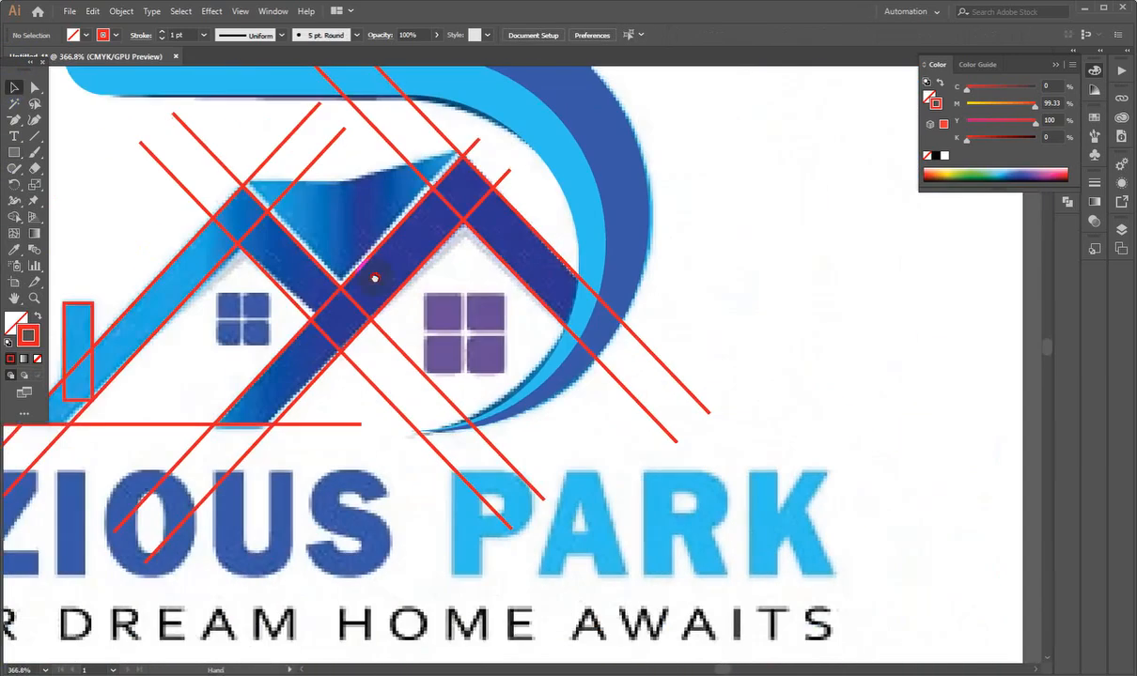
drag(331, 383, 361, 388)
drag(254, 360, 592, 314)
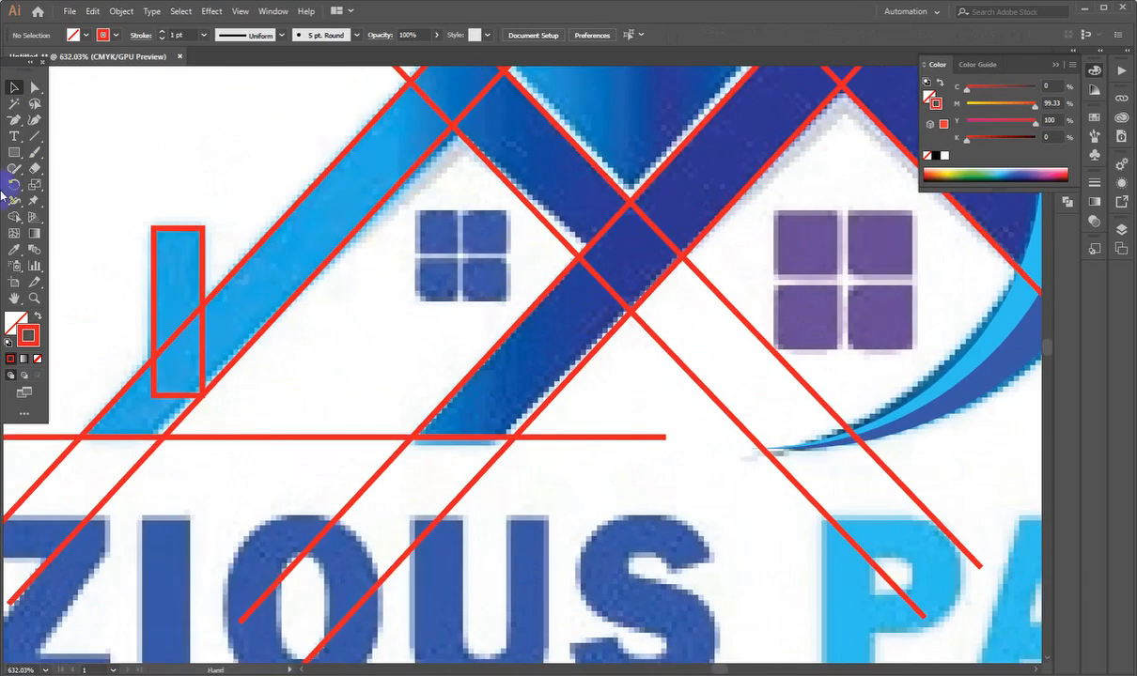
drag(506, 238, 564, 238)
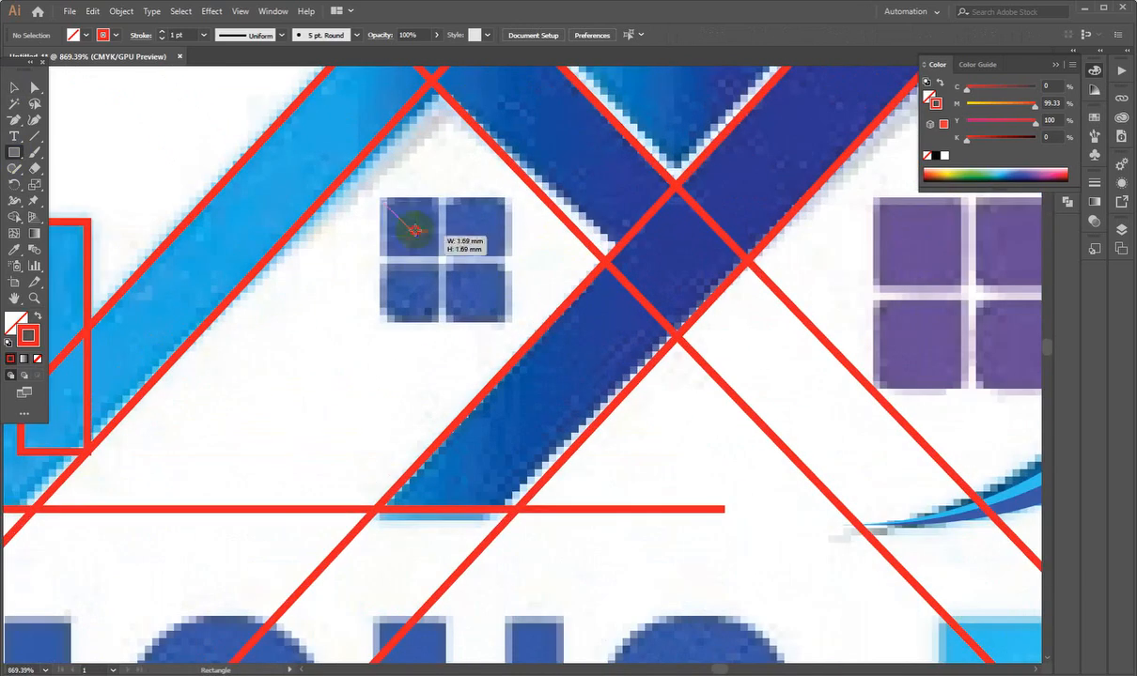
drag(414, 228, 444, 298)
click(14, 86)
shift+click(443, 247)
- Swap fill and stroke on the small window's four panes to give them solid red fills without strokes
click(36, 316)
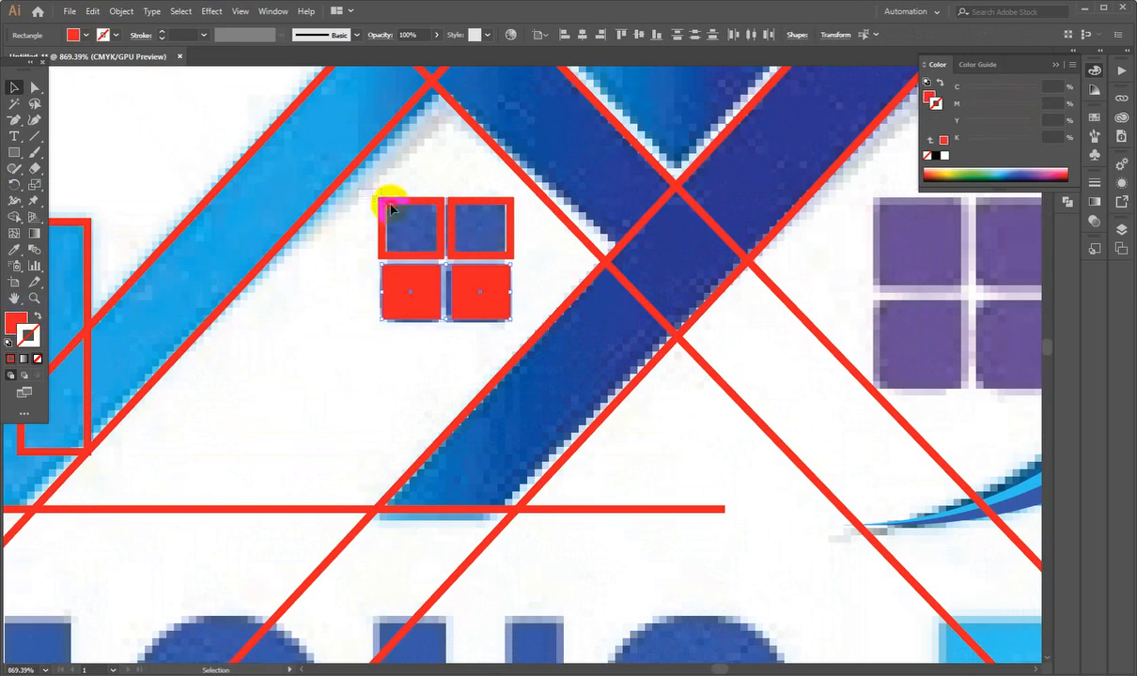
drag(500, 243, 500, 242)
click(35, 315)
click(337, 302)
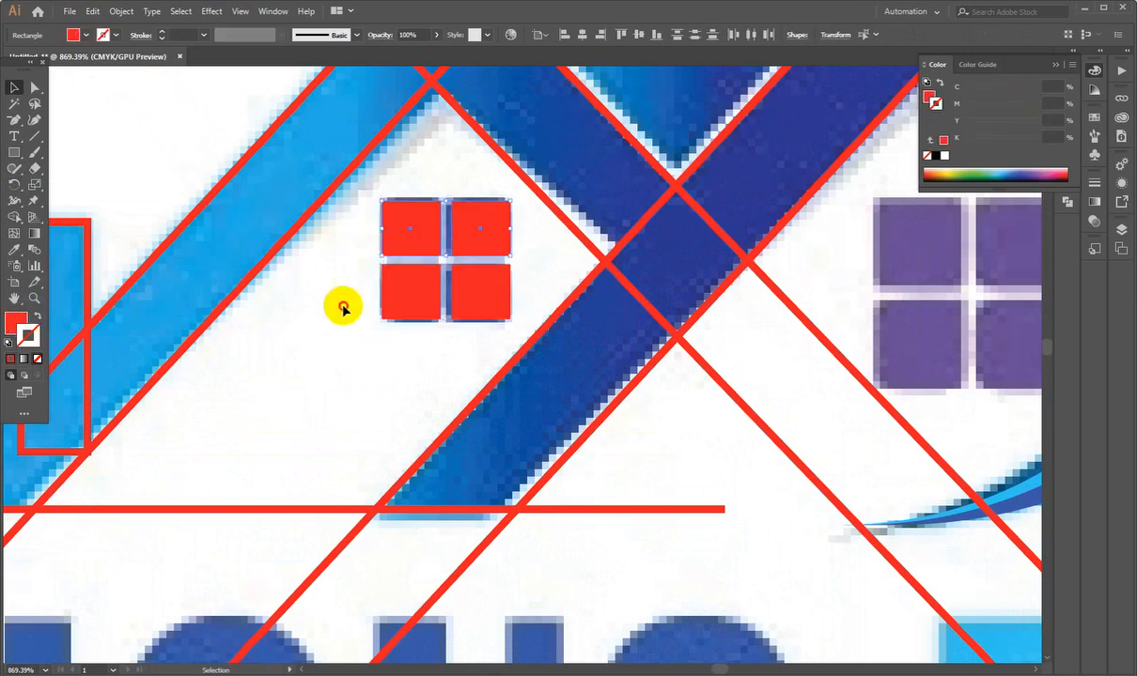
- Copy the four red panes onto the purple window and enlarge them to roughly match its size
drag(406, 307, 351, 322)
drag(432, 308, 432, 308)
drag(442, 307, 714, 328)
drag(799, 354, 640, 400)
key(ctrl+shift+a)
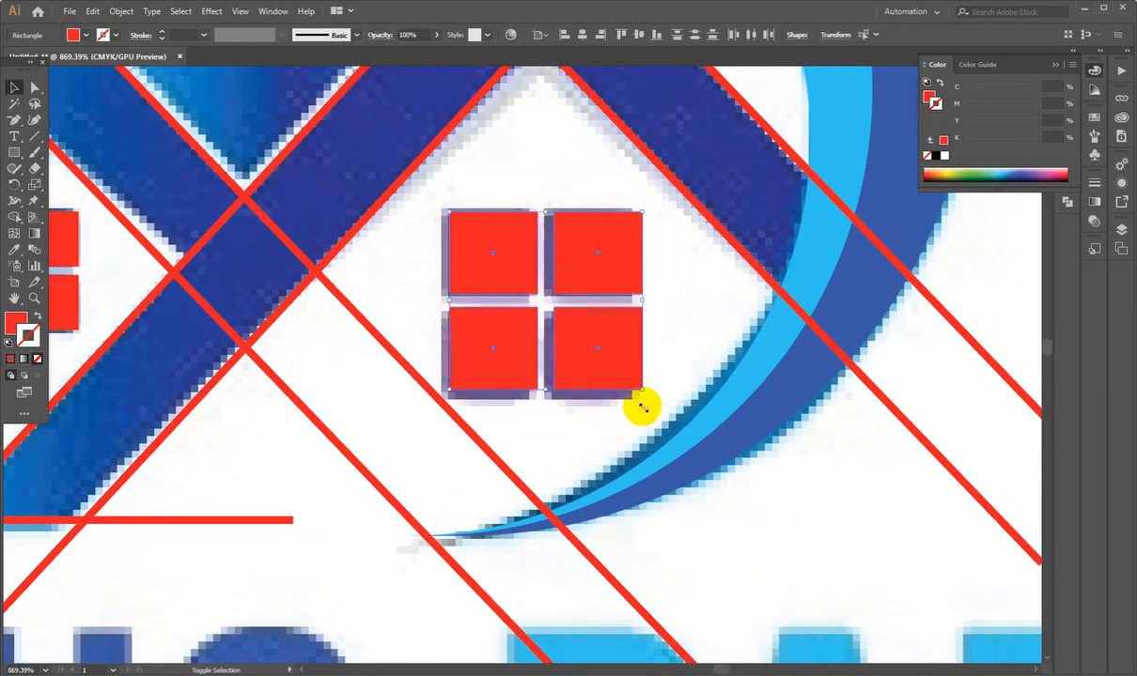
- Shift the enlarged panes into line with the purple window, stretch them slightly to its lower edge and deselect
drag(701, 328, 671, 328)
drag(474, 202, 619, 374)
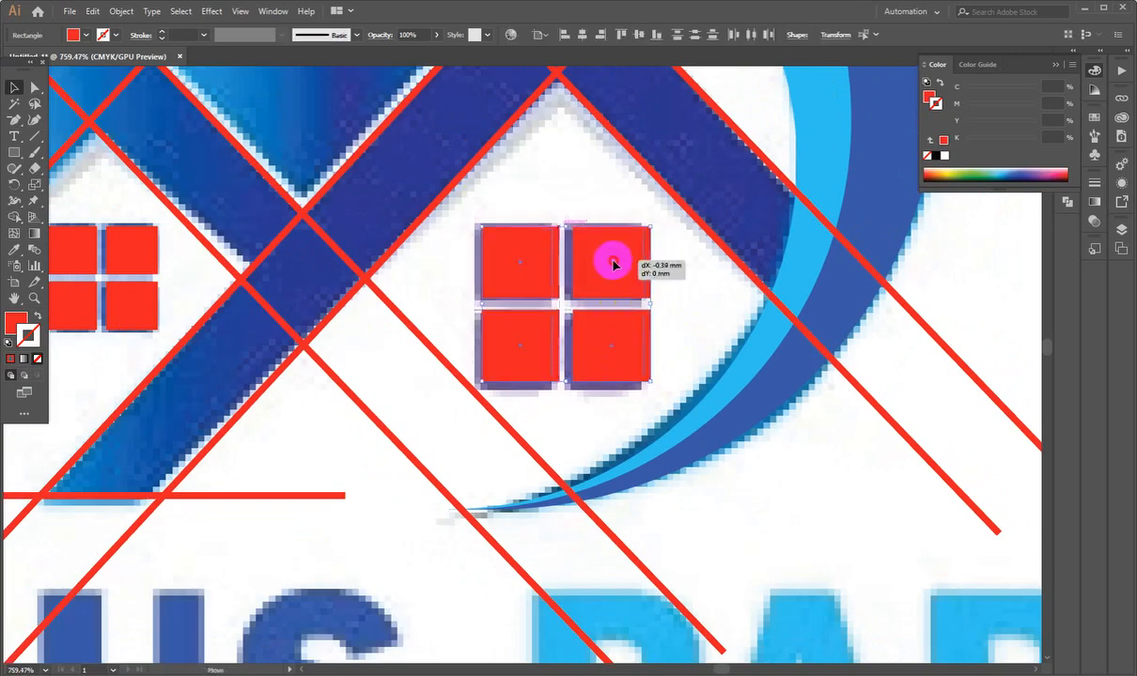
drag(613, 265, 608, 265)
click(597, 352)
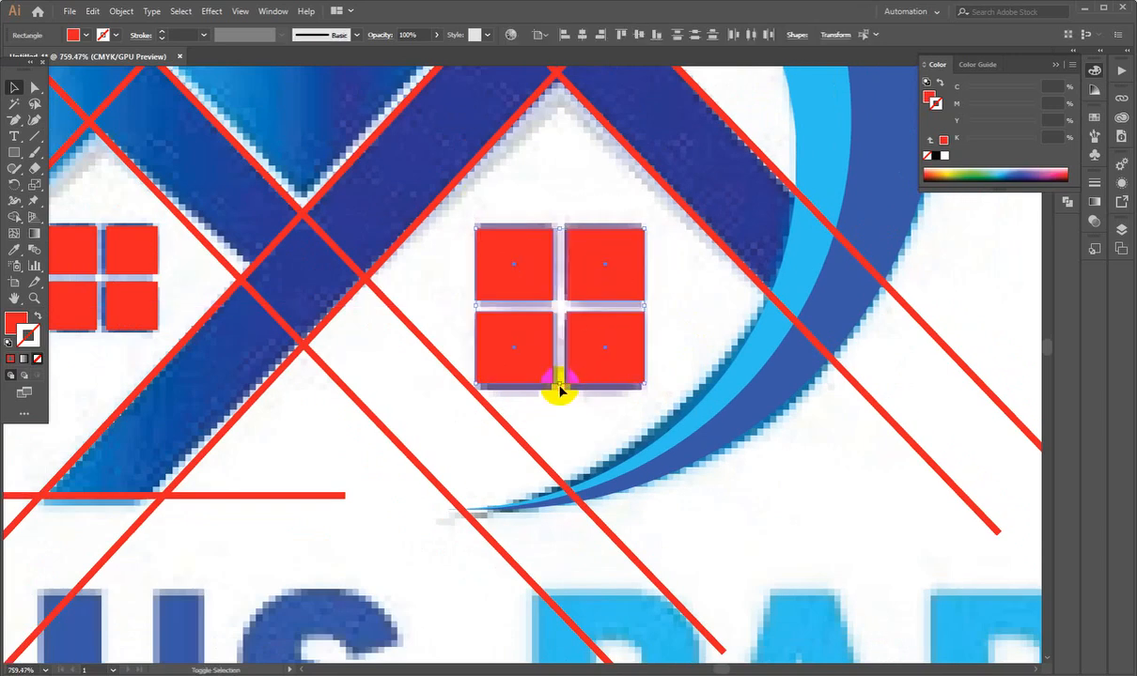
drag(560, 386, 560, 390)
click(582, 446)
drag(643, 364, 470, 417)
drag(470, 417, 526, 401)
scroll(532, 404, up, 1)
scroll(607, 331, down, 5)
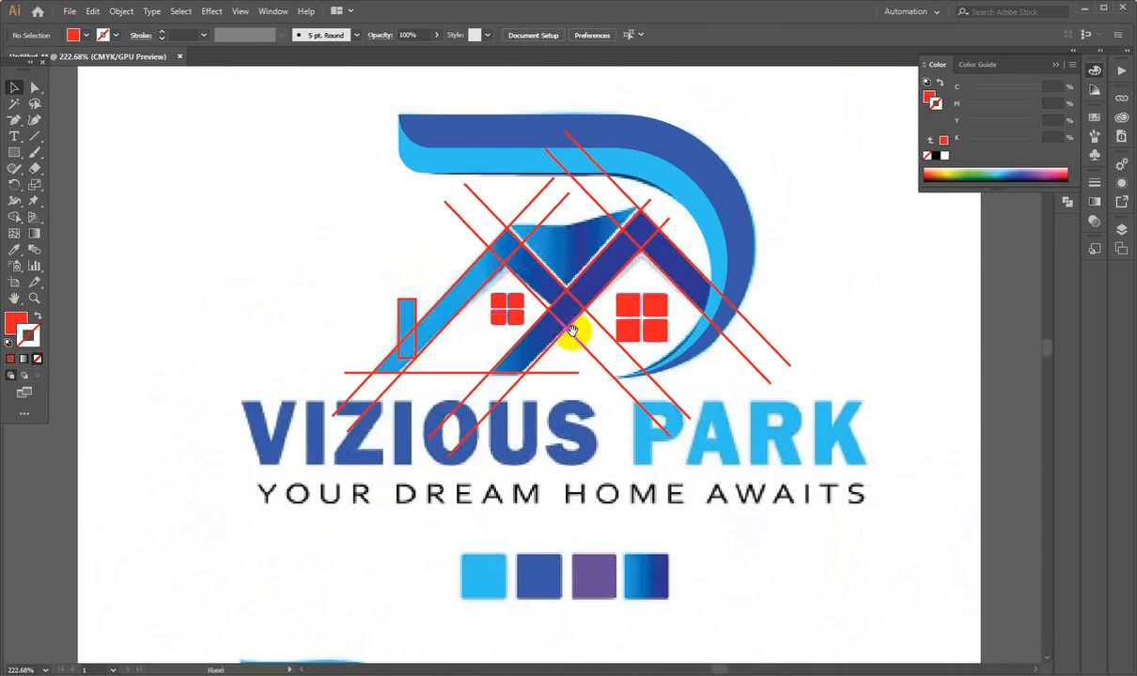
- Lock the reference logo image behind the traced shapes
drag(269, 116, 837, 497)
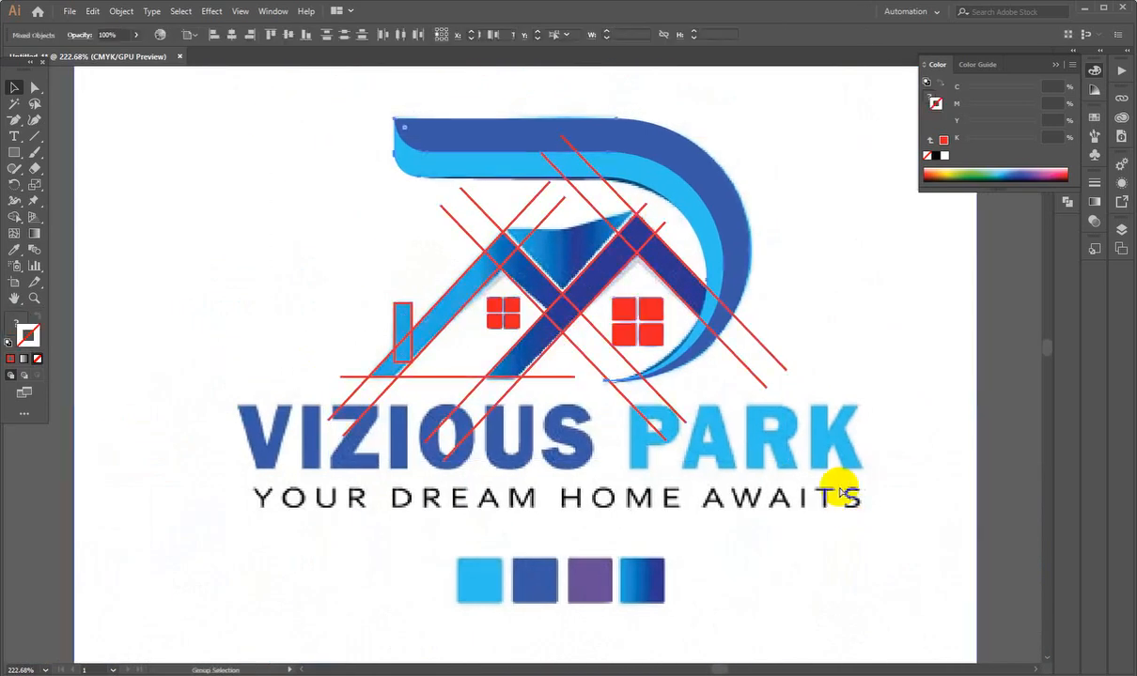
click(1045, 392)
click(1008, 343)
drag(1000, 301, 979, 365)
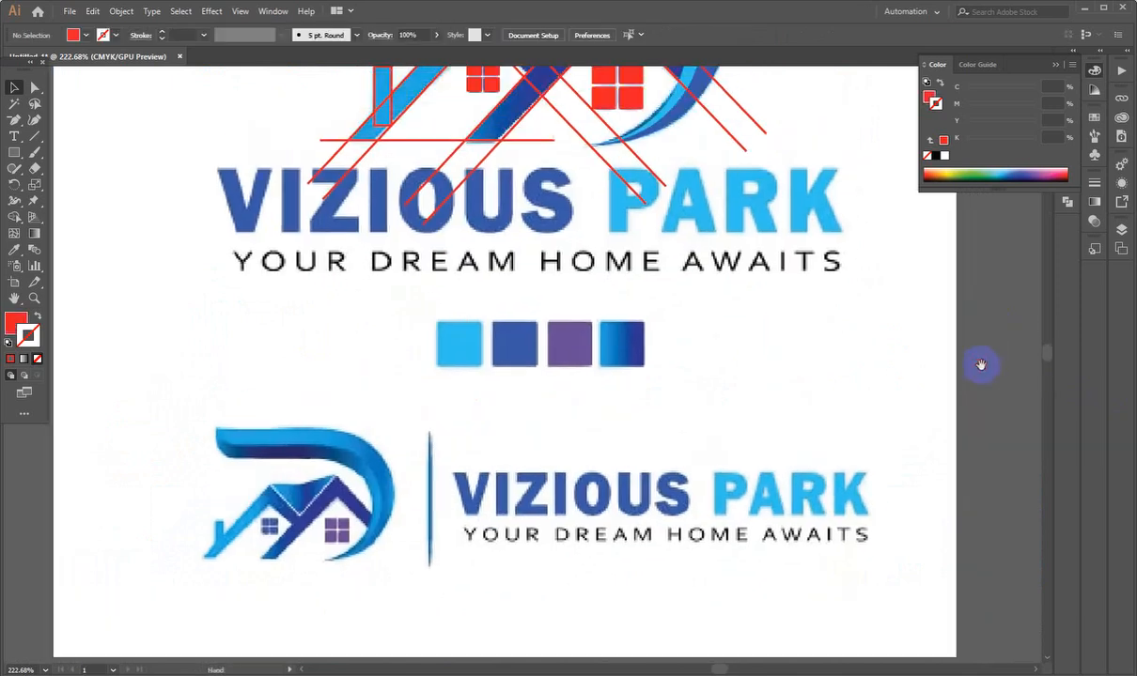
click(894, 410)
key(ctrl+2)
- Select all traced shapes and merge the chimney, left roof and its lower-right leg into one solid red shape with Shape Builder
scroll(895, 412, up, 2)
drag(579, 239, 553, 468)
drag(217, 127, 752, 541)
scroll(579, 381, up, 3)
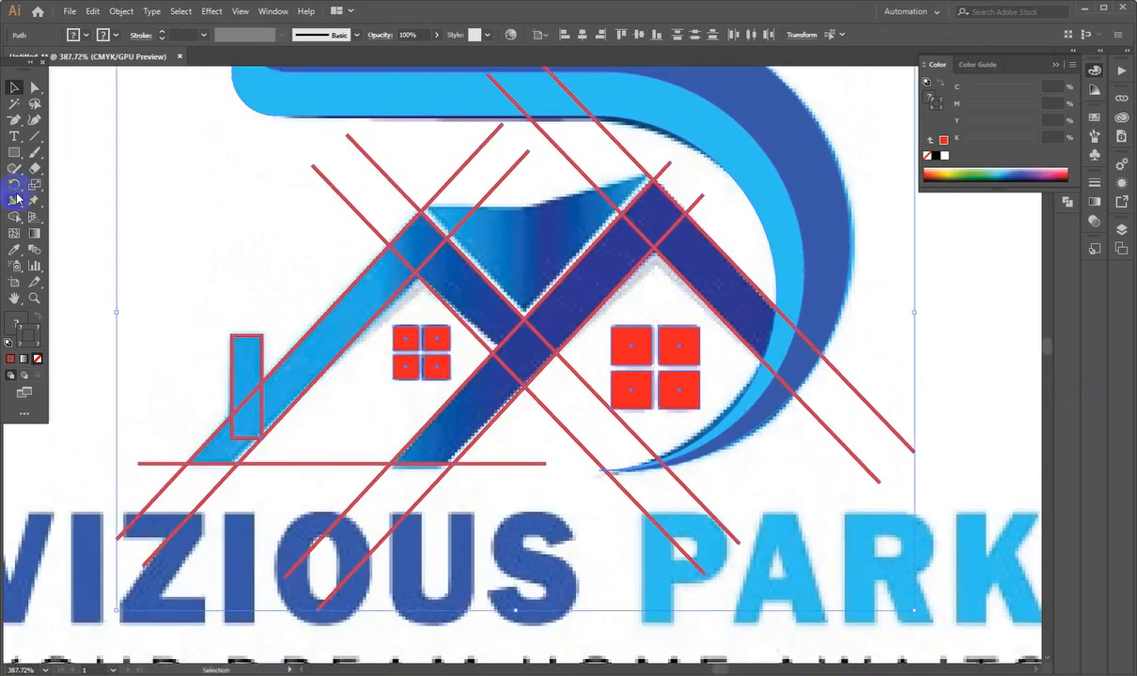
click(14, 216)
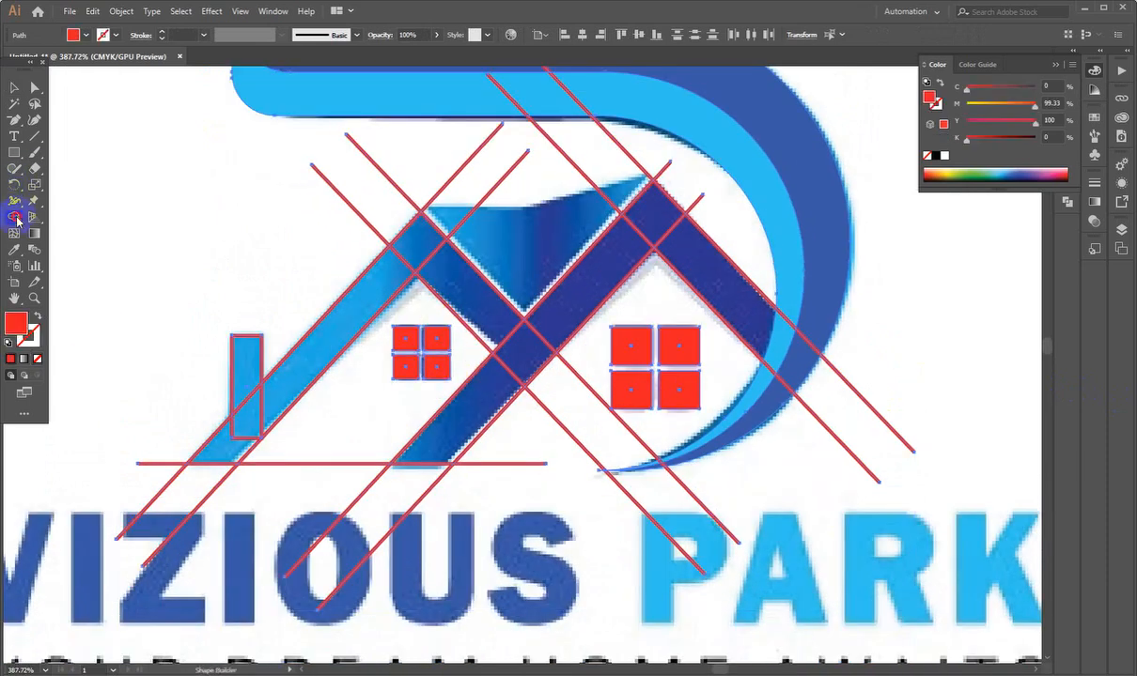
scroll(458, 267, up, 1)
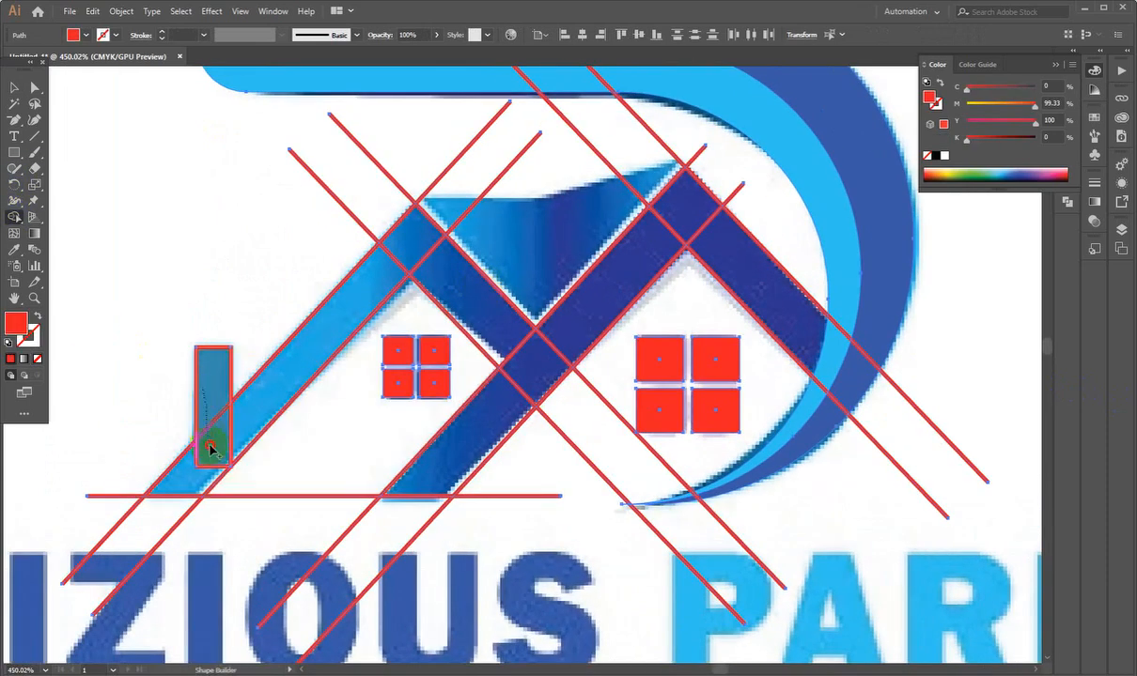
drag(211, 449, 386, 277)
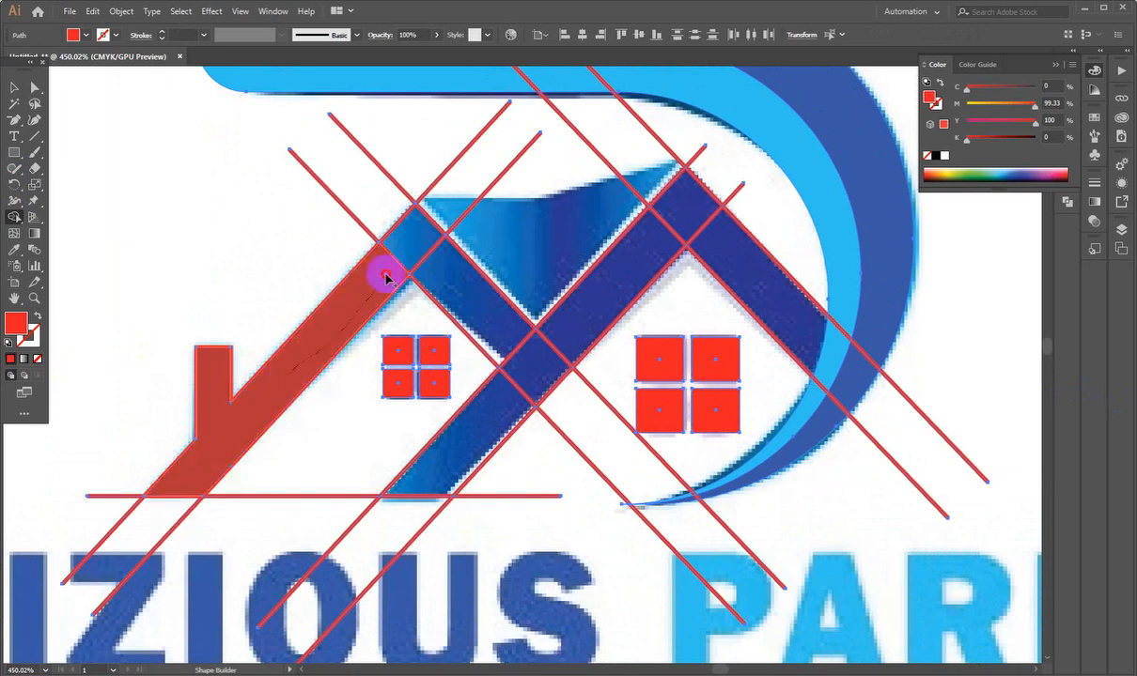
mouse_move(518, 357)
mouse_down()
mouse_move(515, 378)
mouse_move(446, 461)
mouse_up()
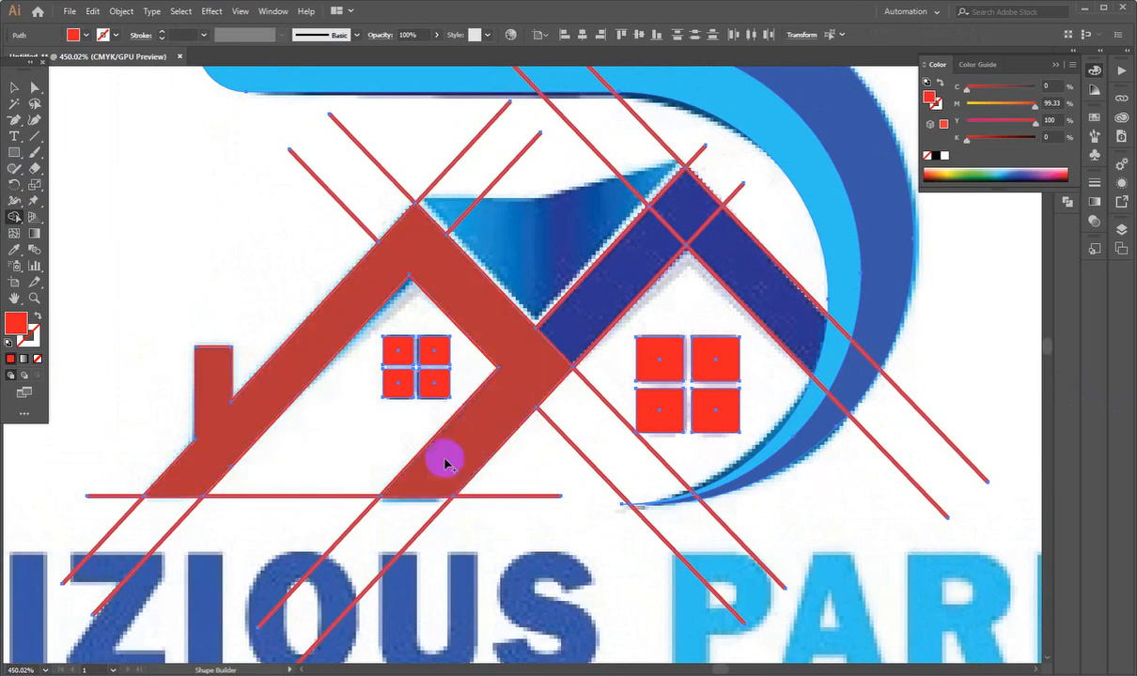
- Try merging the right roof into the red shape and removing the guide lines that cross the D curve with Shape Builder
mouse_move(665, 208)
mouse_down()
mouse_move(730, 243)
mouse_move(785, 319)
mouse_move(772, 281)
mouse_up()
scroll(780, 319, down, 1)
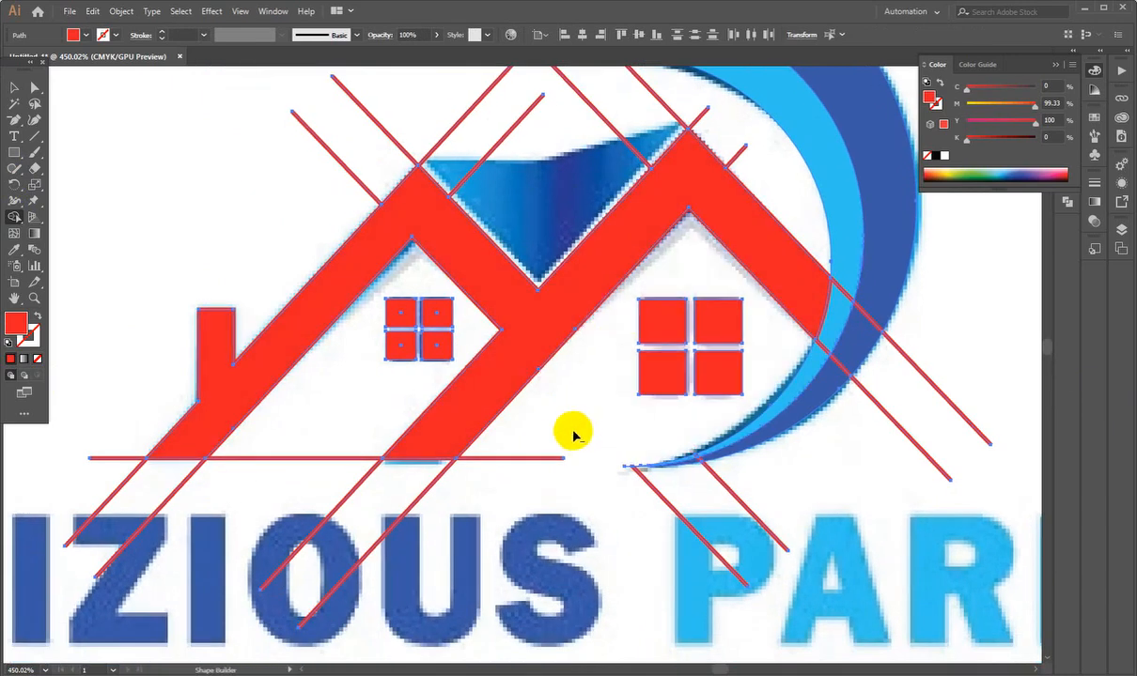
drag(656, 543, 776, 510)
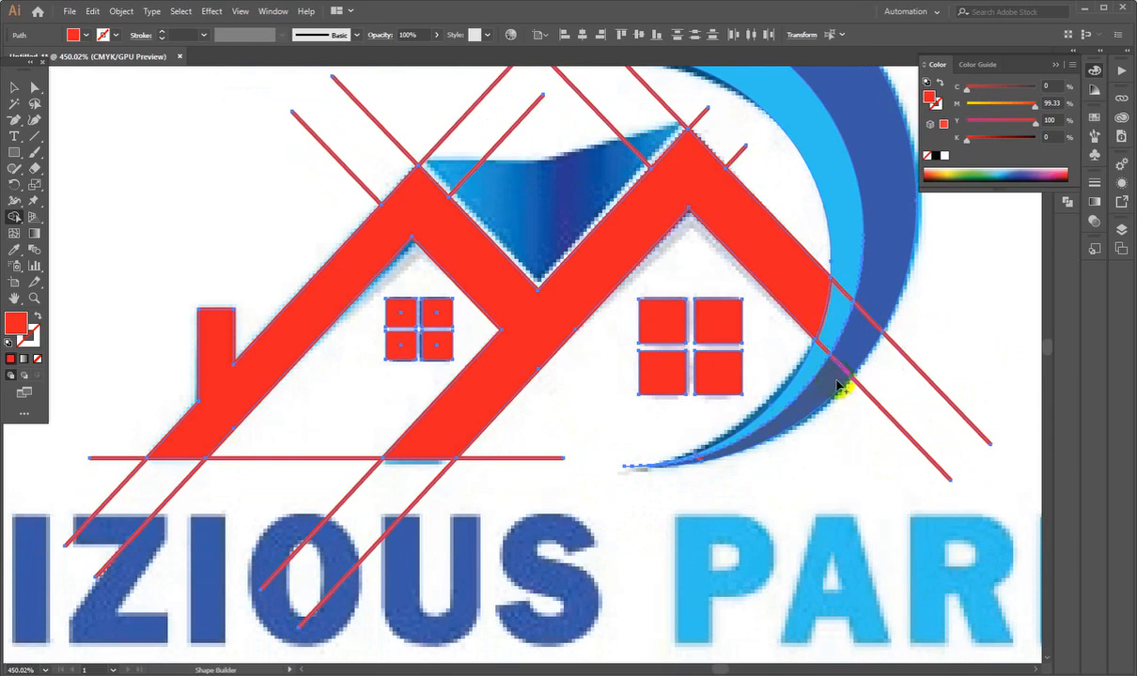
mouse_move(839, 385)
mouse_down()
mouse_move(845, 279)
mouse_move(830, 318)
mouse_move(844, 350)
mouse_up()
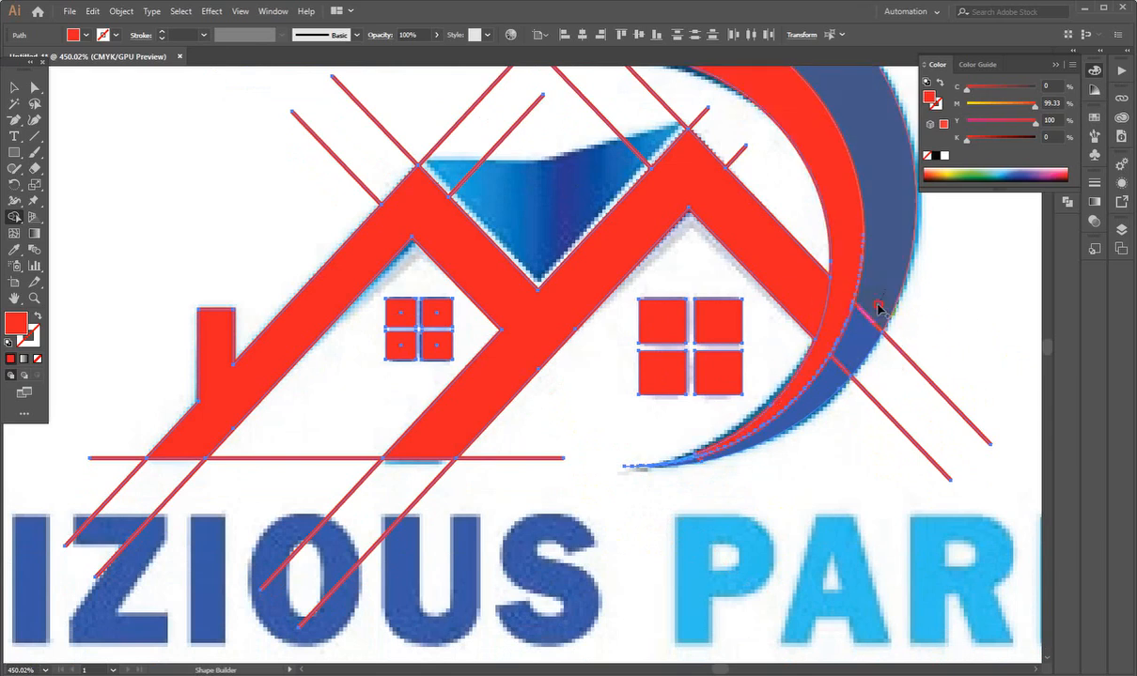
drag(968, 335, 861, 498)
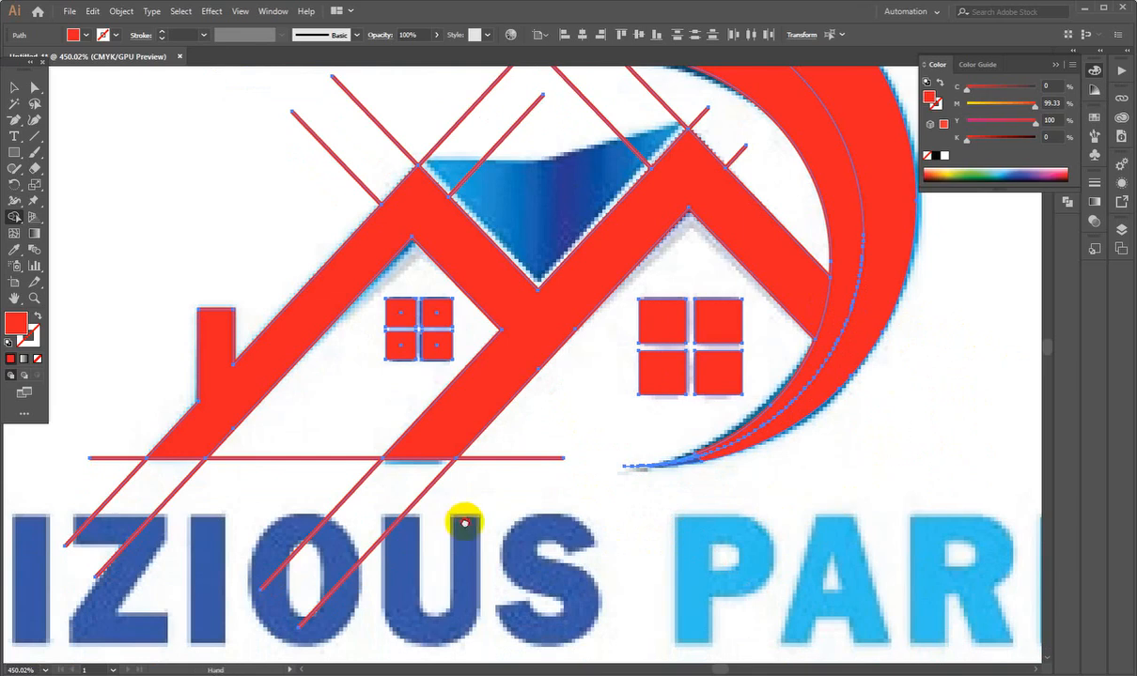
- Remove the guide-line ends below the roofs and above the left roof with Shape Builder
drag(464, 523, 499, 519)
mouse_move(547, 450)
mouse_down()
mouse_move(356, 505)
mouse_move(351, 472)
mouse_move(239, 514)
mouse_move(147, 441)
mouse_move(150, 501)
mouse_up()
drag(220, 367, 226, 565)
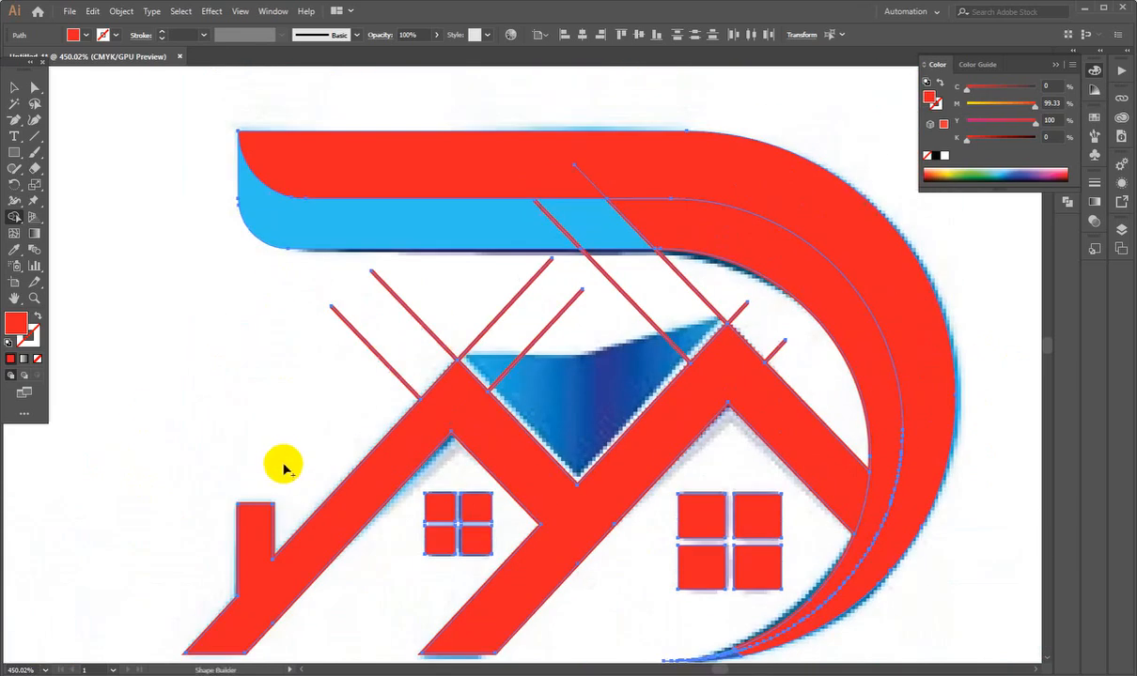
drag(491, 305, 565, 337)
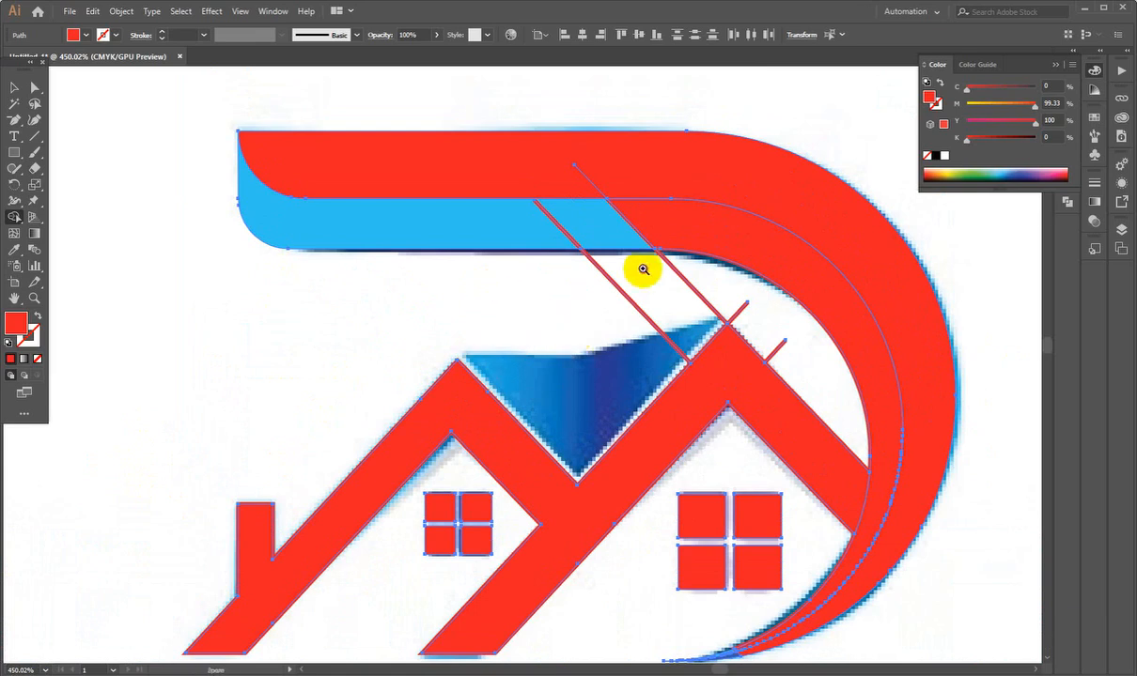
- Remove the guide-line ends between the right roof's peak and the D curve with Shape Builder
scroll(642, 269, up, 2)
drag(692, 199, 331, 210)
drag(605, 268, 518, 272)
drag(500, 325, 627, 306)
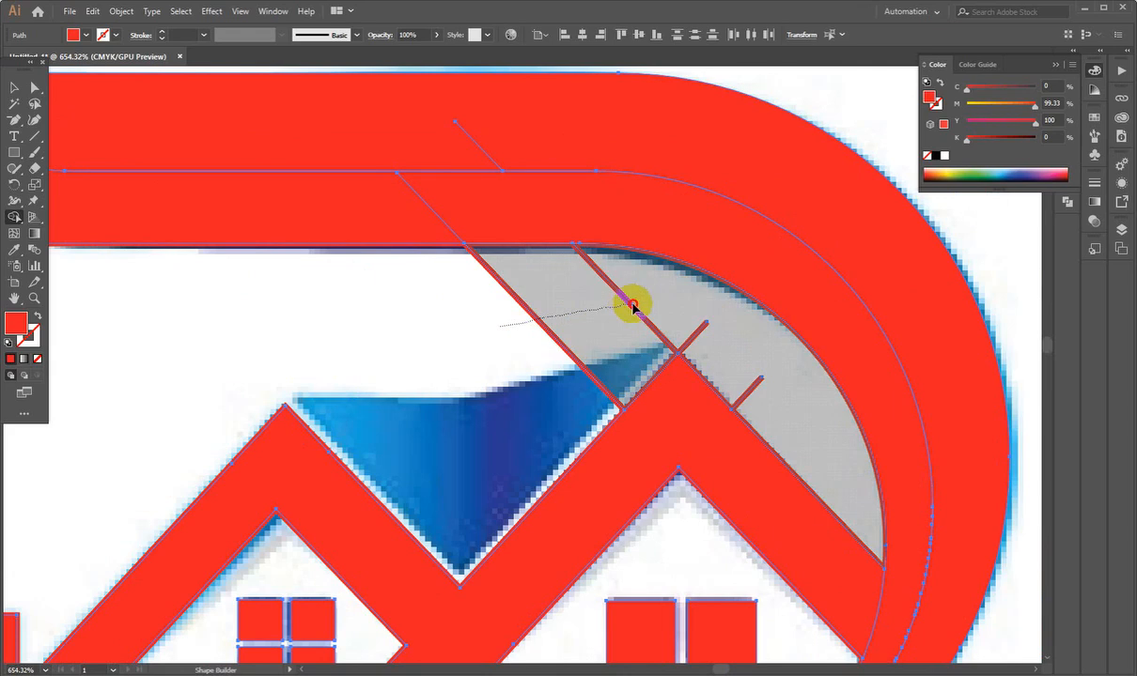
mouse_move(557, 308)
mouse_down()
mouse_move(627, 301)
mouse_move(718, 347)
mouse_move(766, 401)
mouse_up()
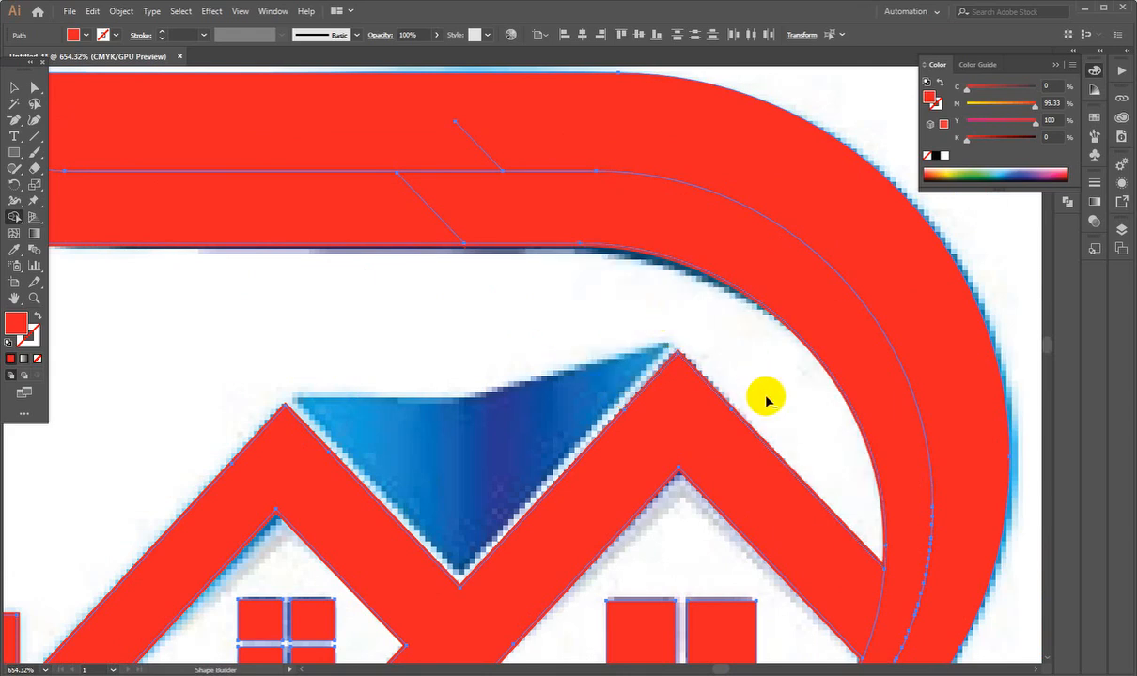
key(space)
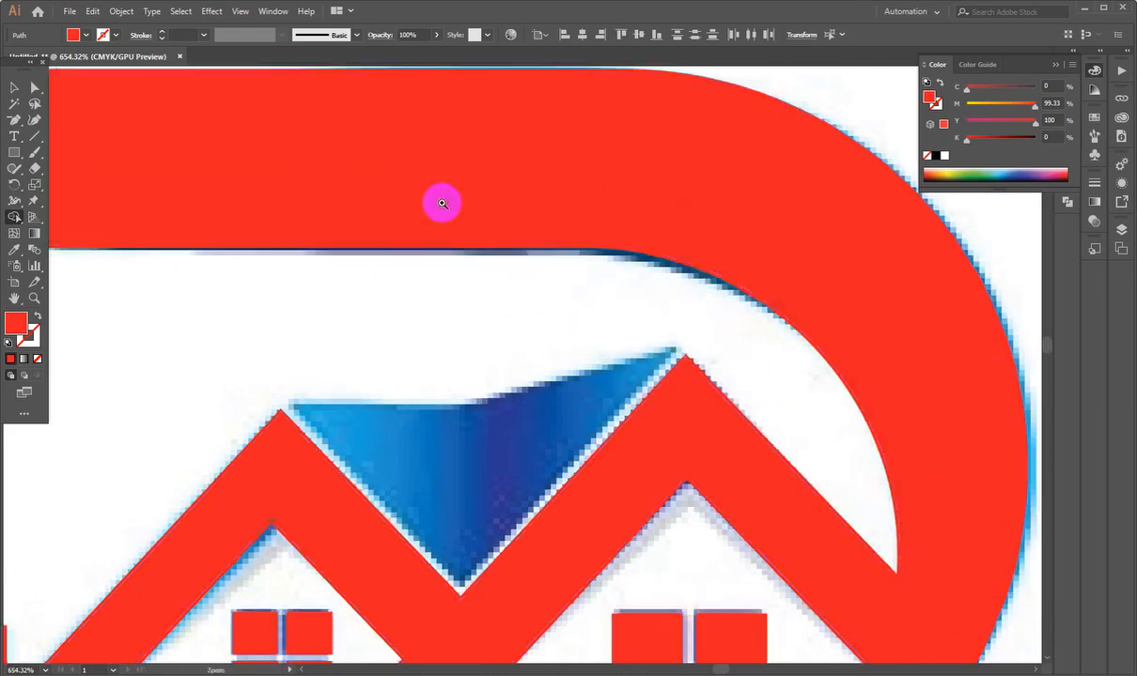
- Select both red bands of the D curve and hide them to expose the line fragments beneath
ctrl+click(432, 201)
drag(479, 188, 357, 207)
drag(446, 203, 507, 230)
click(13, 89)
click(198, 220)
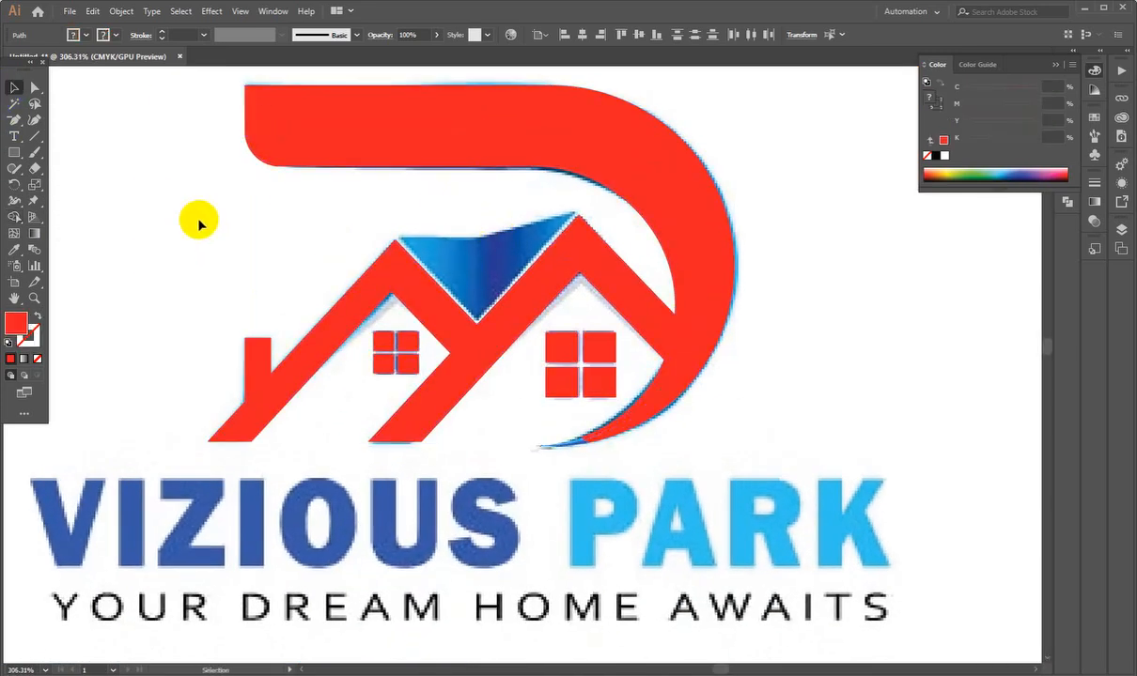
click(411, 144)
shift+click(419, 106)
drag(359, 93, 733, 280)
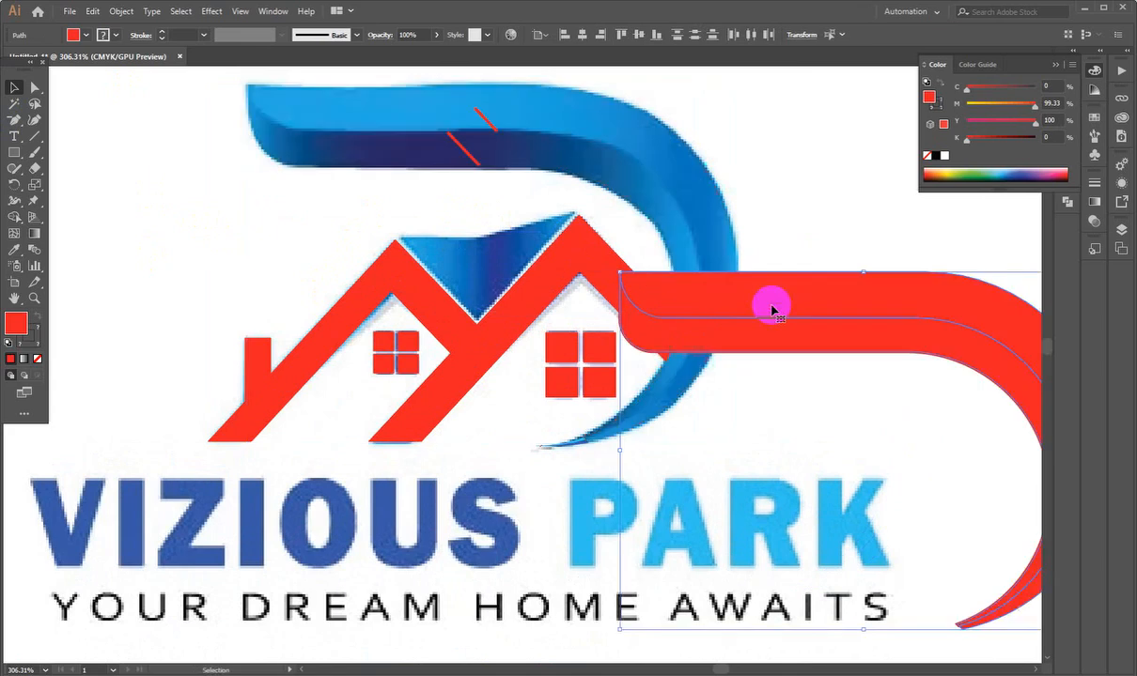
key(ctrl+z)
key(Delete)
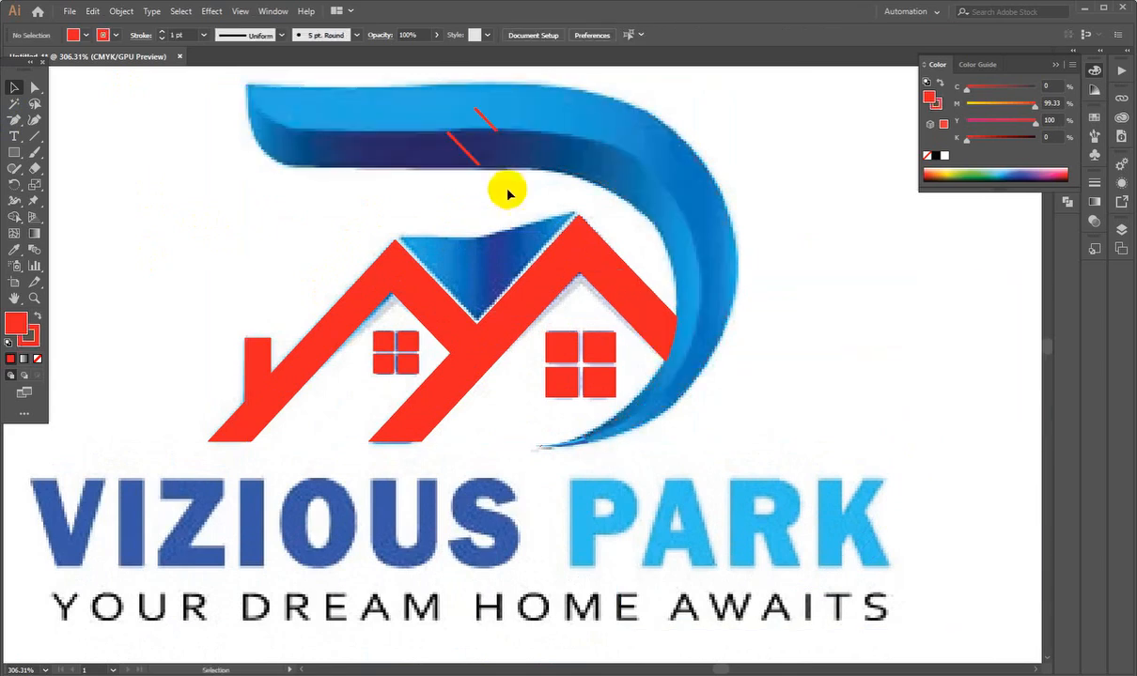
- Delete the two leftover line fragments over the reference curve and show the hidden bands again
click(466, 158)
key(Delete)
drag(468, 100, 519, 131)
key(Delete)
key(ctrl+alt+3)
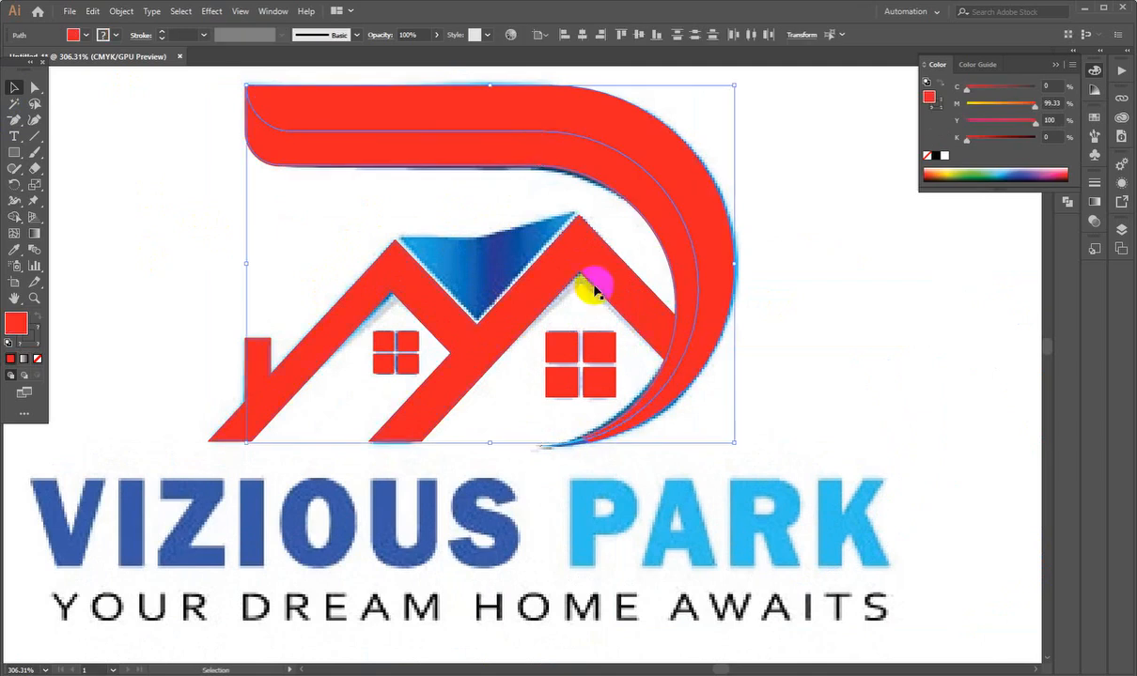
- Inspect the D curve's lower tip and undo the edits back to before its bands were filled red
click(801, 377)
drag(607, 443, 948, 376)
drag(520, 447, 599, 456)
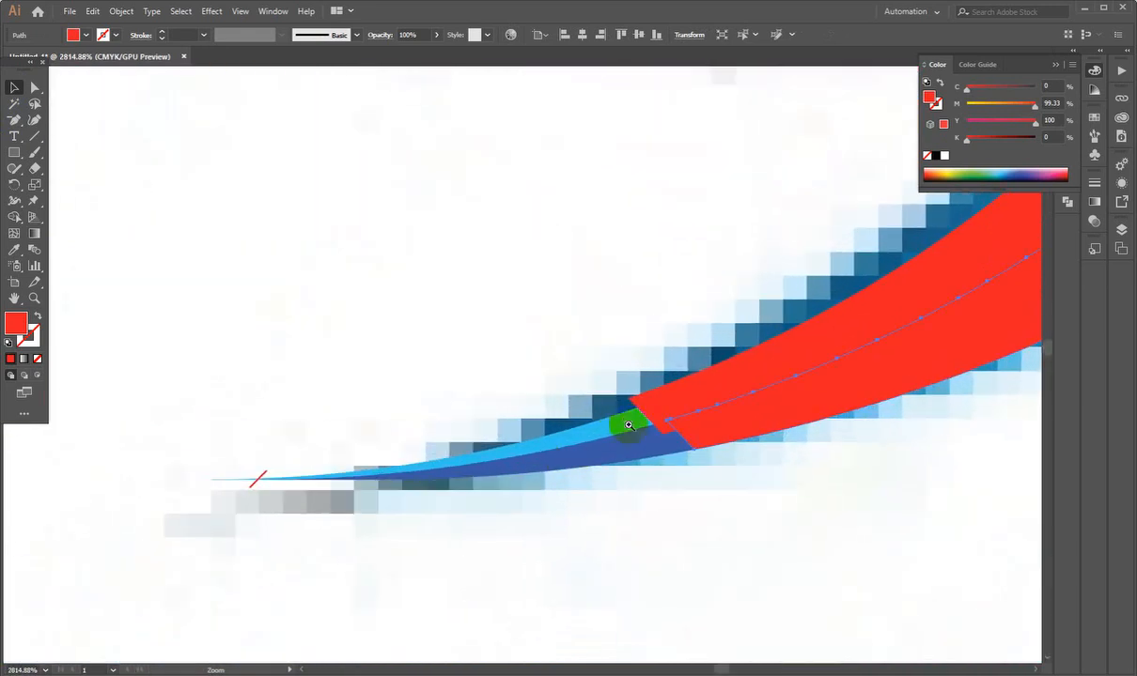
key(ctrl+z)
key(ctrl+z)
key(ctrl+z)
key(ctrl+z)
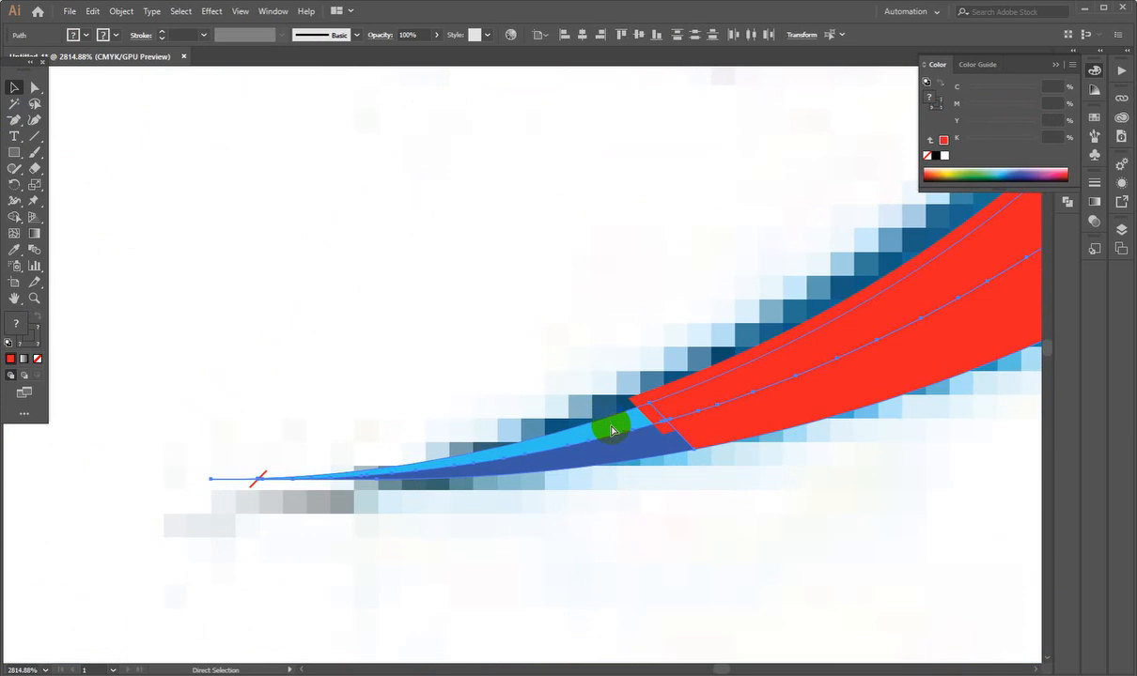
key(ctrl+z)
key(ctrl+z)
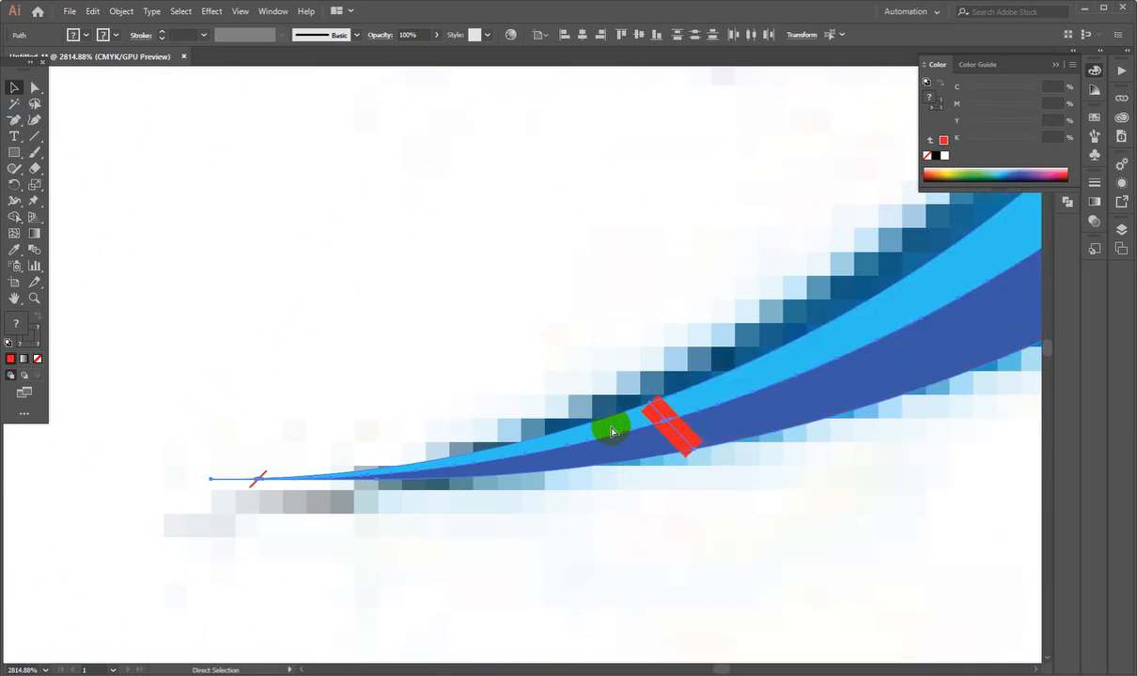
- Undo the remaining guide-line trims and the right roof merge, keeping only the merged chimney and left roof
key(ctrl+space)
drag(648, 432, 527, 556)
click(723, 533)
key(ctrl+space)
mouse_move(592, 460)
mouse_down()
mouse_move(632, 443)
mouse_move(582, 449)
mouse_up()
key(space)
drag(686, 407, 677, 493)
key(ctrl+space)
drag(631, 447, 581, 447)
key(ctrl+space)
drag(728, 324, 717, 437)
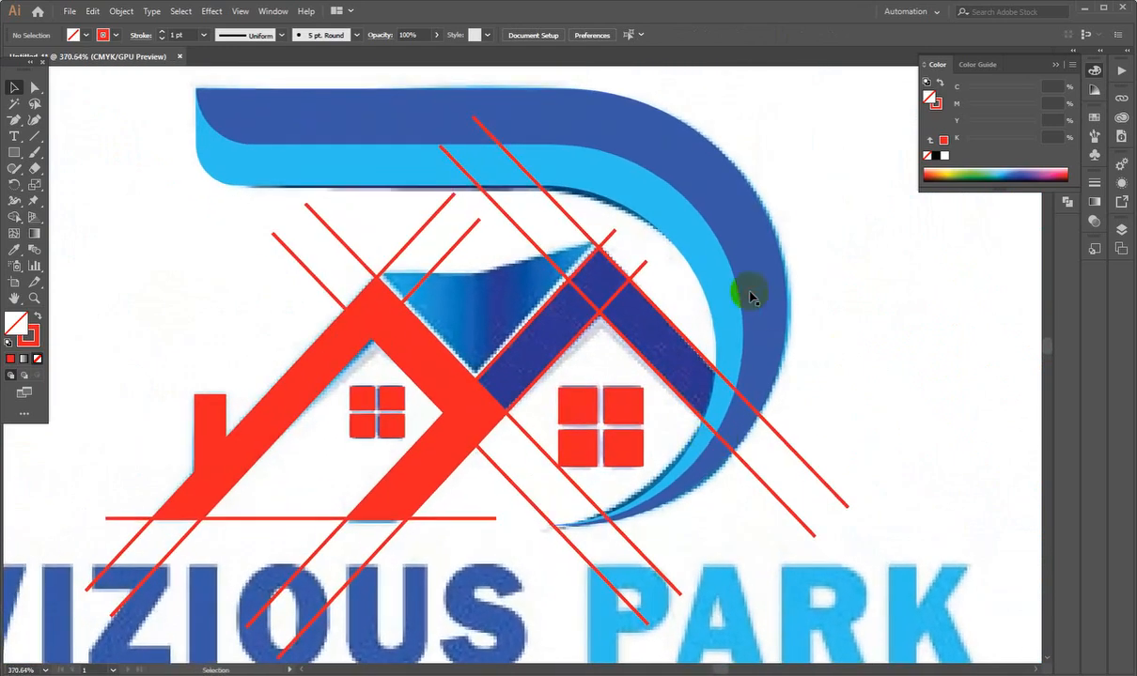
- Take the D curve's dark blue as fill, select all shapes and merge the chimney and both roofs with Shape Builder
drag(750, 292, 820, 323)
key(ctrl+z)
click(852, 258)
key(ctrl+space)
drag(664, 331, 624, 340)
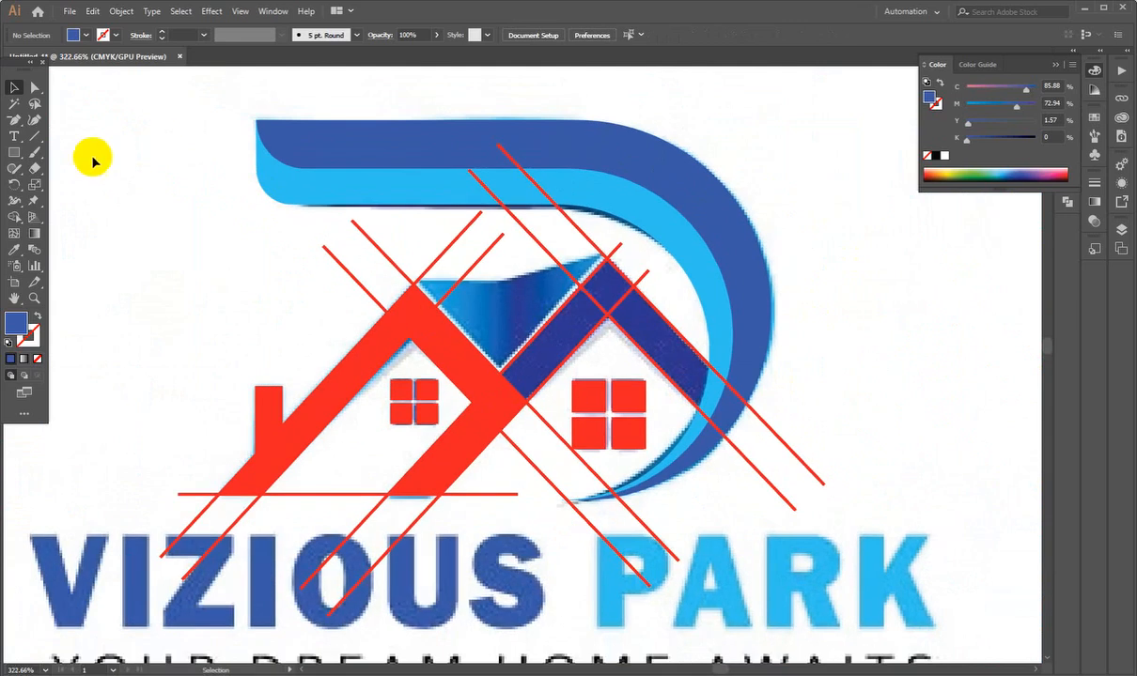
mouse_move(92, 155)
mouse_down()
mouse_move(665, 493)
mouse_move(815, 561)
mouse_up()
key(ctrl+space)
click(540, 430)
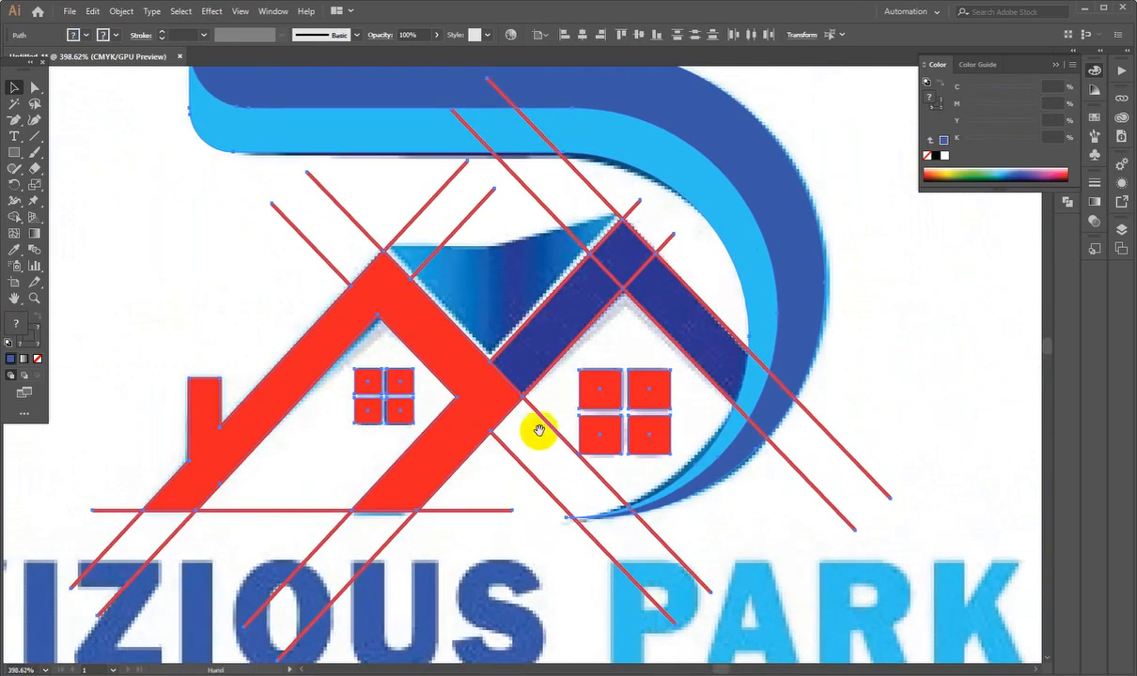
click(15, 217)
mouse_move(460, 355)
mouse_down()
mouse_move(482, 373)
mouse_move(609, 275)
mouse_move(683, 329)
mouse_up()
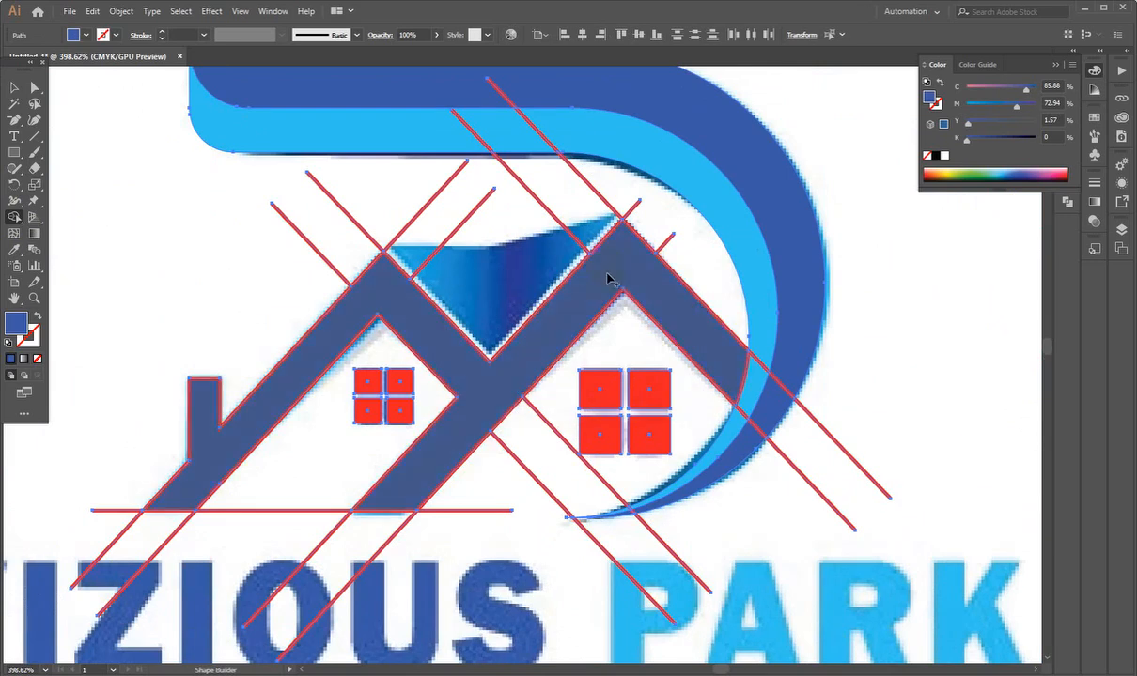
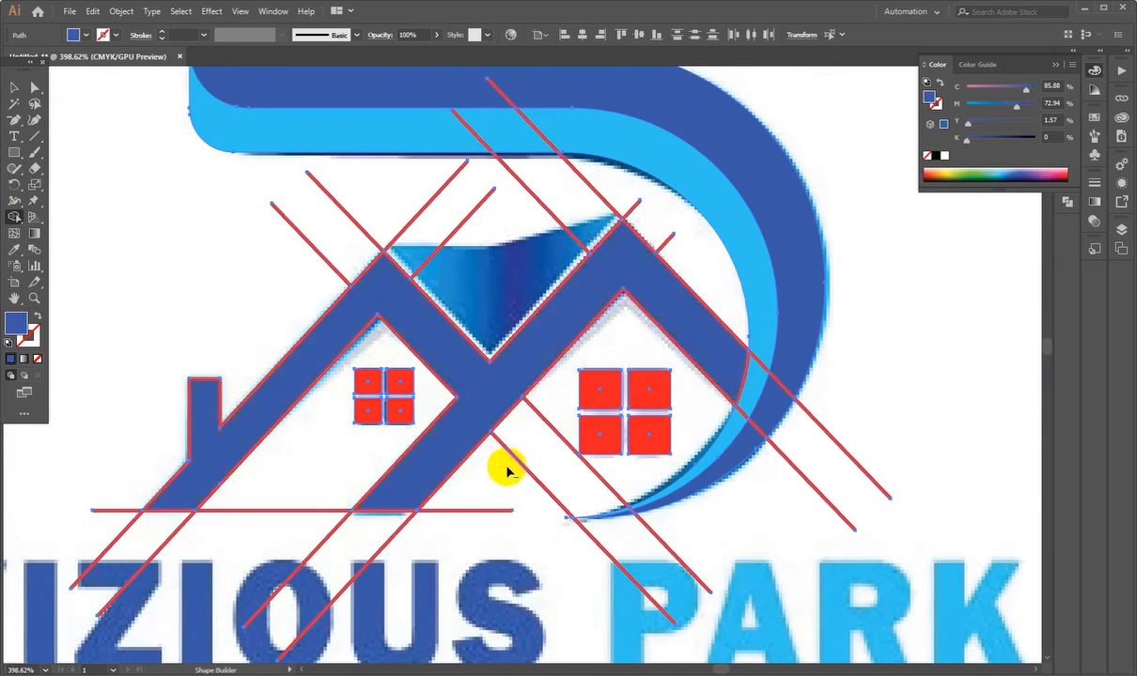
- Remove the guide-line ends below the right roof and give the light blue band's lower tail the dark blue fill with Shape Builder
alt+drag(507, 470, 570, 406)
mouse_move(567, 592)
alt+mouse_down()
mouse_move(705, 534)
mouse_move(905, 413)
mouse_move(977, 402)
alt+mouse_up()
mouse_move(593, 495)
mouse_down()
mouse_move(655, 467)
mouse_move(598, 453)
mouse_up()
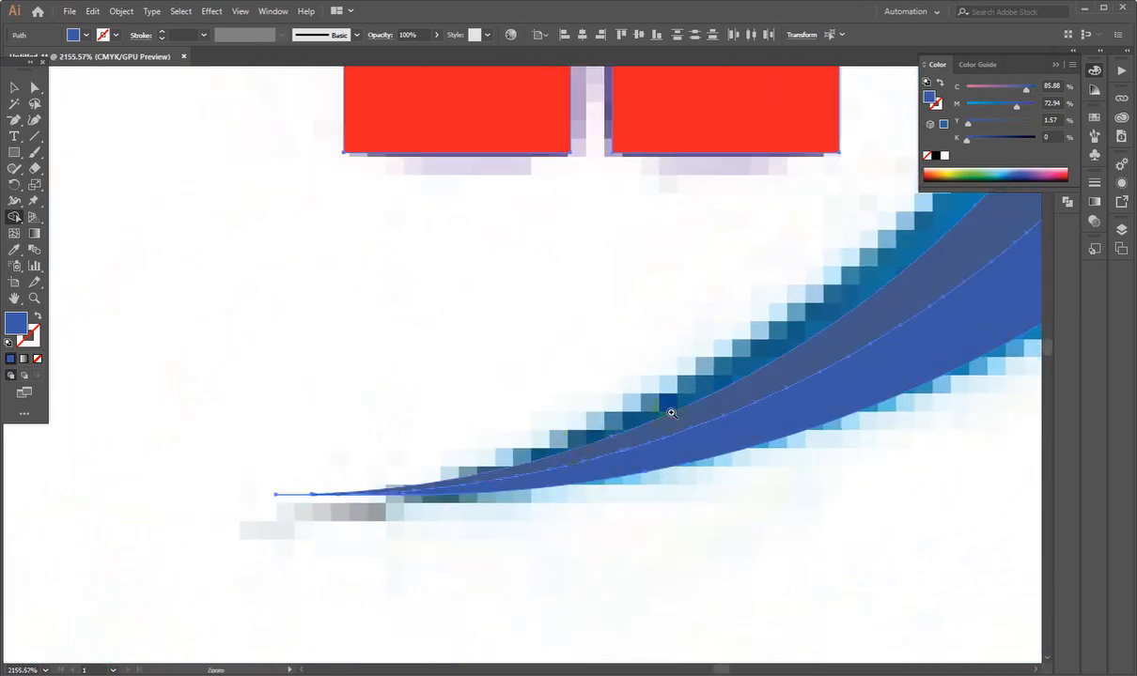
ctrl+drag(655, 416, 443, 414)
drag(460, 369, 782, 450)
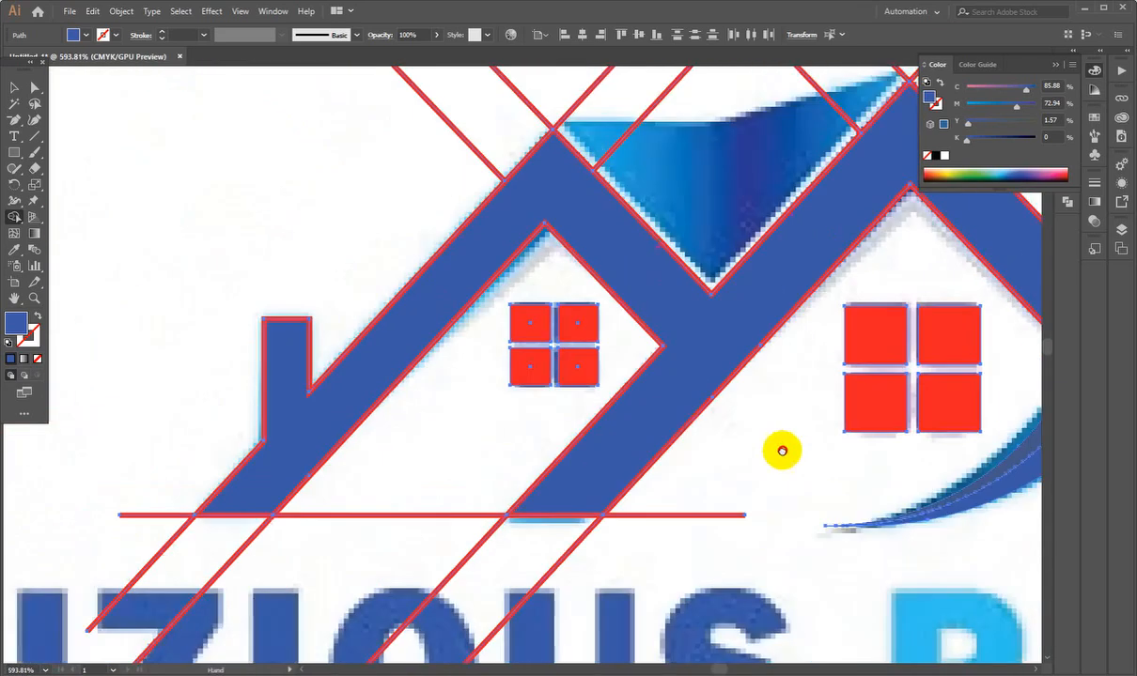
- Delete the leftover guide-line ends above the right roof, including those crossing the D curve
drag(466, 337, 528, 493)
drag(605, 361, 494, 323)
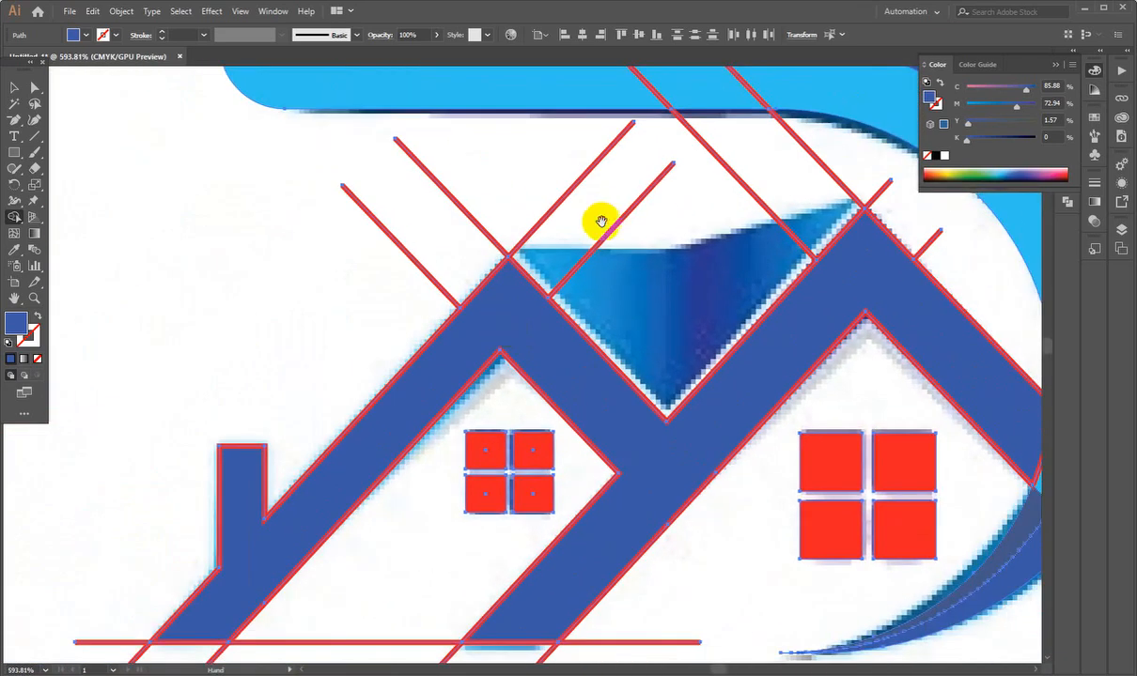
drag(578, 217, 512, 310)
ctrl+drag(623, 246, 551, 325)
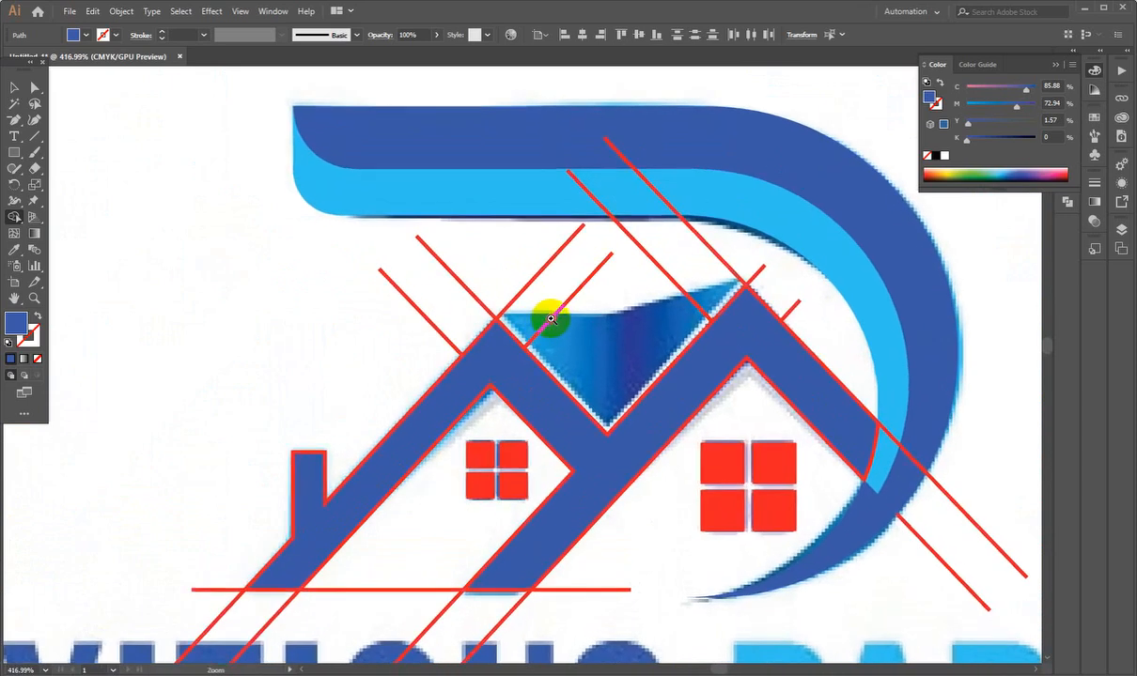
click(14, 87)
click(683, 280)
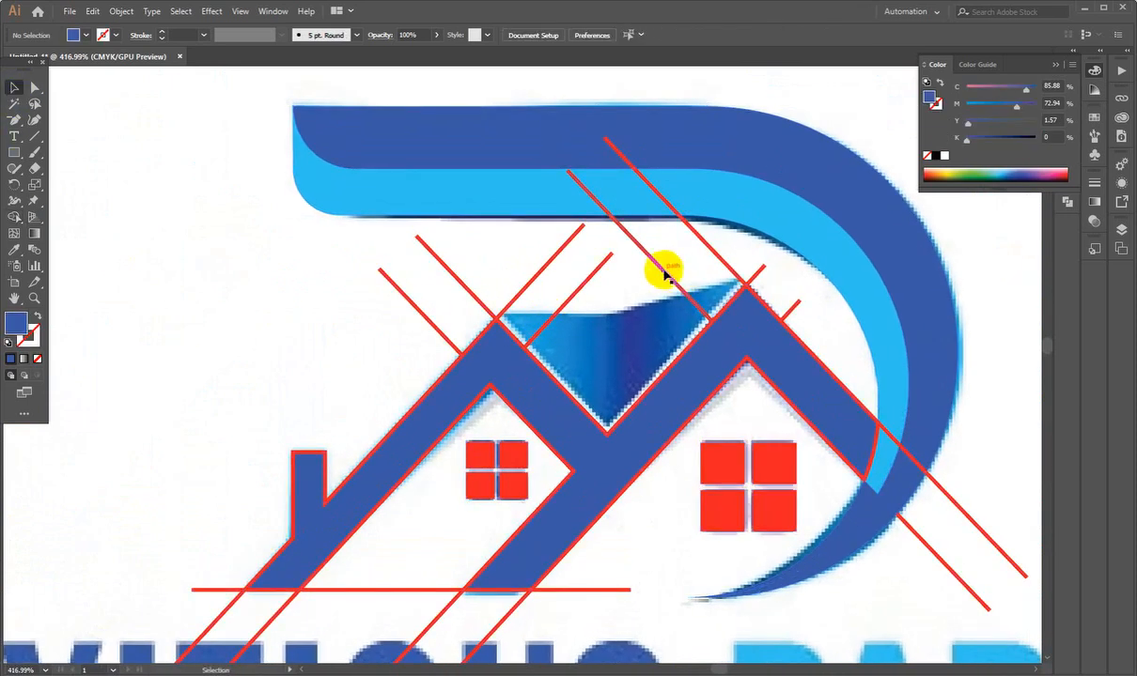
click(664, 271)
key(Delete)
click(703, 240)
key(Delete)
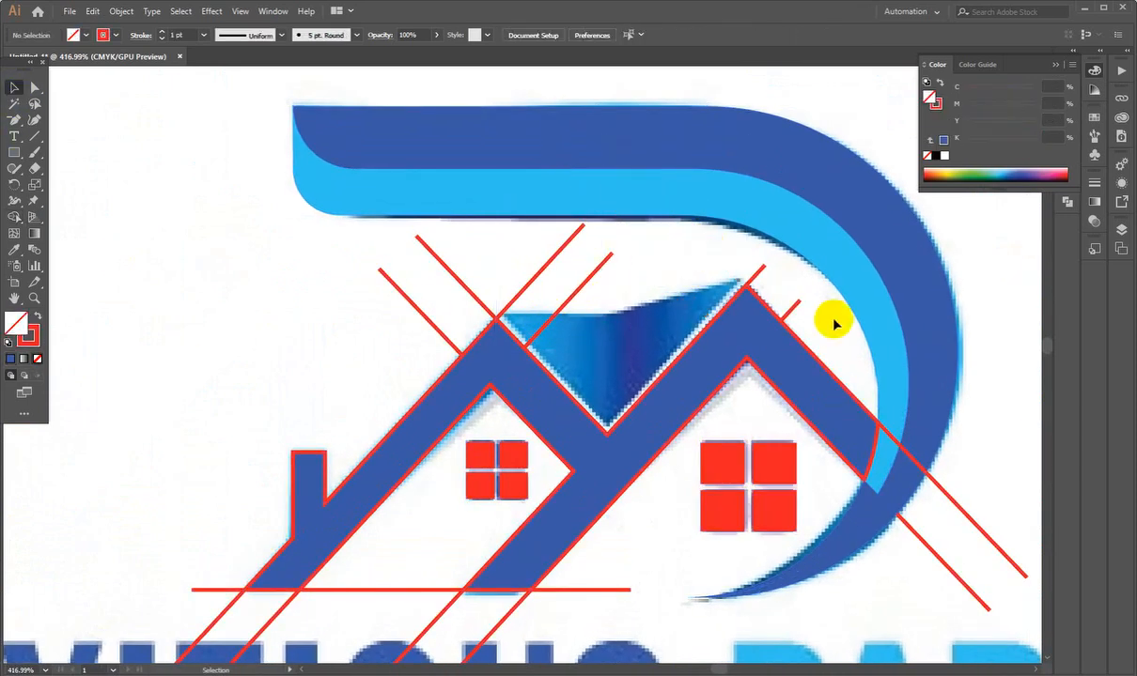
click(808, 311)
key(Delete)
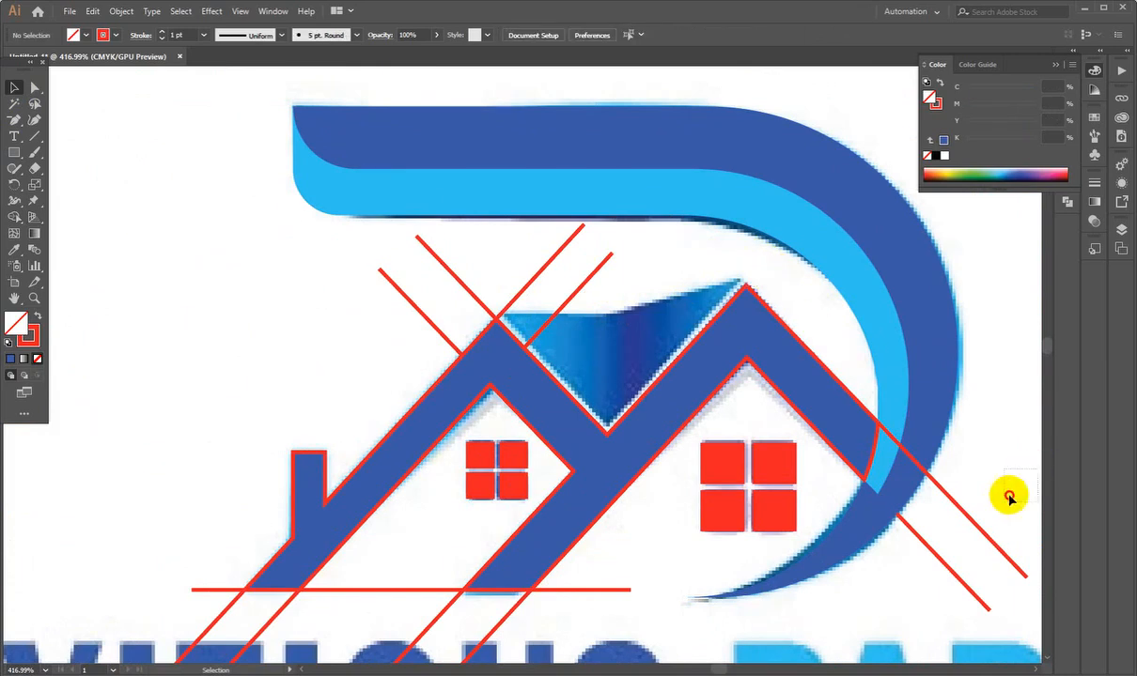
- Delete the two leftover guide-line ends extending beyond the right side of the D curve
drag(1008, 497, 925, 579)
key(Delete)
drag(966, 520, 962, 483)
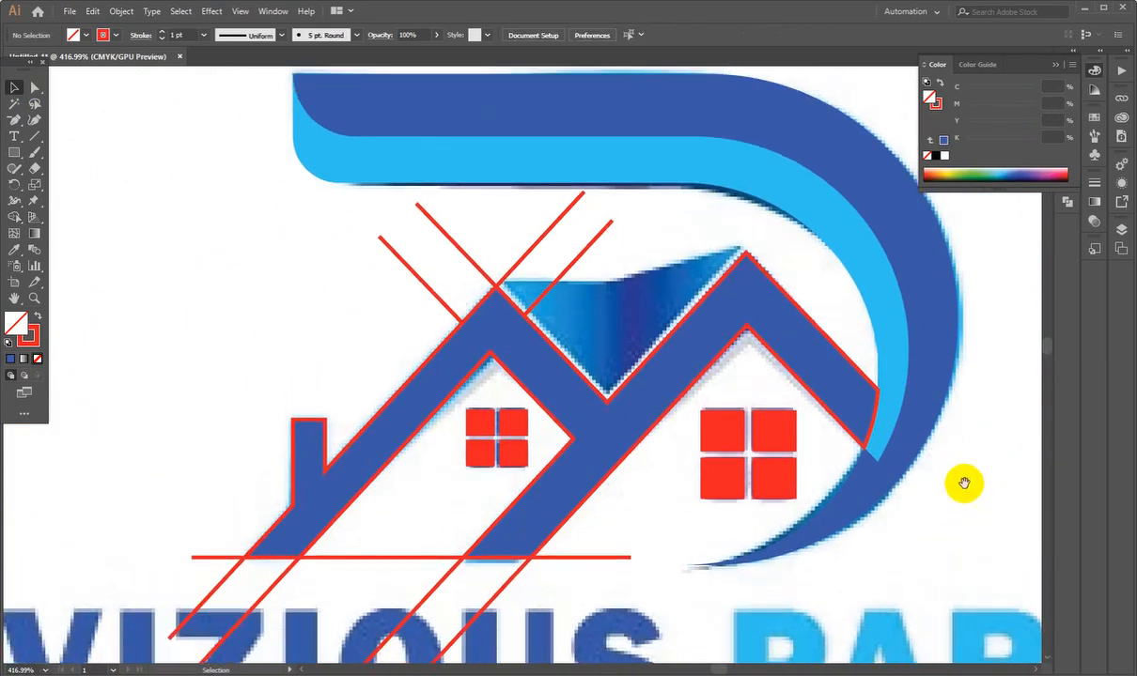
- Merge the light blue inner band with the dark blue lower tail of the D curve using Shape Builder
drag(867, 513, 921, 518)
drag(800, 531, 855, 465)
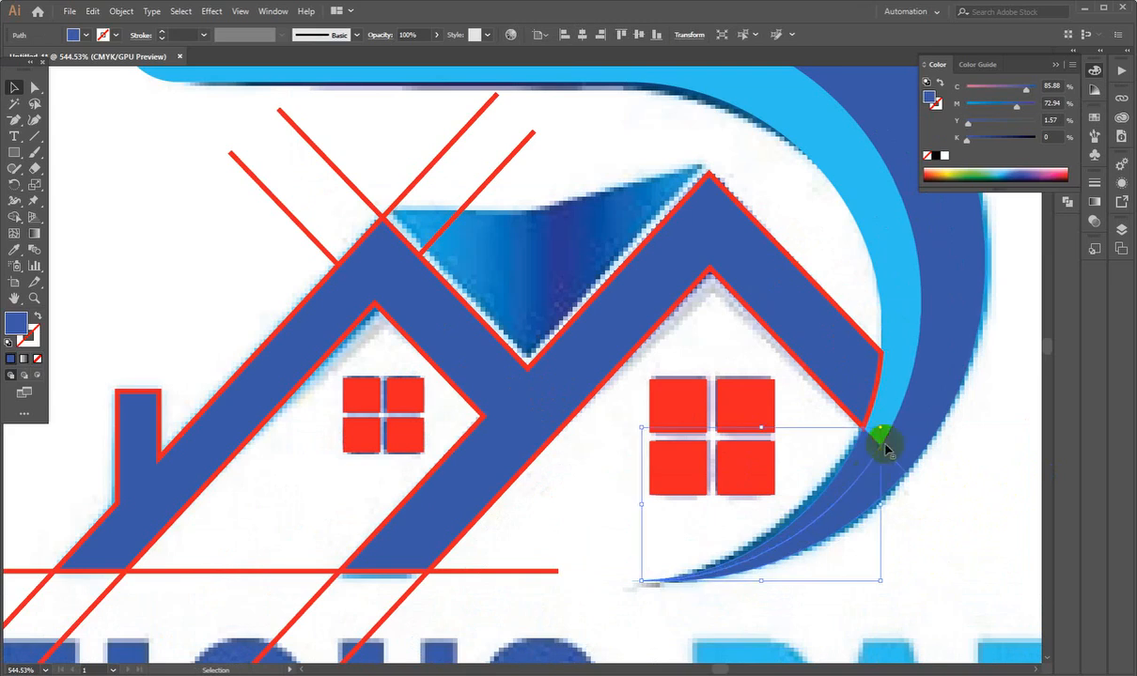
shift+click(887, 397)
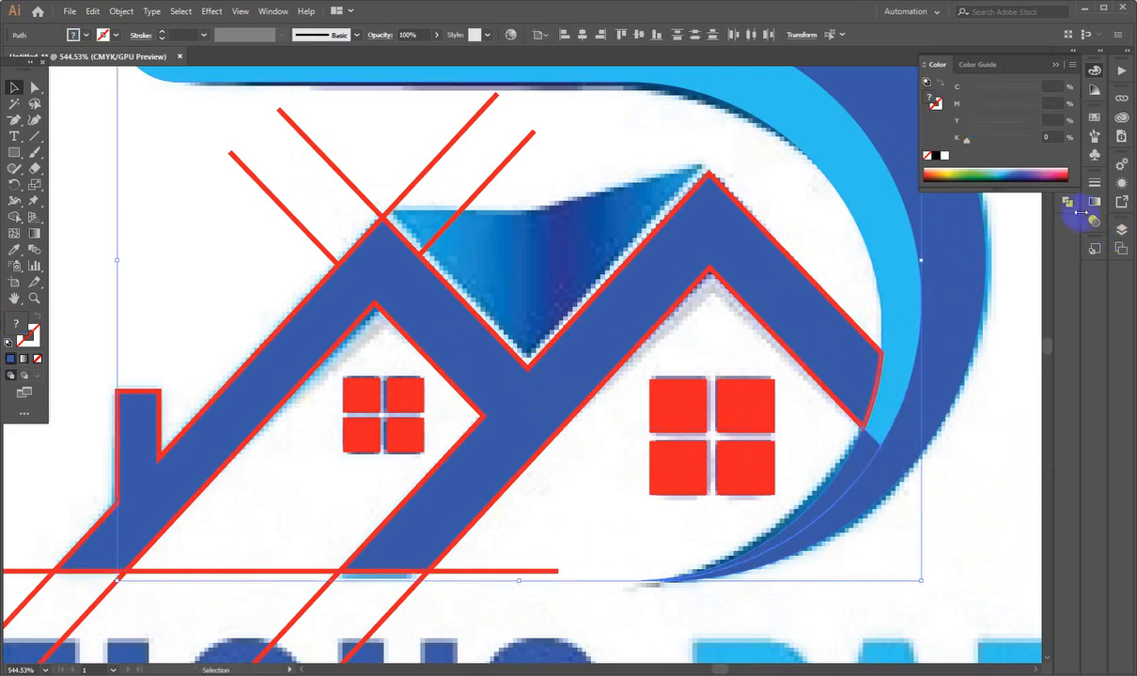
click(15, 217)
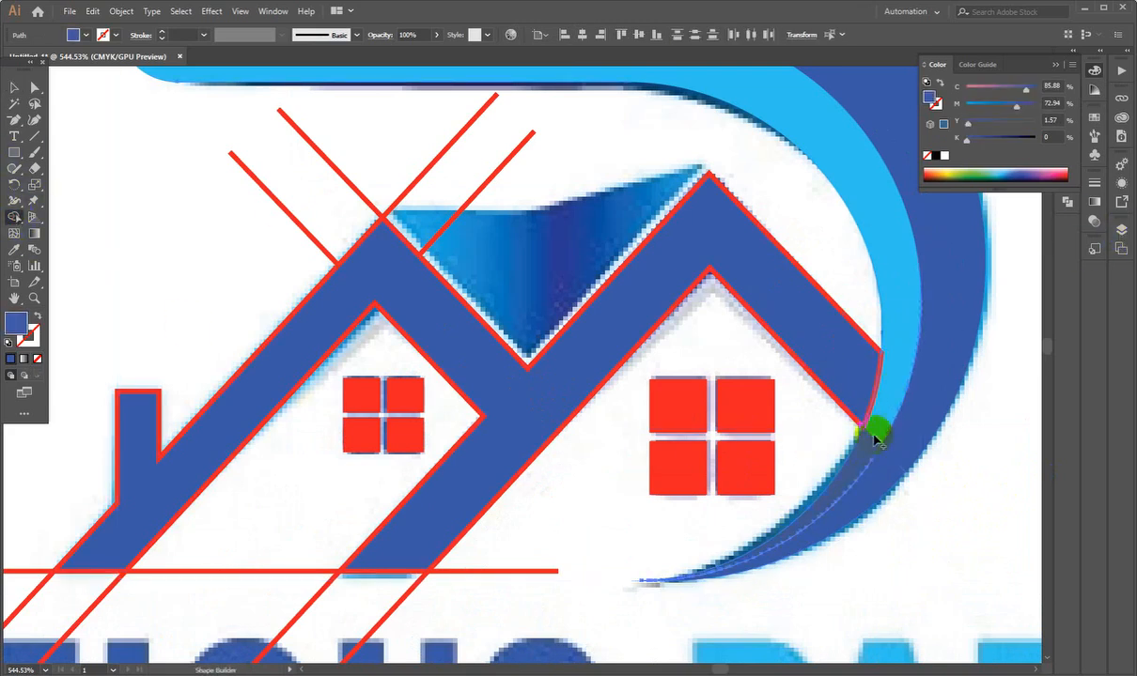
drag(877, 431, 827, 474)
mouse_move(813, 425)
mouse_down()
mouse_move(683, 429)
mouse_move(700, 430)
mouse_up()
- Set the fill colour to #6488D8 and apply it to the D curve's inner band with Shape Builder
double_click(17, 323)
click(712, 224)
click(759, 198)
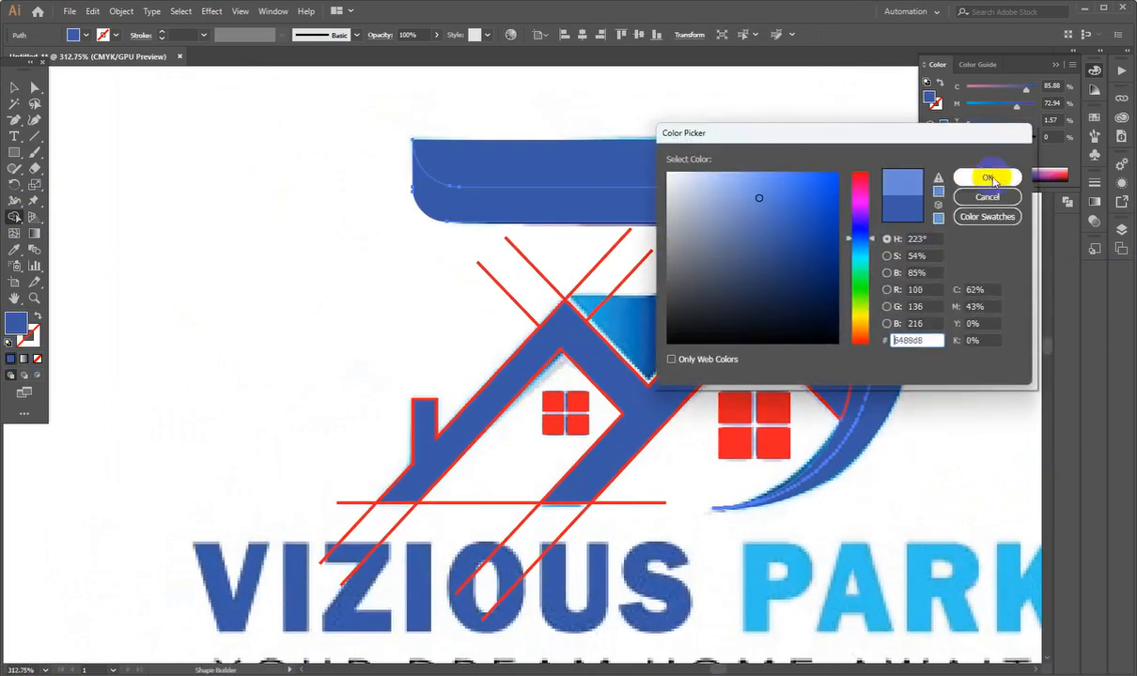
click(988, 178)
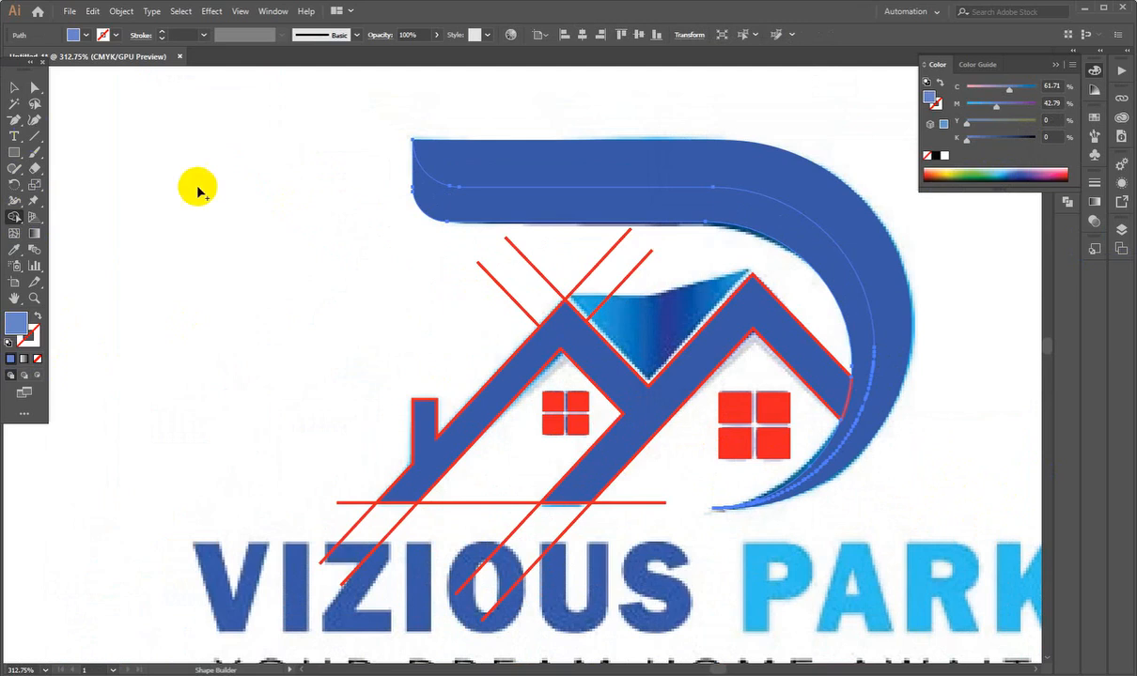
click(421, 201)
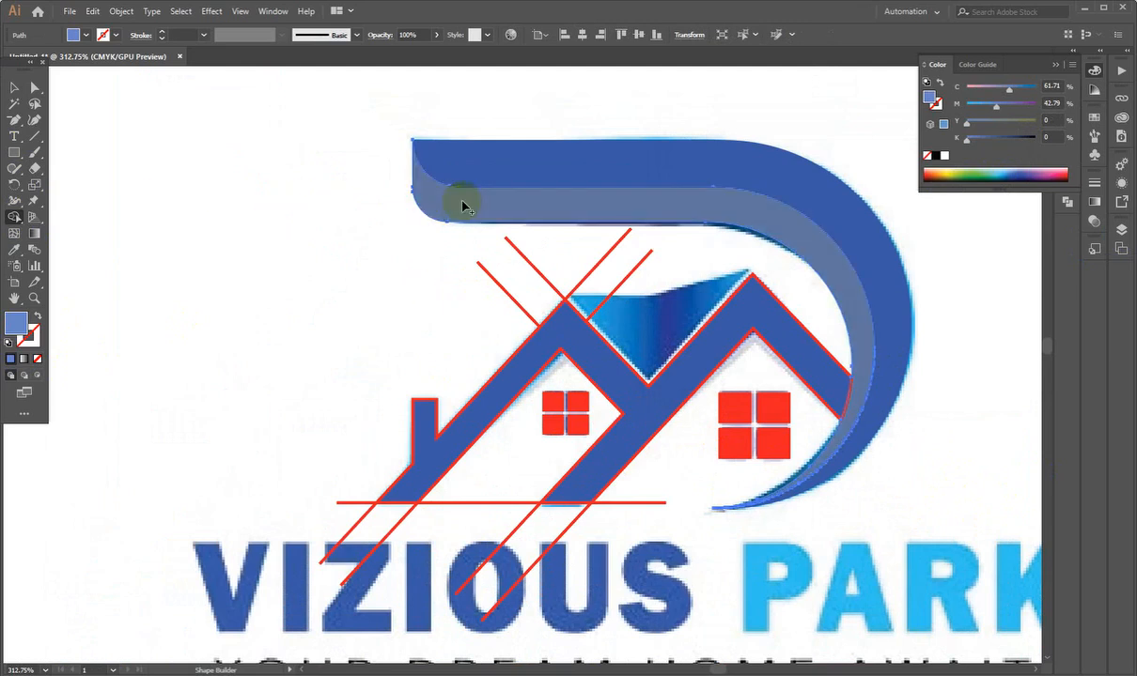
- Shift the inner band's fill hue to a sky blue of about C 67, M 17, Y 0, K 0
click(14, 86)
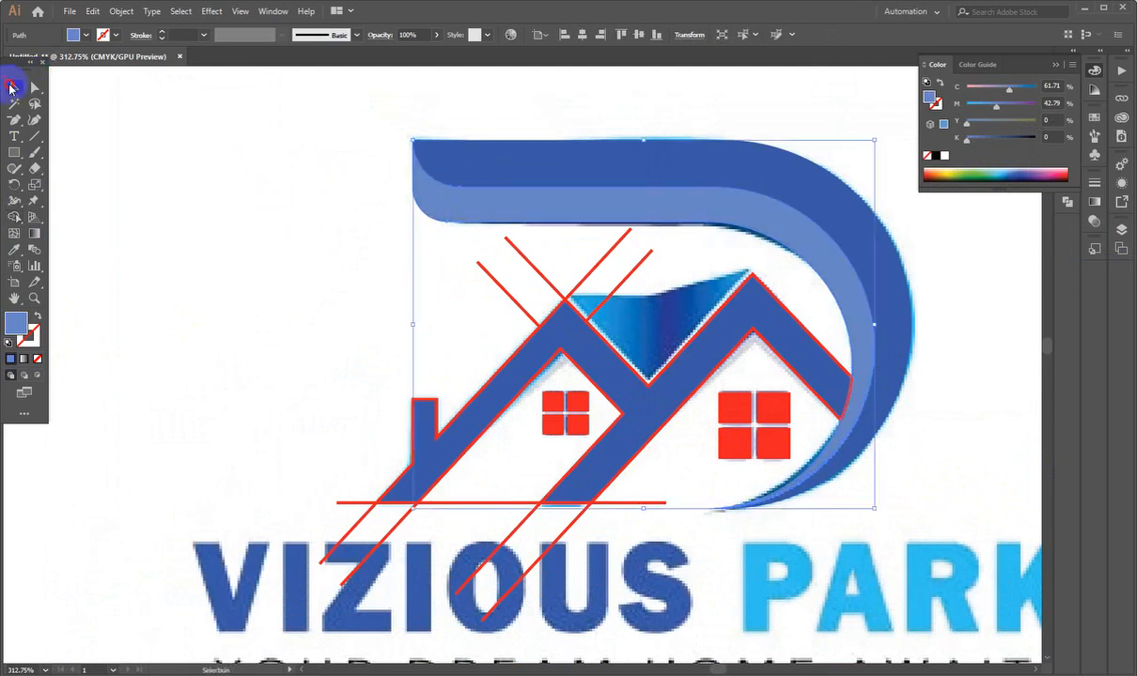
click(435, 219)
double_click(15, 323)
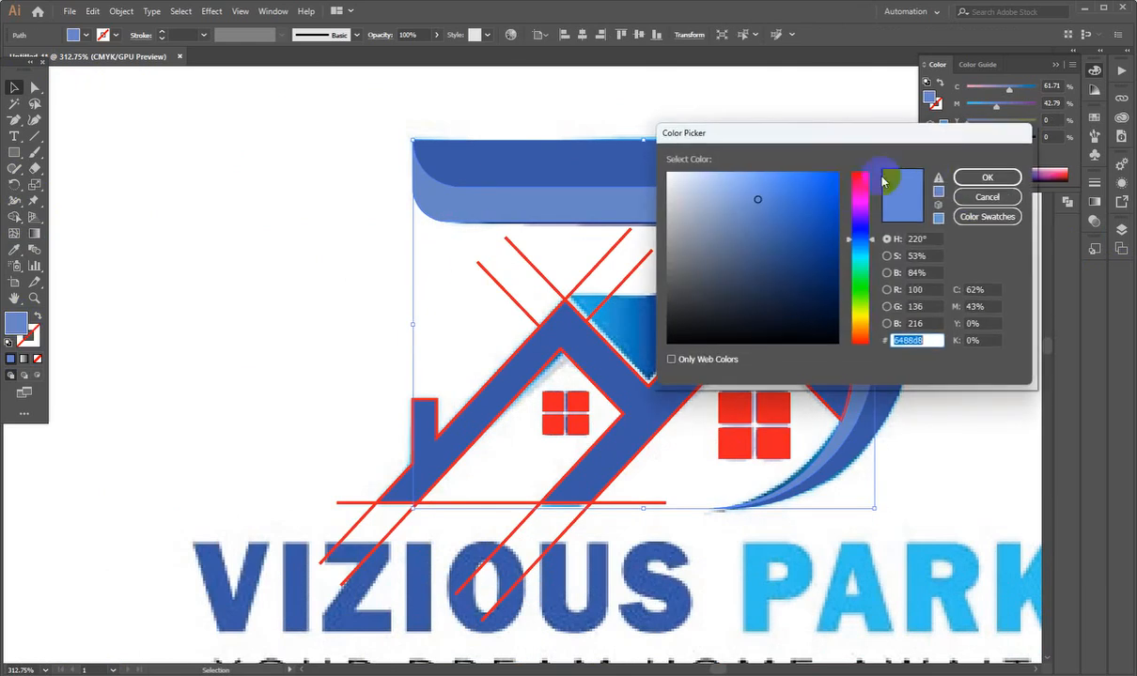
drag(860, 189, 865, 252)
click(979, 183)
click(299, 246)
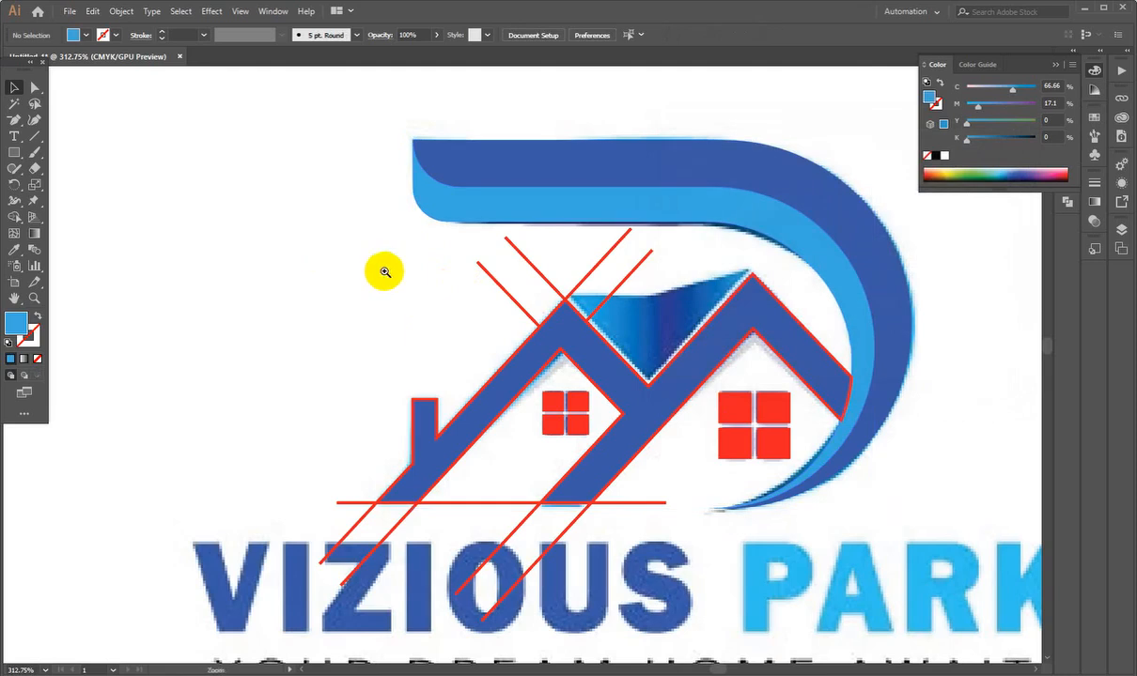
- Delete the four leftover guide-line ends above the left roof's peak
scroll(703, 315, up, 2)
drag(680, 373, 635, 321)
drag(504, 173, 567, 224)
key(Delete)
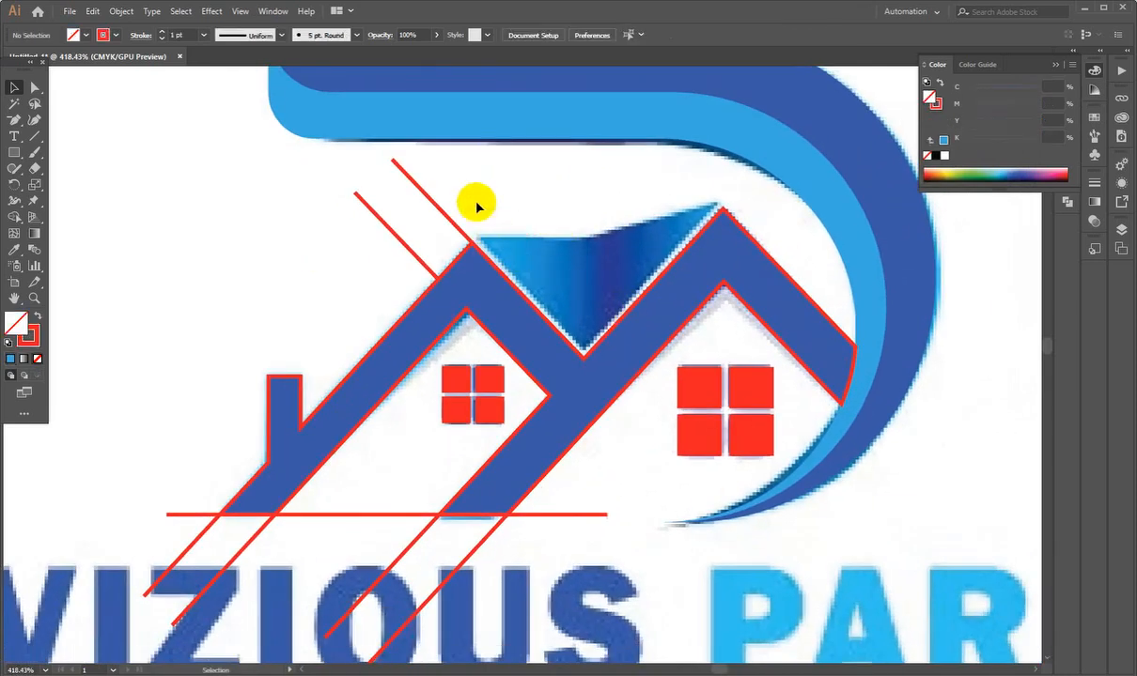
key(Delete)
drag(475, 201, 445, 239)
key(Delete)
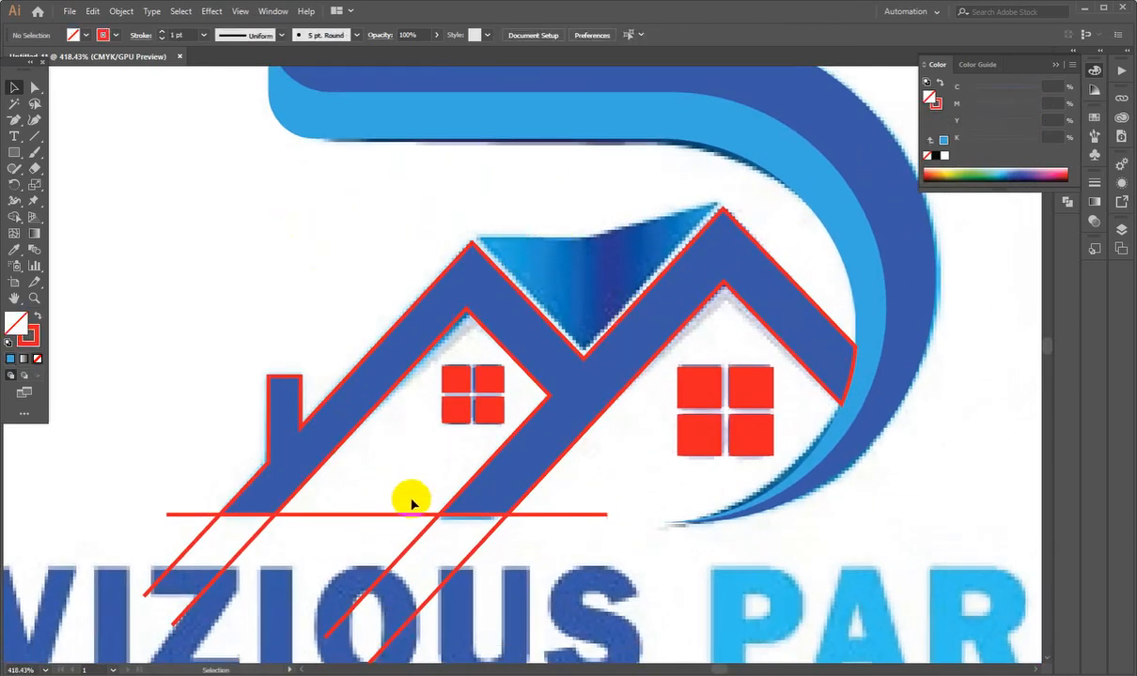
key(Delete)
- Delete the guide-line ends below both roof bases, including the leftover pieces of the horizontal baseline
drag(408, 500, 444, 587)
key(Delete)
drag(587, 497, 521, 557)
key(Delete)
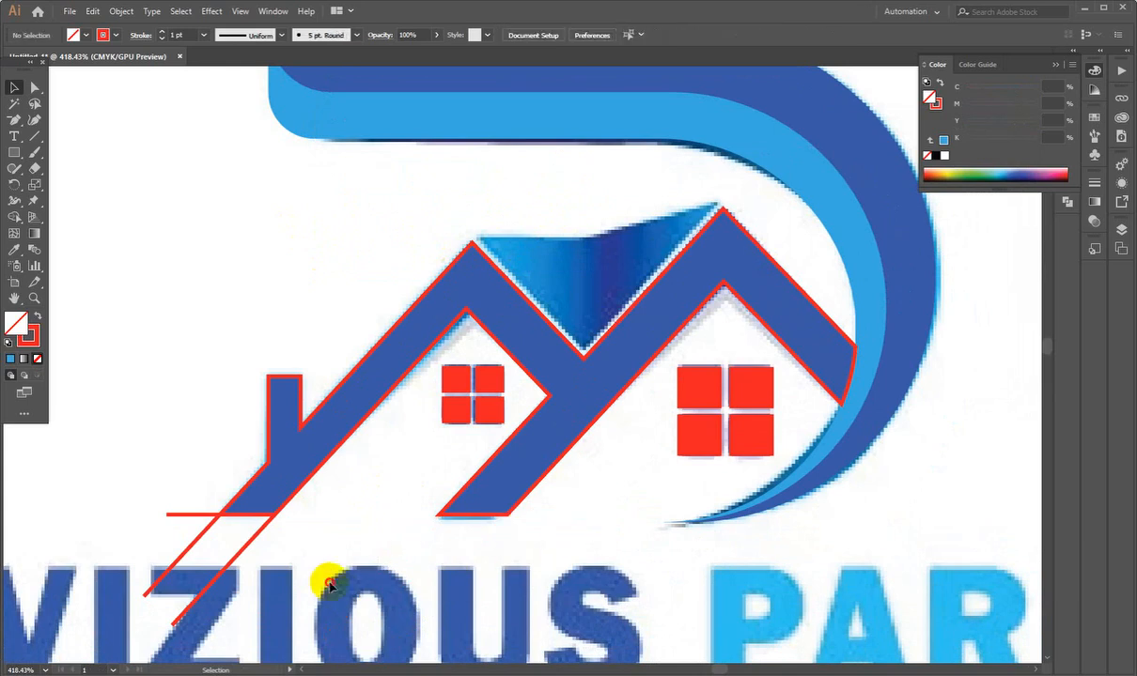
drag(330, 586, 151, 556)
key(Delete)
drag(155, 479, 188, 546)
key(Delete)
- Trace the gradient-coloured gable between the two roof peaks as a closed four-point shape with the Pen tool
ctrl+alt+click(518, 445)
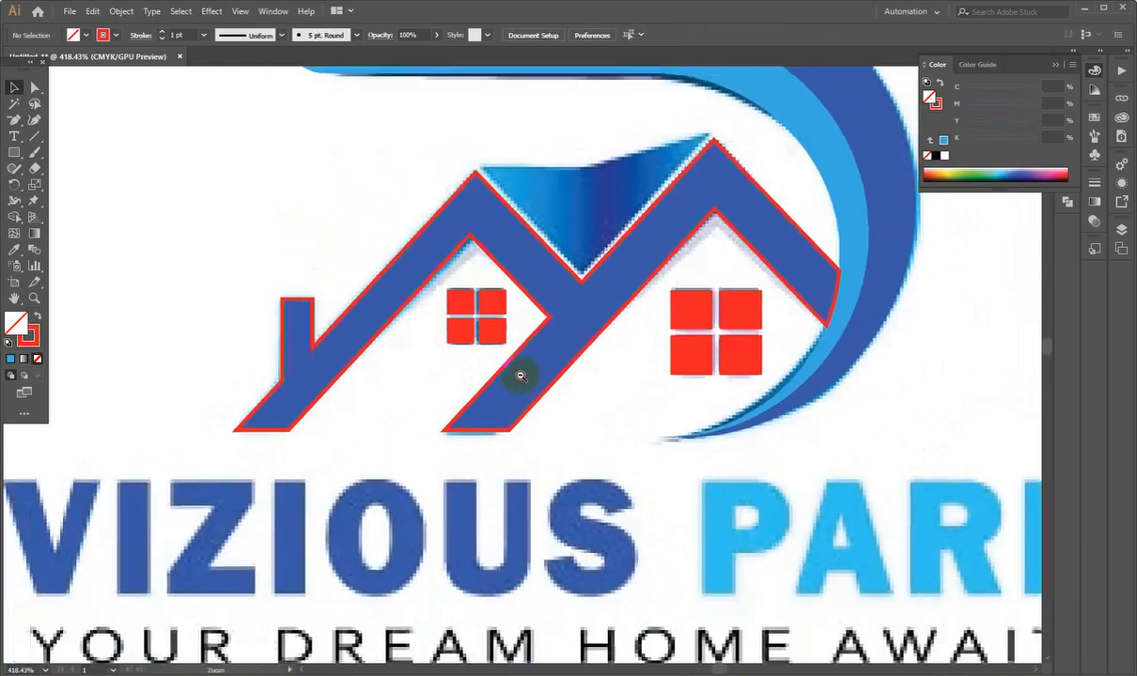
ctrl+click(564, 225)
drag(649, 358, 541, 340)
click(14, 120)
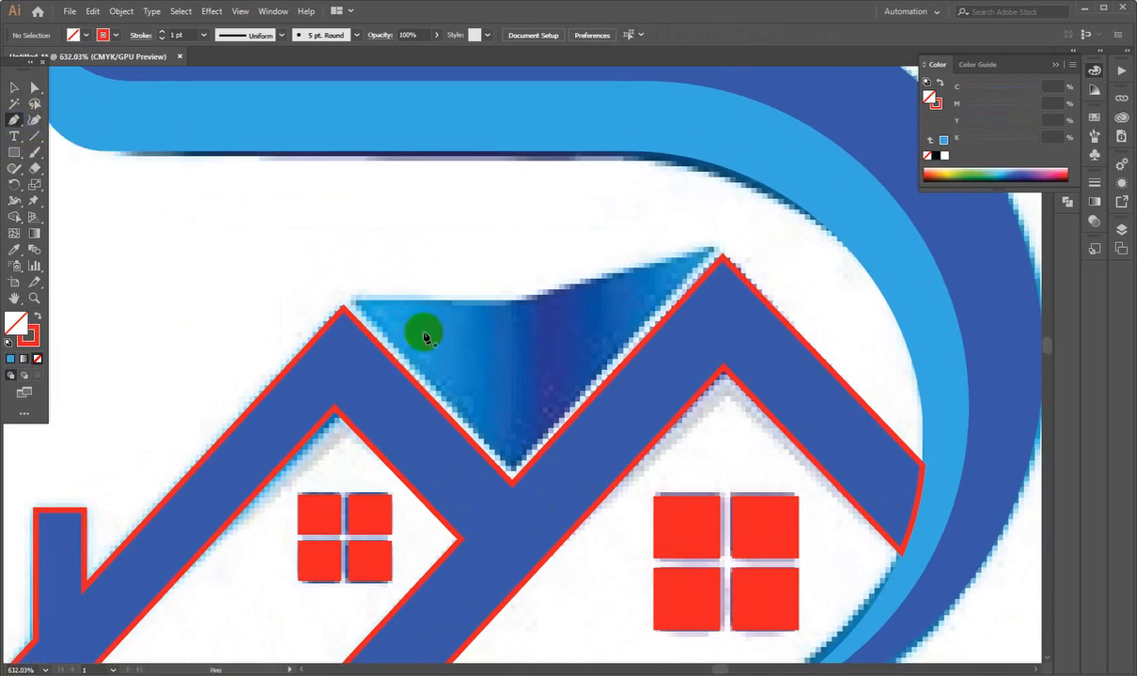
click(357, 301)
click(511, 465)
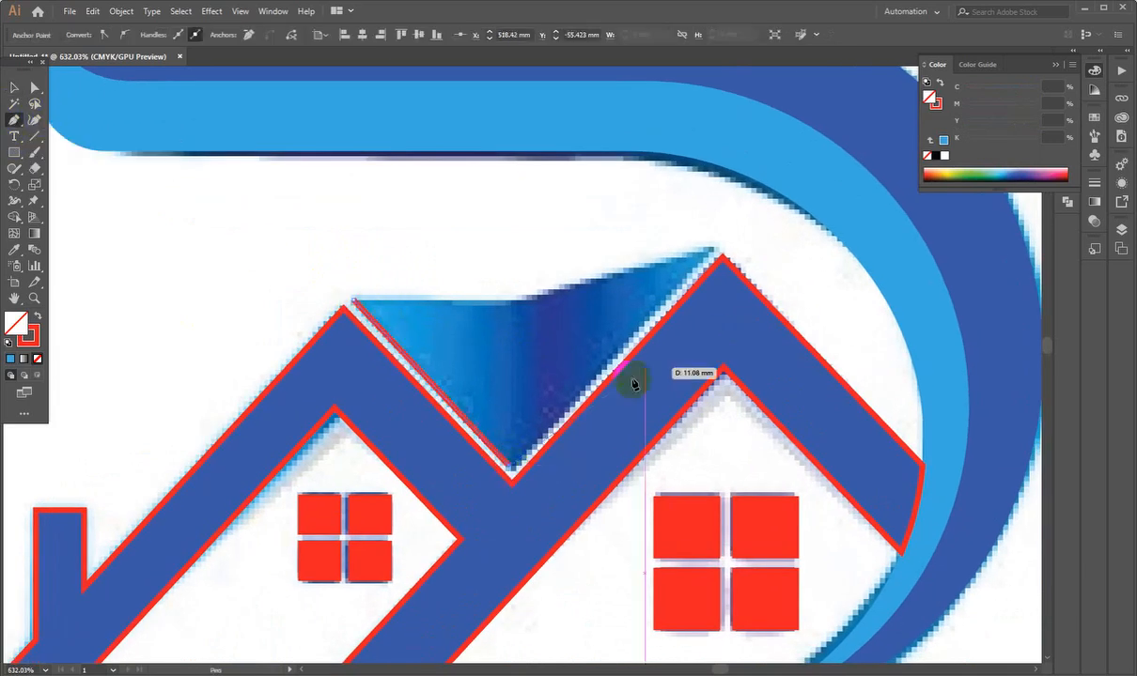
click(710, 251)
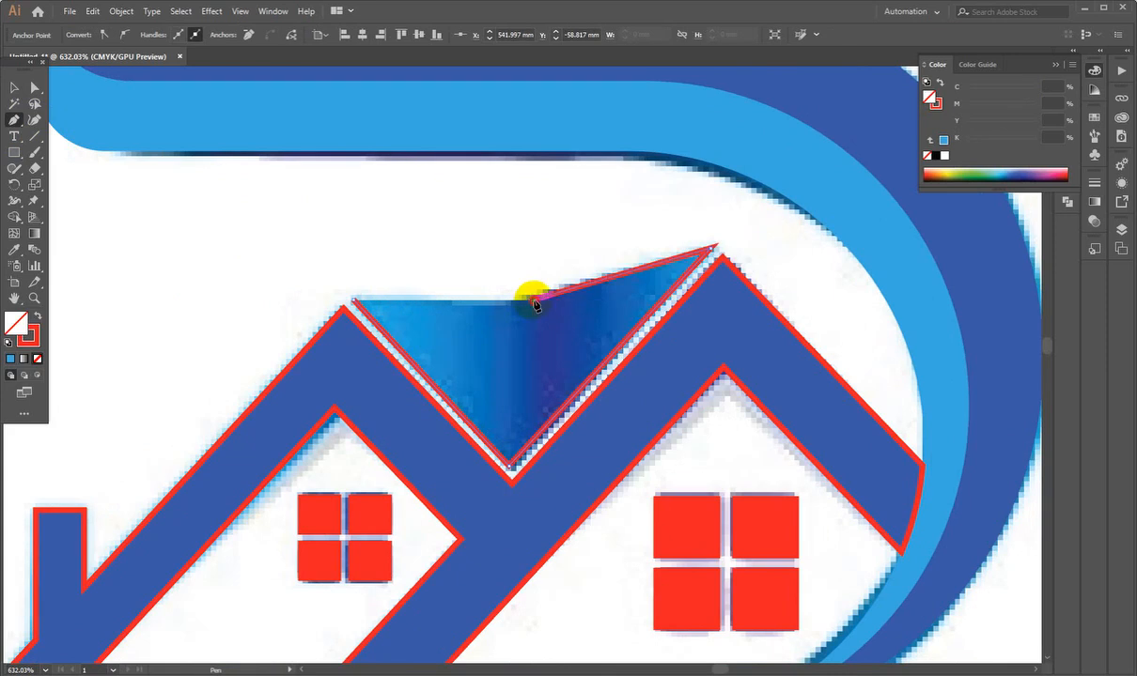
click(356, 301)
- Unlock the logo reference image behind the vector artwork and hide it
key(ctrl+0)
scroll(406, 386, up, 3)
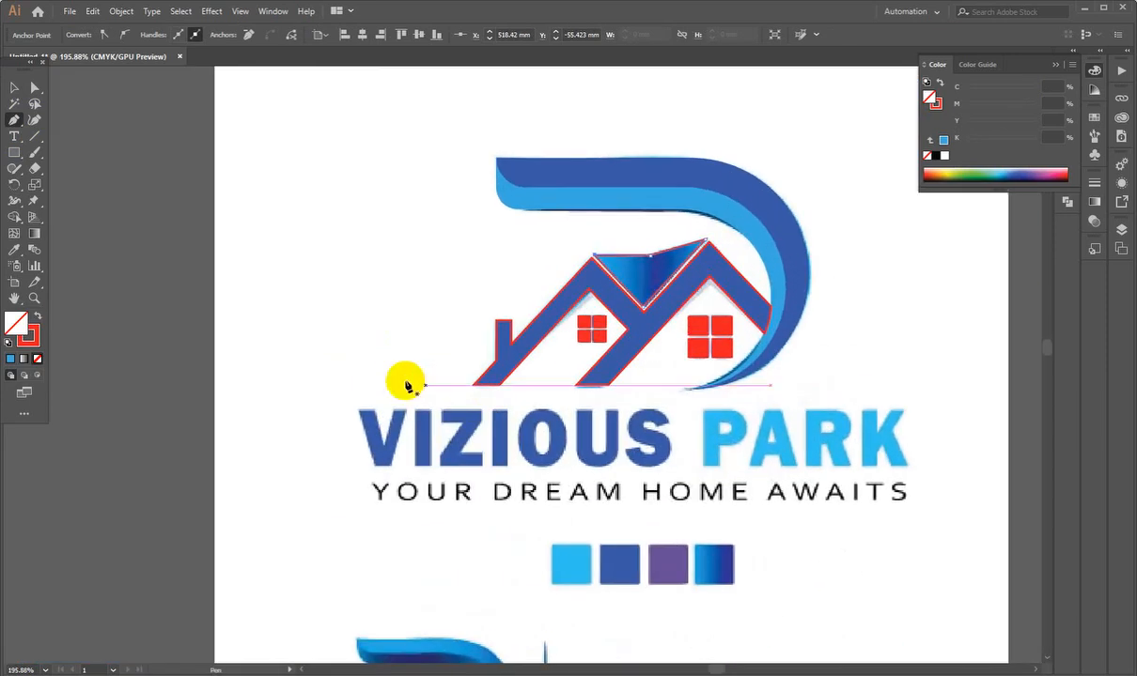
scroll(267, 225, down, 1)
drag(454, 235, 285, 243)
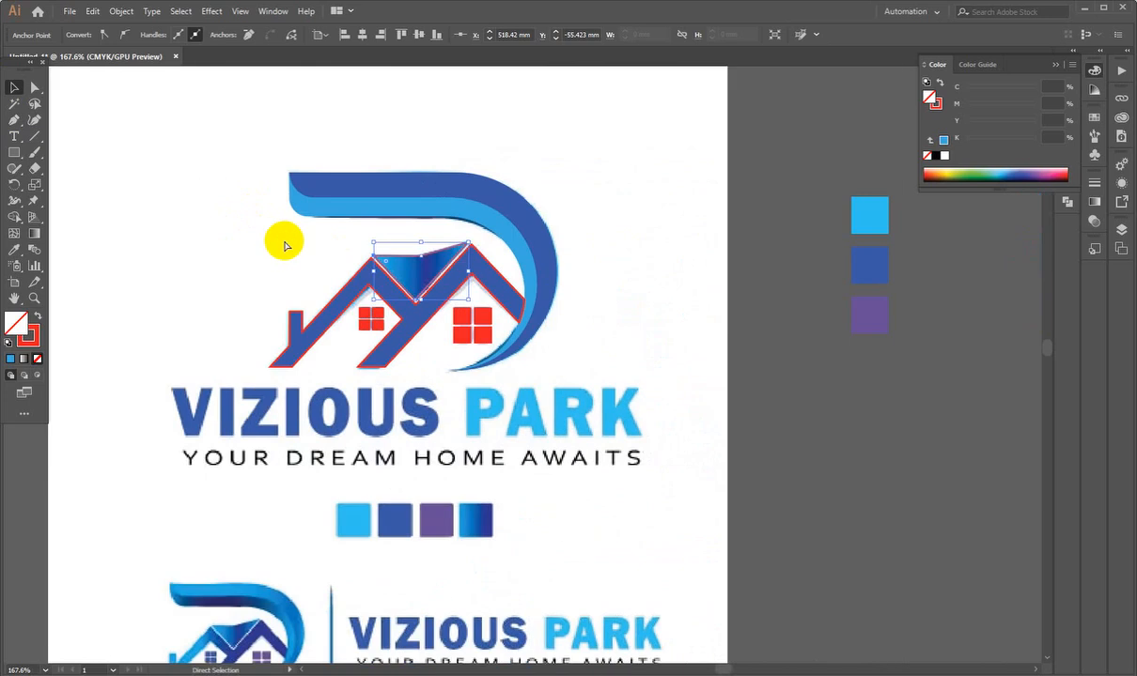
alt+click(284, 244)
click(756, 408)
click(595, 472)
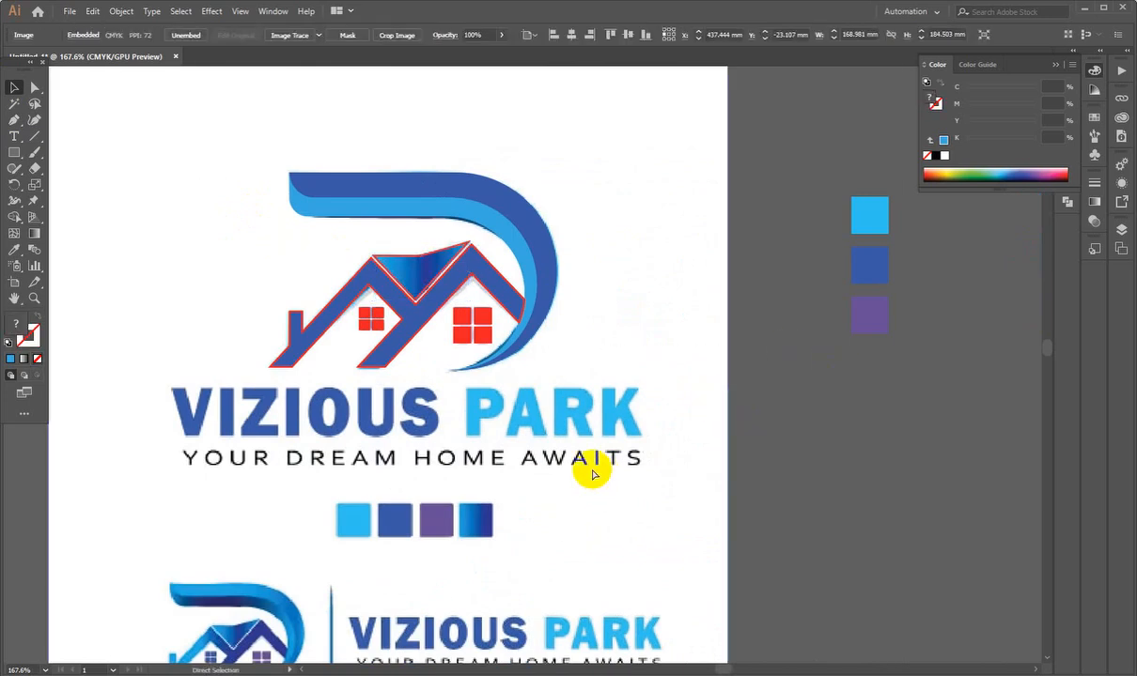
key(Delete)
- Move the three colour swatches closer to the right side of the D curve
drag(487, 385, 628, 411)
drag(622, 265, 346, 312)
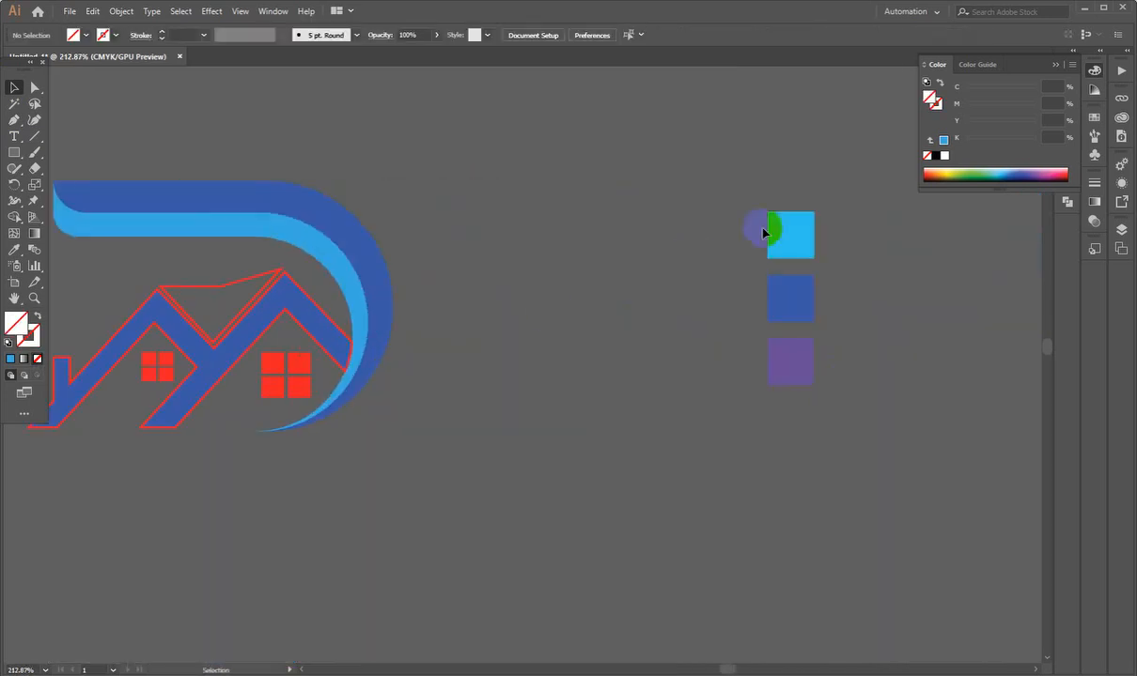
drag(758, 227, 799, 362)
drag(785, 316, 537, 313)
- Show the hidden reference image again and move it to the left, clear of the vector artwork
drag(465, 428, 156, 402)
key(ctrl+alt+3)
drag(236, 387, 406, 353)
drag(381, 352, 302, 363)
drag(639, 317, 470, 352)
scroll(470, 353, down, 1)
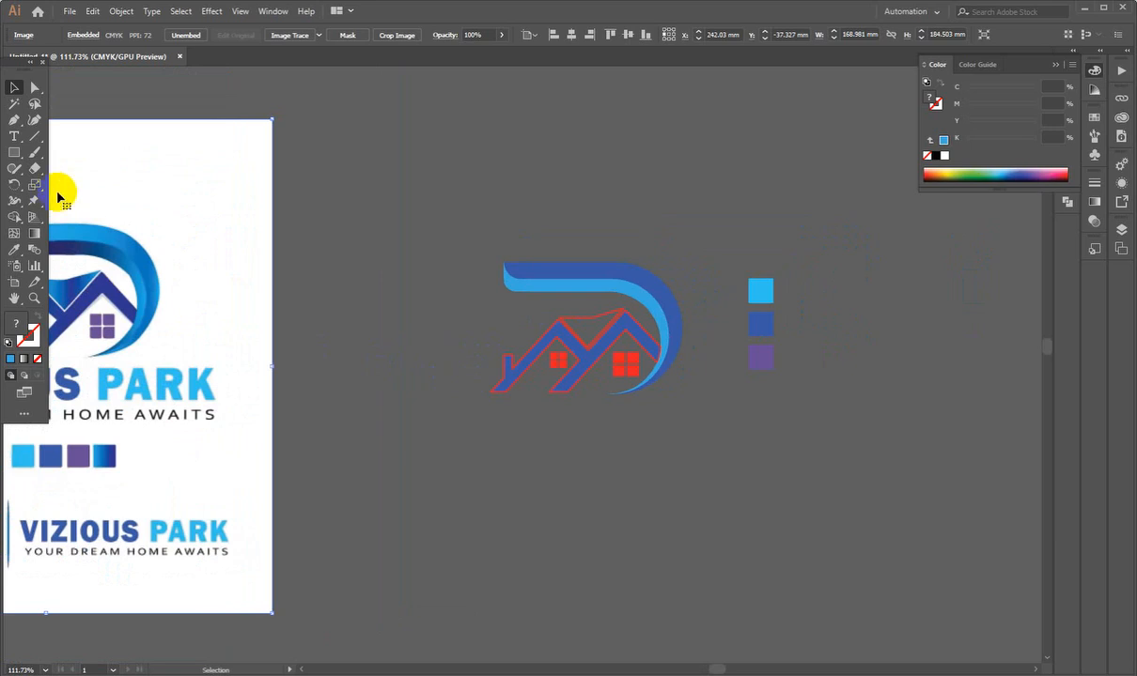
- Draw a background rectangle about 200 × 155 mm behind the logo and swatches, with white fill and no stroke
click(14, 152)
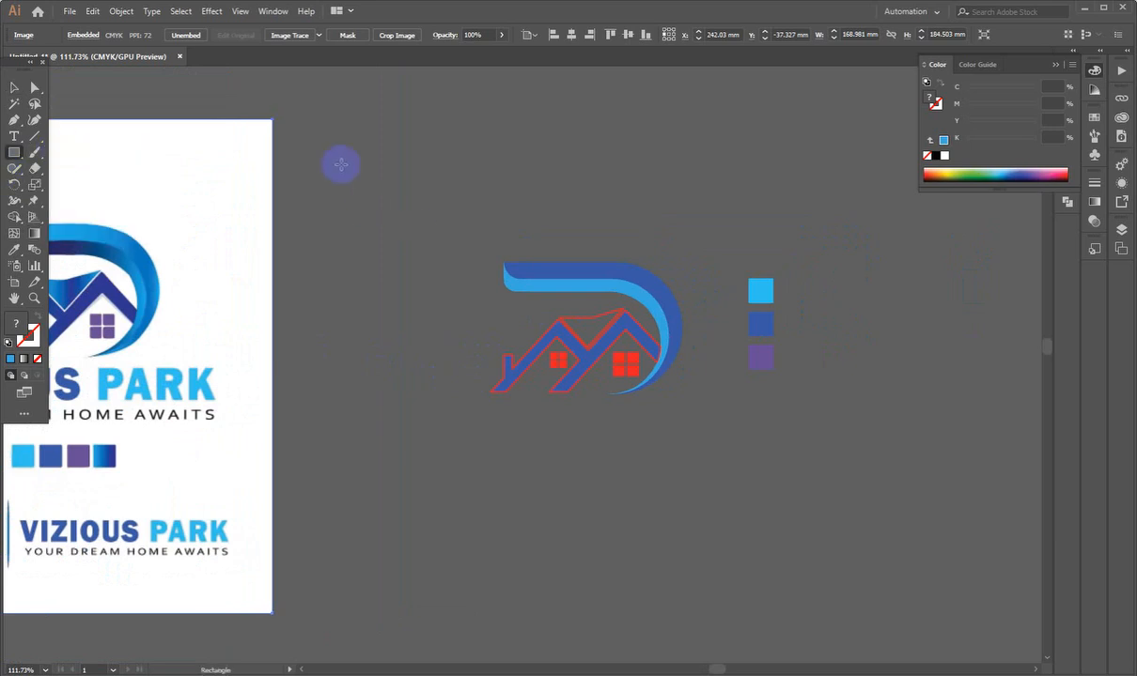
mouse_move(341, 165)
mouse_down()
mouse_move(934, 562)
mouse_move(876, 578)
mouse_up()
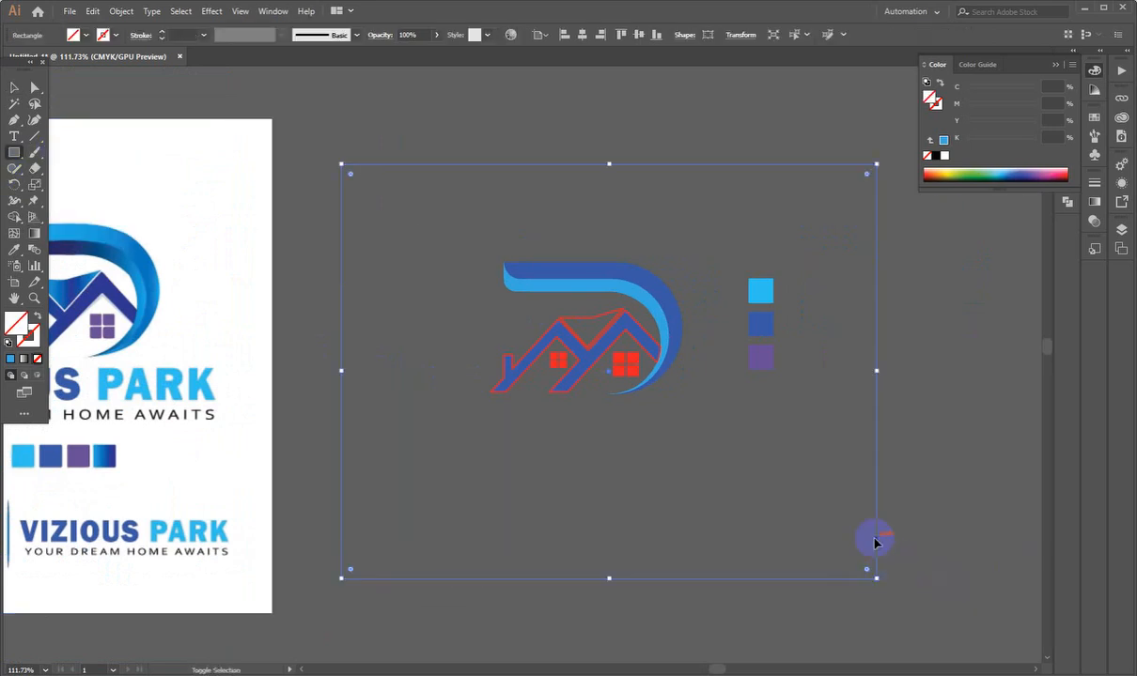
click(8, 342)
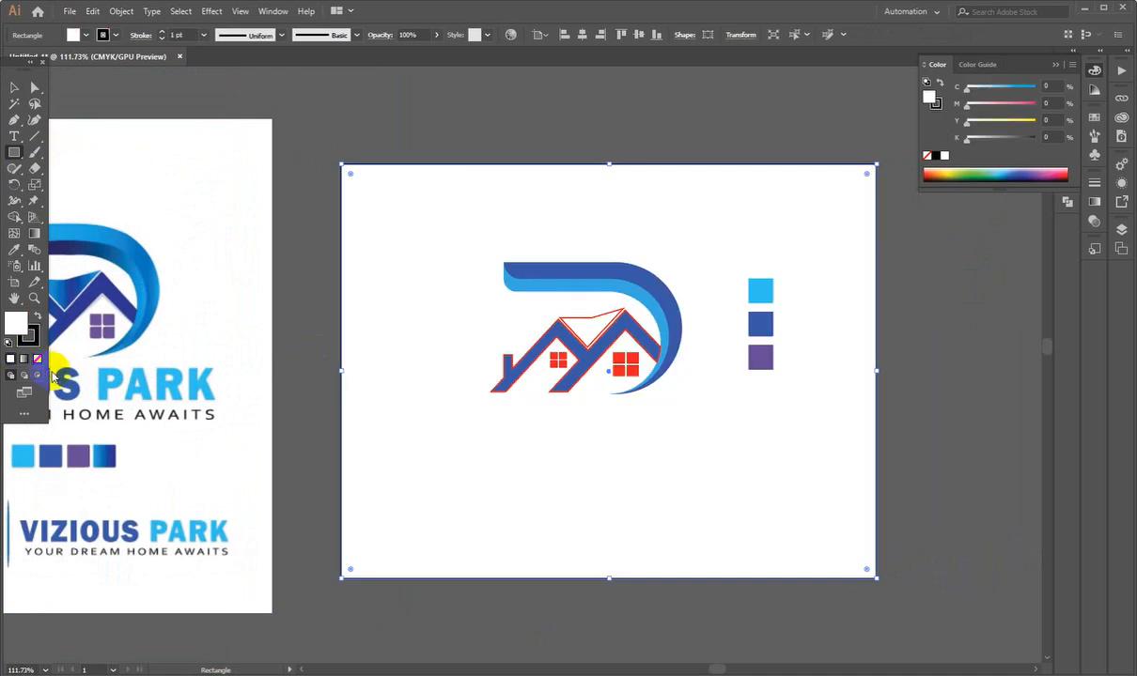
click(26, 358)
key(ctrl+z)
click(34, 359)
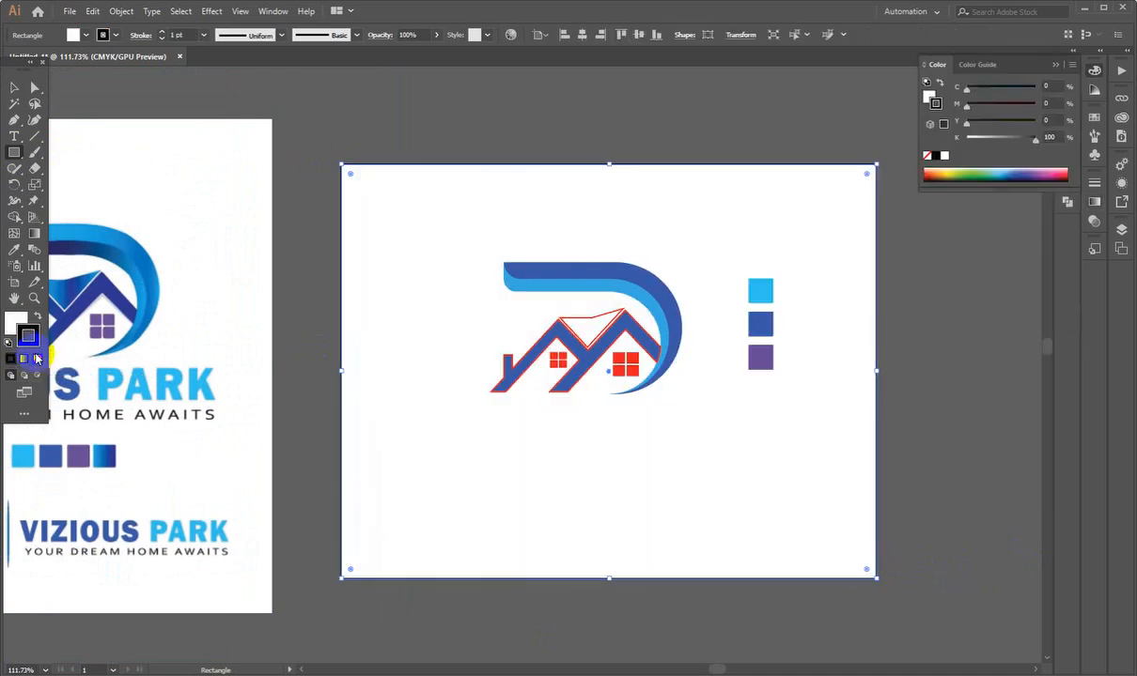
- Lock the white background rectangle behind the logo and swatches
click(14, 87)
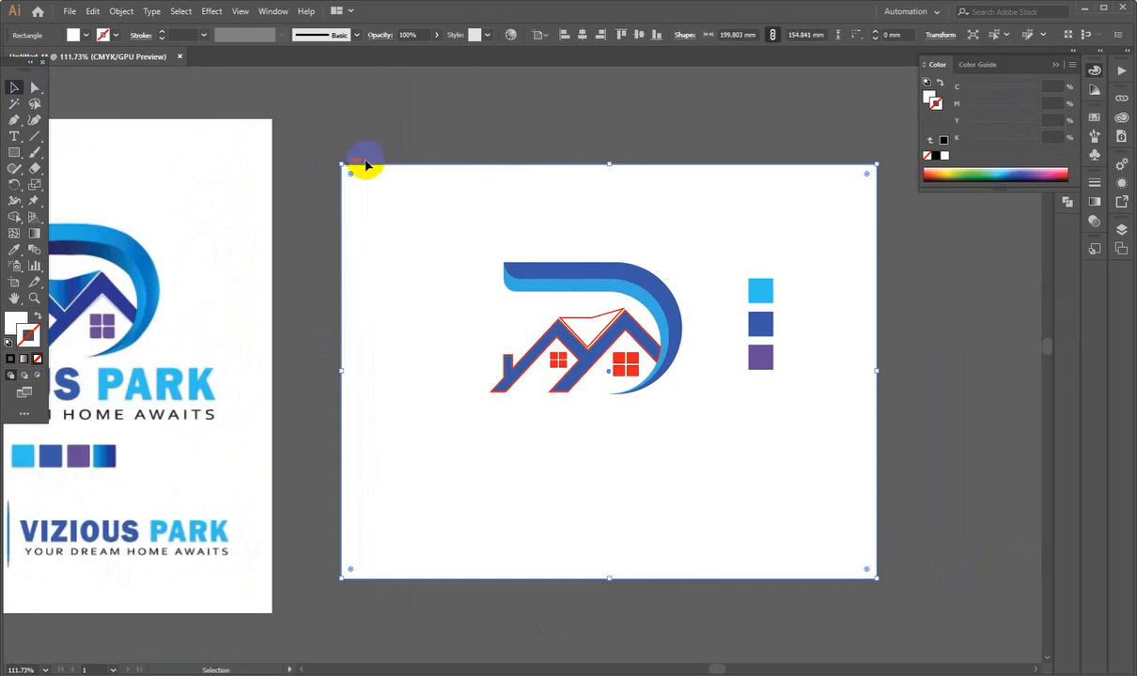
drag(355, 158, 429, 223)
key(ctrl+2)
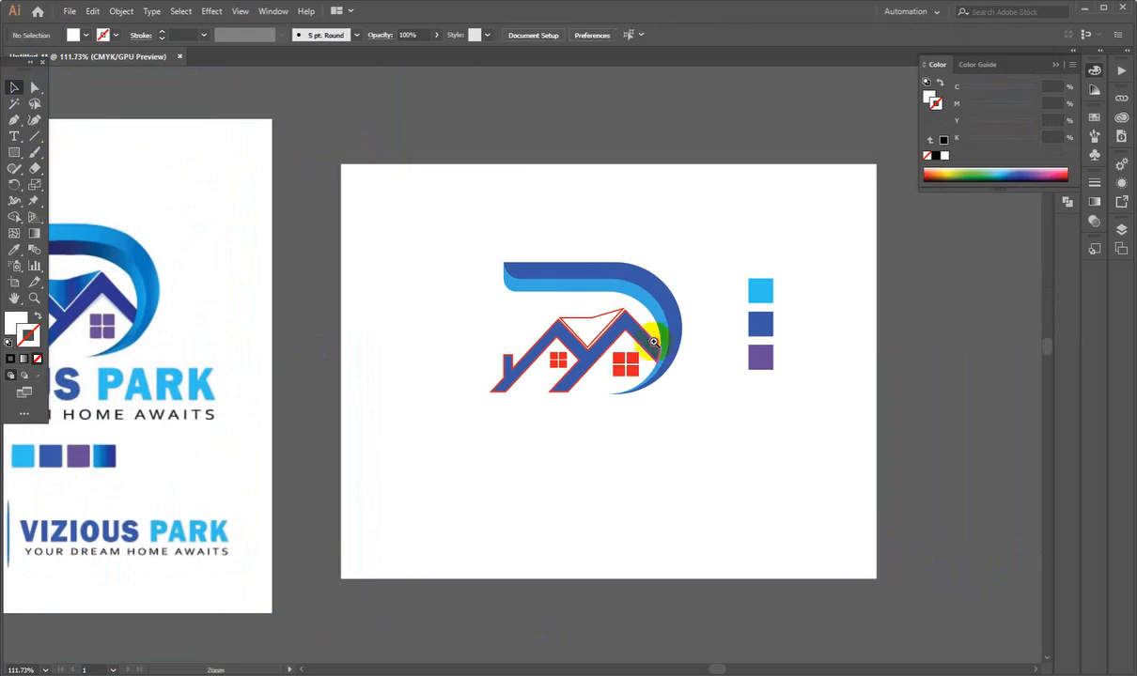
- Compare the reference logo's gradients and colour swatches with the vector artwork
drag(650, 339, 829, 315)
drag(469, 310, 550, 357)
drag(479, 253, 390, 251)
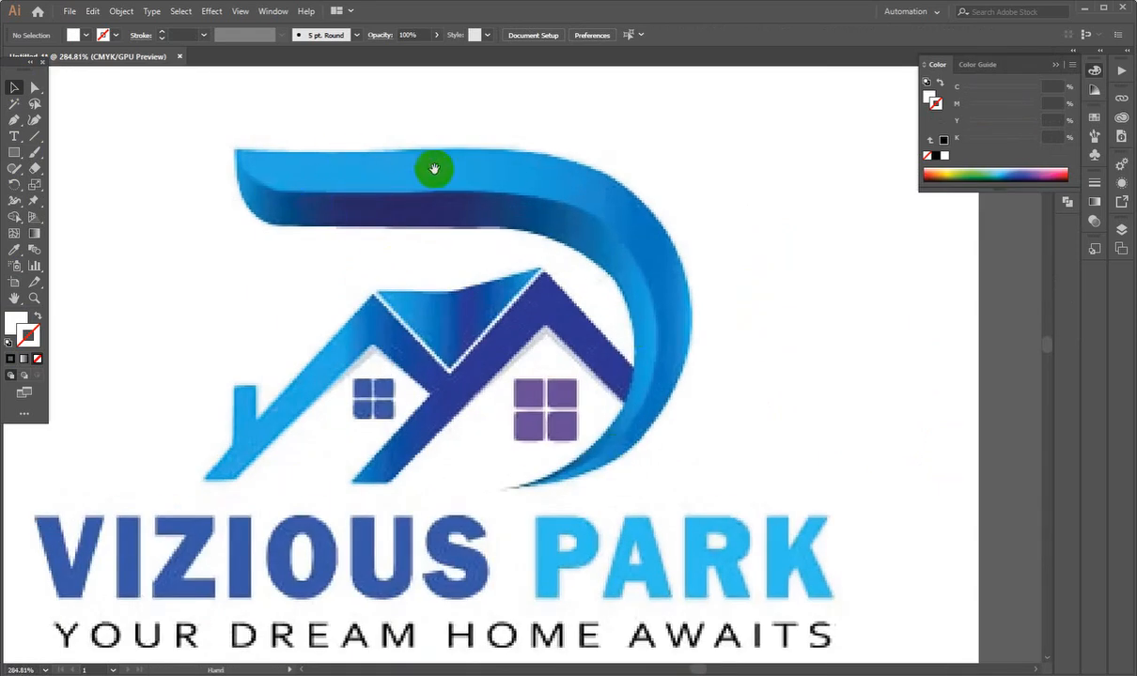
drag(716, 391, 117, 279)
drag(883, 329, 285, 324)
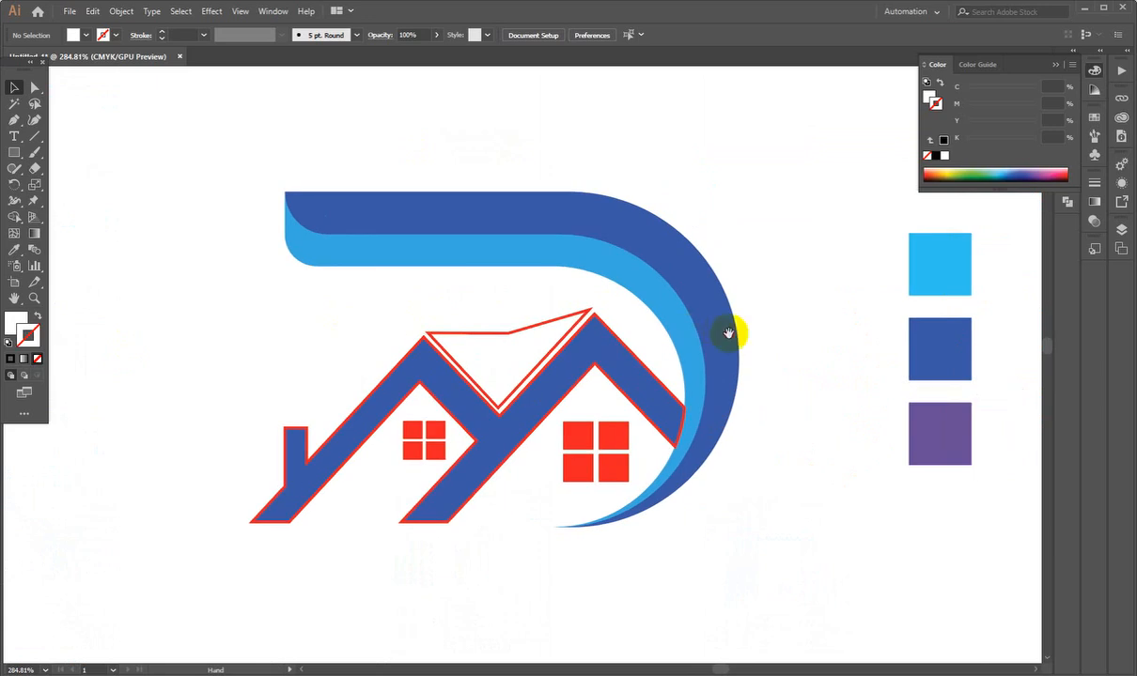
drag(728, 334, 510, 241)
drag(385, 369, 1132, 440)
drag(376, 320, 1093, 387)
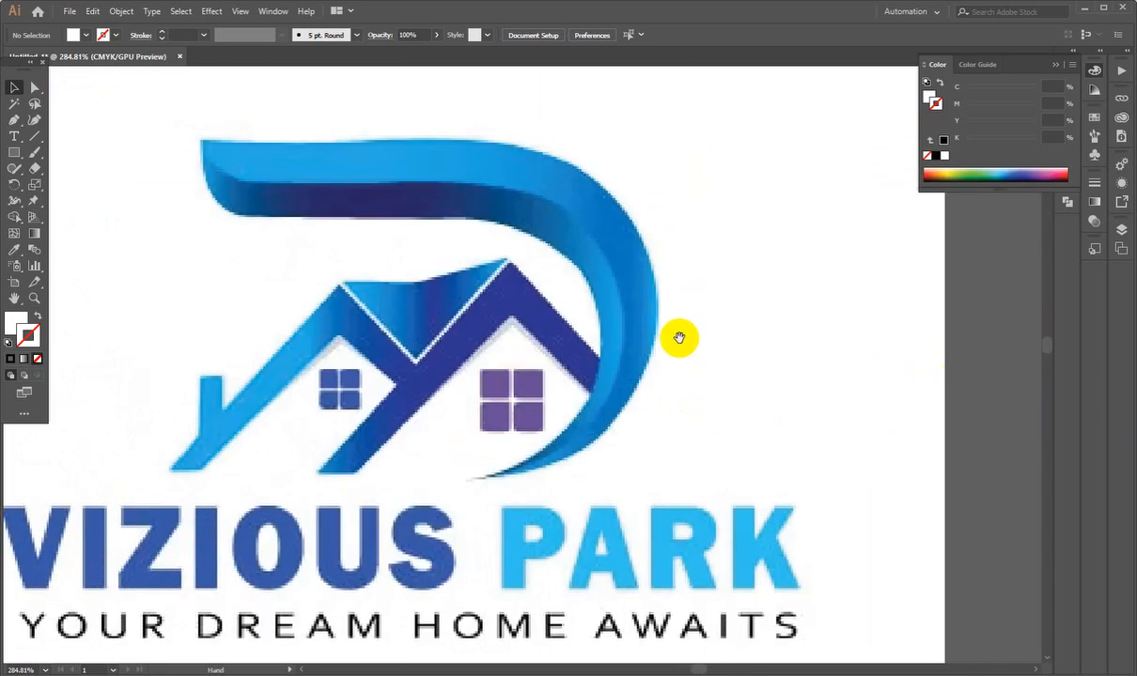
drag(328, 515, 484, 181)
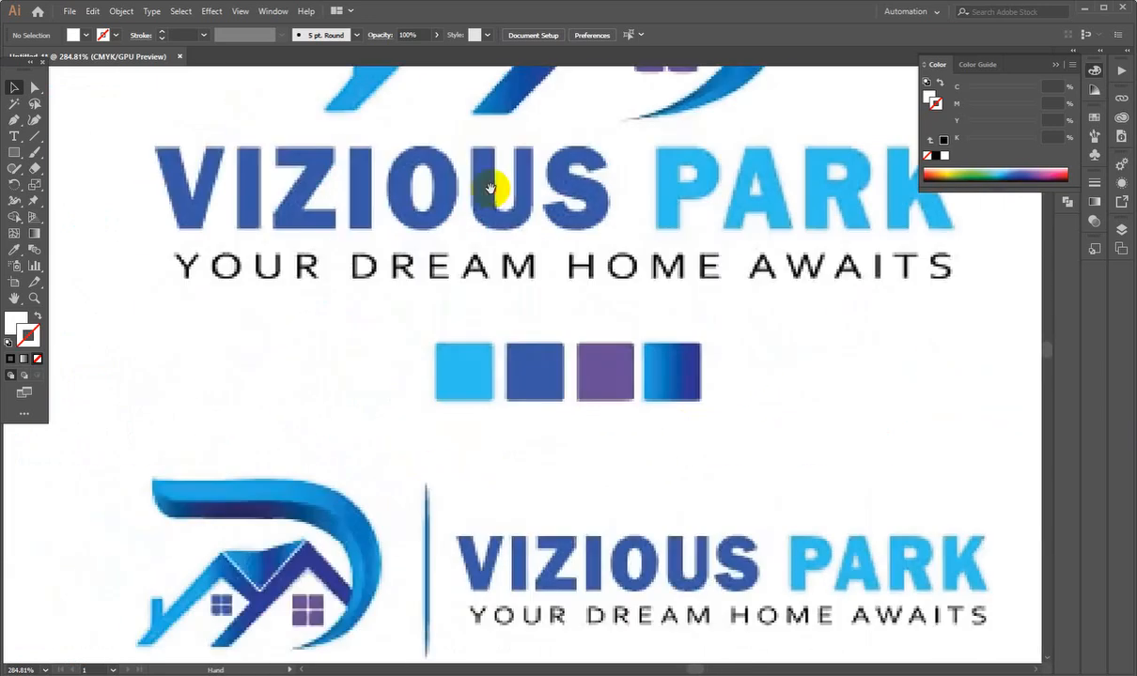
drag(464, 409, 419, 405)
- Duplicate the purple swatch directly below the original
drag(835, 293, 648, 339)
drag(411, 652, 650, 386)
drag(708, 350, 742, 449)
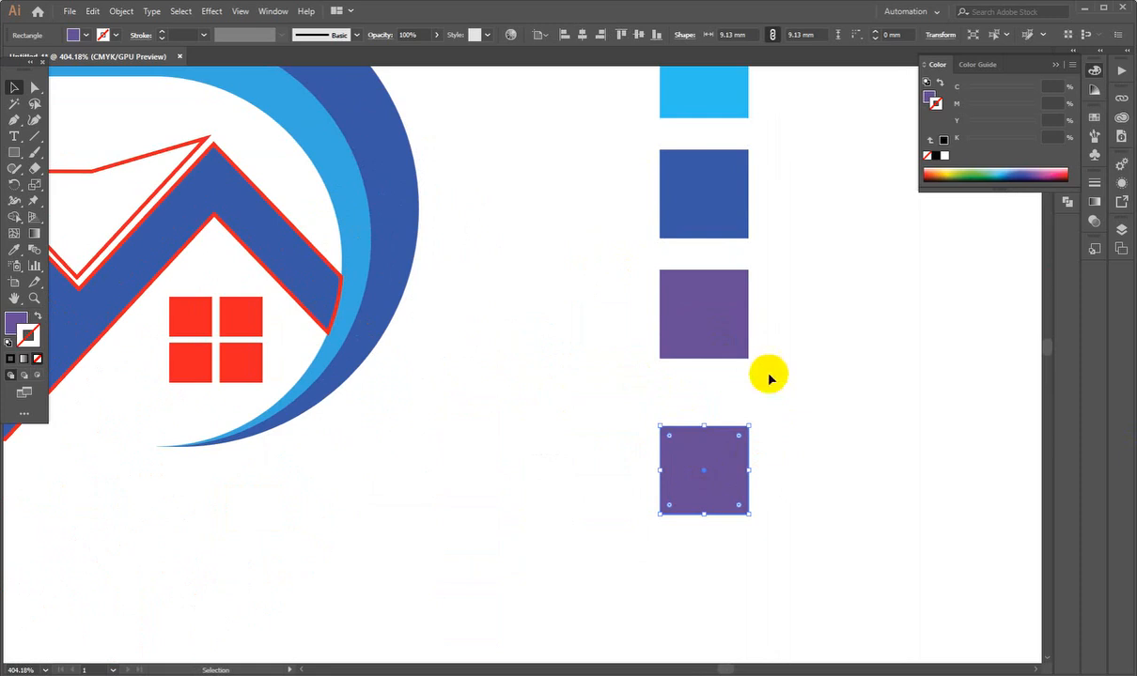
click(1093, 204)
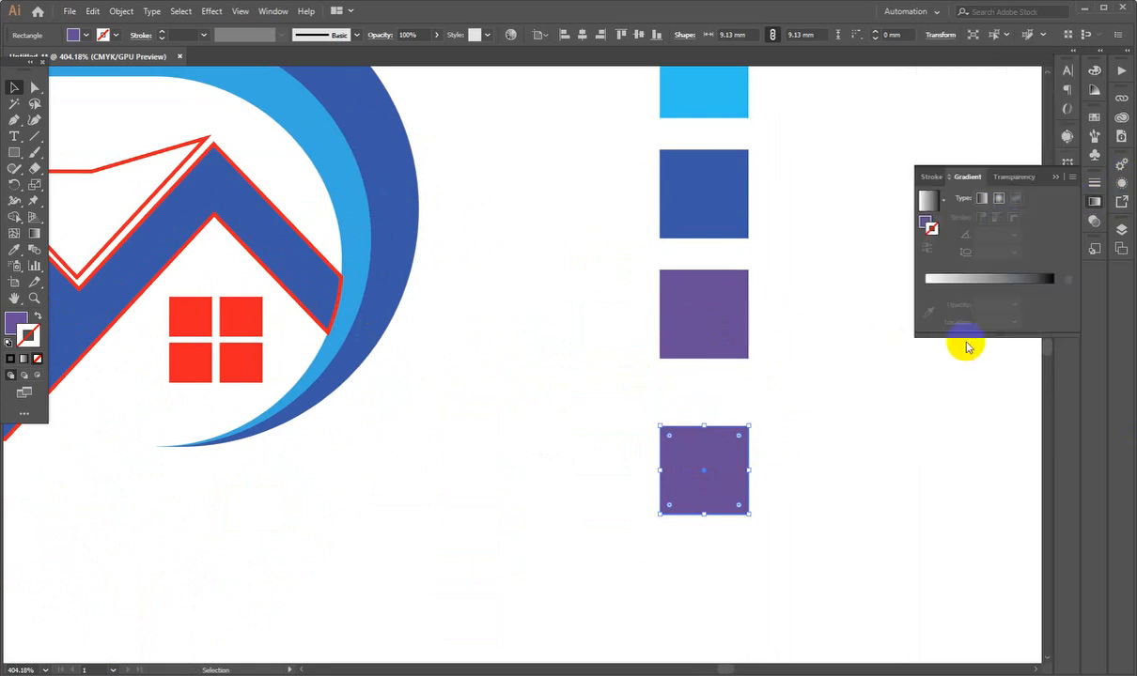
click(928, 200)
click(926, 305)
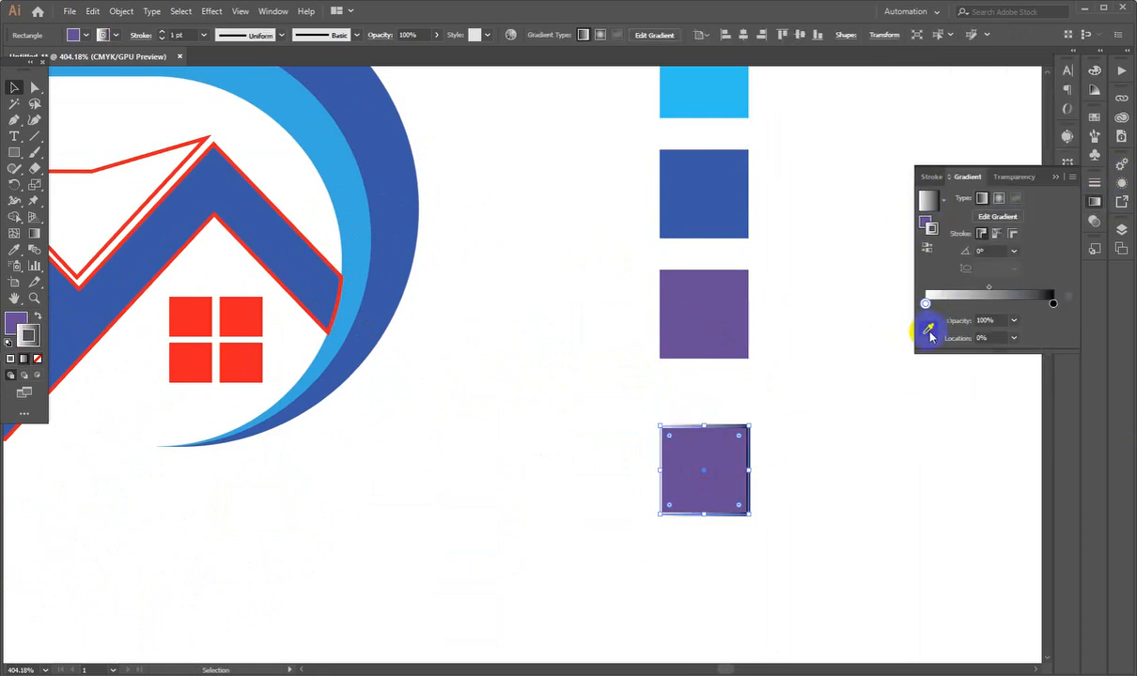
click(928, 313)
scroll(721, 402, up, 1)
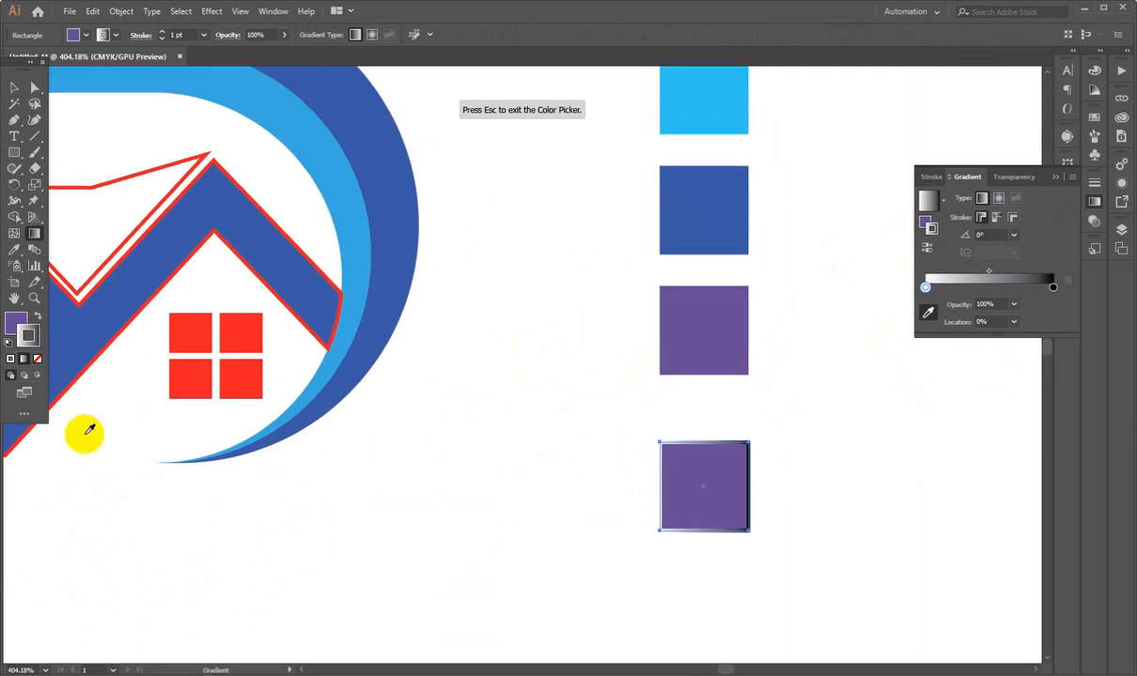
click(39, 359)
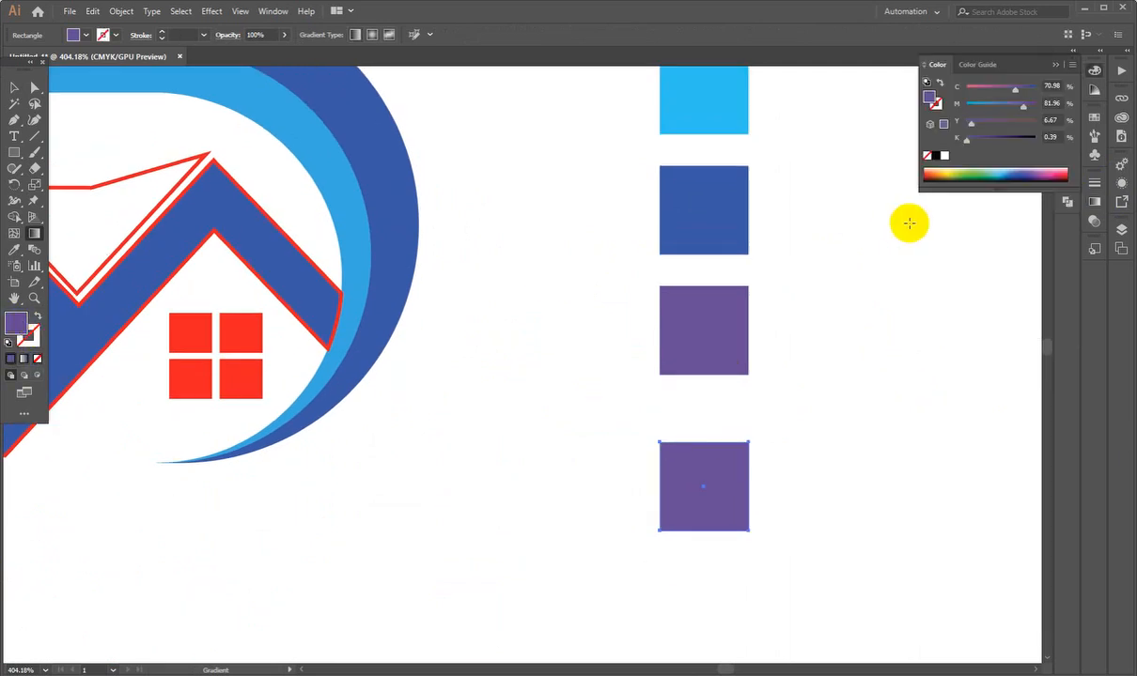
- Fill the duplicated swatch with a two-stop linear gradient running from purple to the light blue swatch's colour
click(1096, 202)
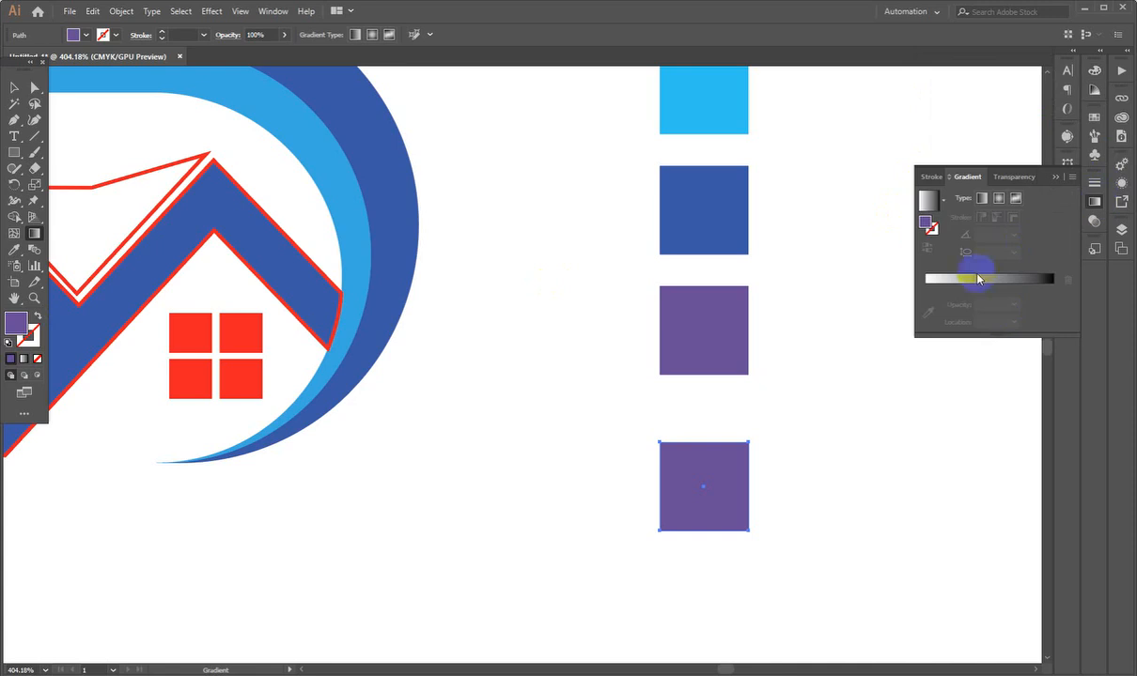
click(946, 295)
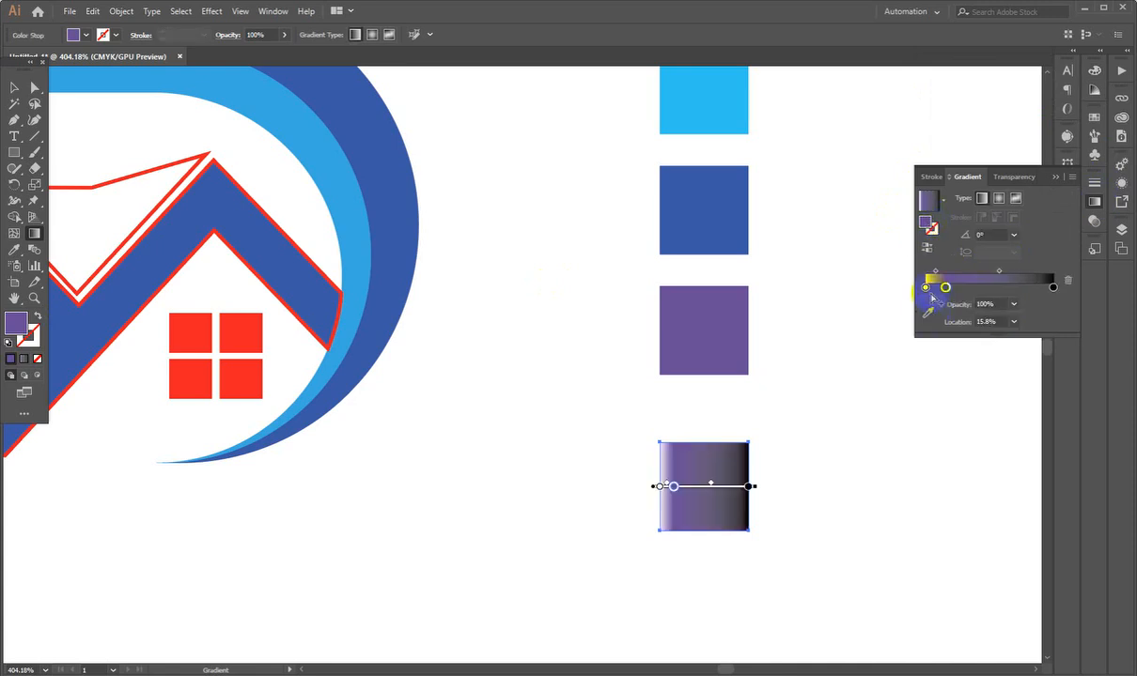
click(926, 287)
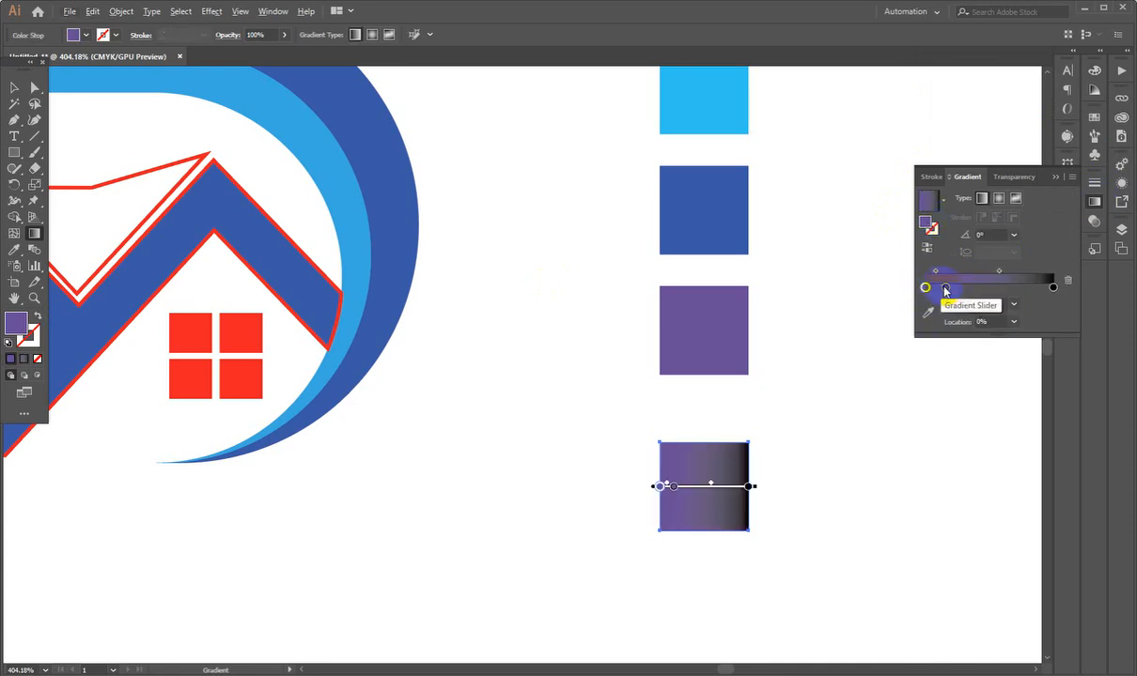
drag(945, 288, 1062, 292)
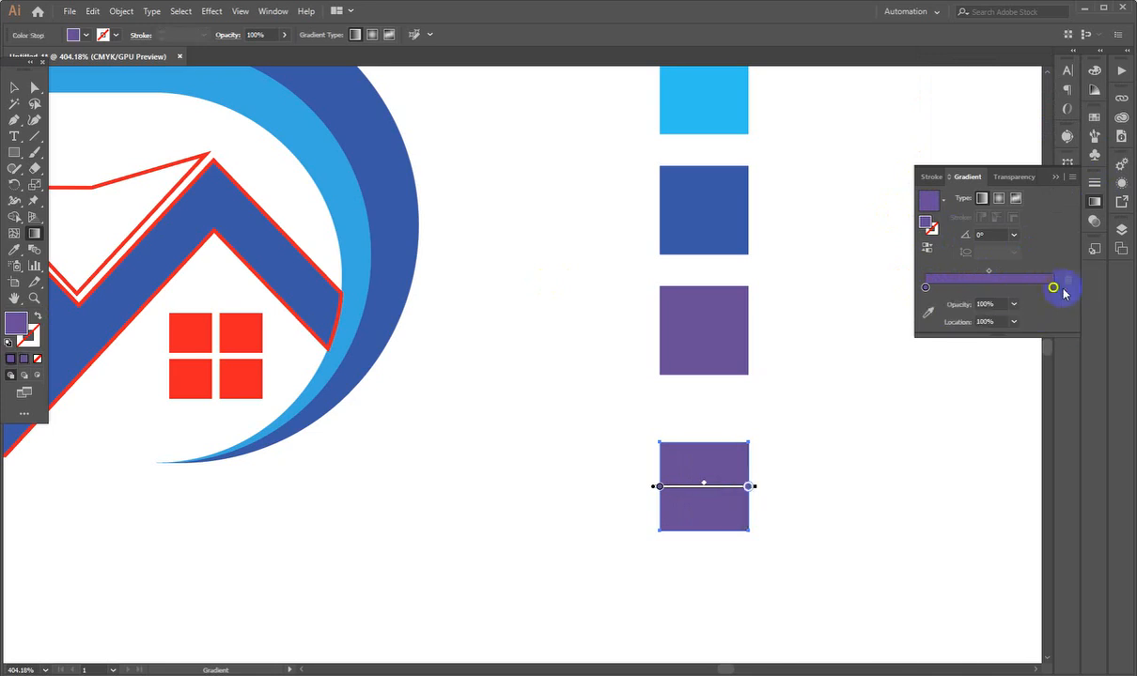
click(930, 315)
scroll(811, 325, up, 2)
click(685, 153)
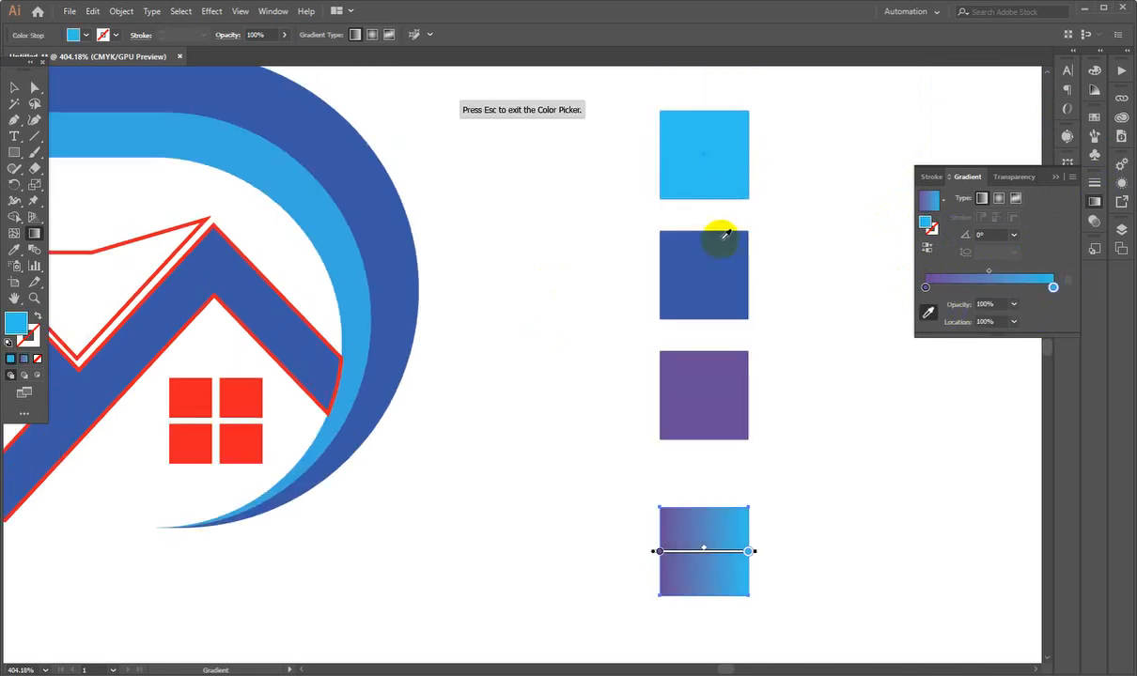
- Try to fill both curved bands of the logo with the gradient swatch's purple-to-light-blue fill using the Eyedropper
click(13, 89)
click(513, 205)
drag(601, 261, 602, 310)
click(548, 210)
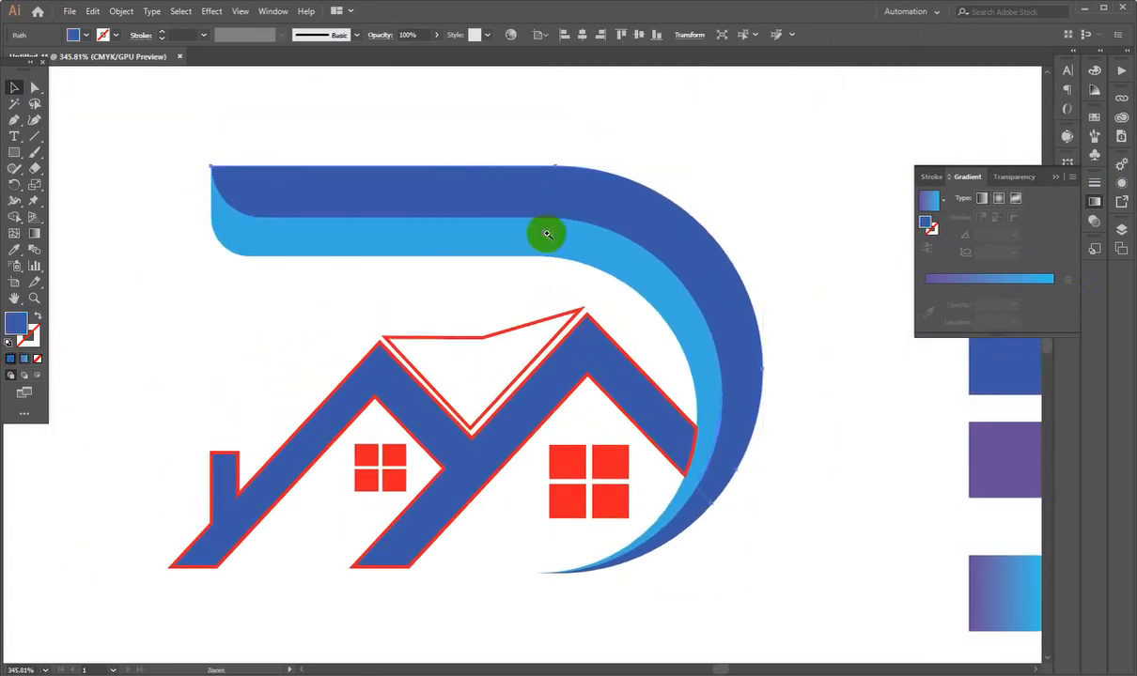
scroll(542, 242, down, 3)
drag(505, 272, 459, 260)
click(324, 226)
click(14, 248)
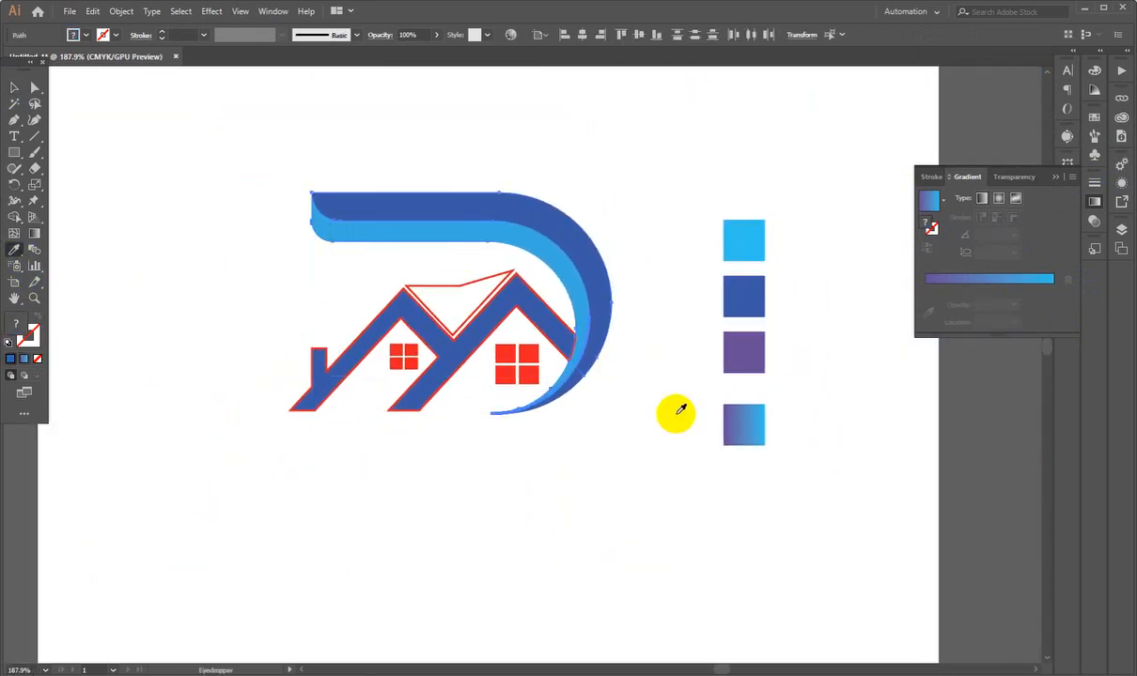
click(749, 416)
click(11, 86)
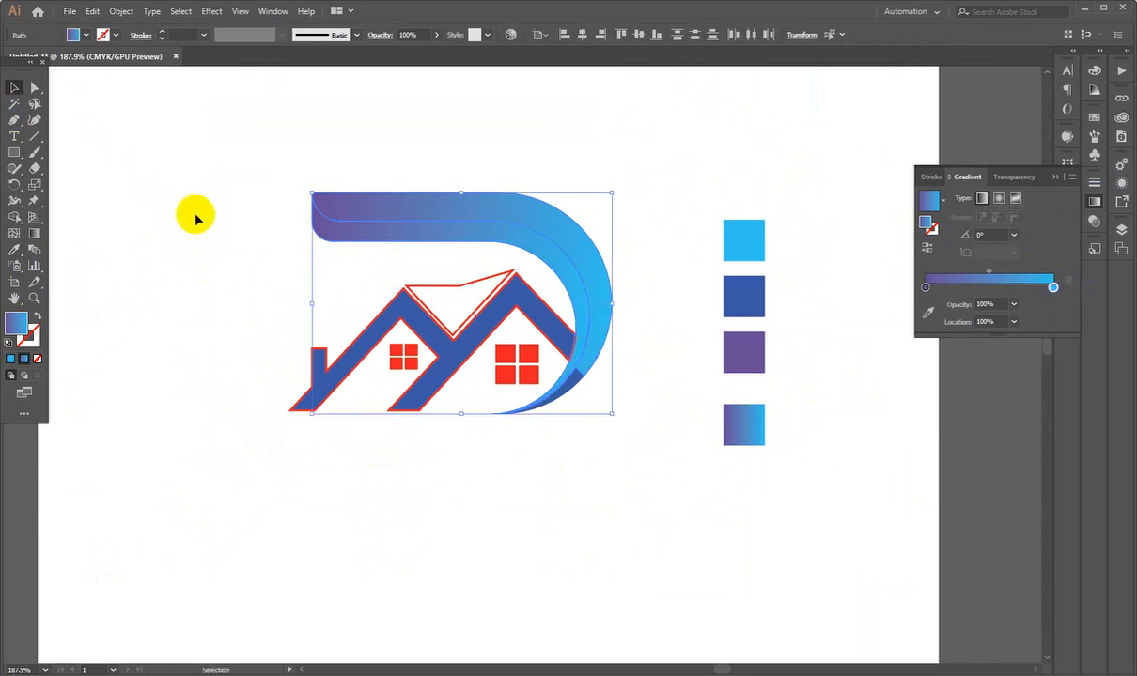
- Undo the gradient fill on both curved bands
click(195, 218)
scroll(507, 266, up, 3)
click(427, 224)
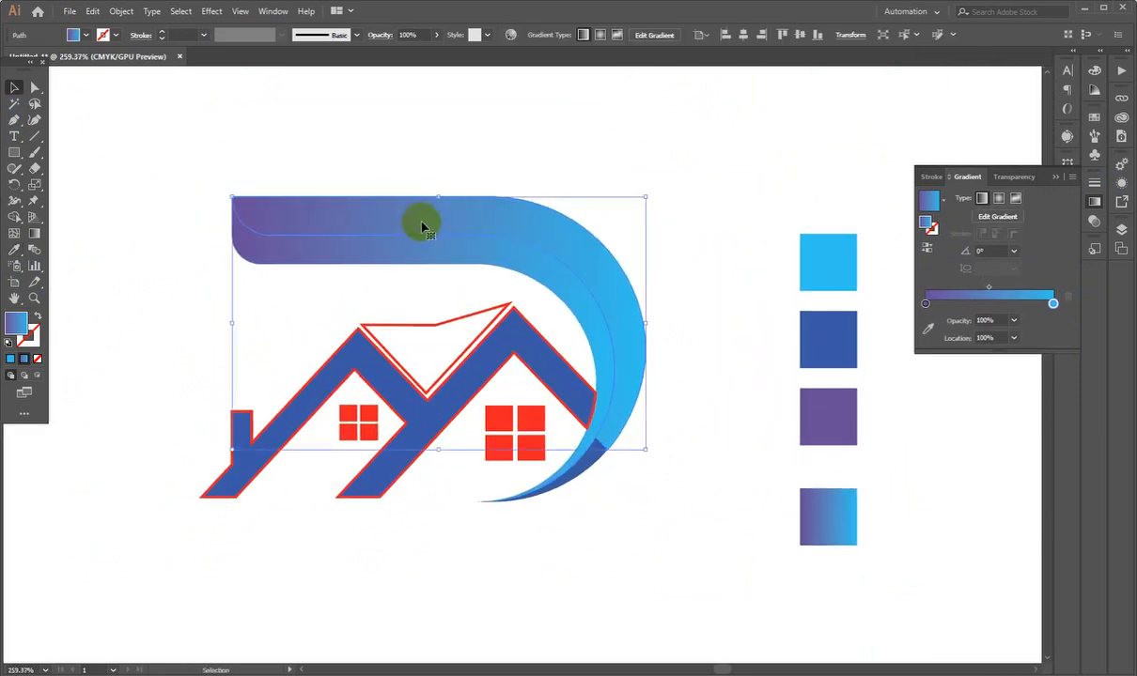
drag(498, 215, 469, 226)
key(ctrl+z)
- Unite the dark blue curved band with its separate lower tail piece using Pathfinder
drag(602, 435, 678, 428)
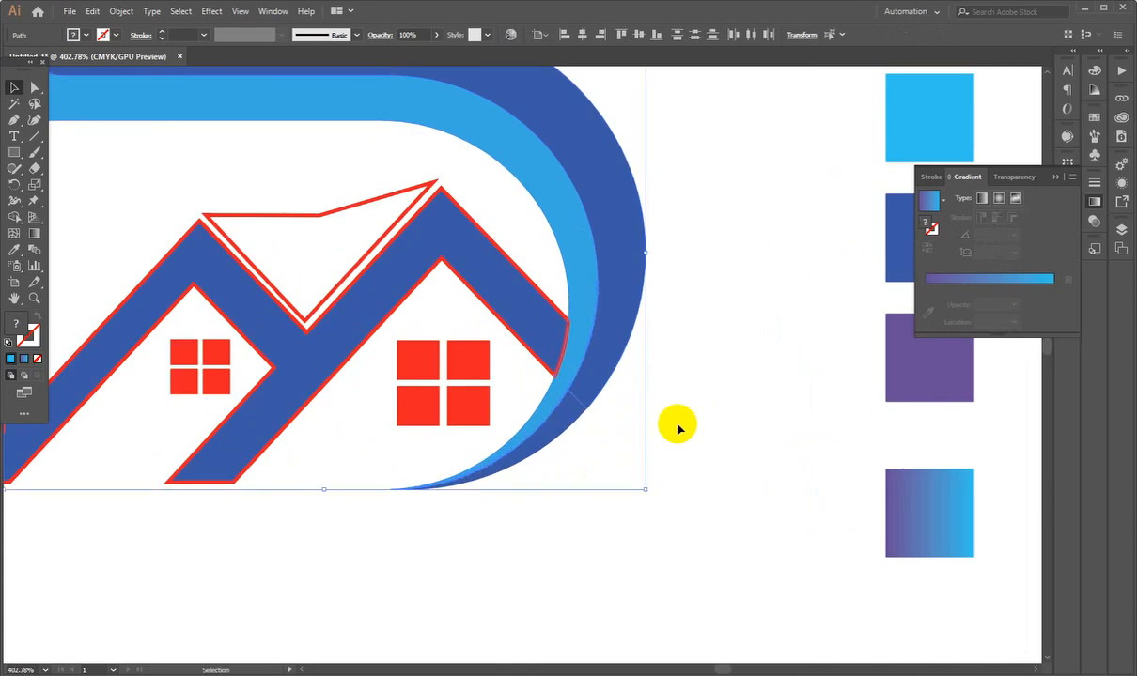
click(678, 429)
click(564, 423)
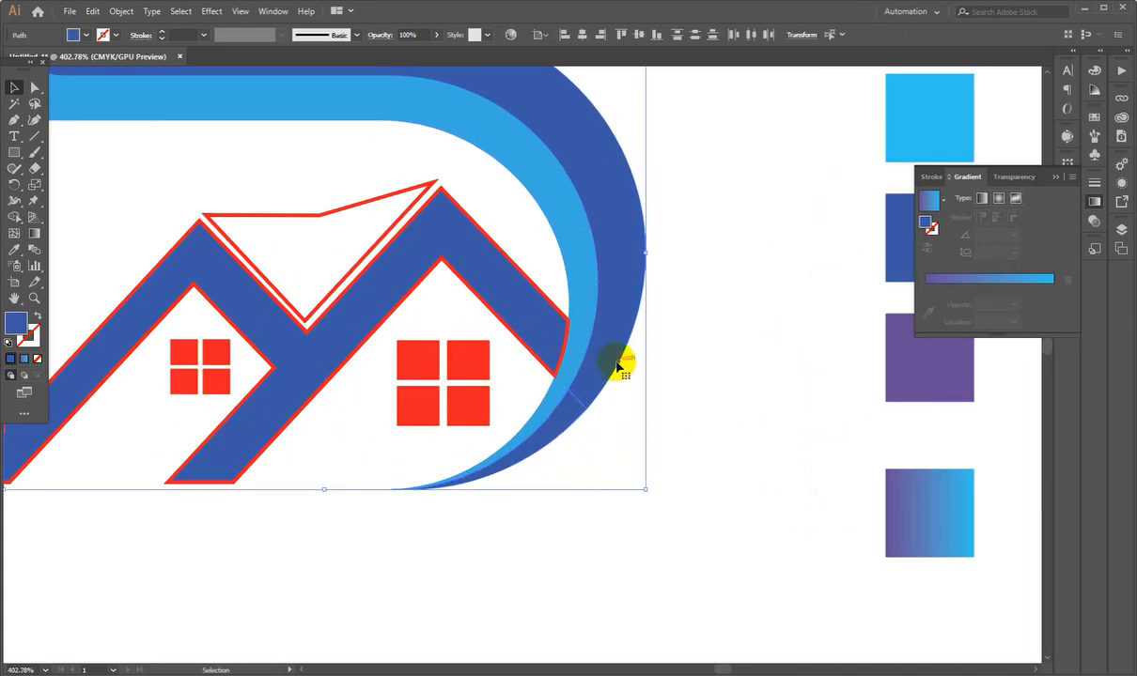
click(1097, 225)
click(1067, 201)
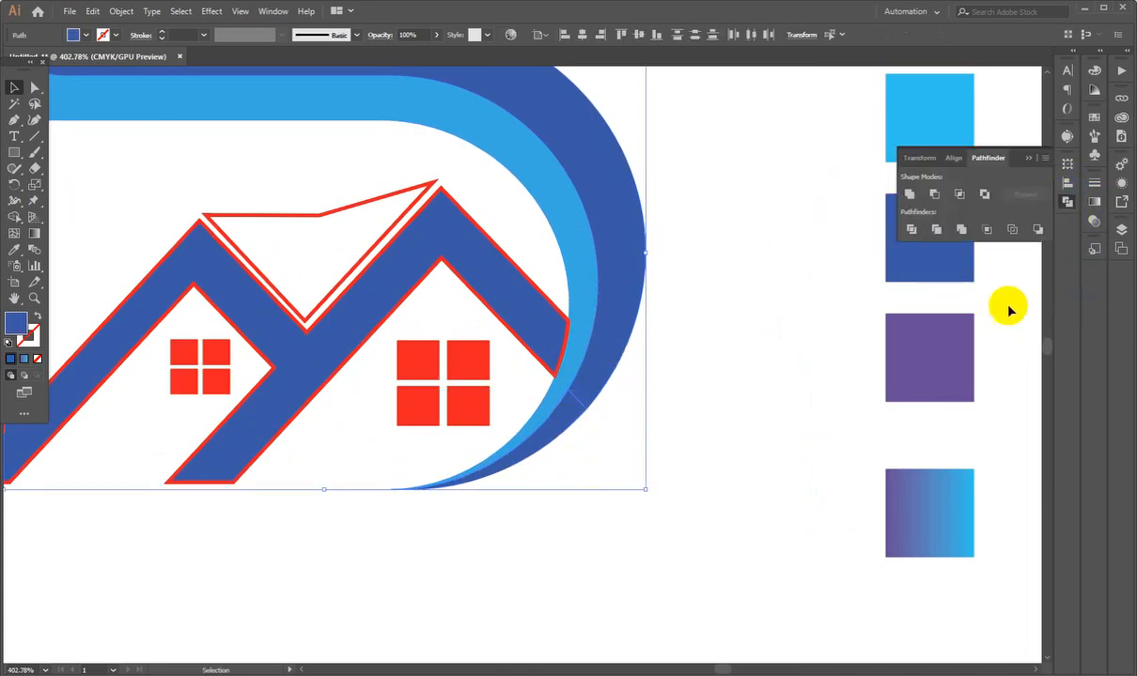
click(910, 194)
click(759, 494)
- Fill both curved bands with the purple-to-light-blue gradient sampled from the gradient swatch
drag(627, 331, 552, 447)
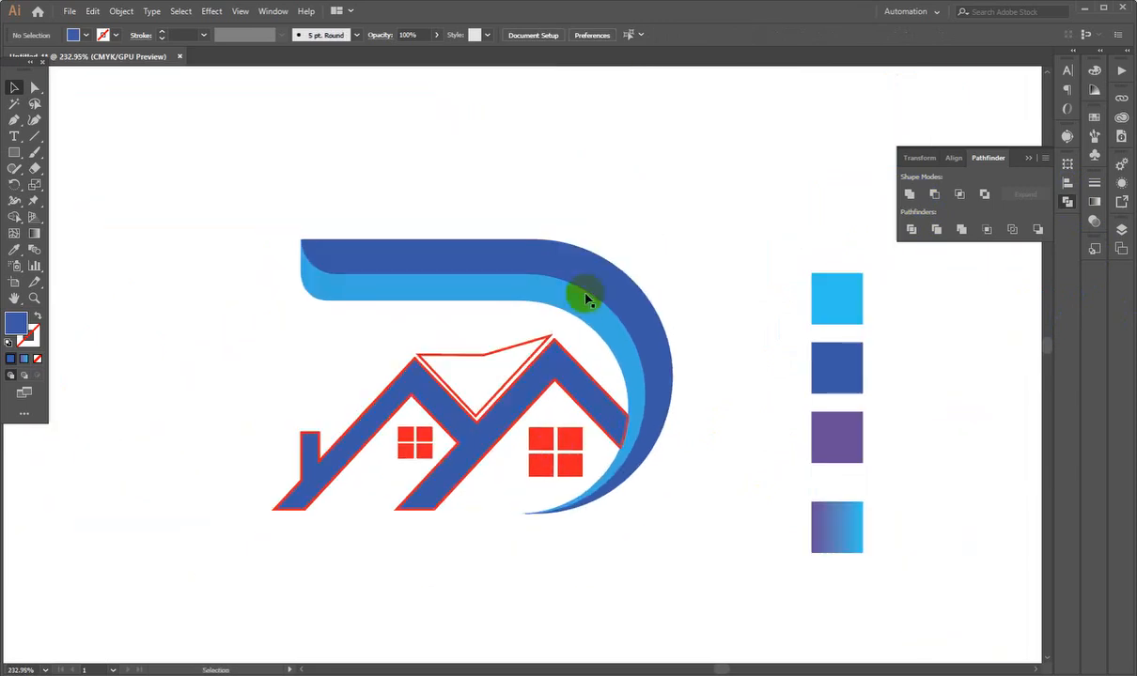
drag(655, 218, 554, 310)
click(14, 250)
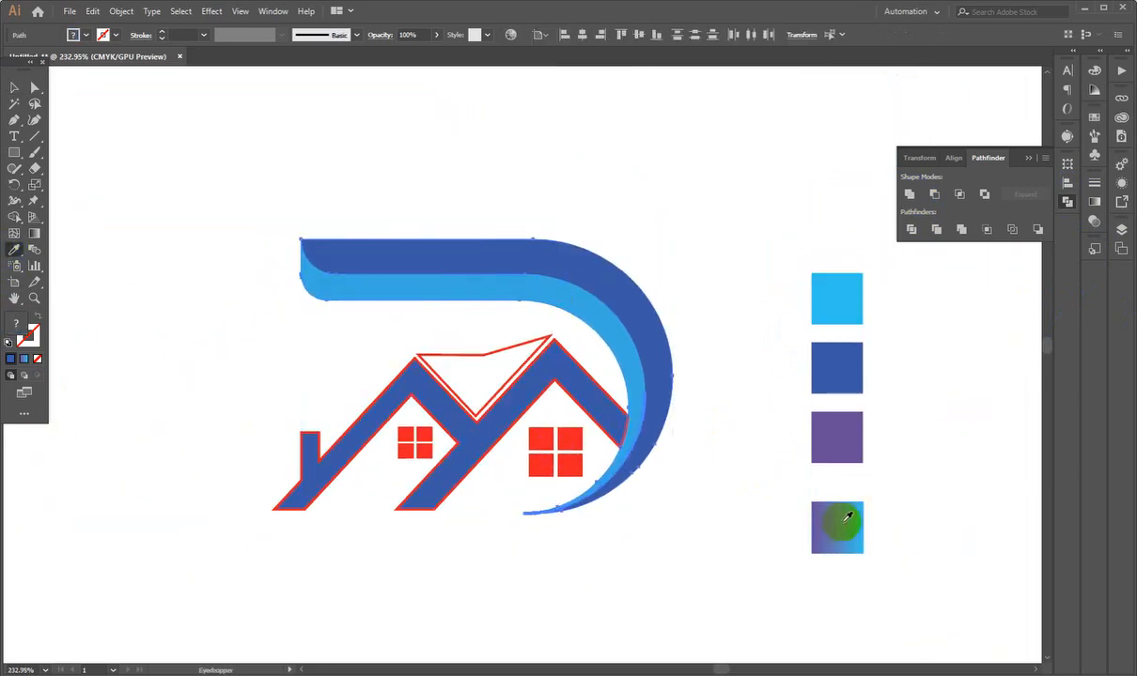
click(837, 526)
click(14, 87)
click(182, 302)
- Change the gradient swatch's starting stop from purple to the dark blue swatch's colour
drag(545, 375, 567, 407)
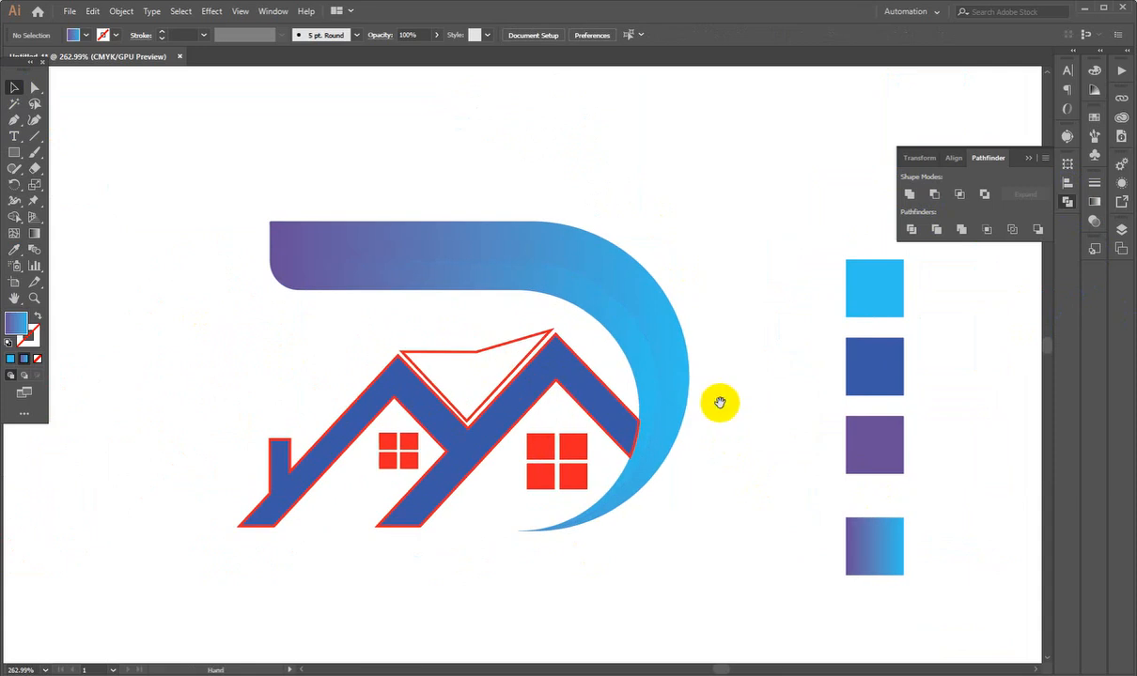
drag(738, 410, 758, 426)
click(898, 552)
key(ctrl+space)
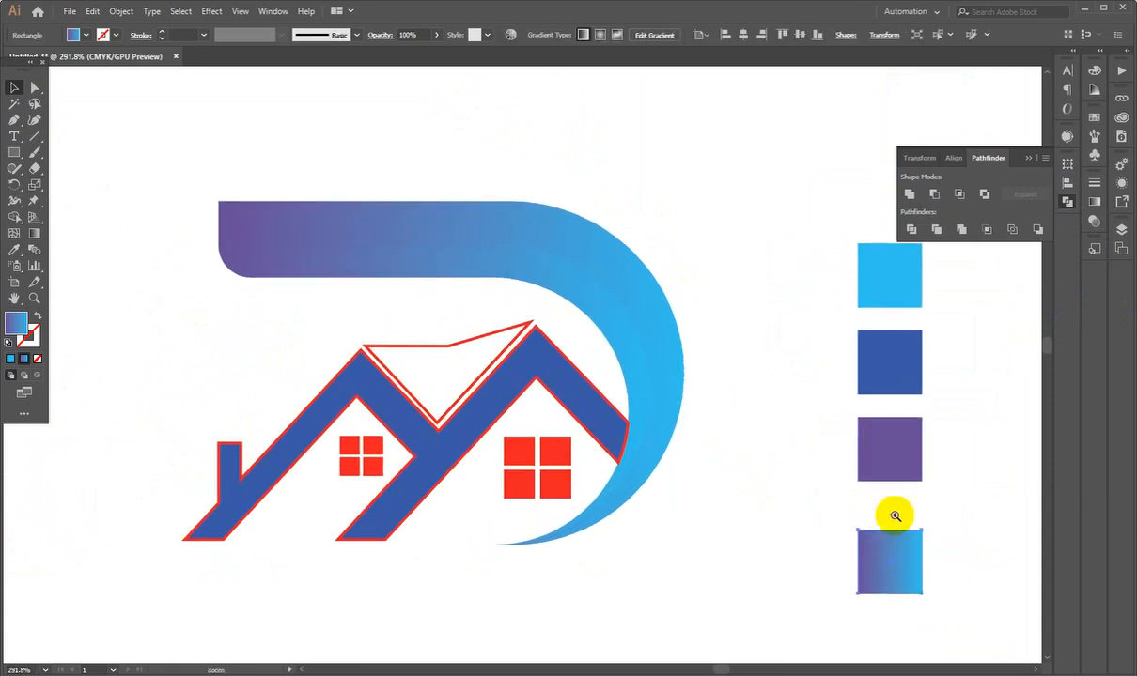
click(1094, 202)
click(930, 325)
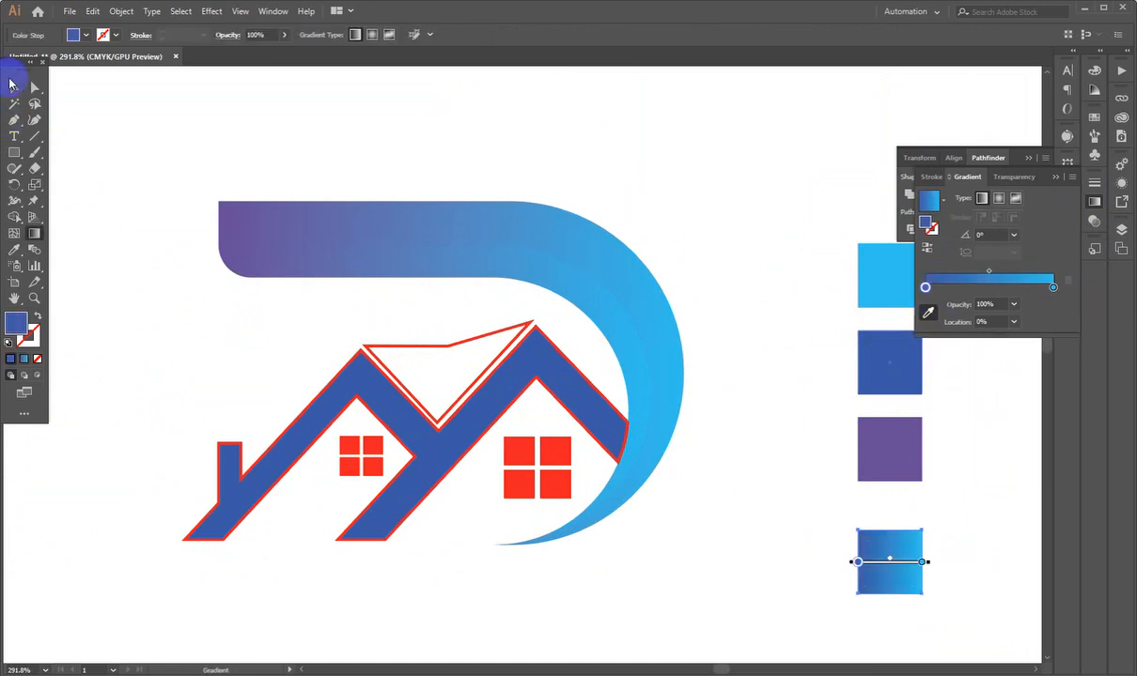
- Fill both curved bands with the dark-blue-to-light-blue gradient sampled from the gradient swatch
click(13, 85)
drag(180, 144, 282, 250)
click(14, 250)
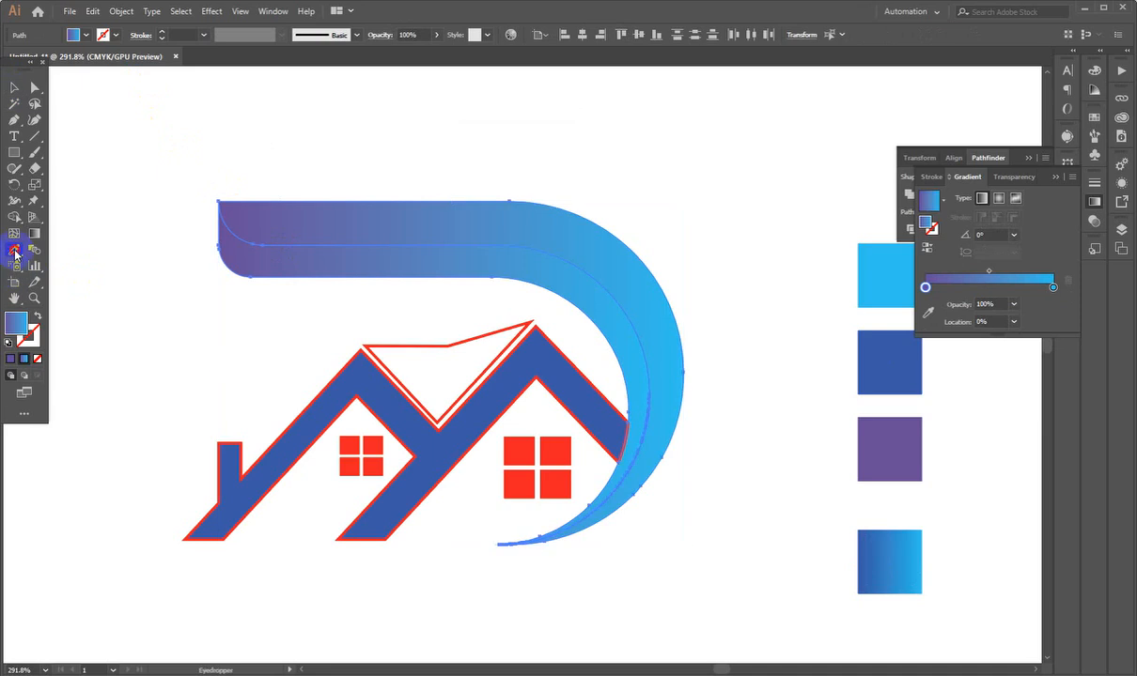
click(888, 543)
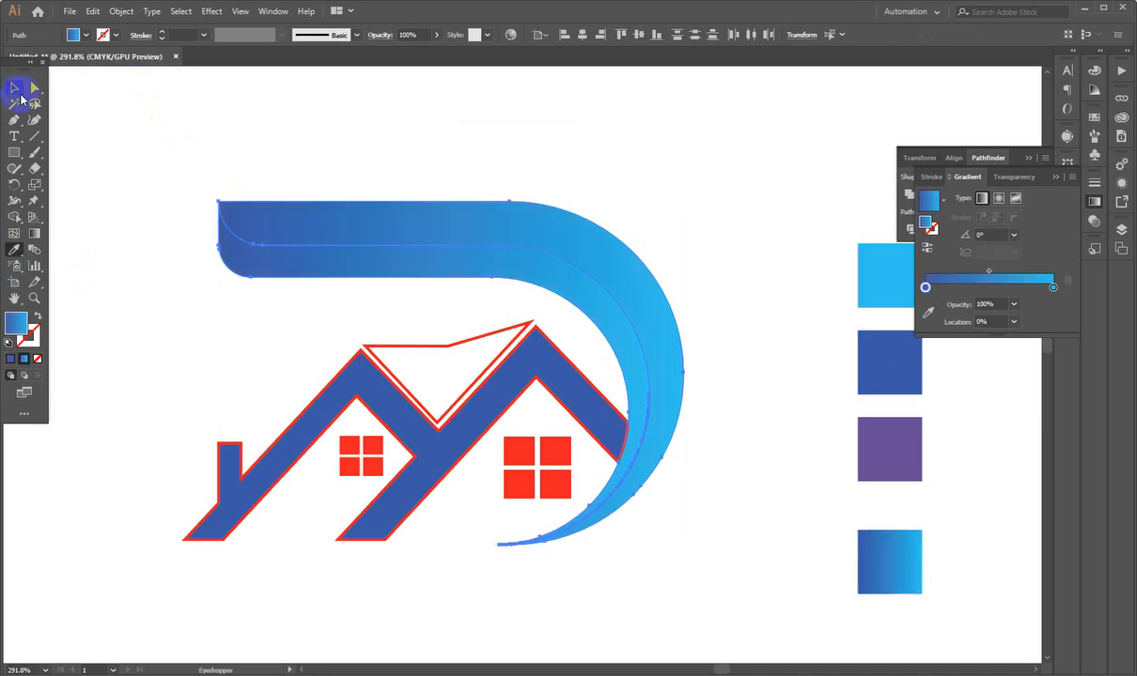
click(14, 86)
click(401, 229)
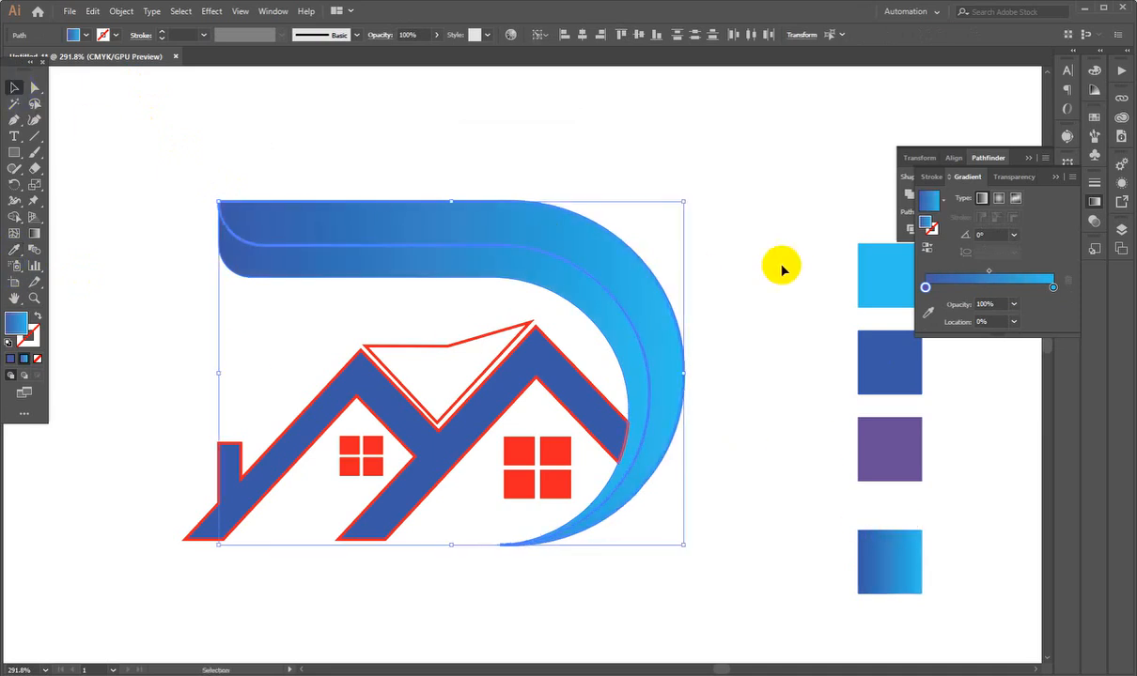
click(774, 269)
- Select the outer curved band and run its gradient diagonally downward at about -45° with the Gradient tool
click(375, 221)
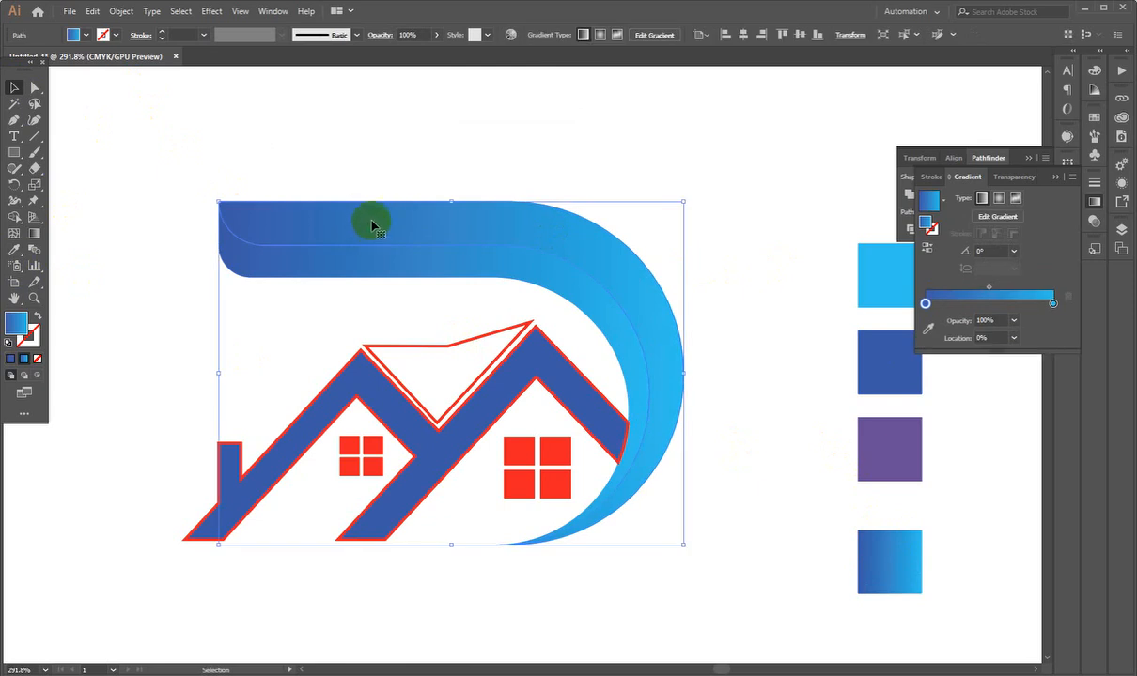
drag(545, 196, 482, 261)
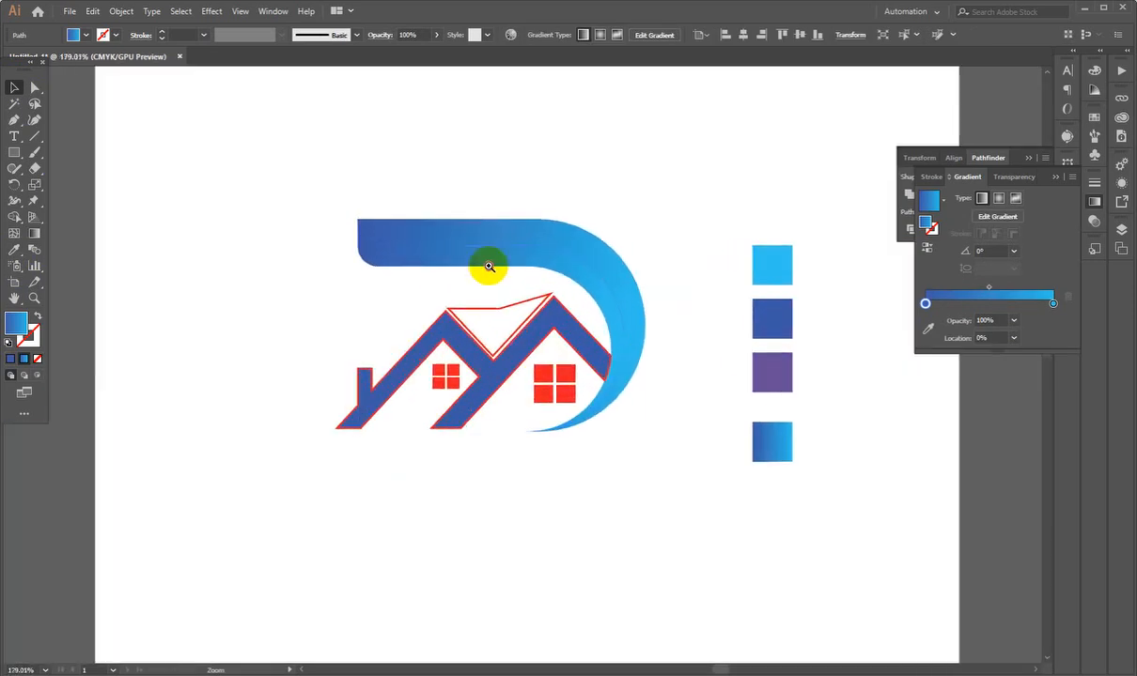
click(36, 238)
mouse_move(475, 219)
mouse_down()
mouse_move(634, 345)
mouse_move(655, 376)
mouse_move(640, 385)
mouse_up()
drag(554, 346, 494, 348)
drag(368, 327, 213, 292)
drag(503, 224, 541, 225)
drag(489, 293, 519, 280)
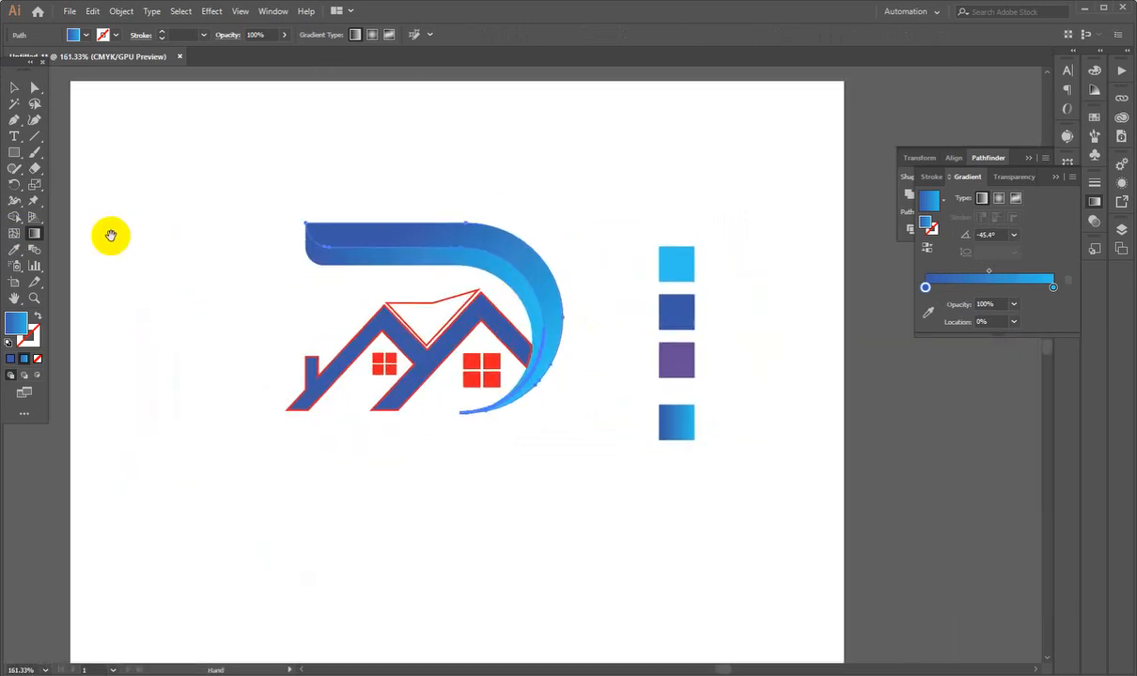
- Try reversed diagonal directions for the outer band's gradient, with the light blue stop moved to about 11%
drag(391, 269, 464, 251)
mouse_move(425, 202)
mouse_down()
mouse_move(649, 323)
mouse_move(642, 376)
mouse_move(451, 207)
mouse_move(614, 345)
mouse_up()
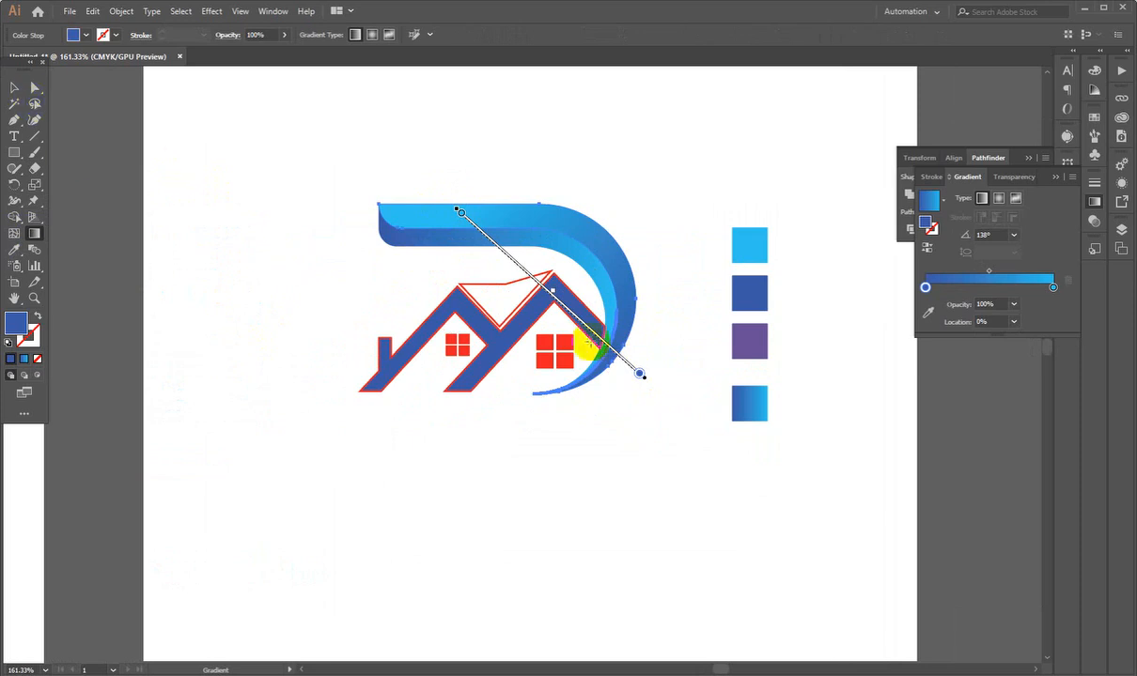
drag(406, 141, 782, 514)
drag(661, 480, 180, 152)
drag(253, 288, 301, 325)
drag(218, 338, 497, 527)
drag(681, 569, 362, 228)
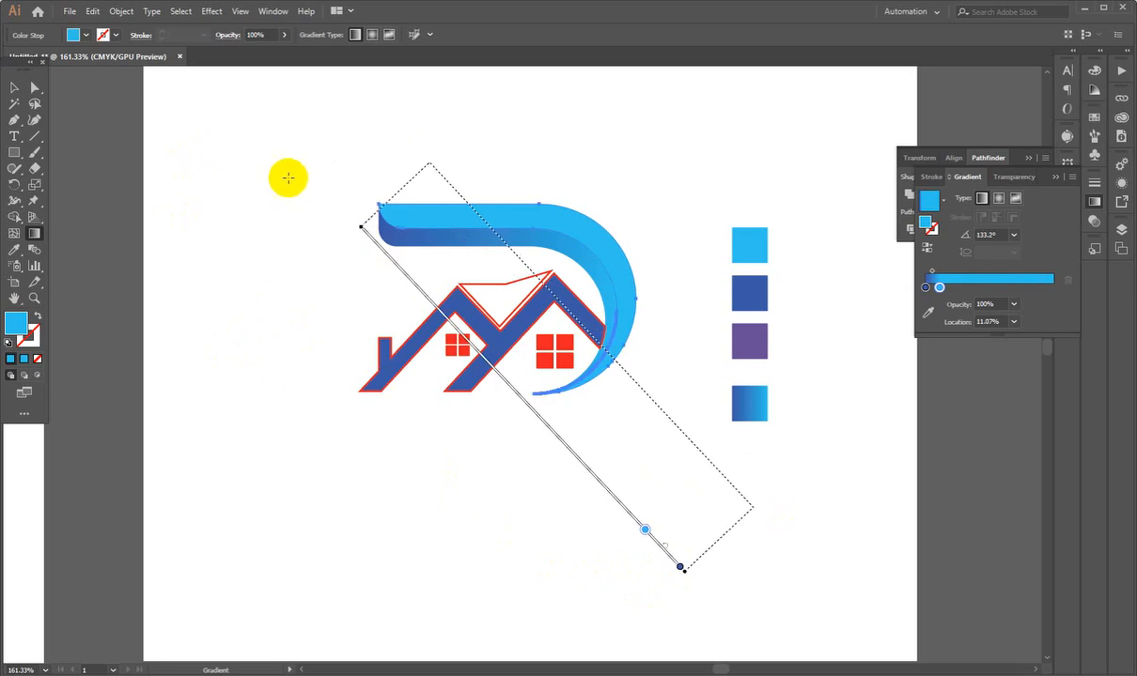
- Angle the outer band's gradient at about -37° and set its light blue stop's location to 100%
drag(291, 177, 621, 481)
drag(695, 470, 399, 300)
drag(317, 323, 560, 502)
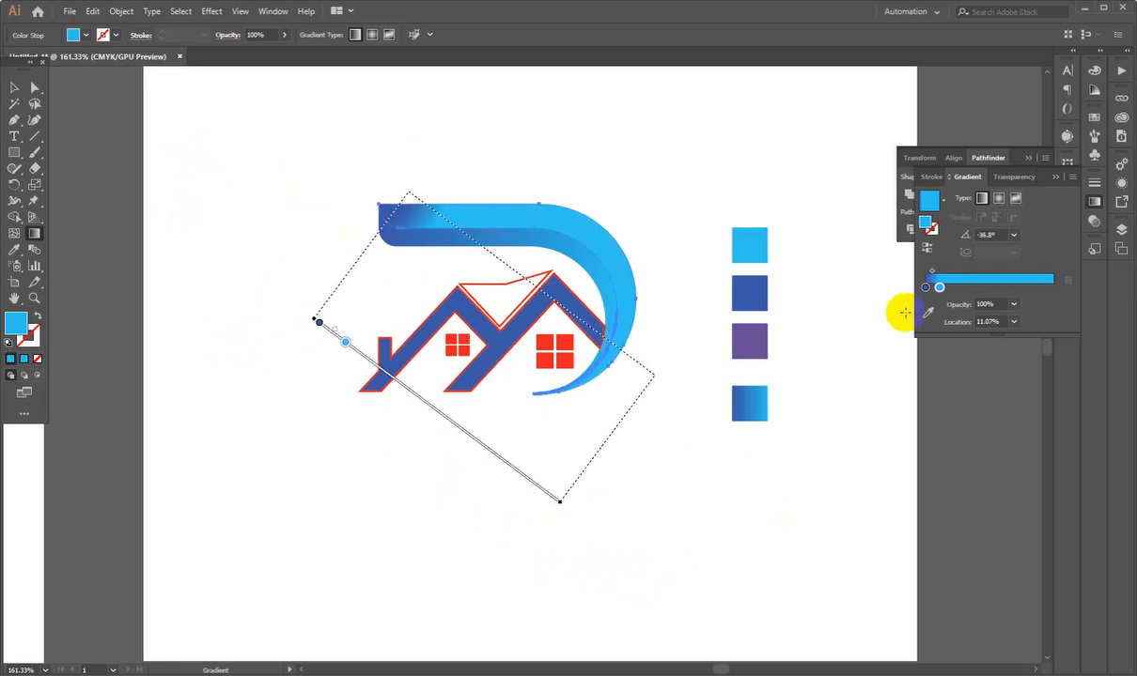
drag(993, 294, 900, 318)
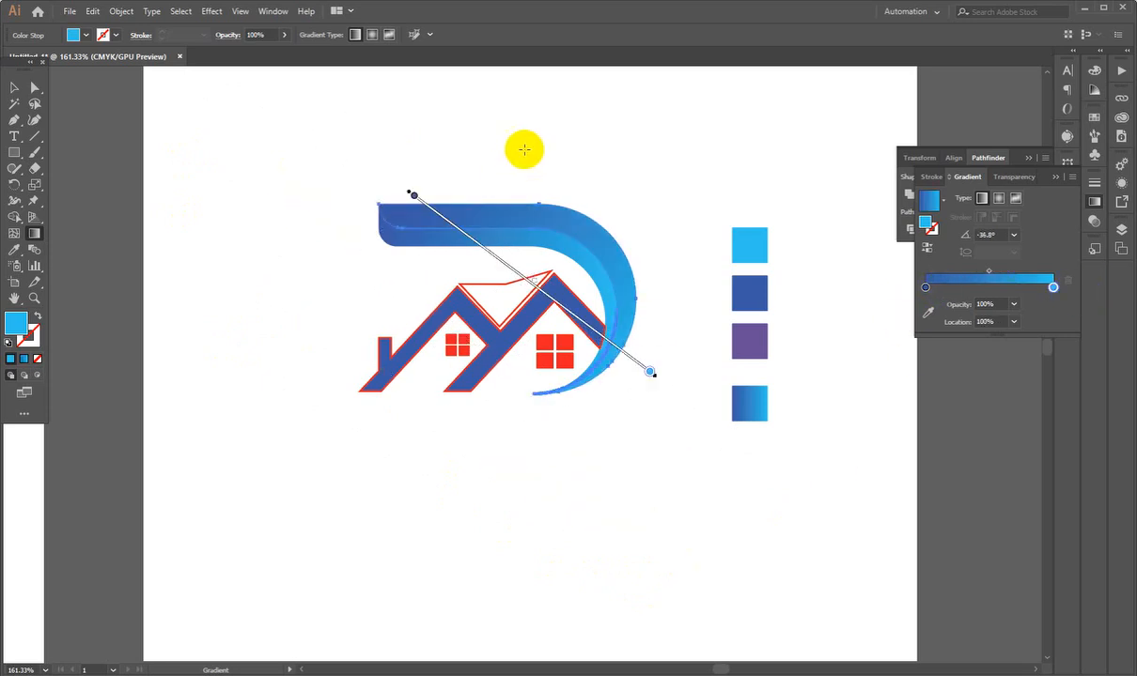
- Try other gradient directions on the outer band, finishing with a diagonal from its upper-left end toward the lower-right curve
drag(737, 146, 507, 432)
drag(119, 279, 399, 570)
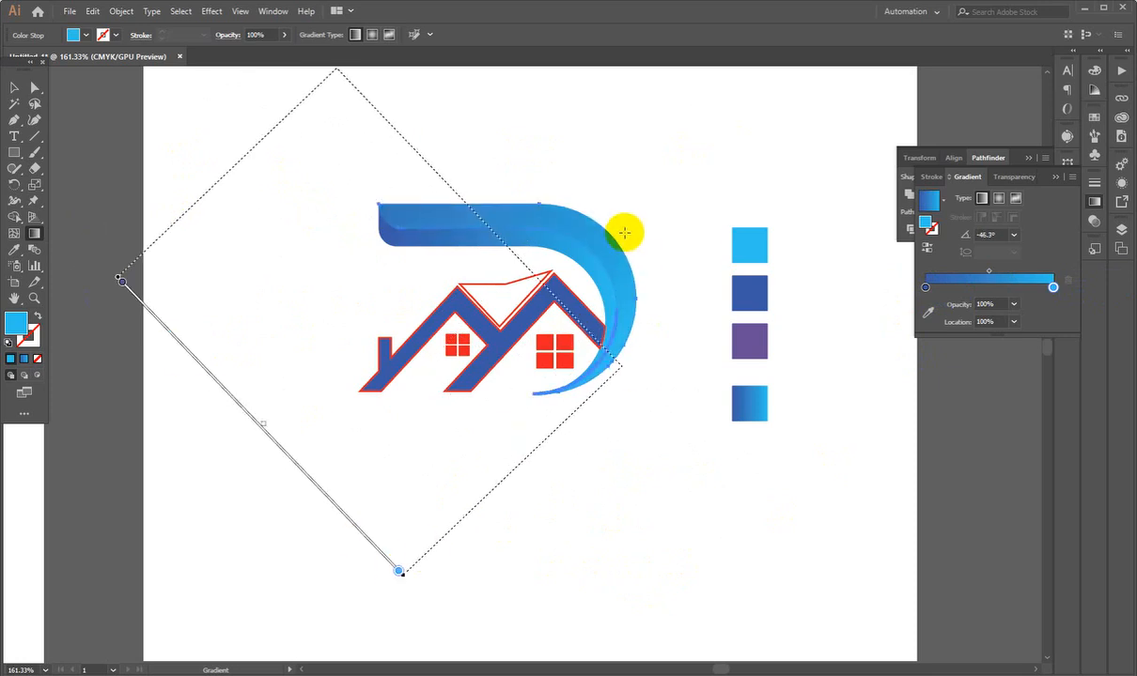
drag(619, 199, 449, 392)
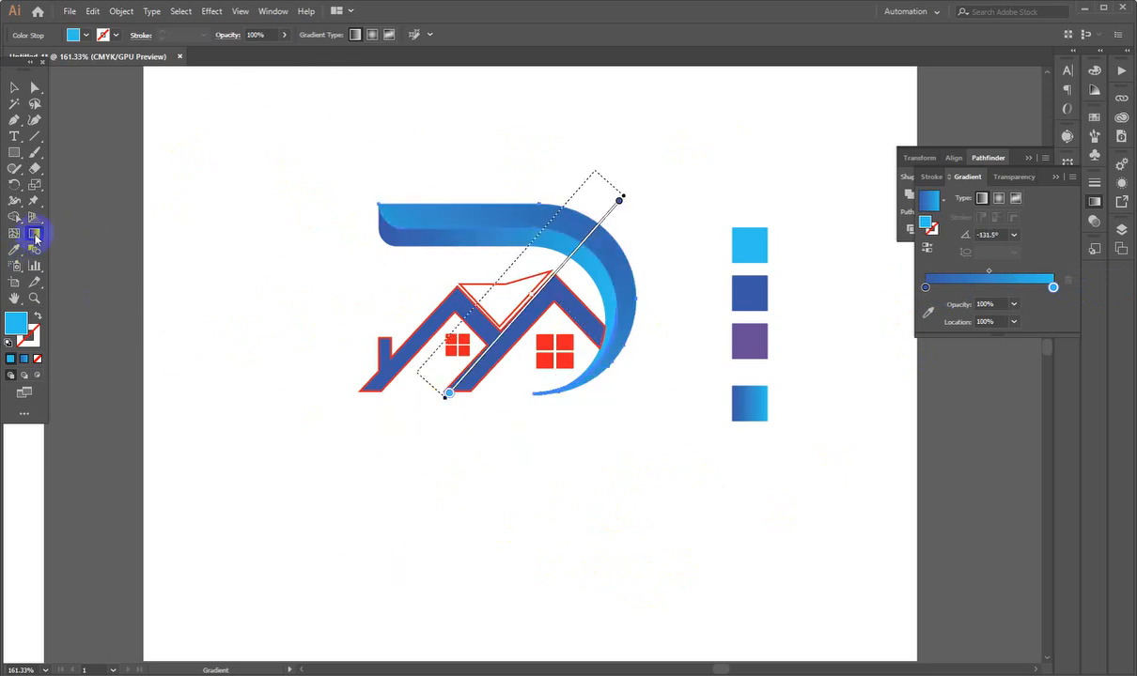
mouse_move(418, 207)
mouse_down()
mouse_move(639, 325)
mouse_move(654, 410)
mouse_move(674, 434)
mouse_up()
mouse_move(377, 207)
mouse_down()
mouse_move(685, 371)
mouse_move(619, 370)
mouse_up()
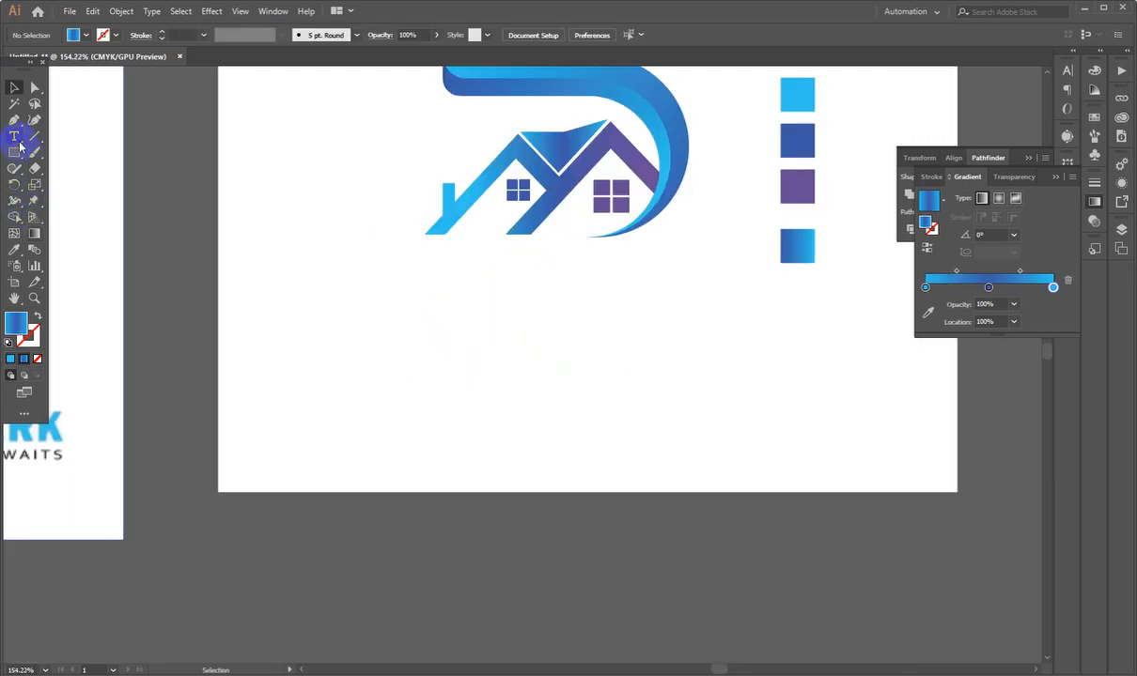
- Add the text "Vizious Park" below the house logo
click(17, 139)
click(489, 393)
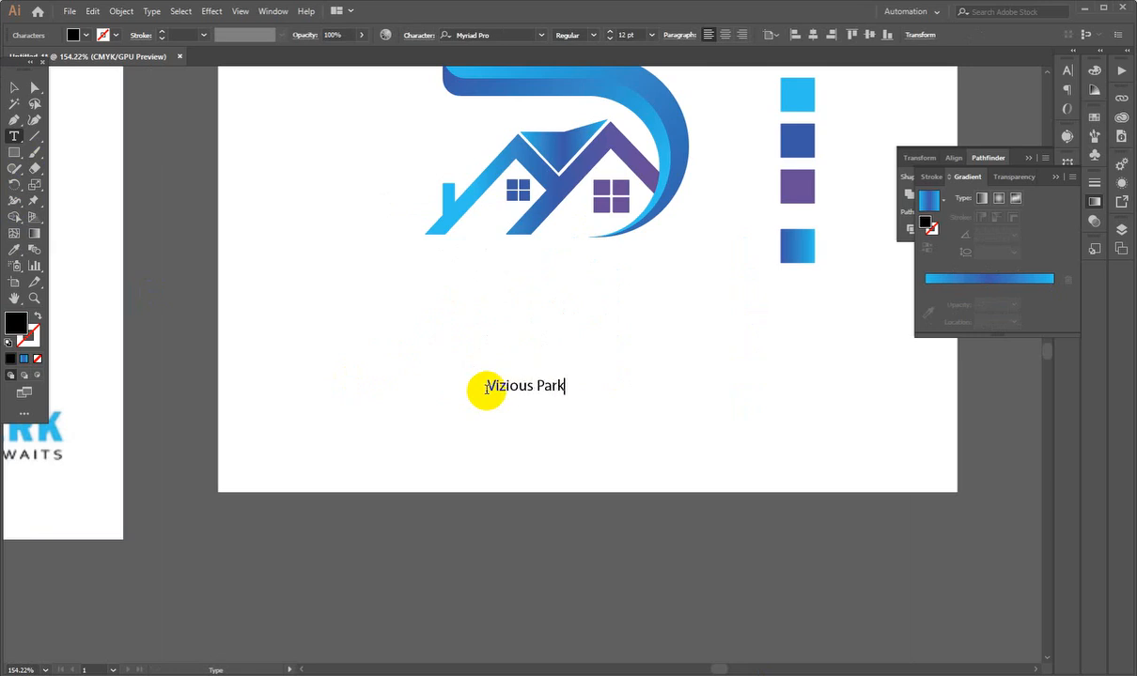
- Set the company name text below the house logo in Poppins Bold
click(12, 86)
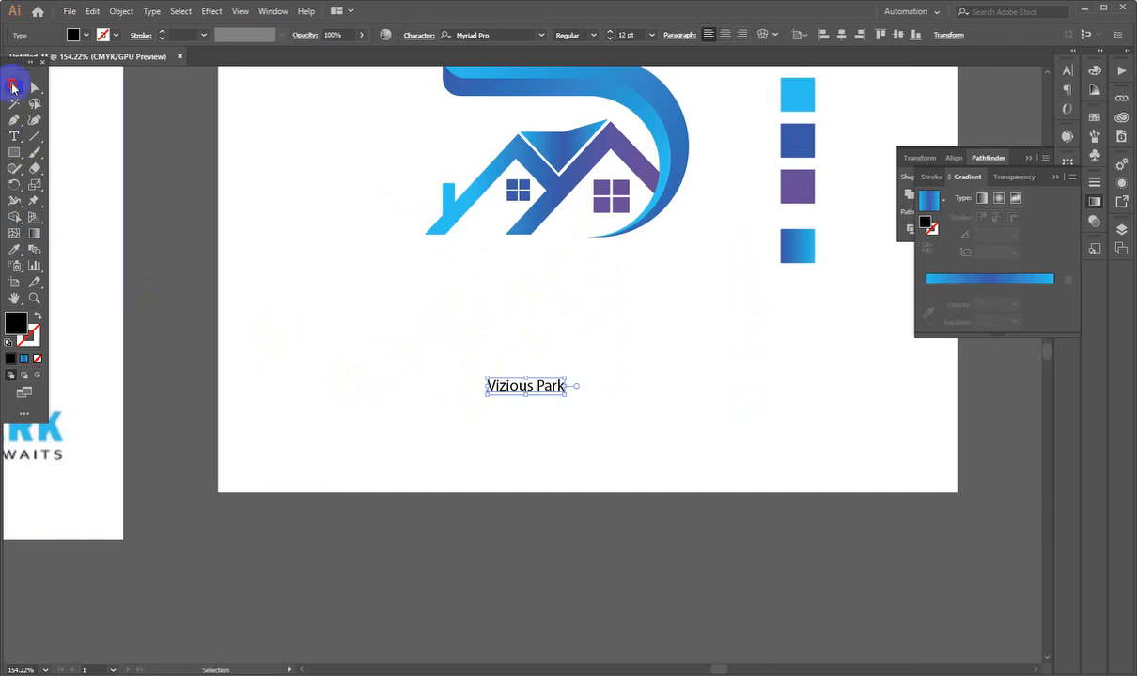
click(1064, 80)
click(972, 86)
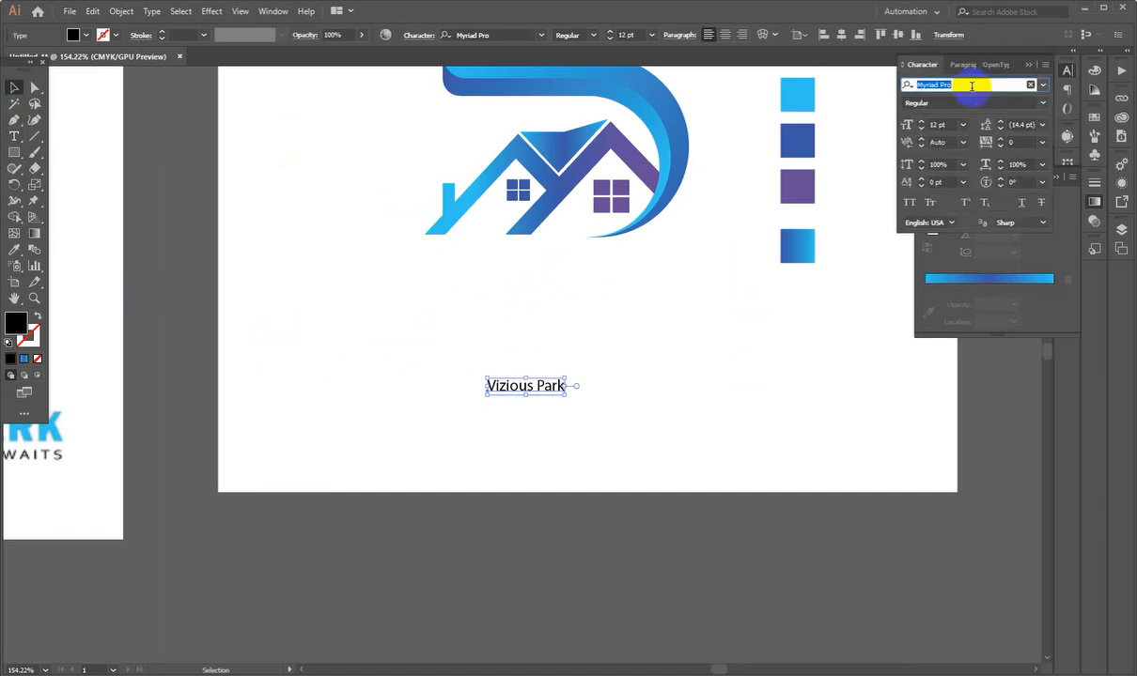
key(BackSpace)
text(pop)
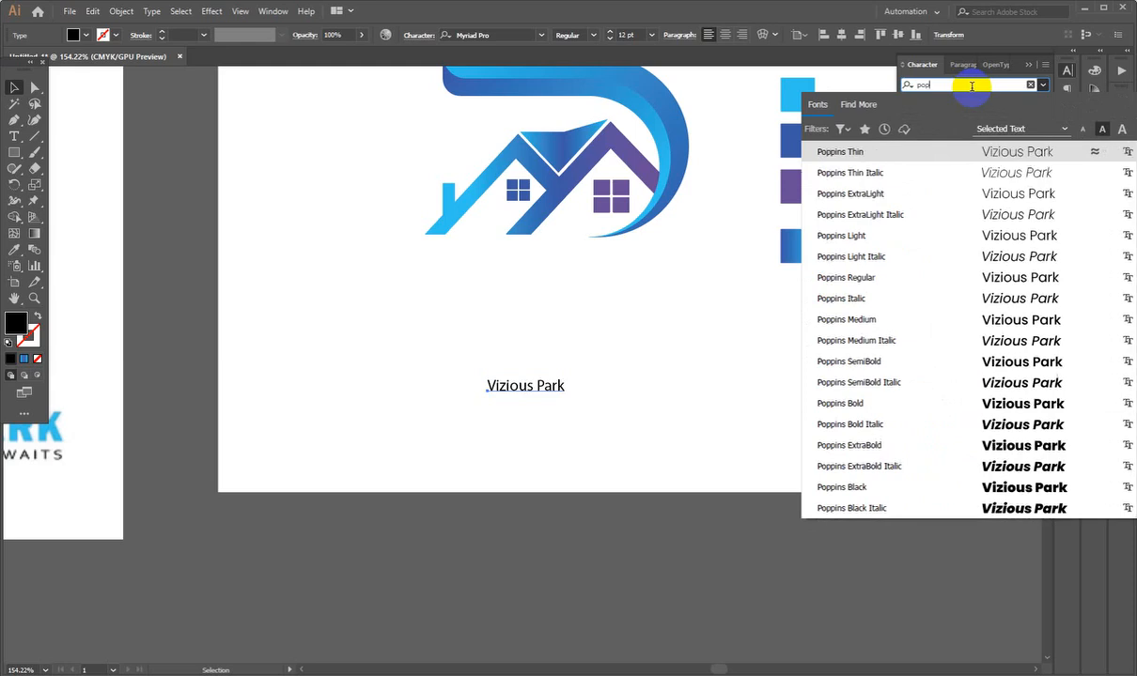
click(831, 394)
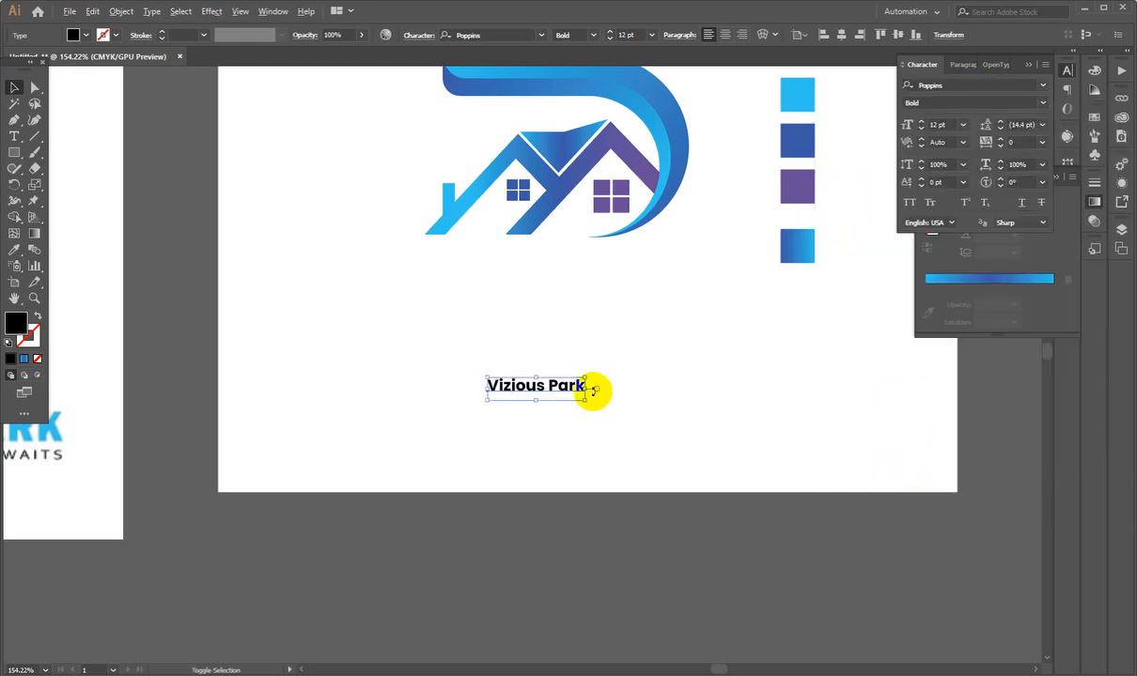
- Enlarge the company name to about 41 pt in all caps and position it directly beneath the house logo
drag(588, 389, 664, 288)
click(909, 202)
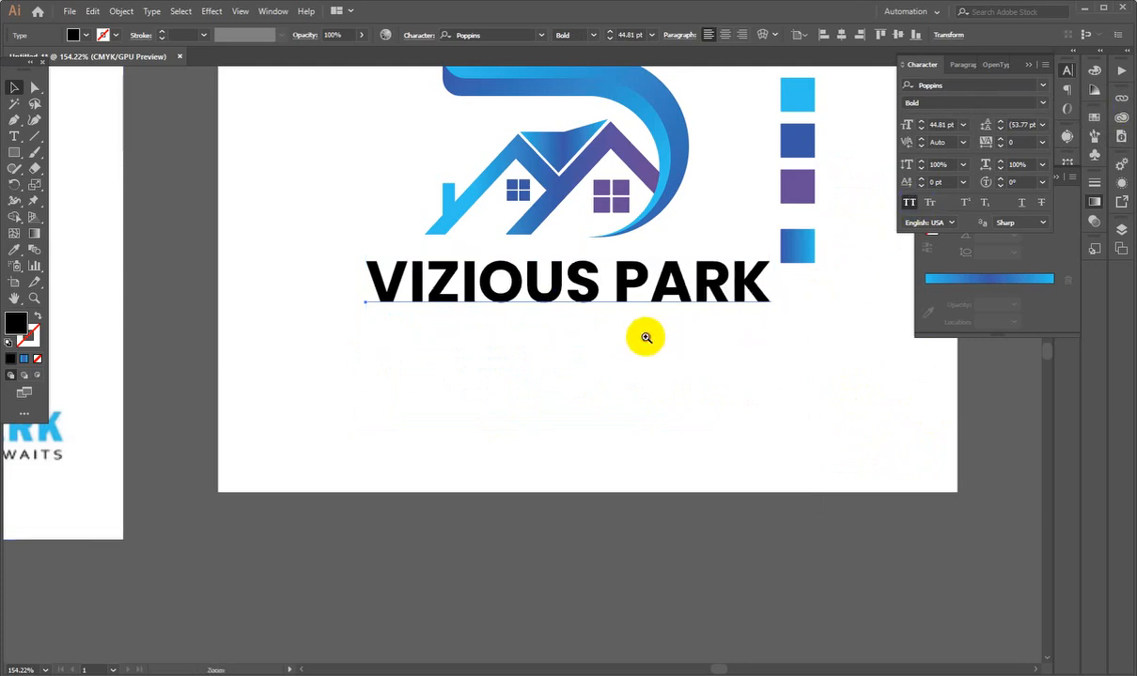
drag(647, 337, 663, 321)
drag(786, 322, 737, 319)
click(515, 467)
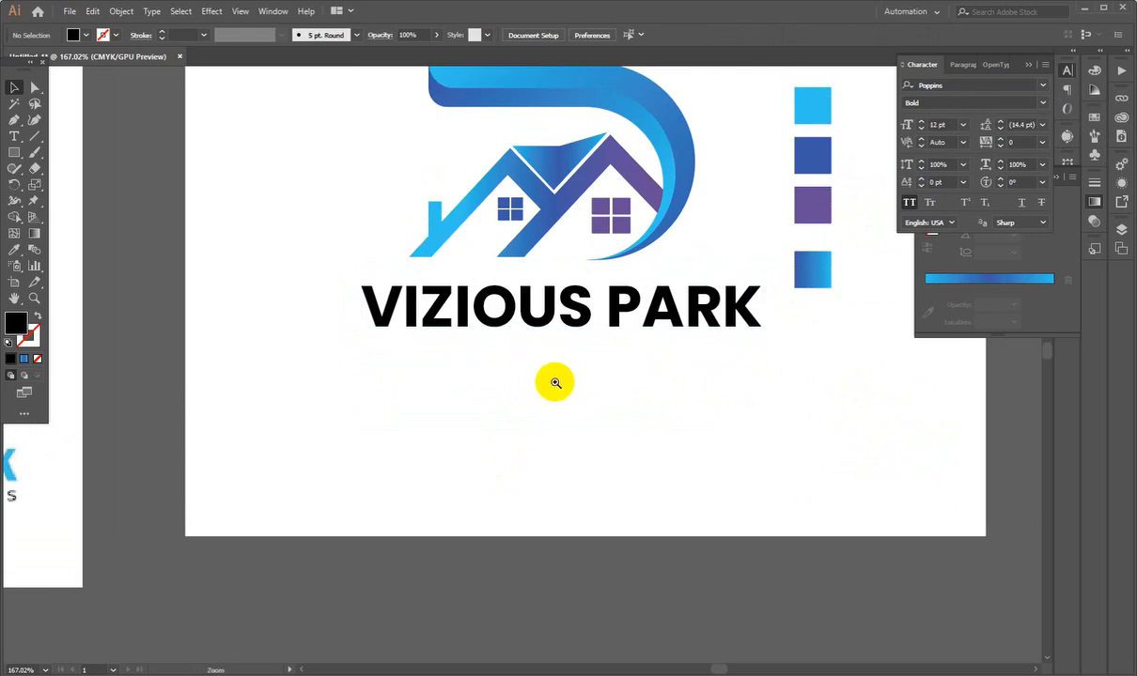
drag(553, 384, 560, 412)
click(549, 345)
drag(546, 343, 725, 353)
- Colour the word "VIZIOUS" with the dark blue sampled from the palette swatches
double_click(604, 343)
key(ctrl+a)
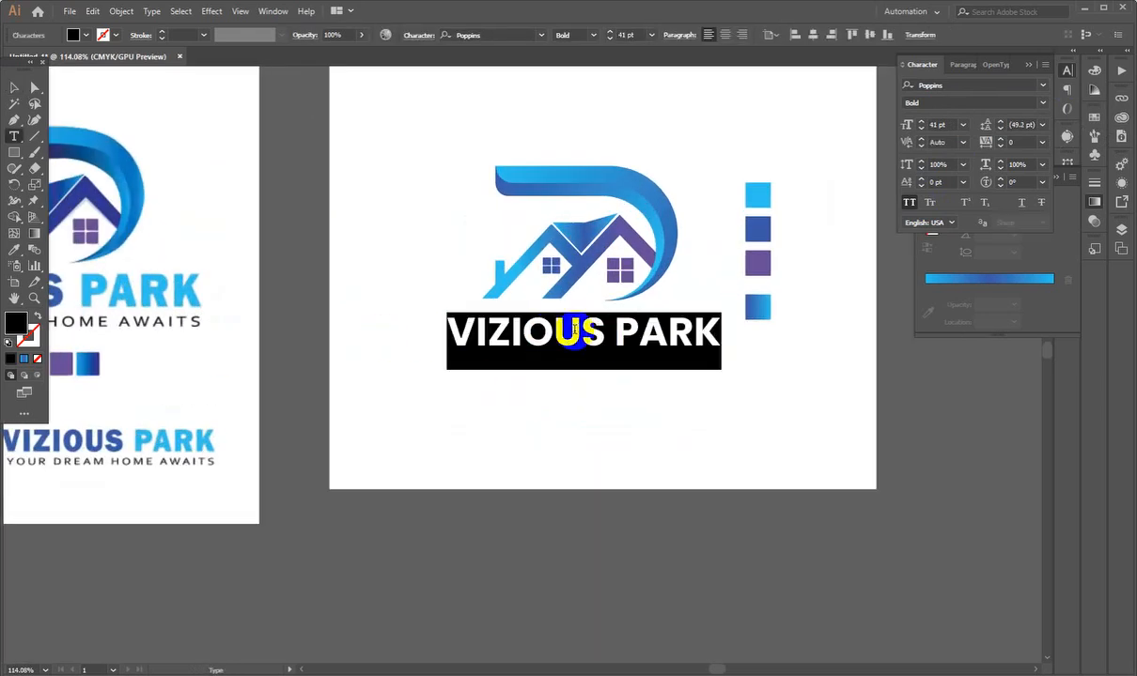
drag(604, 334, 3, 292)
click(14, 250)
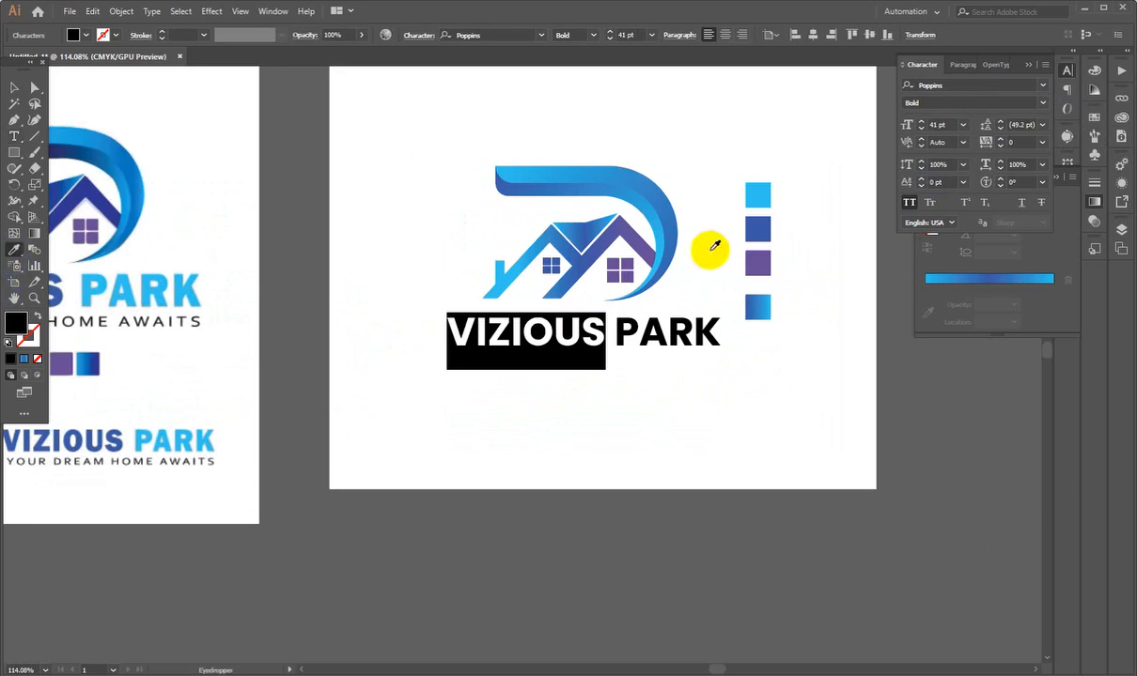
click(737, 228)
click(752, 229)
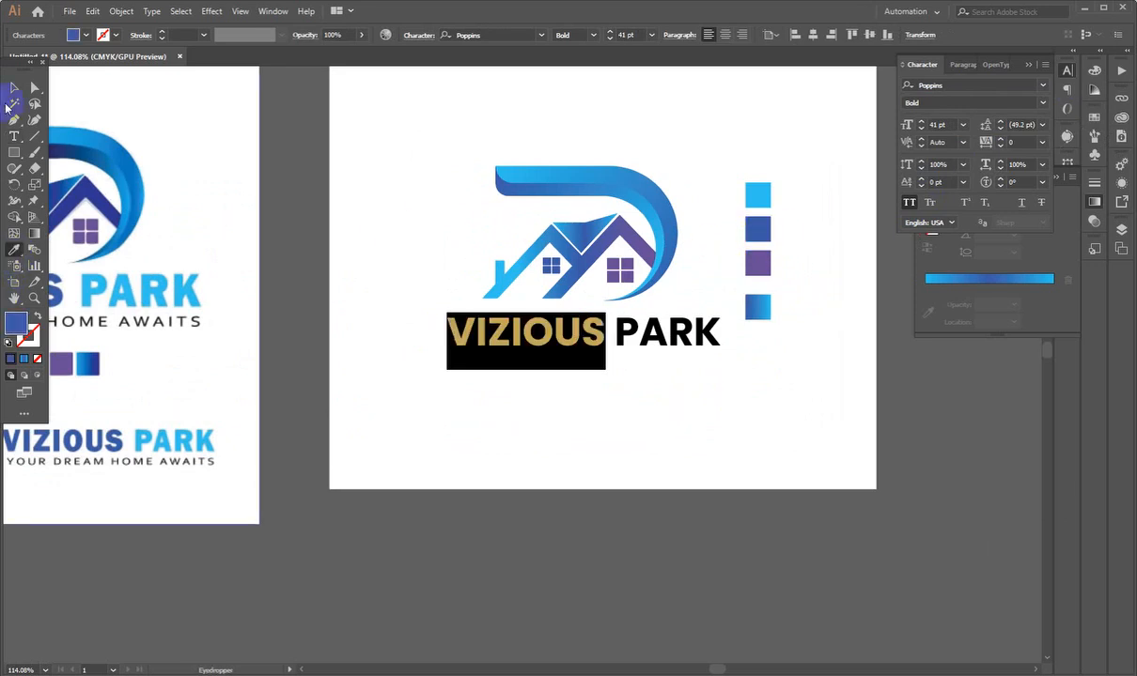
click(14, 103)
click(14, 87)
- Colour the word "PARK" with the light blue sampled from the palette swatches
double_click(589, 333)
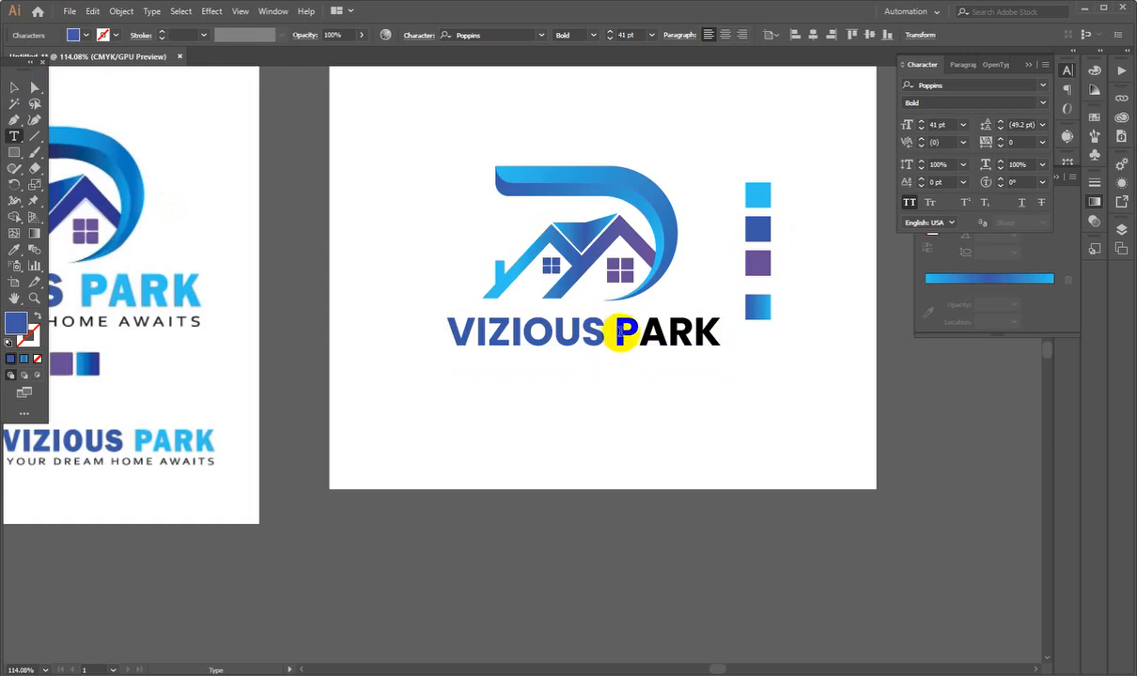
drag(620, 333, 779, 335)
click(15, 250)
click(749, 197)
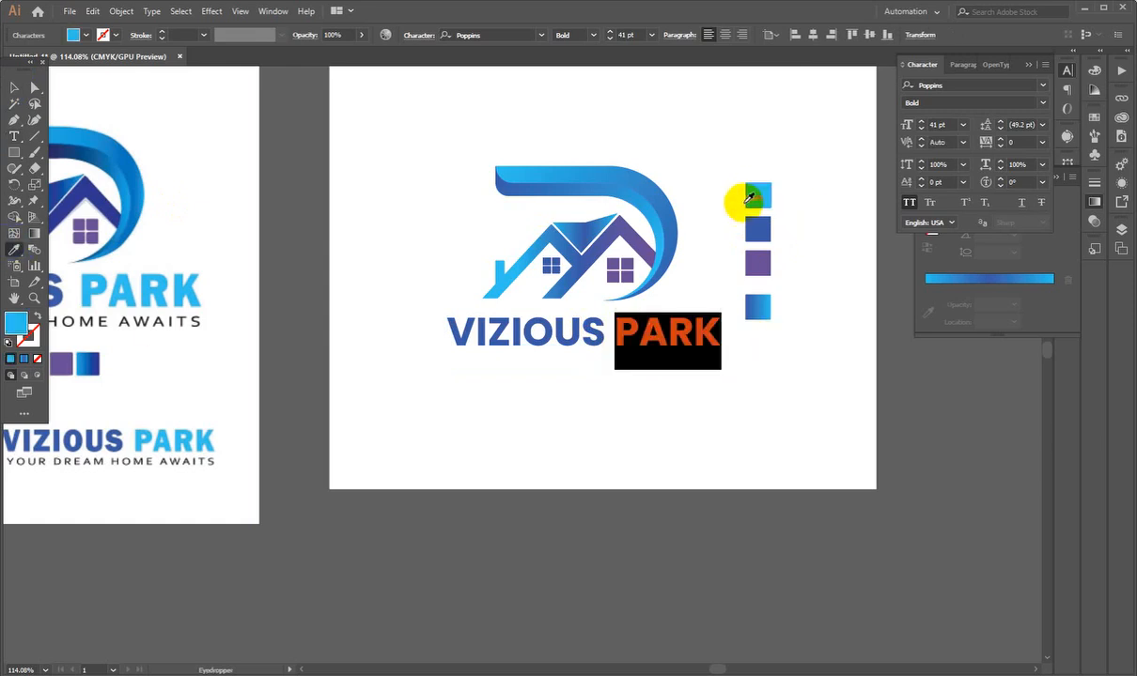
click(14, 87)
click(338, 438)
- Add the tagline text "YOUR DREAM HOME AWAITS" below the company name
scroll(610, 337, up, 1)
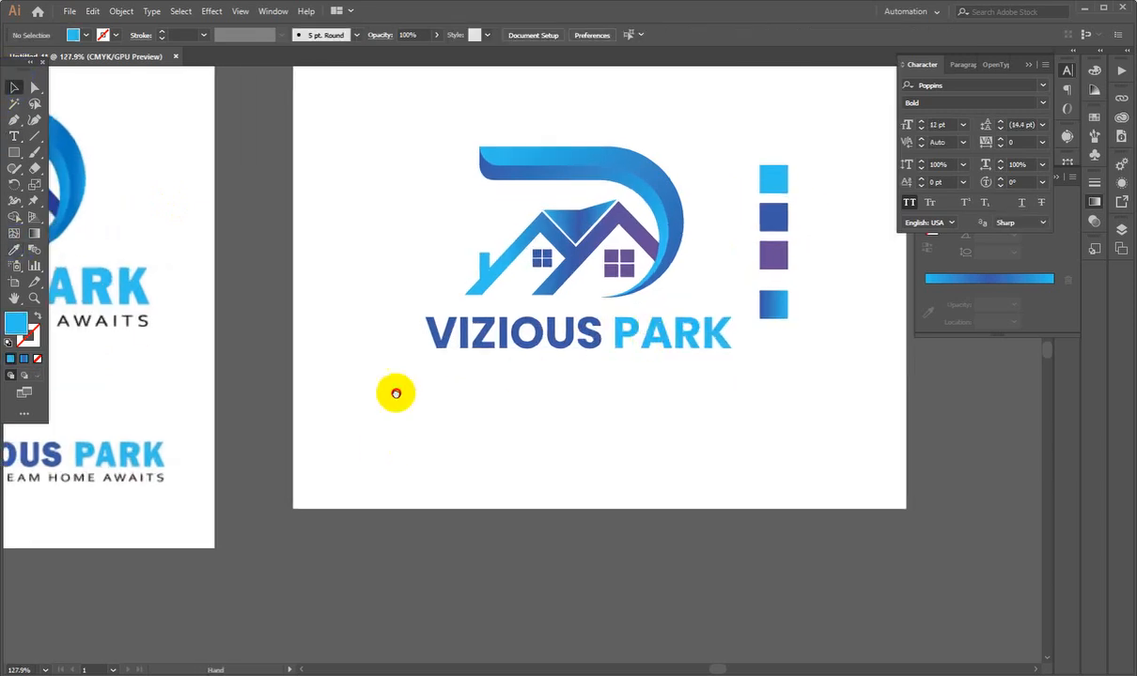
drag(395, 392, 274, 320)
drag(273, 320, 579, 296)
drag(472, 295, 479, 351)
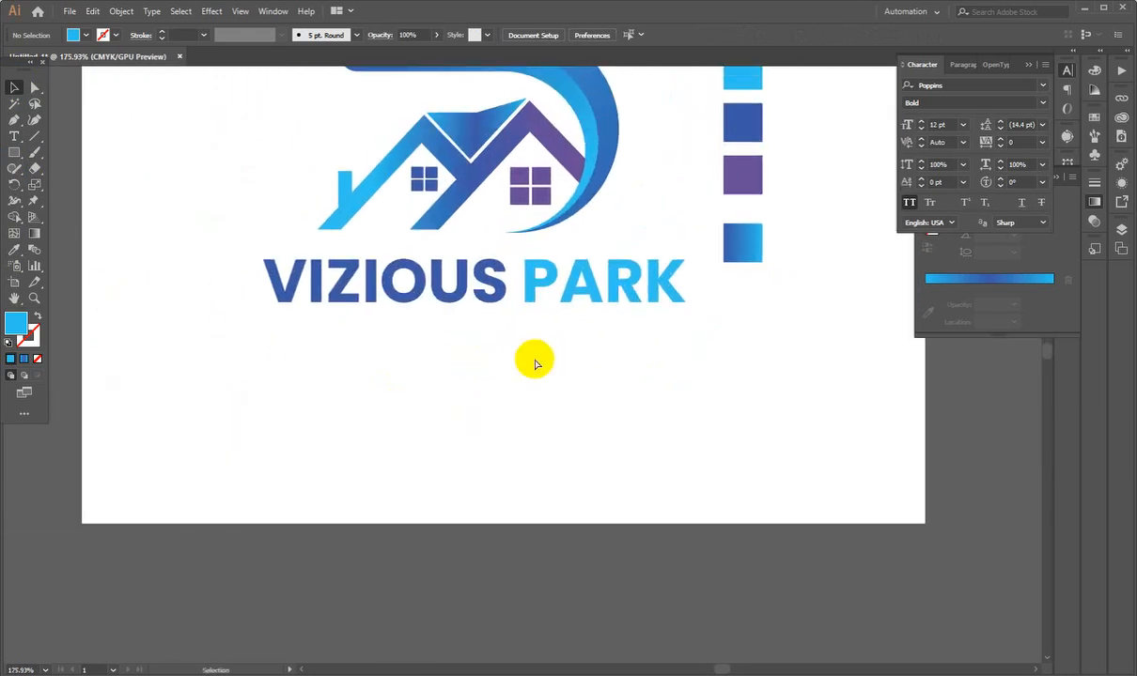
scroll(662, 349, down, 2)
click(14, 136)
click(473, 386)
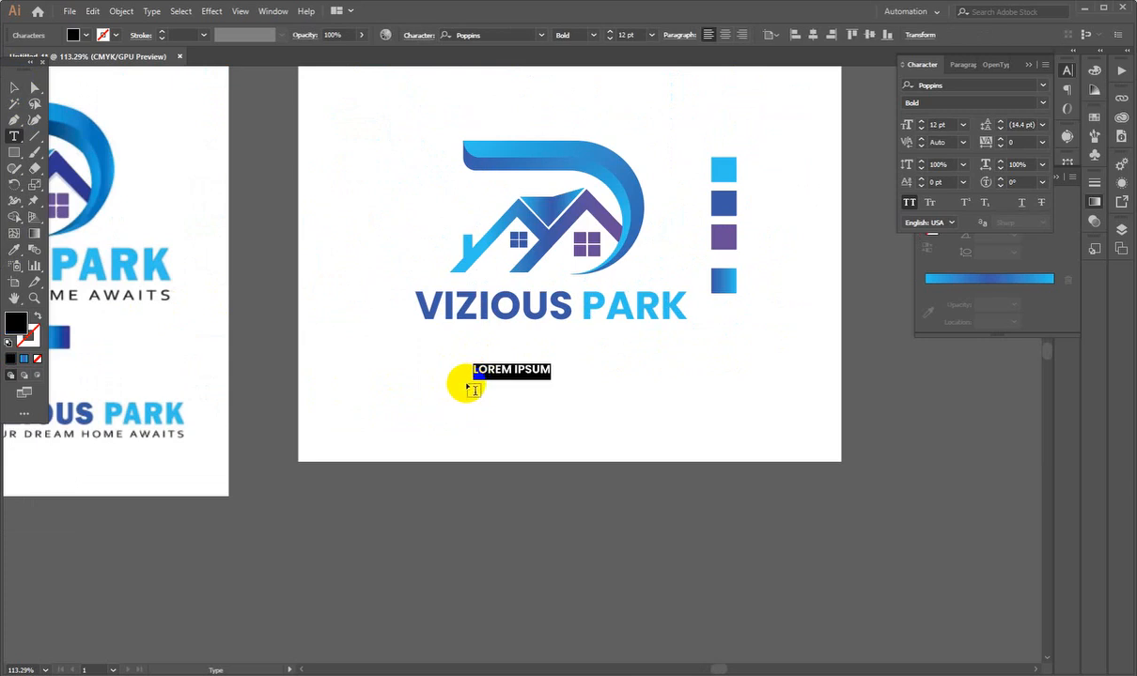
text(YOUR DREA)
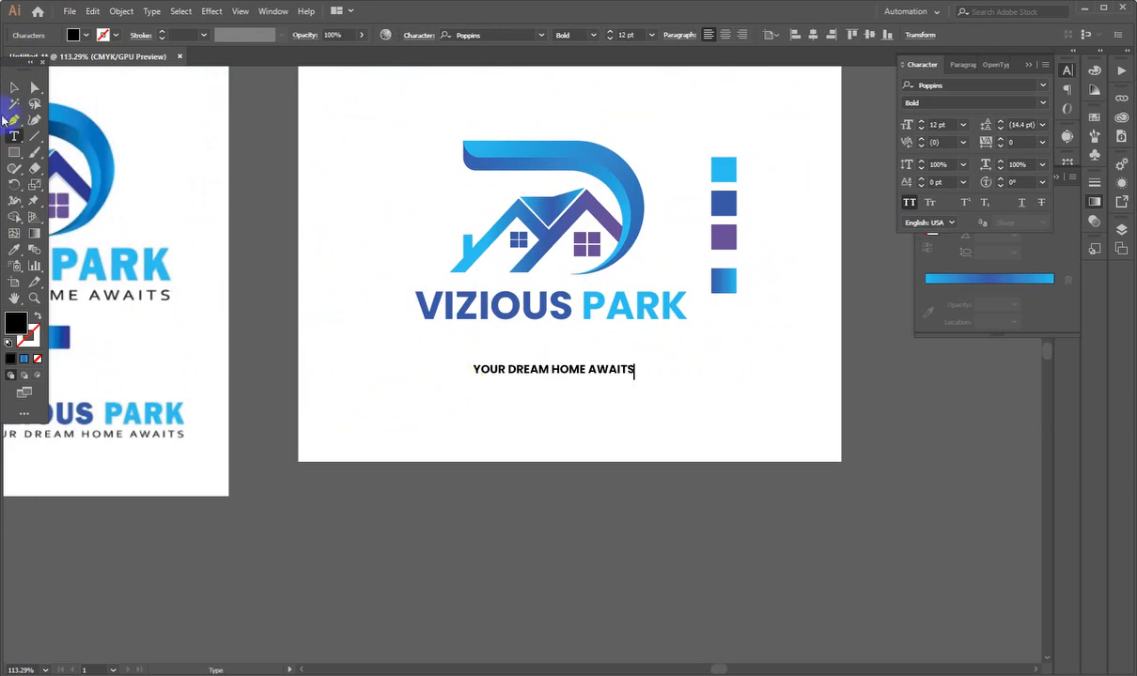
- Move the tagline up under the company name, change it to Poppins Regular and enlarge it to about 14.46 pt
click(14, 87)
scroll(561, 376, up, 2)
drag(561, 376, 490, 329)
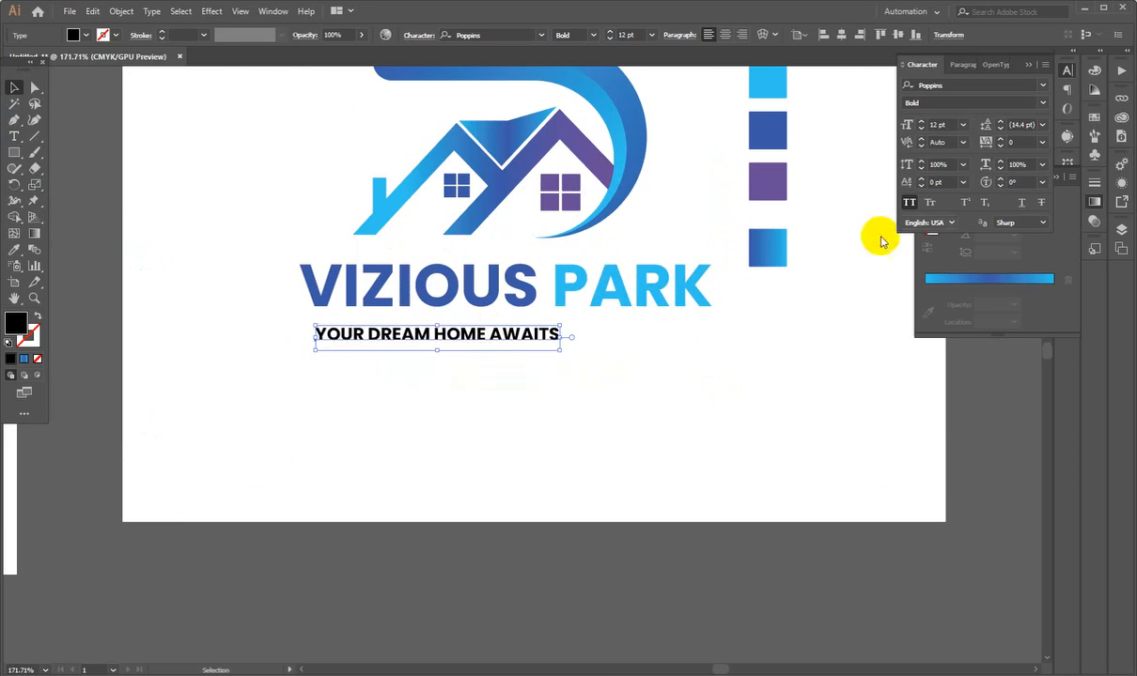
click(1041, 102)
click(949, 206)
key(z)
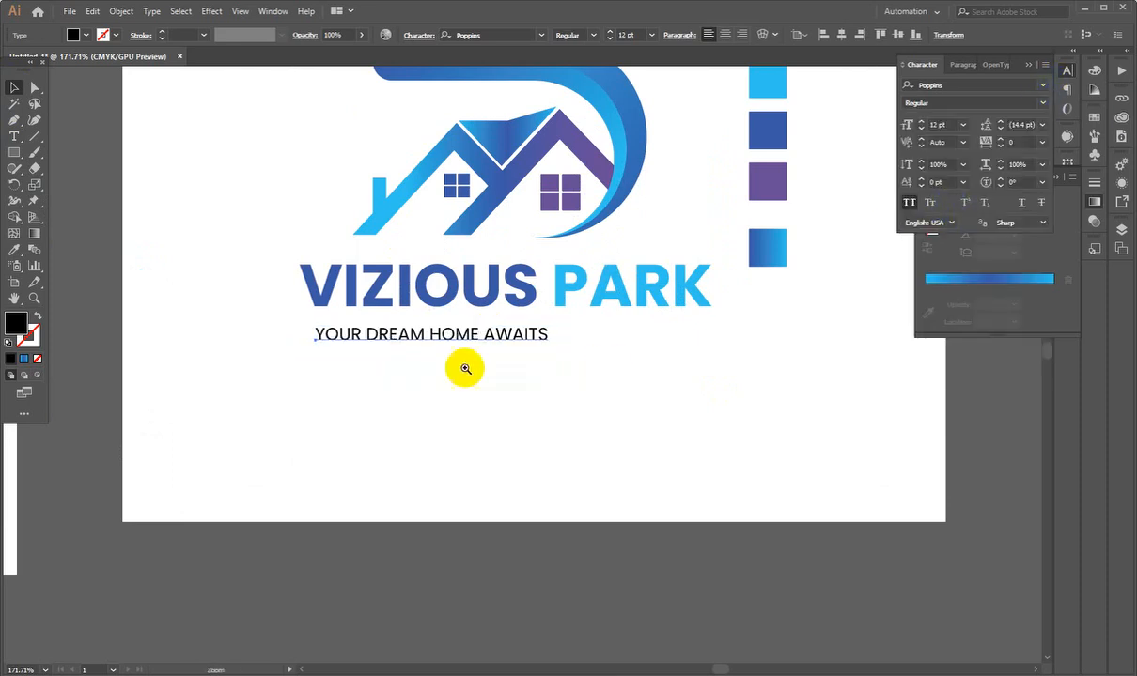
drag(465, 368, 632, 325)
drag(507, 320, 494, 311)
key(ctrl+alt+space)
drag(671, 342, 633, 320)
key(ctrl+alt+space)
- Compare the tagline's letter spacing in the reference logo with the recreated one
drag(650, 353, 454, 391)
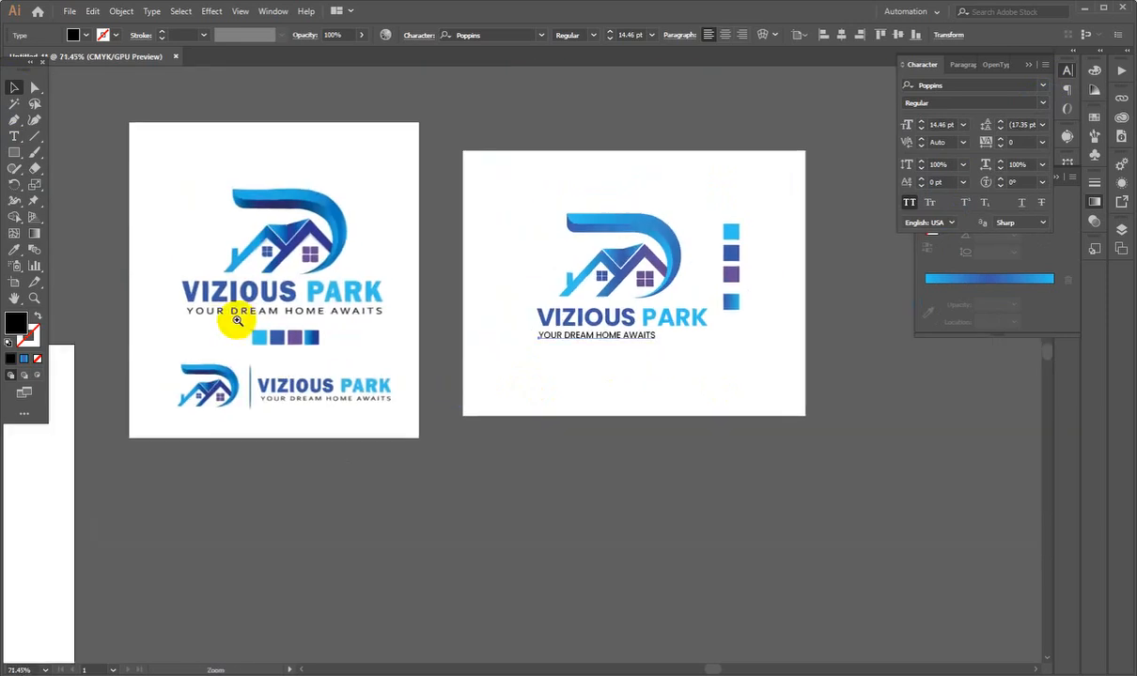
drag(337, 315, 615, 297)
key(space)
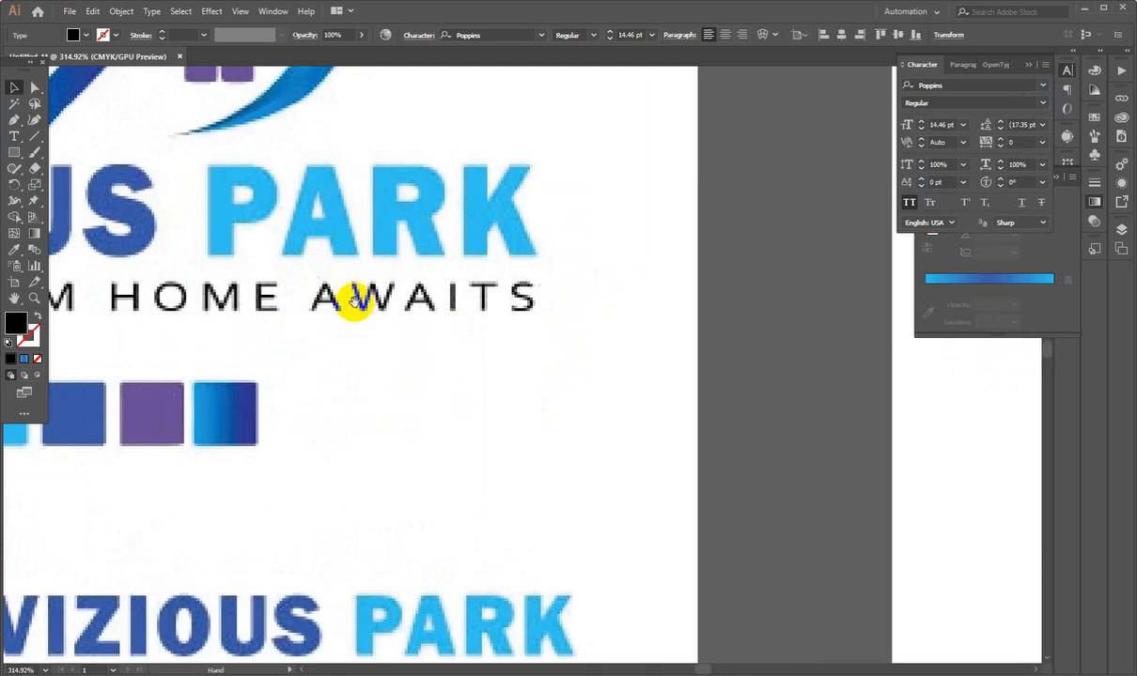
drag(369, 302, 305, 375)
drag(720, 374, 217, 373)
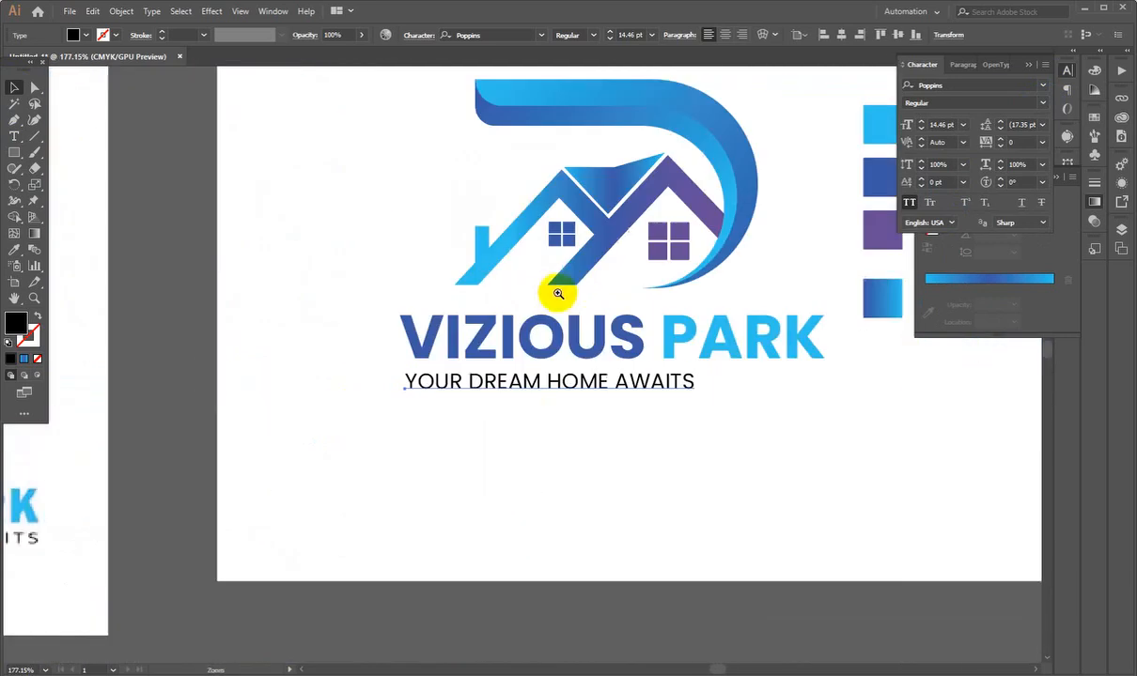
drag(558, 296, 601, 296)
drag(409, 352, 358, 351)
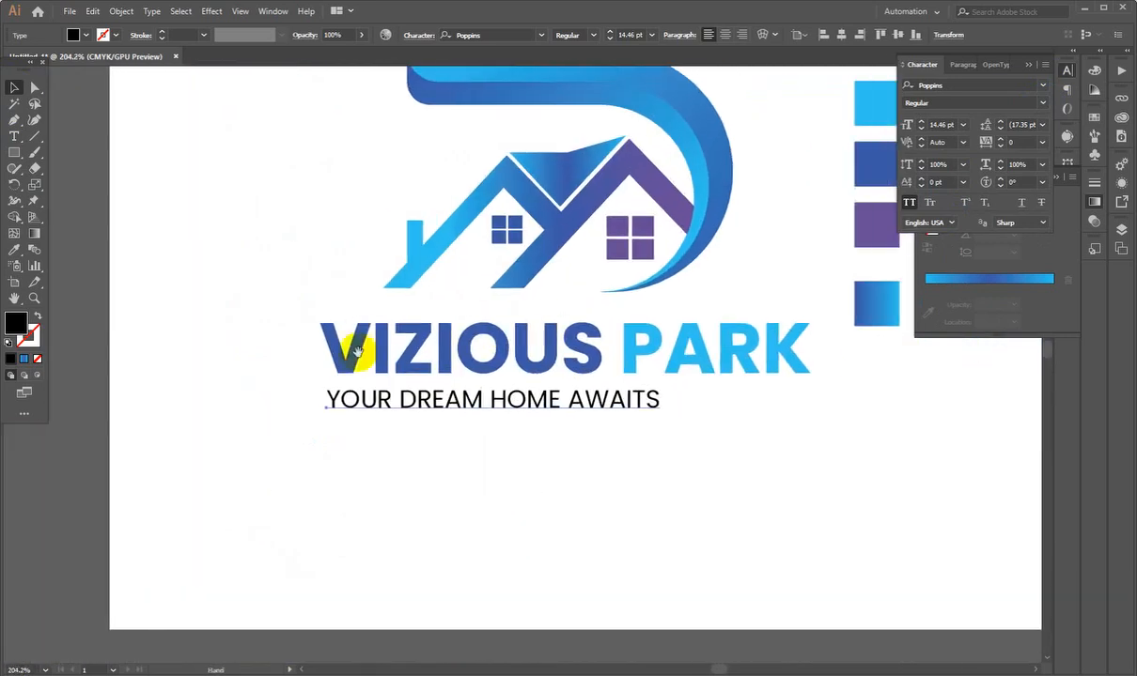
- Set the tagline's tracking to 300 and scale it down slightly to match the width of the company name
click(1002, 140)
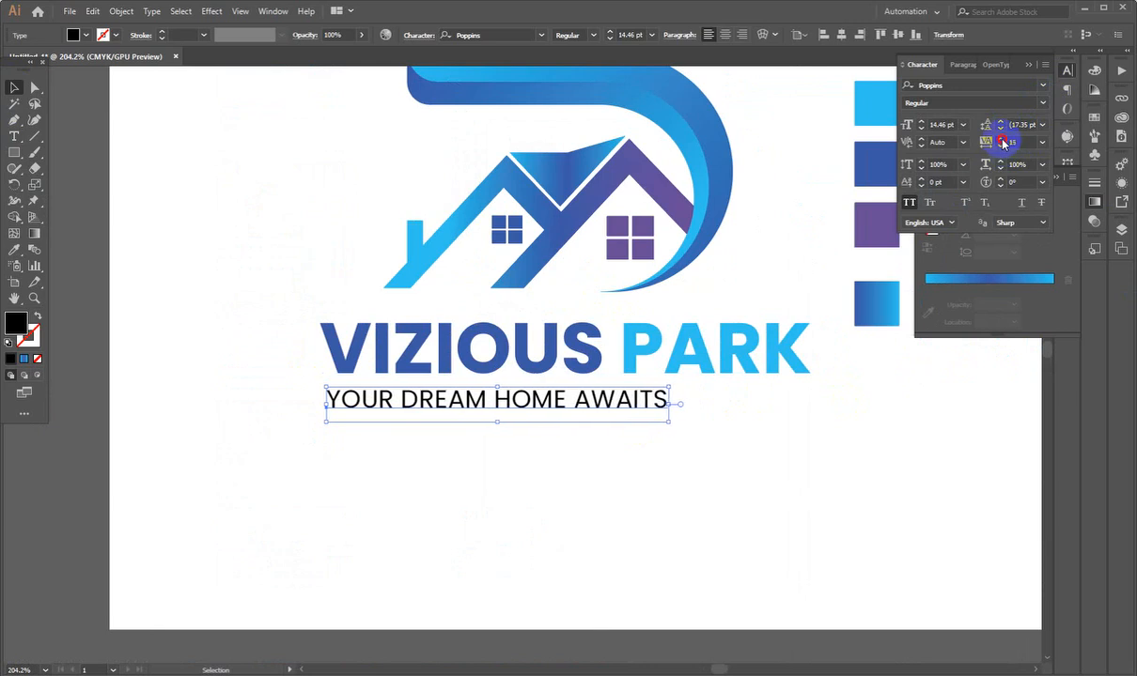
click(1041, 141)
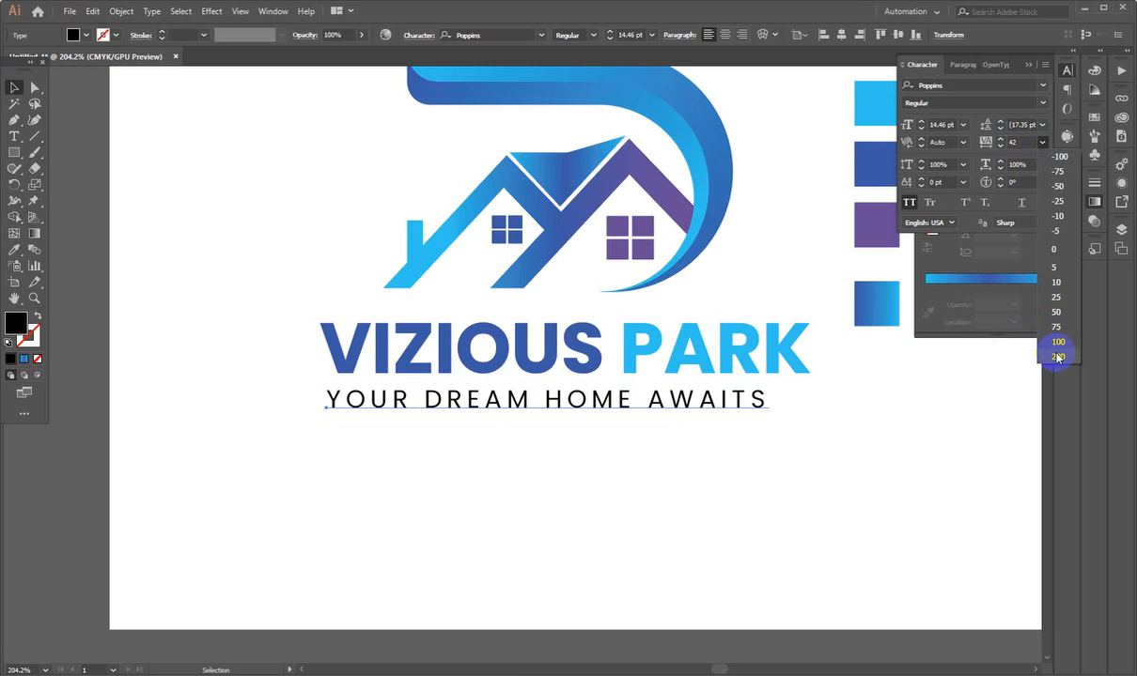
click(1025, 143)
double_click(1025, 143)
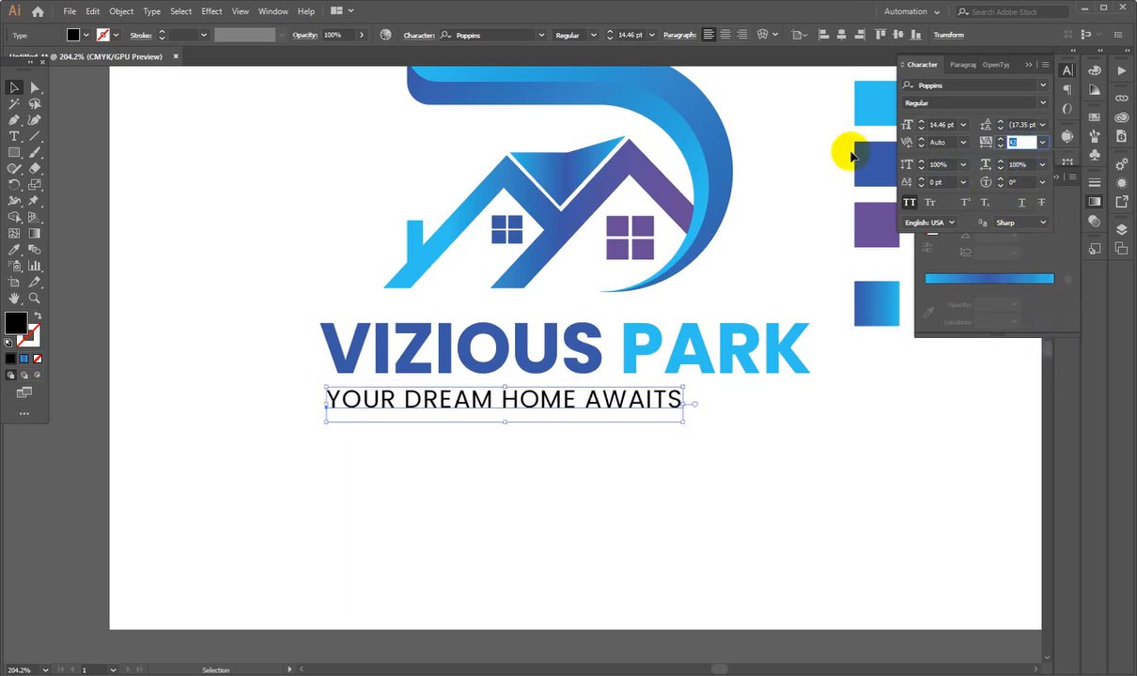
text(300)
key(Return)
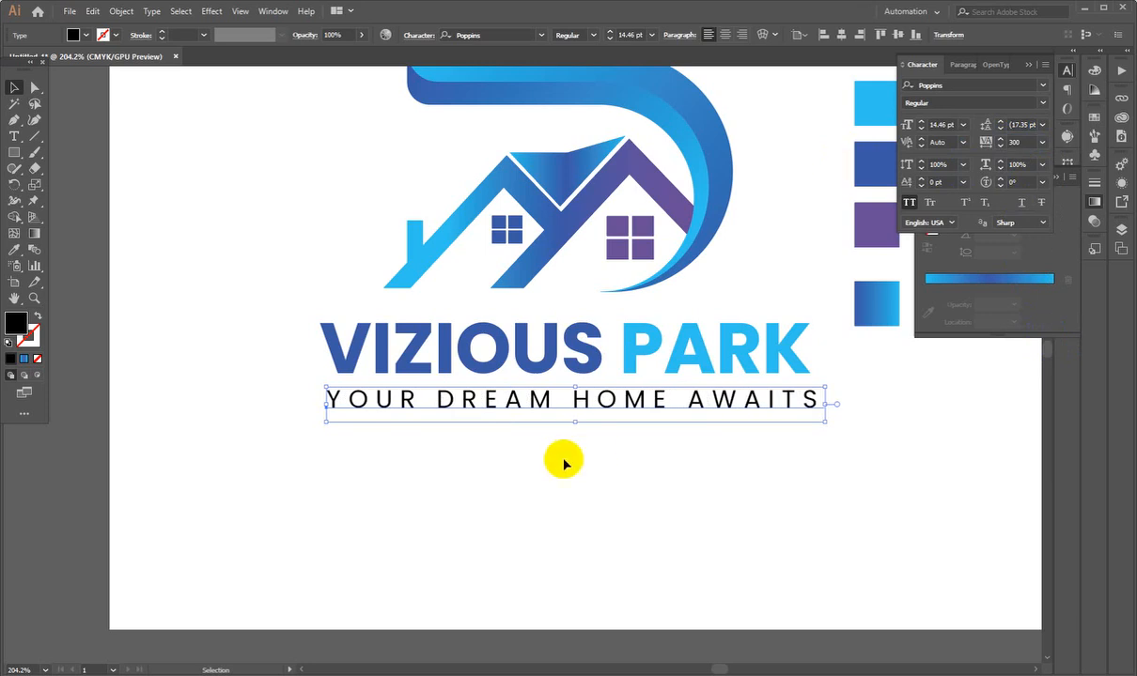
drag(829, 406, 813, 409)
click(718, 447)
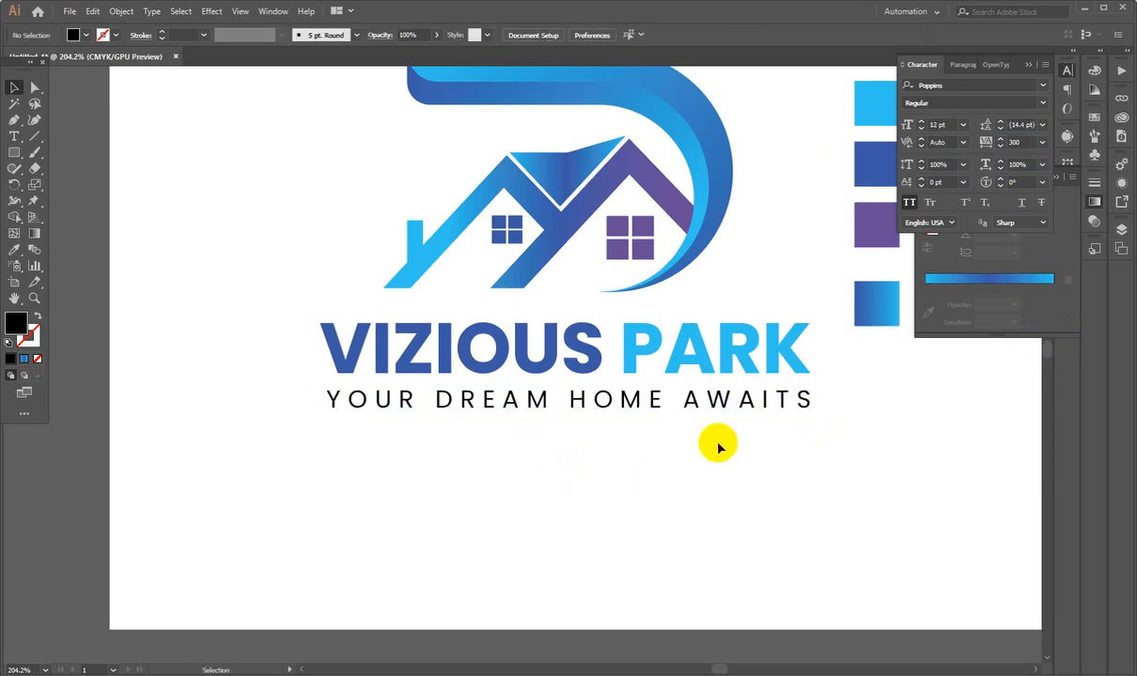
- Review the finished logo beside the reference and collapse the open character and gradient panels
scroll(310, 437, down, 5)
drag(316, 435, 438, 435)
scroll(535, 409, up, 3)
drag(535, 409, 785, 355)
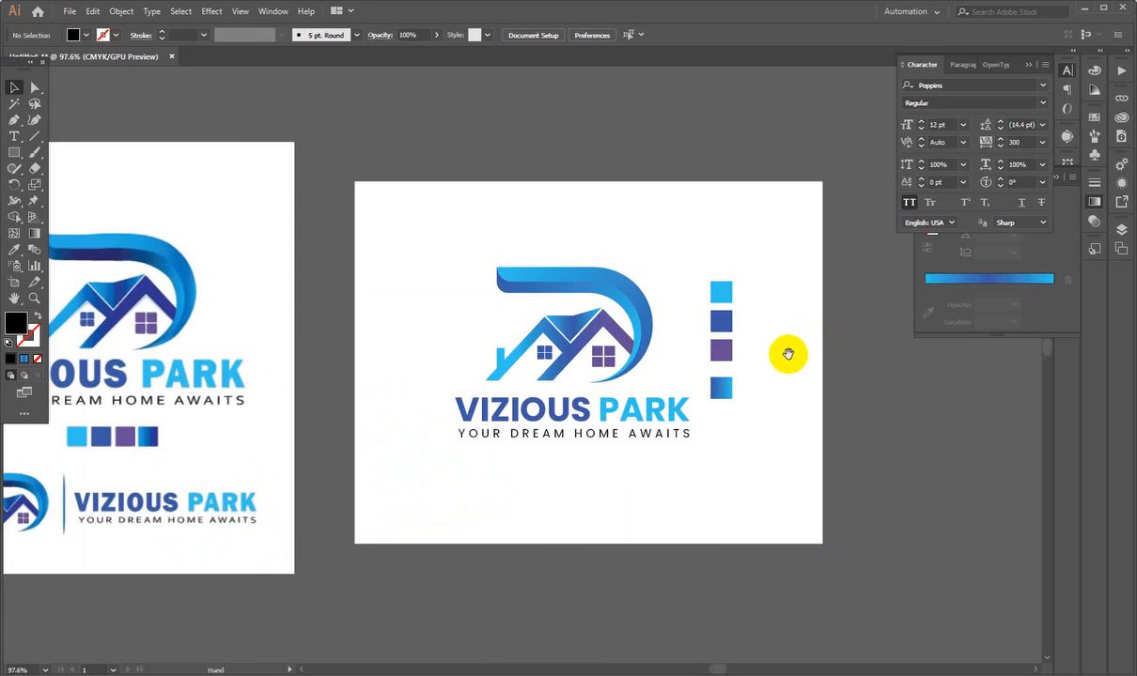
scroll(620, 414, up, 1)
mouse_move(635, 342)
mouse_down()
mouse_move(715, 297)
mouse_move(697, 331)
mouse_move(631, 347)
mouse_up()
drag(722, 333, 629, 449)
drag(595, 513, 652, 488)
mouse_move(766, 467)
mouse_down()
mouse_move(844, 470)
mouse_move(779, 485)
mouse_up()
drag(544, 493, 589, 481)
drag(653, 456, 672, 344)
click(1066, 113)
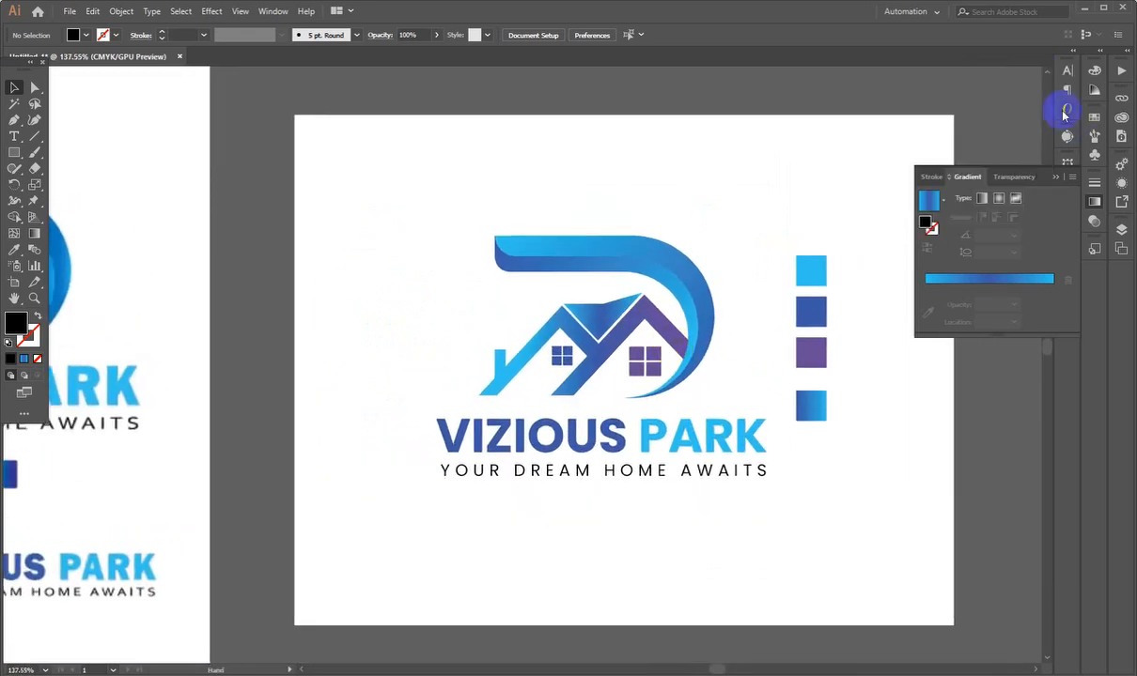
click(1095, 204)
drag(731, 315, 563, 386)
drag(564, 385, 781, 307)
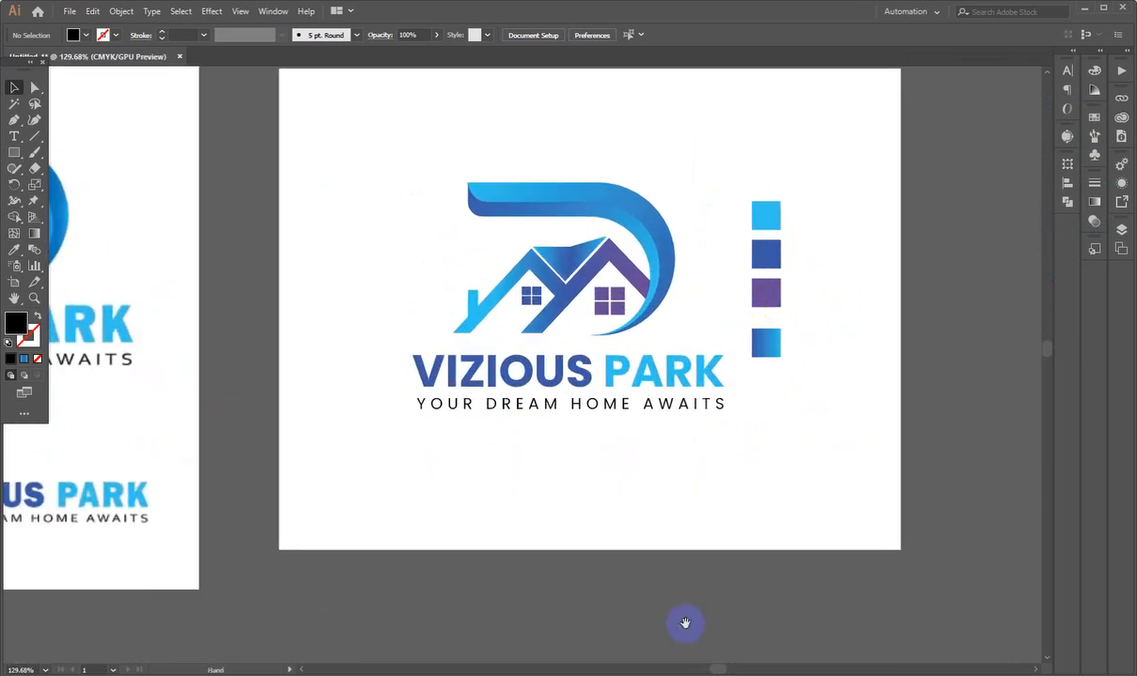
- Copy the logo collection image from the browser and paste it into the blank Illustrator document
key(alt+Tab)
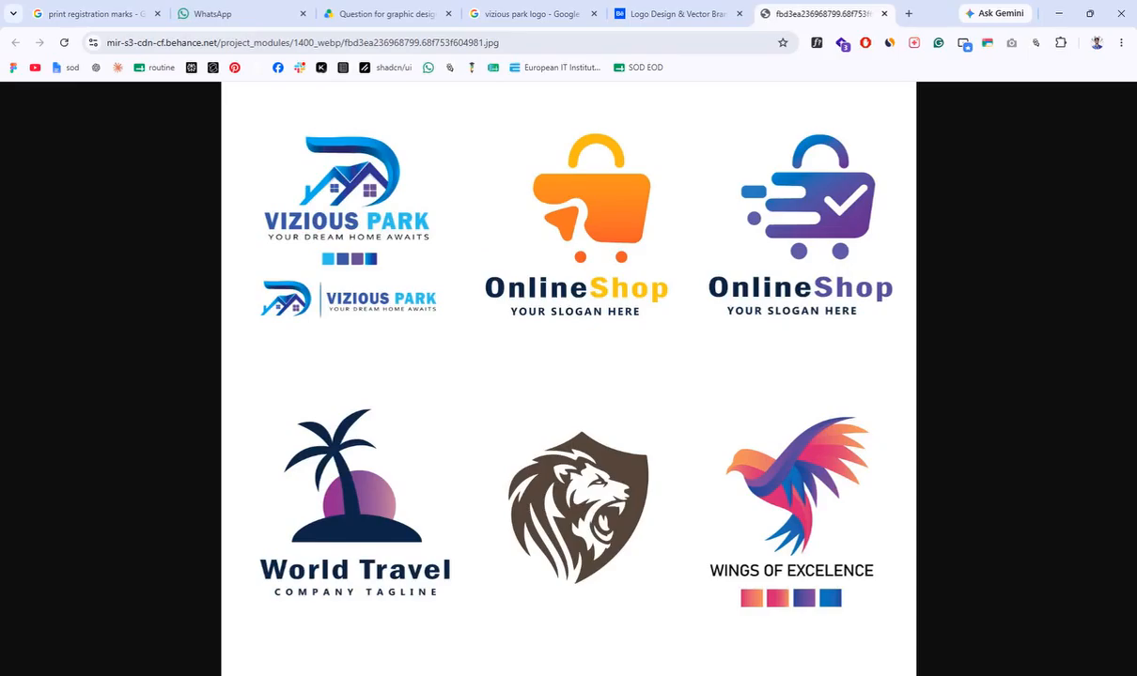
key(alt+Tab)
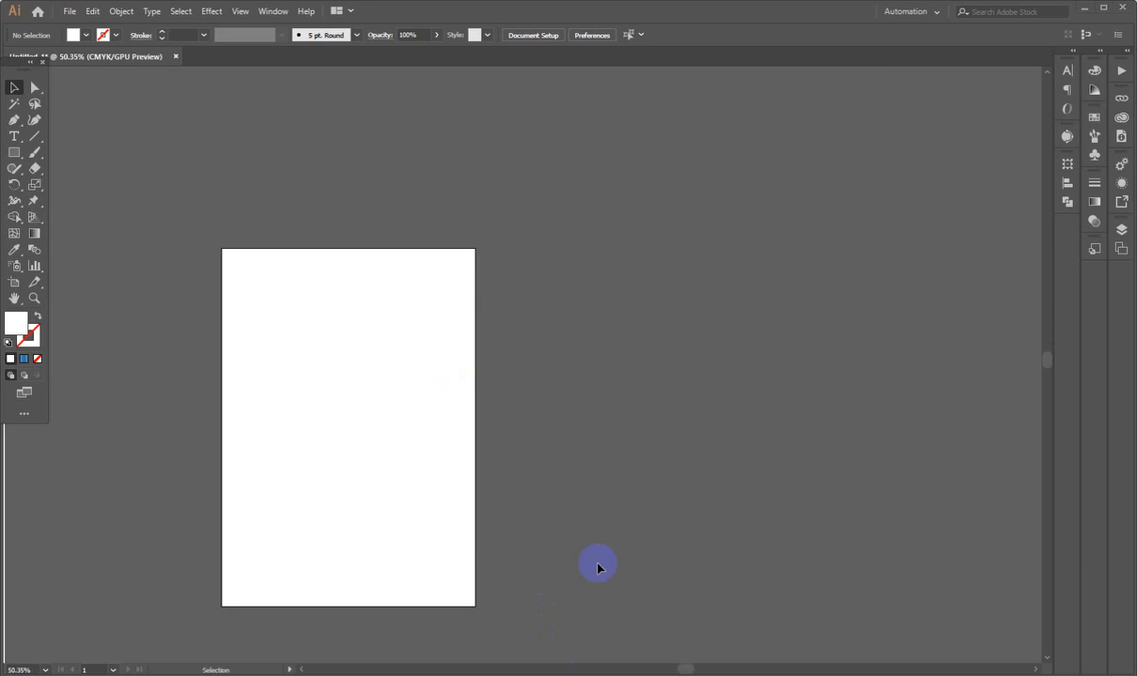
scroll(909, 420, down, 4)
scroll(888, 414, up, 3)
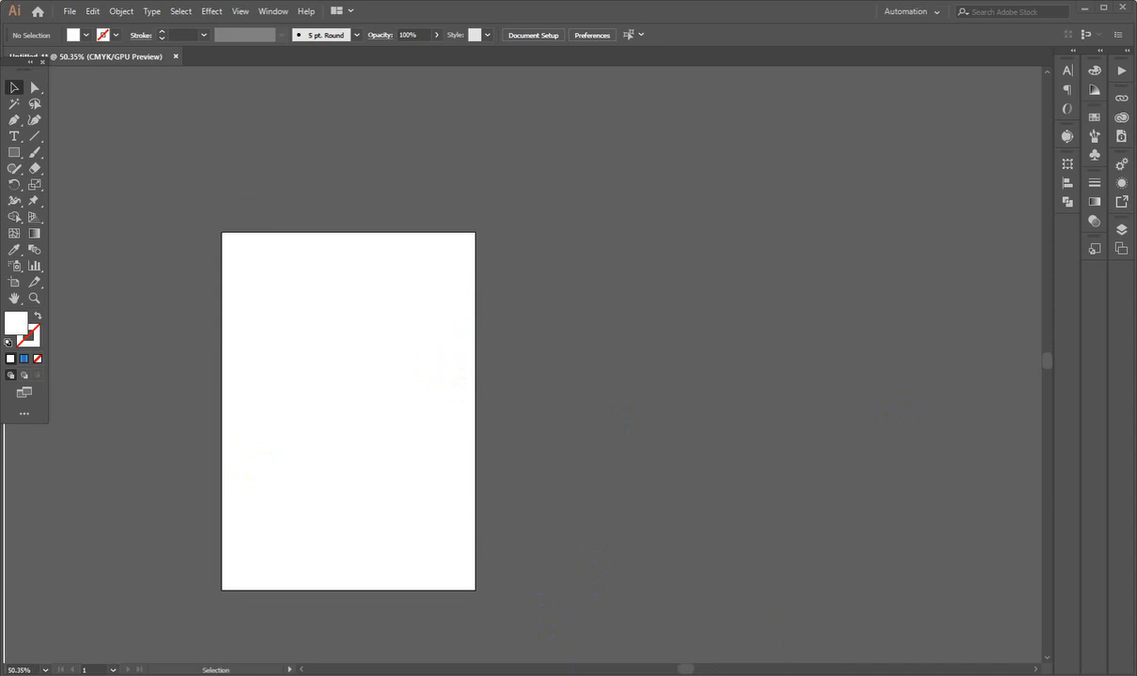
mouse_move(808, 673)
click(808, 620)
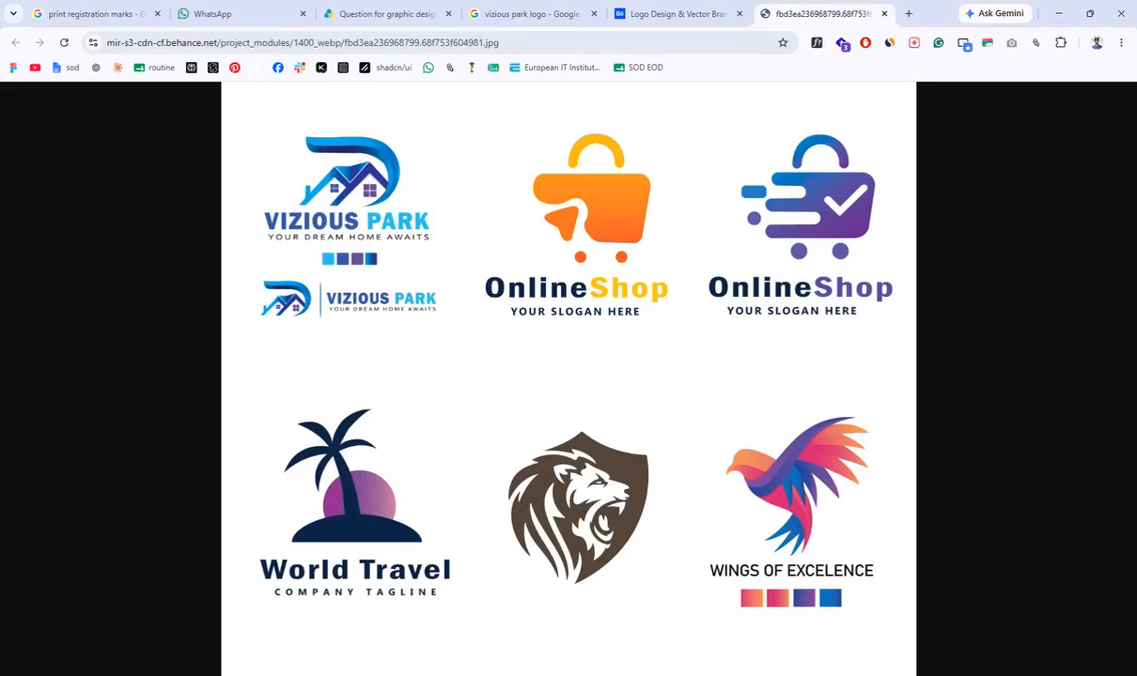
right_click(809, 197)
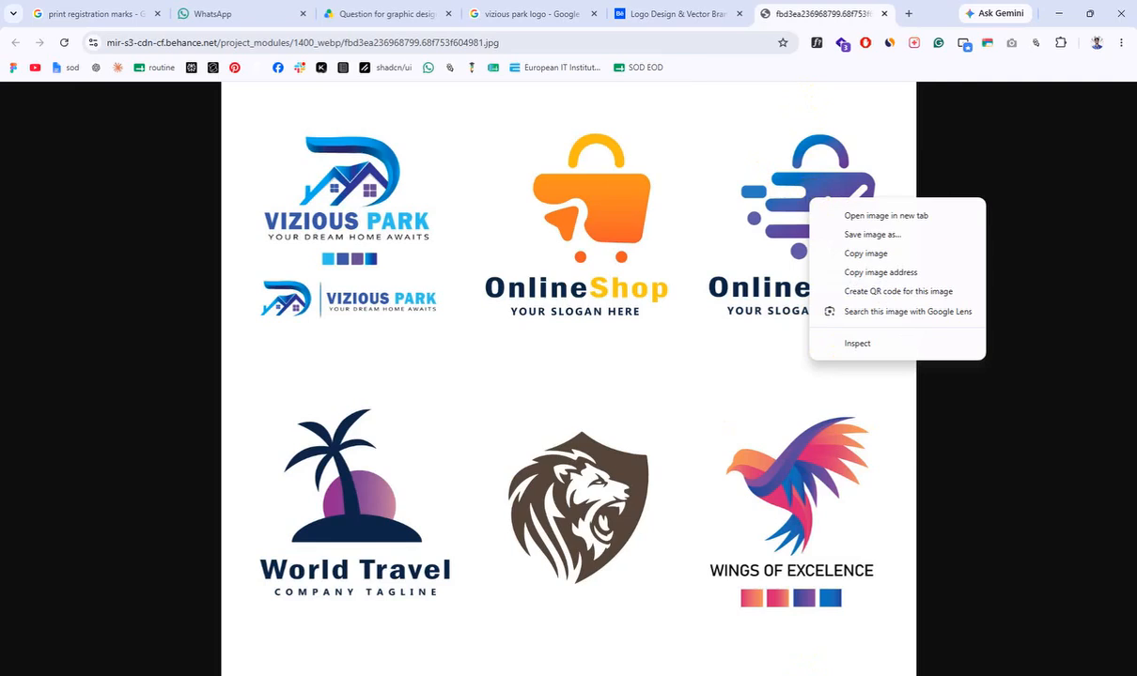
click(845, 254)
key(alt+Tab)
key(ctrl+v)
- Draw a white rectangle about 70 by 47.5 mm over the body of the purple OnlineShop bag
drag(415, 382, 269, 413)
drag(343, 383, 610, 394)
drag(658, 291, 775, 286)
drag(14, 152, 57, 147)
drag(512, 226, 678, 338)
click(14, 88)
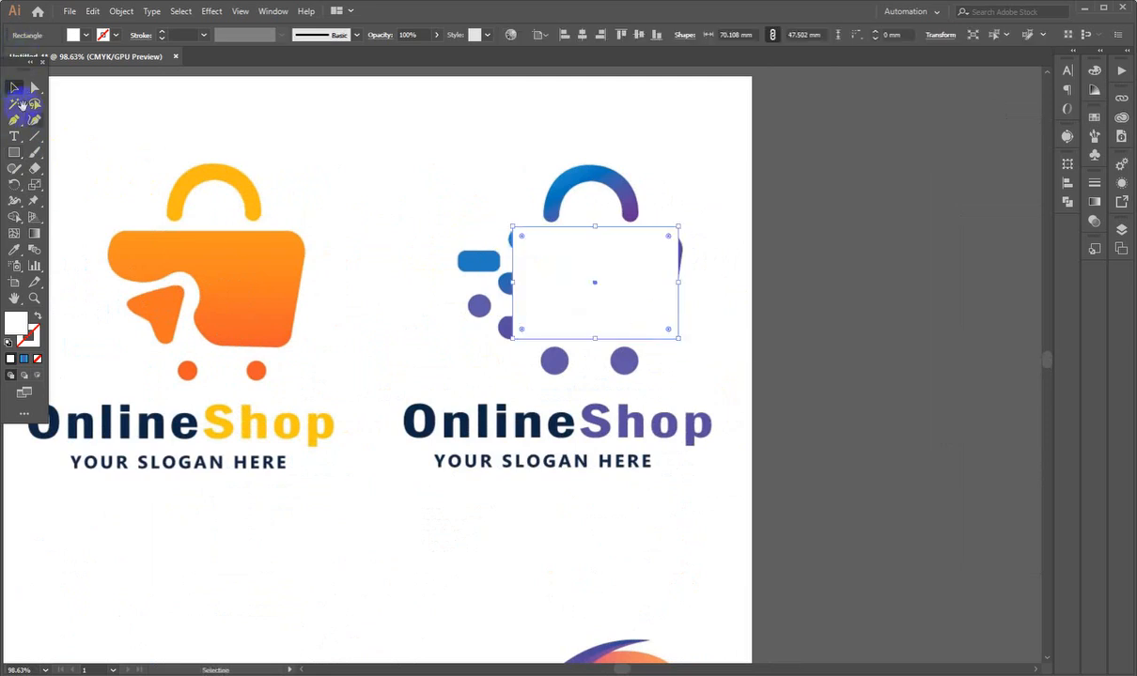
- Move the white rectangle off the bag to the empty canvas beside the pasted image
drag(596, 277, 759, 302)
drag(762, 316, 766, 274)
scroll(435, 294, up, 1)
drag(655, 274, 497, 292)
drag(603, 283, 714, 278)
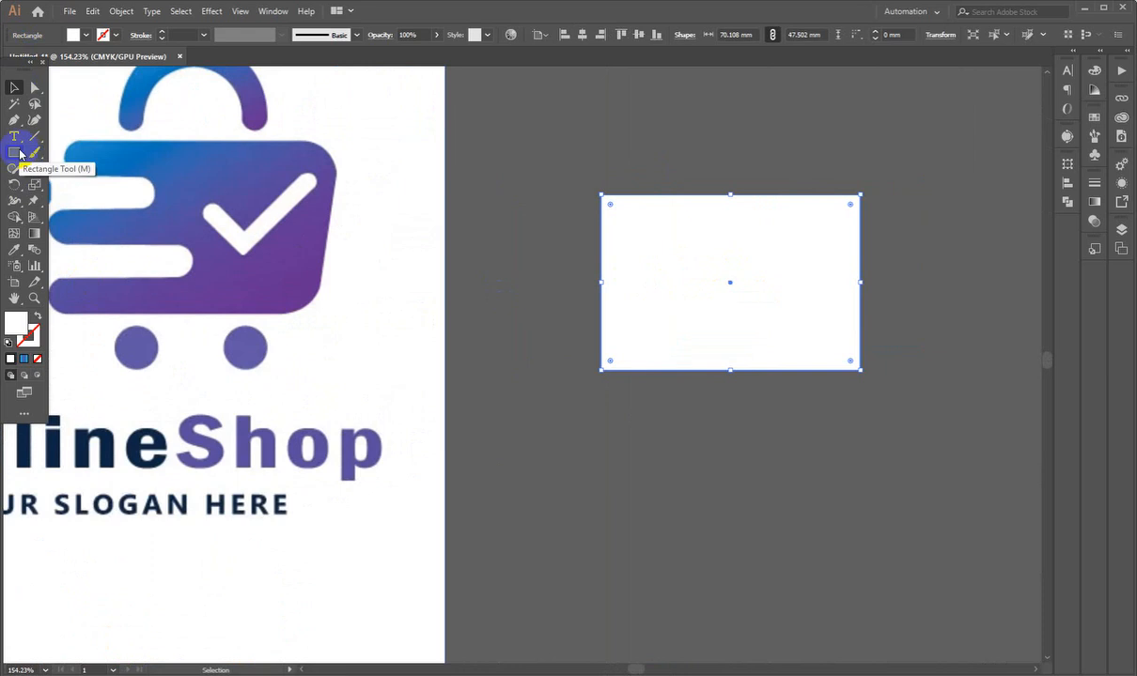
- Start a Free Transform on the white rectangle beside the OnlineShop logo
drag(186, 220, 318, 233)
drag(916, 302, 794, 300)
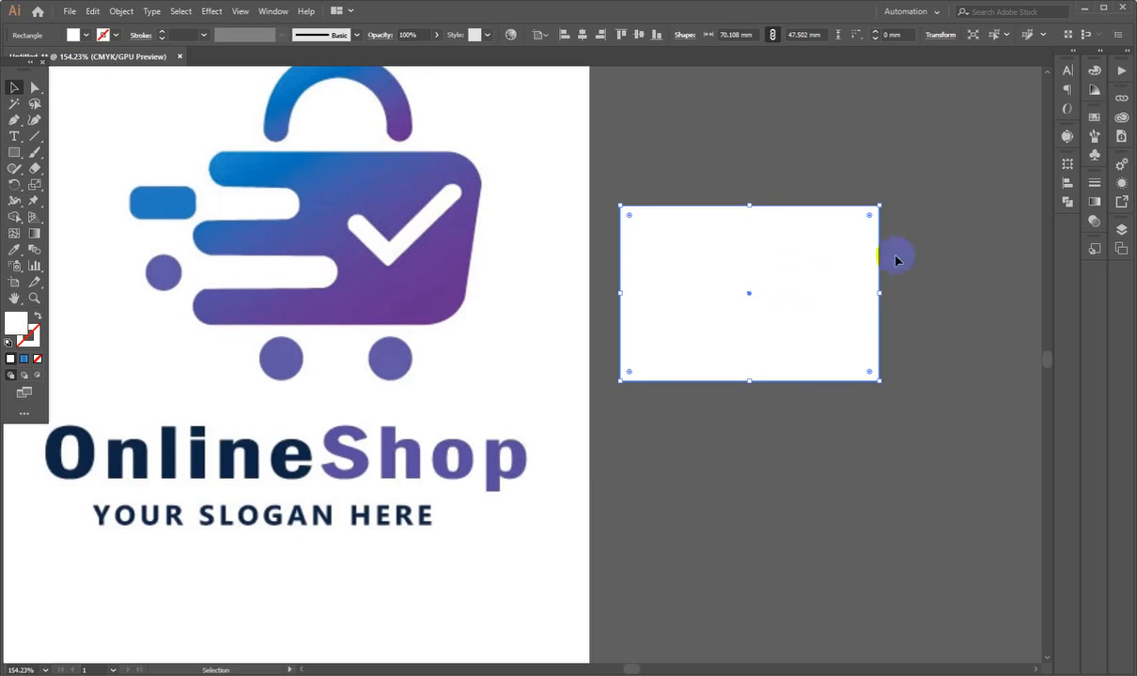
key(e)
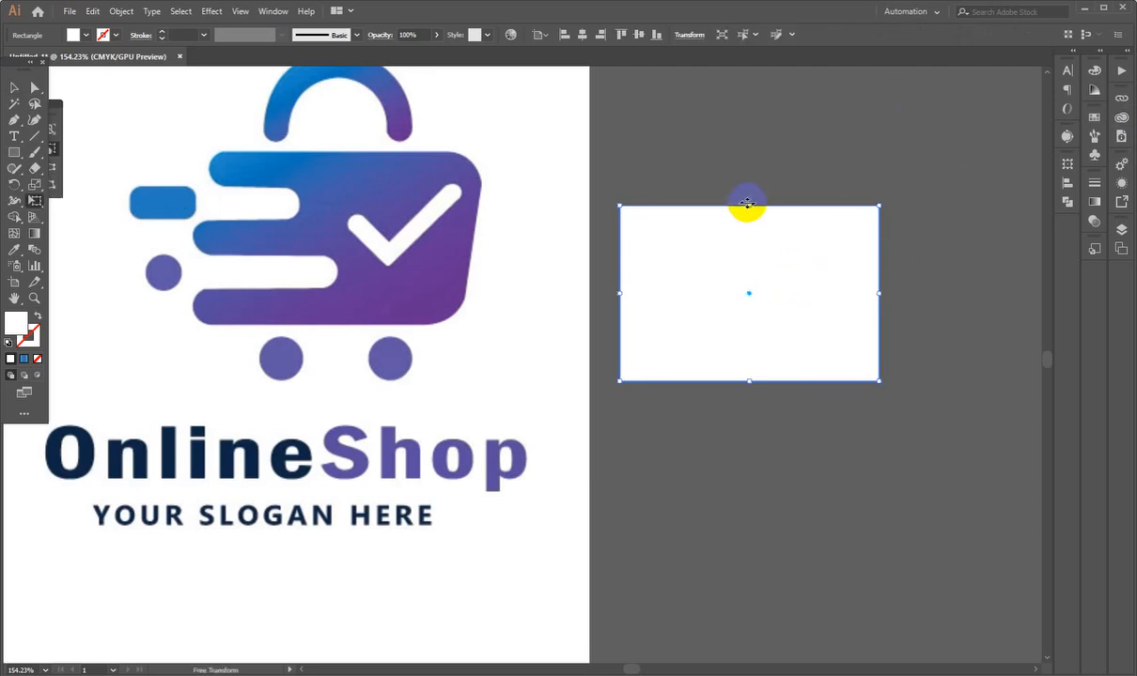